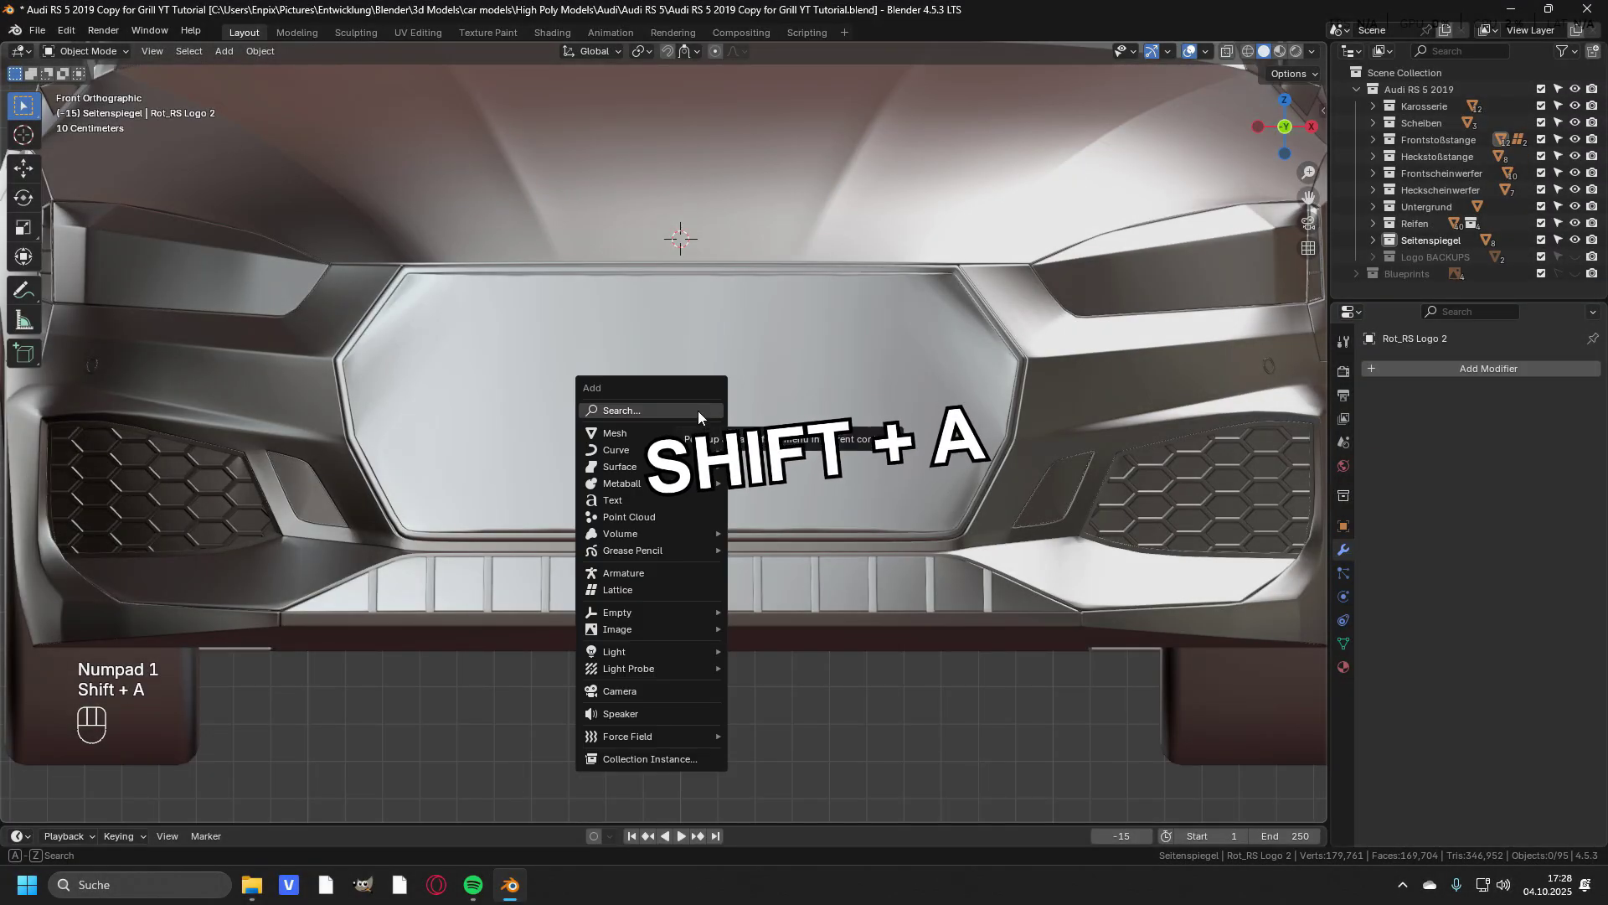
Switch the viewport to wireframe shading.
{"action": "key", "text": "z"}
{"action": "left_click", "coordinate": [439, 405]}
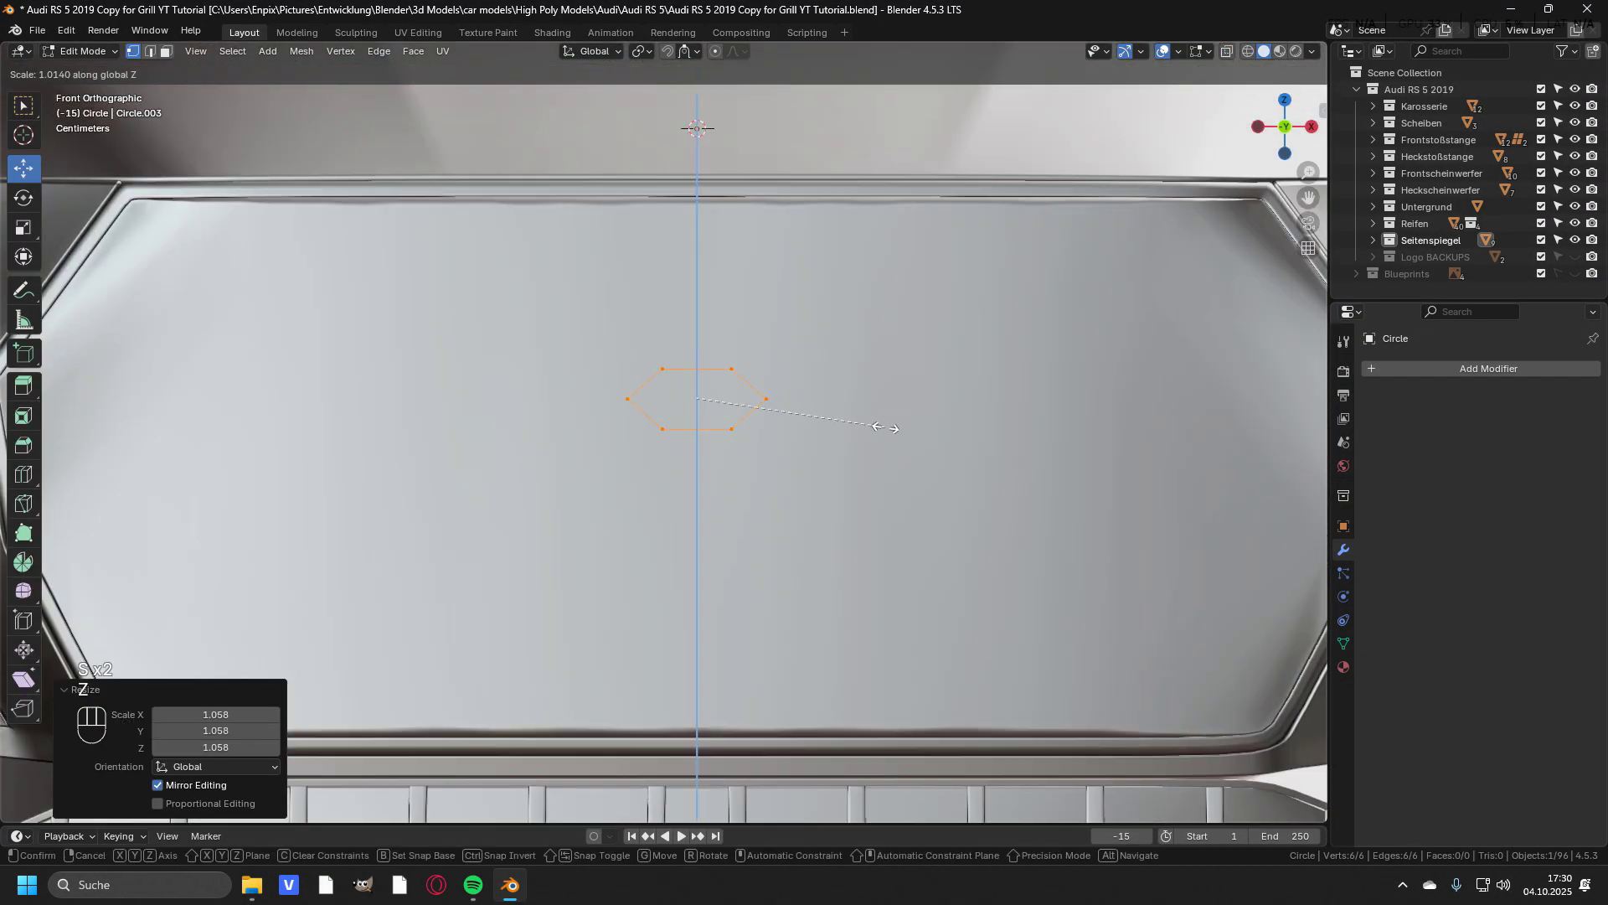
{"action": "scroll", "coordinate": [662, 418], "scroll_direction": "down", "scroll_amount": 2}
{"action": "scroll", "coordinate": [662, 419], "scroll_direction": "up", "scroll_amount": 2}
{"action": "scroll", "coordinate": [662, 418], "scroll_direction": "down", "scroll_amount": 2}
Inset the hexagon's face to form a thin border and delete the inner face.
{"action": "key", "text": "Tab"}
{"action": "middle_click_drag", "start_coordinate": [733, 420], "coordinate": [744, 413], "text": "shift"}
{"action": "scroll", "coordinate": [743, 413], "scroll_direction": "up", "scroll_amount": 5}
{"action": "key", "text": "i"}
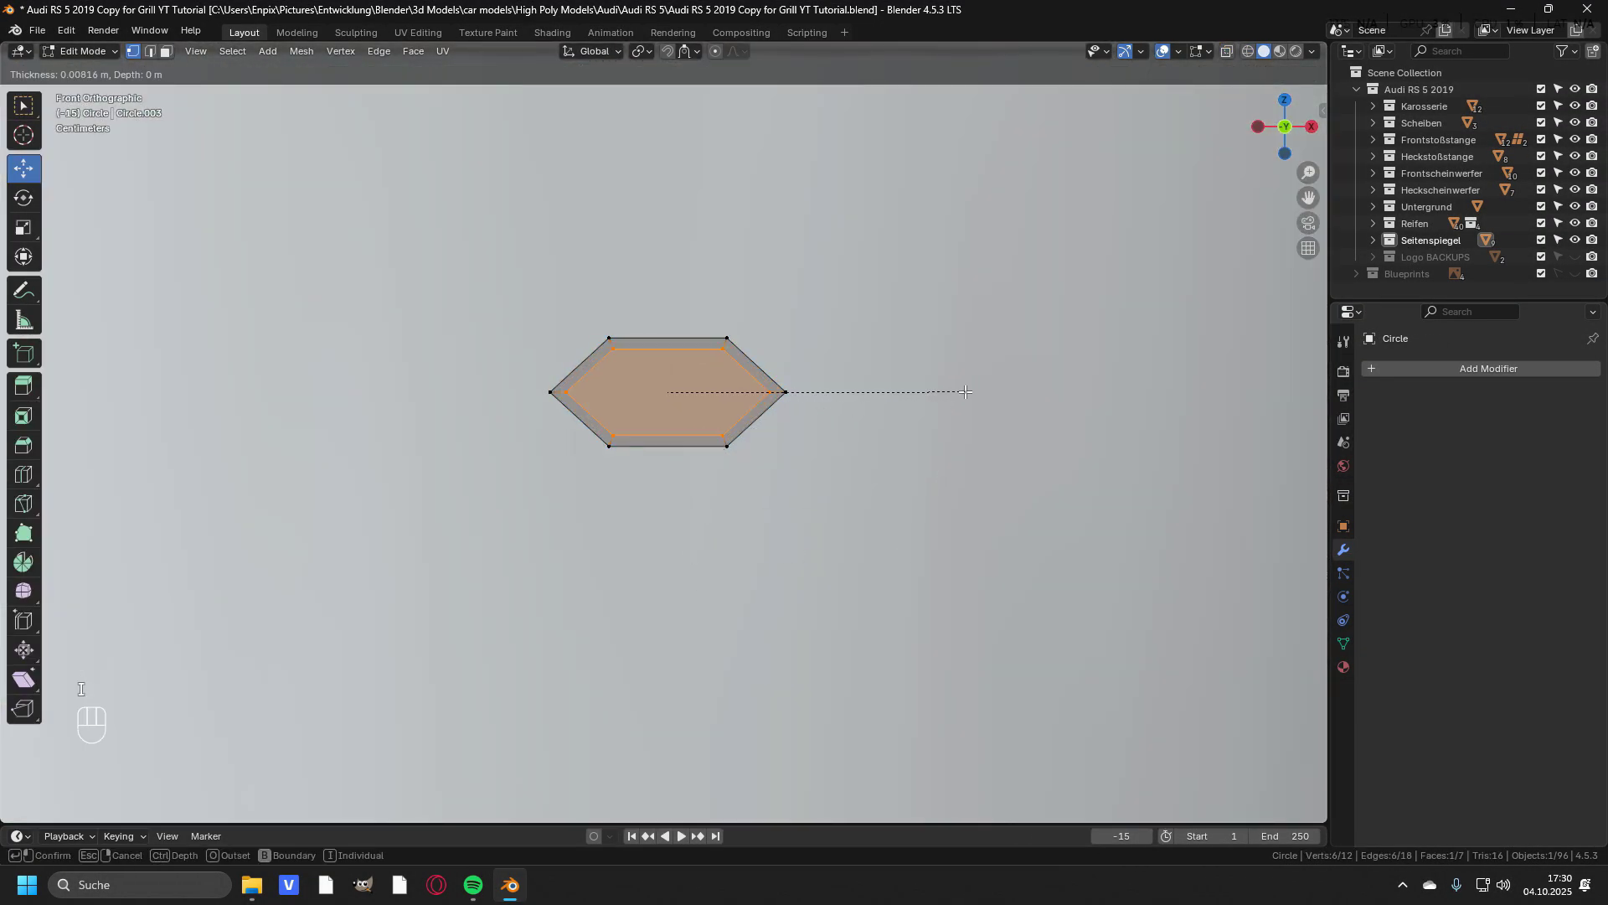
{"action": "left_click", "coordinate": [942, 393]}
{"action": "key", "text": "x"}
{"action": "left_click", "coordinate": [737, 453]}
Repeat the hexagon pair's 0.26499 m duplication along X until the row spans the grille's full width.
{"action": "scroll", "coordinate": [747, 427], "scroll_direction": "down", "scroll_amount": 2}
{"action": "key", "text": "a"}
{"action": "key", "text": "shift+r"}
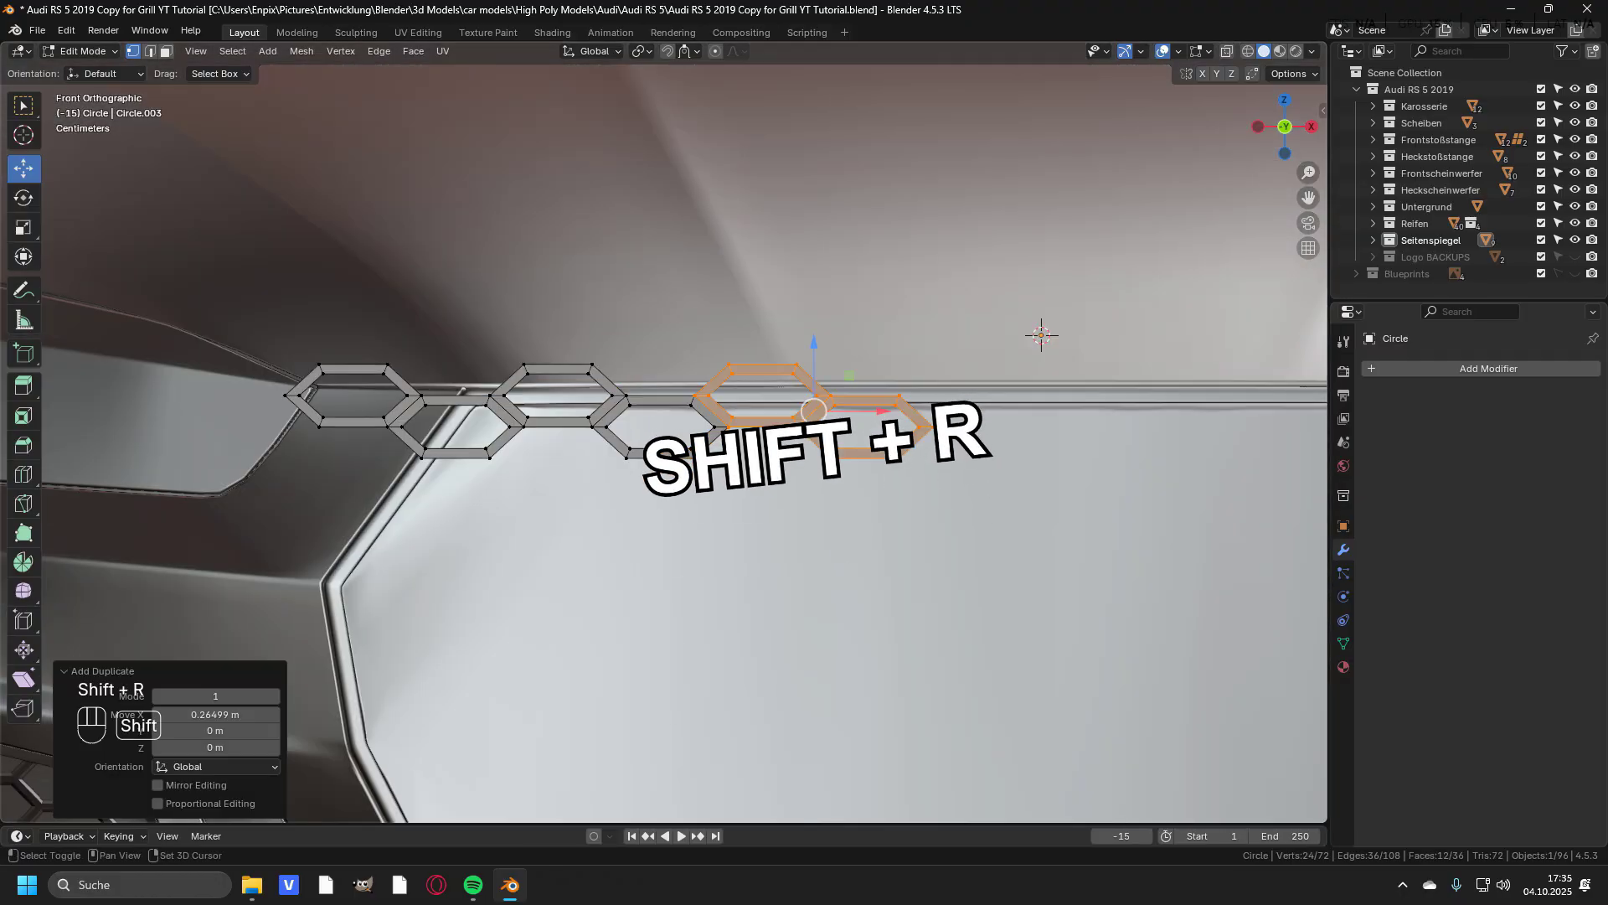
{"action": "key", "text": "shift+r"}
{"action": "scroll", "coordinate": [1041, 330], "scroll_direction": "down", "scroll_amount": 3}
{"action": "key", "text": "shift+r"}
{"action": "key", "text": "shift+r"}
{"action": "key", "text": "shift+r"}
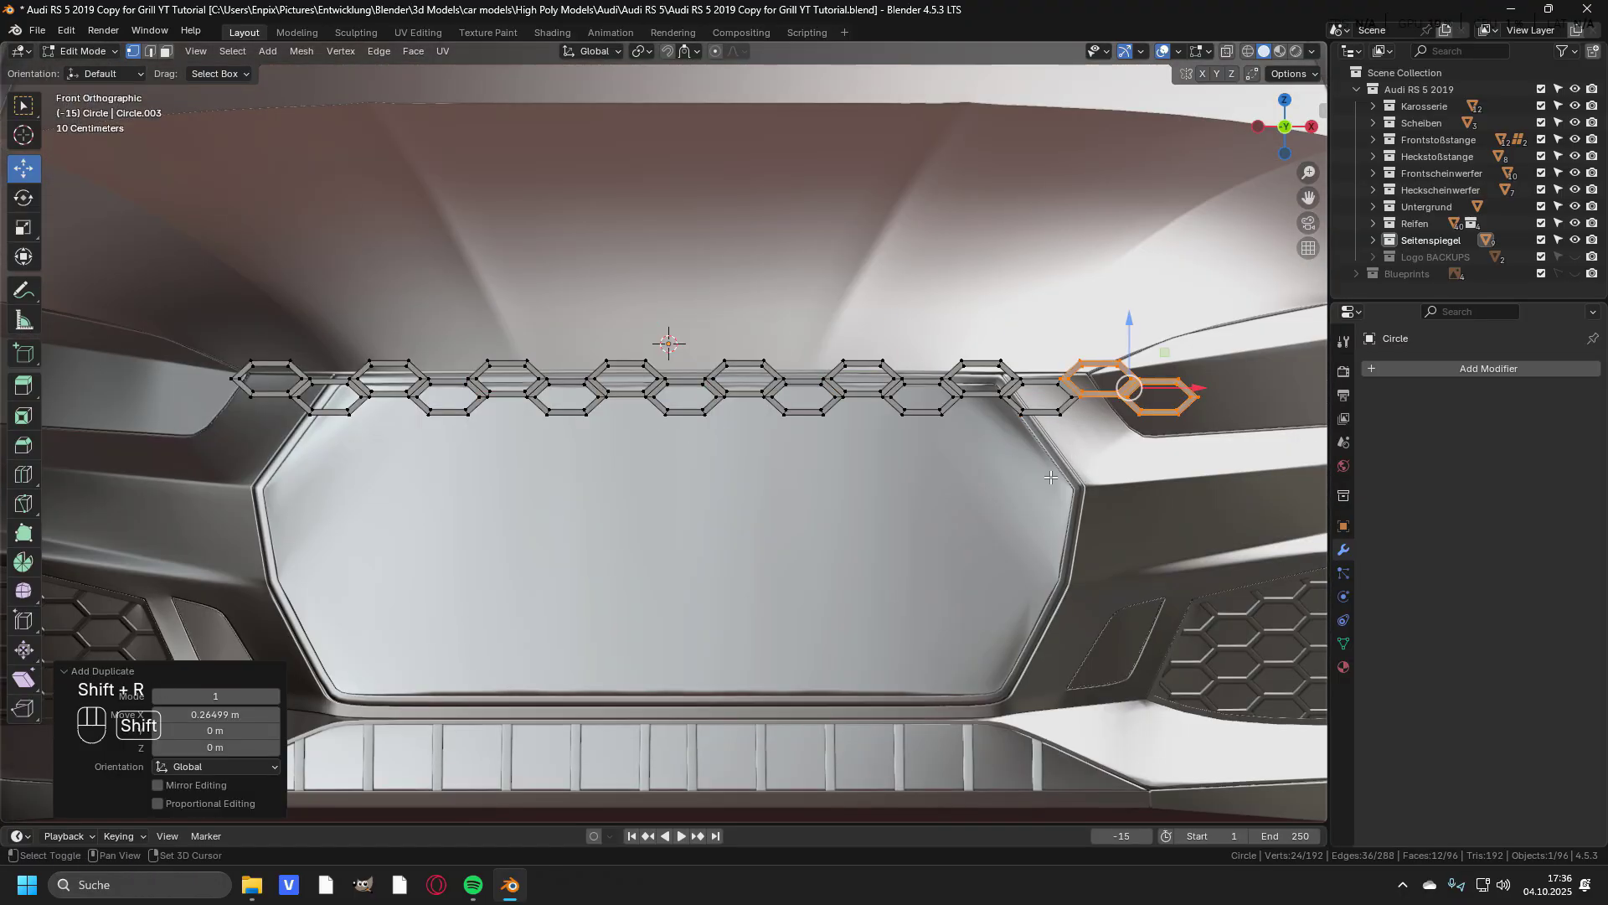
Repeat the hexagon row's duplication by -0.081211 m along Z until the rows cover the grille's full height.
{"action": "key", "text": "KP_5"}
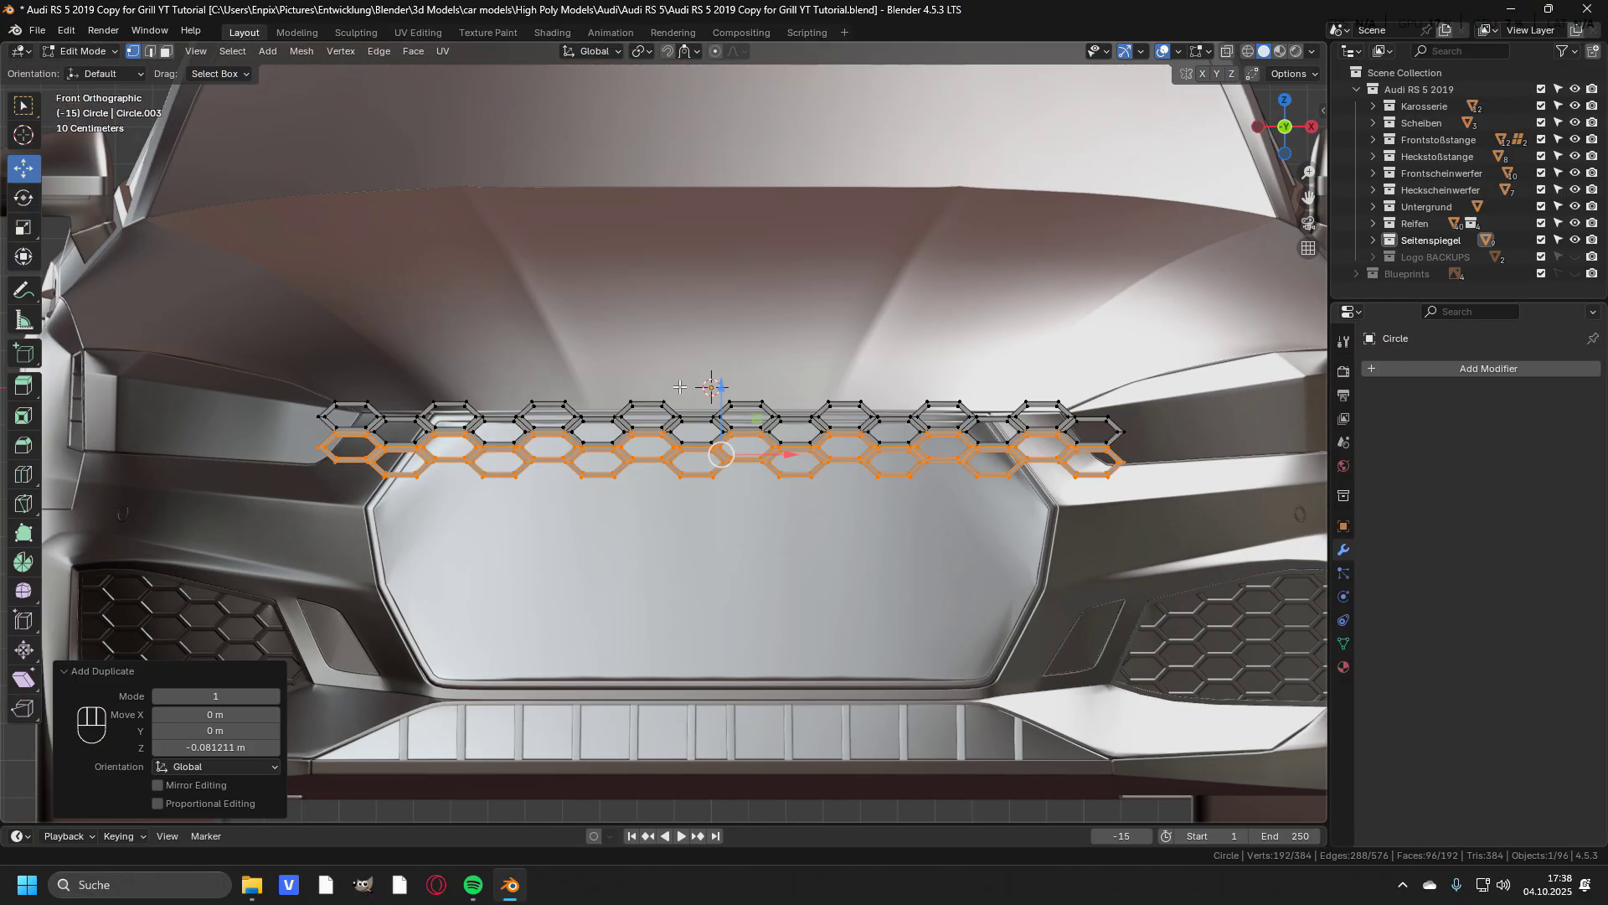
{"action": "scroll", "coordinate": [692, 277], "scroll_direction": "up", "scroll_amount": 2}
{"action": "key", "text": "shift+r"}
{"action": "key", "text": "shift+r"}
{"action": "key", "text": "shift+r"}
{"action": "key", "text": "shift+r"}
{"action": "key", "text": "shift+r"}
{"action": "key", "text": "shift+r"}
{"action": "key", "text": "shift+r"}
{"action": "key", "text": "shift+r"}
{"action": "key", "text": "shift+r"}
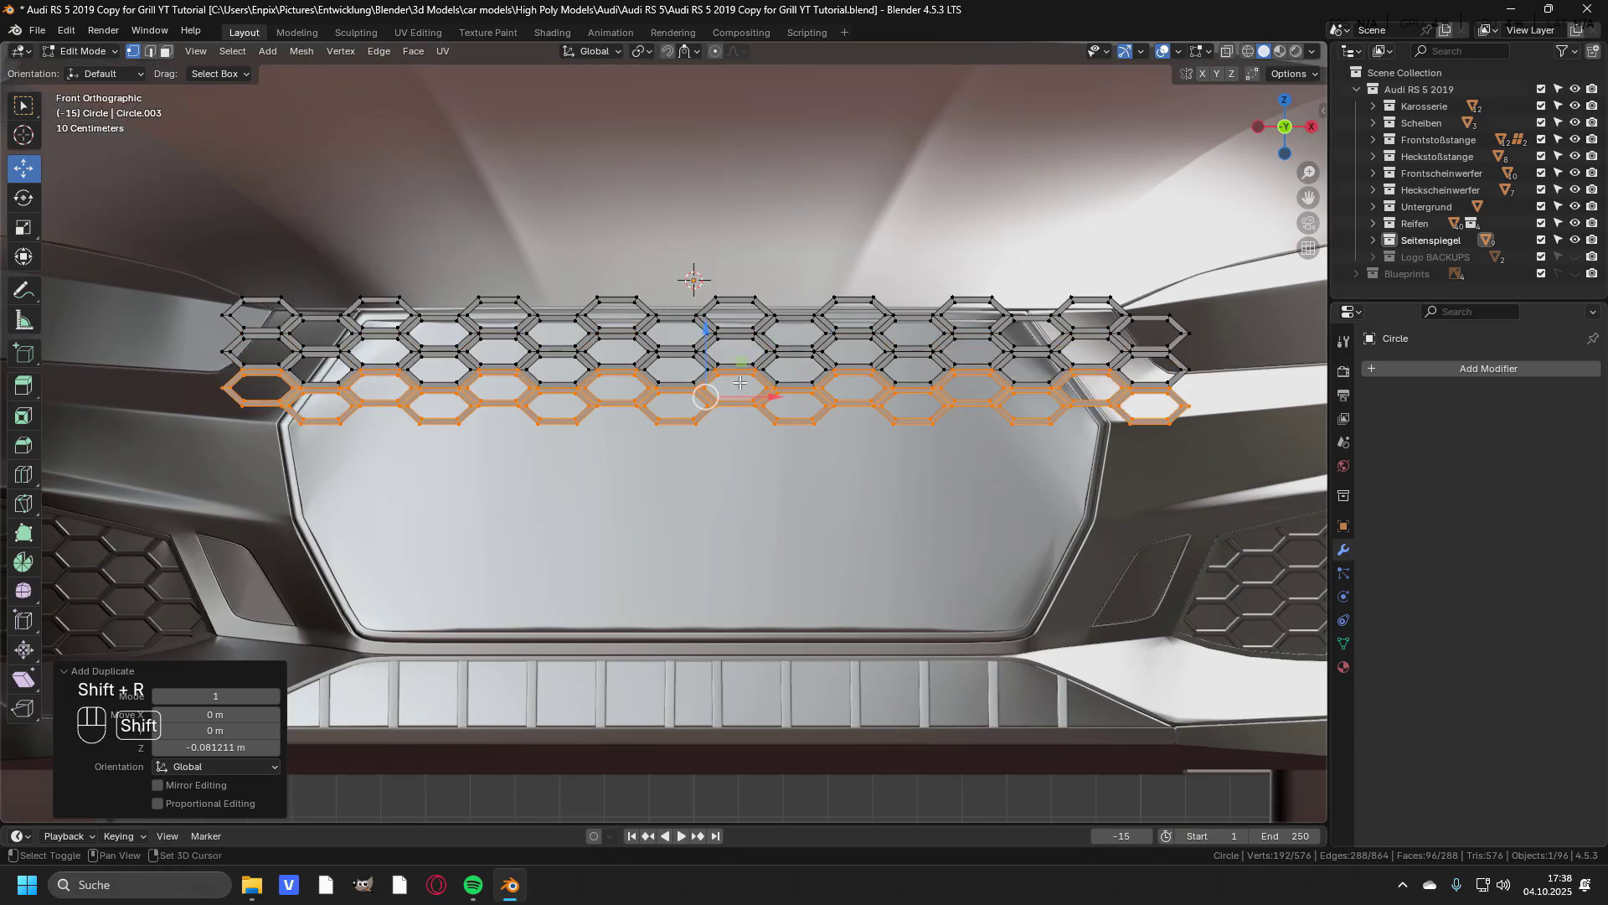
Extrude the entire honeycomb mesh along Y to give it thickness.
{"action": "scroll", "coordinate": [768, 500], "scroll_direction": "down", "scroll_amount": 2}
{"action": "key", "text": "a"}
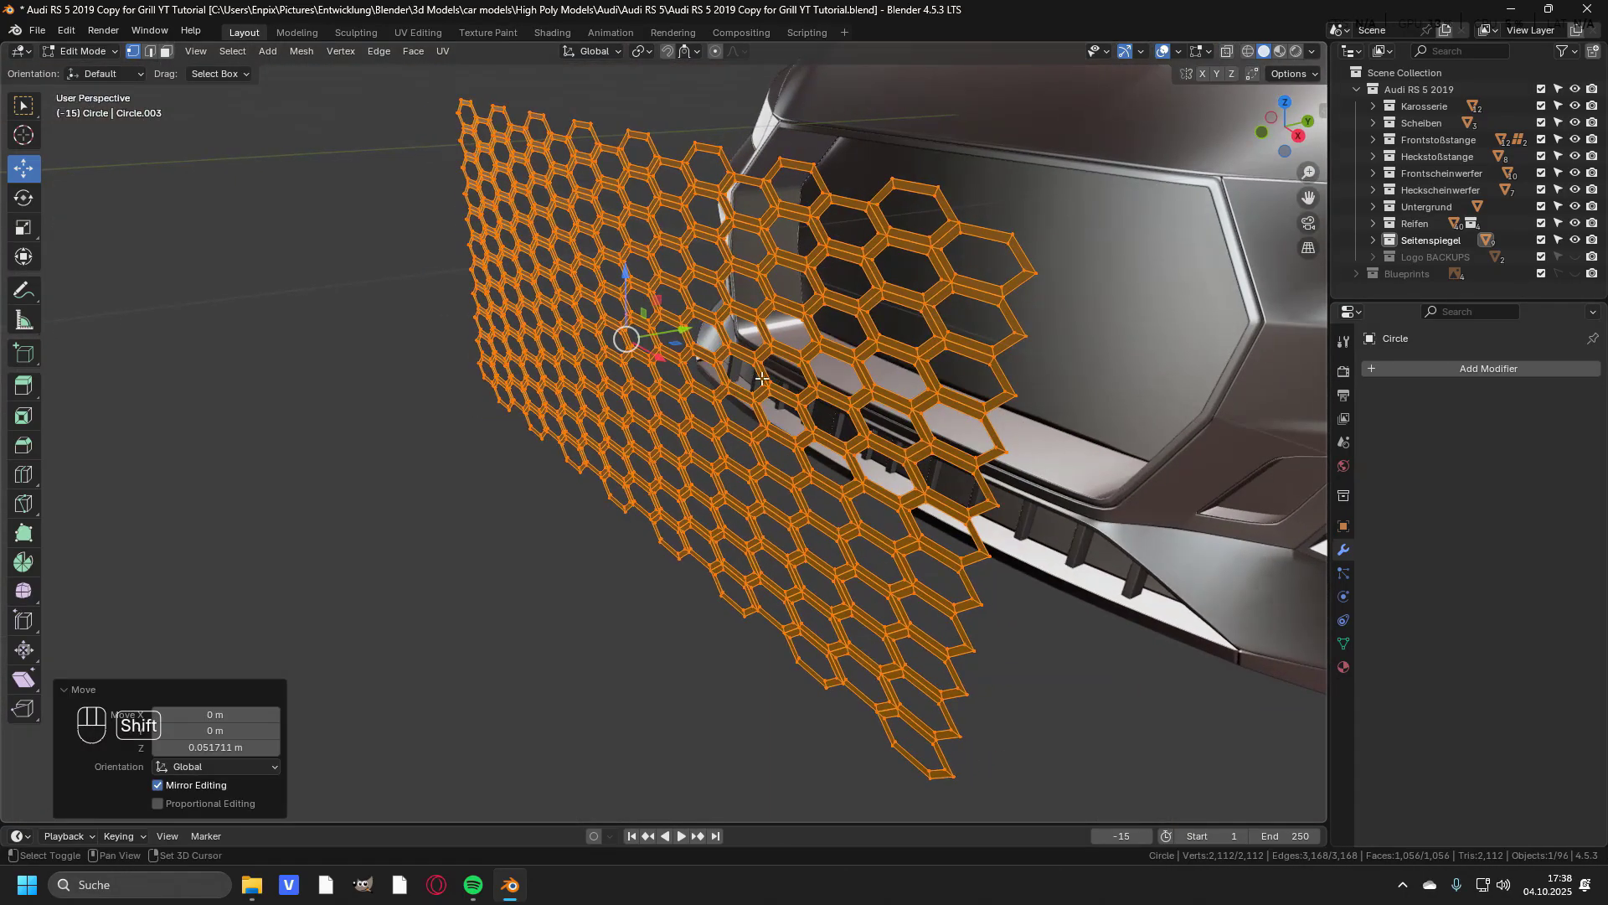
{"action": "middle_click_drag", "start_coordinate": [846, 435], "coordinate": [712, 452], "text": "shift"}
{"action": "key", "text": "e"}
{"action": "key", "text": "y"}
{"action": "left_click", "coordinate": [708, 399]}
{"action": "scroll", "coordinate": [708, 400], "scroll_direction": "up", "scroll_amount": 3}
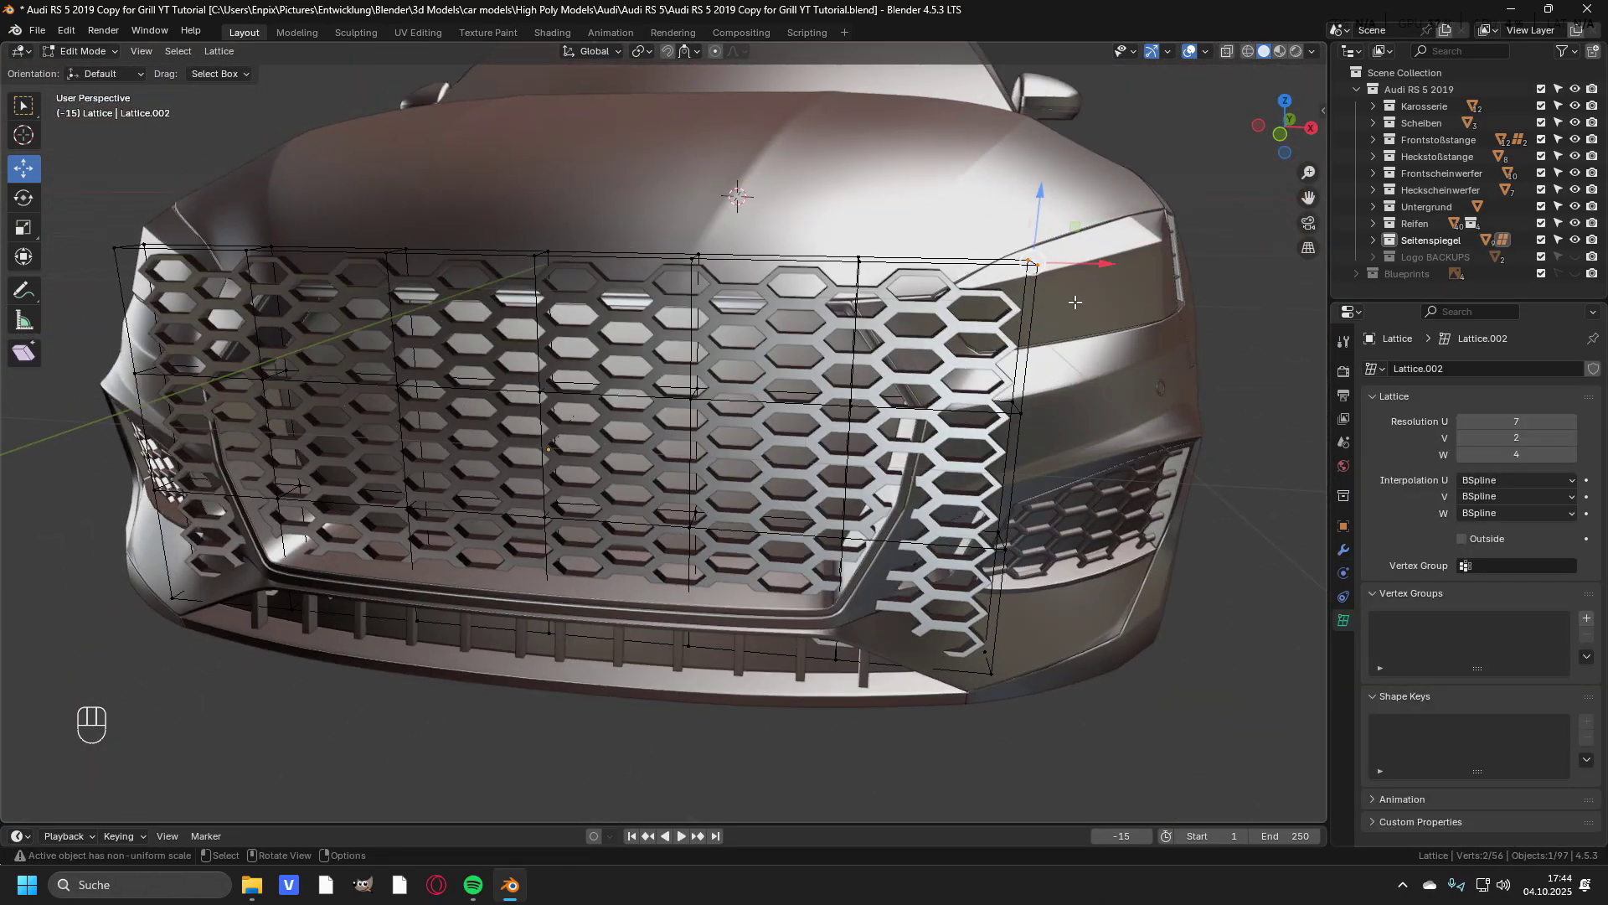
Move the lattice's upper corner points beside the headlight to bend the grille toward the bumper.
{"action": "key", "text": "g"}
{"action": "left_click", "coordinate": [1066, 280]}
{"action": "middle_click_drag", "start_coordinate": [921, 419], "coordinate": [754, 352]}
Move the middle control points along the lattice's lower edge to fit the bumper, and leave lattice editing.
{"action": "left_click_drag", "start_coordinate": [592, 467], "coordinate": [851, 545], "text": "shift"}
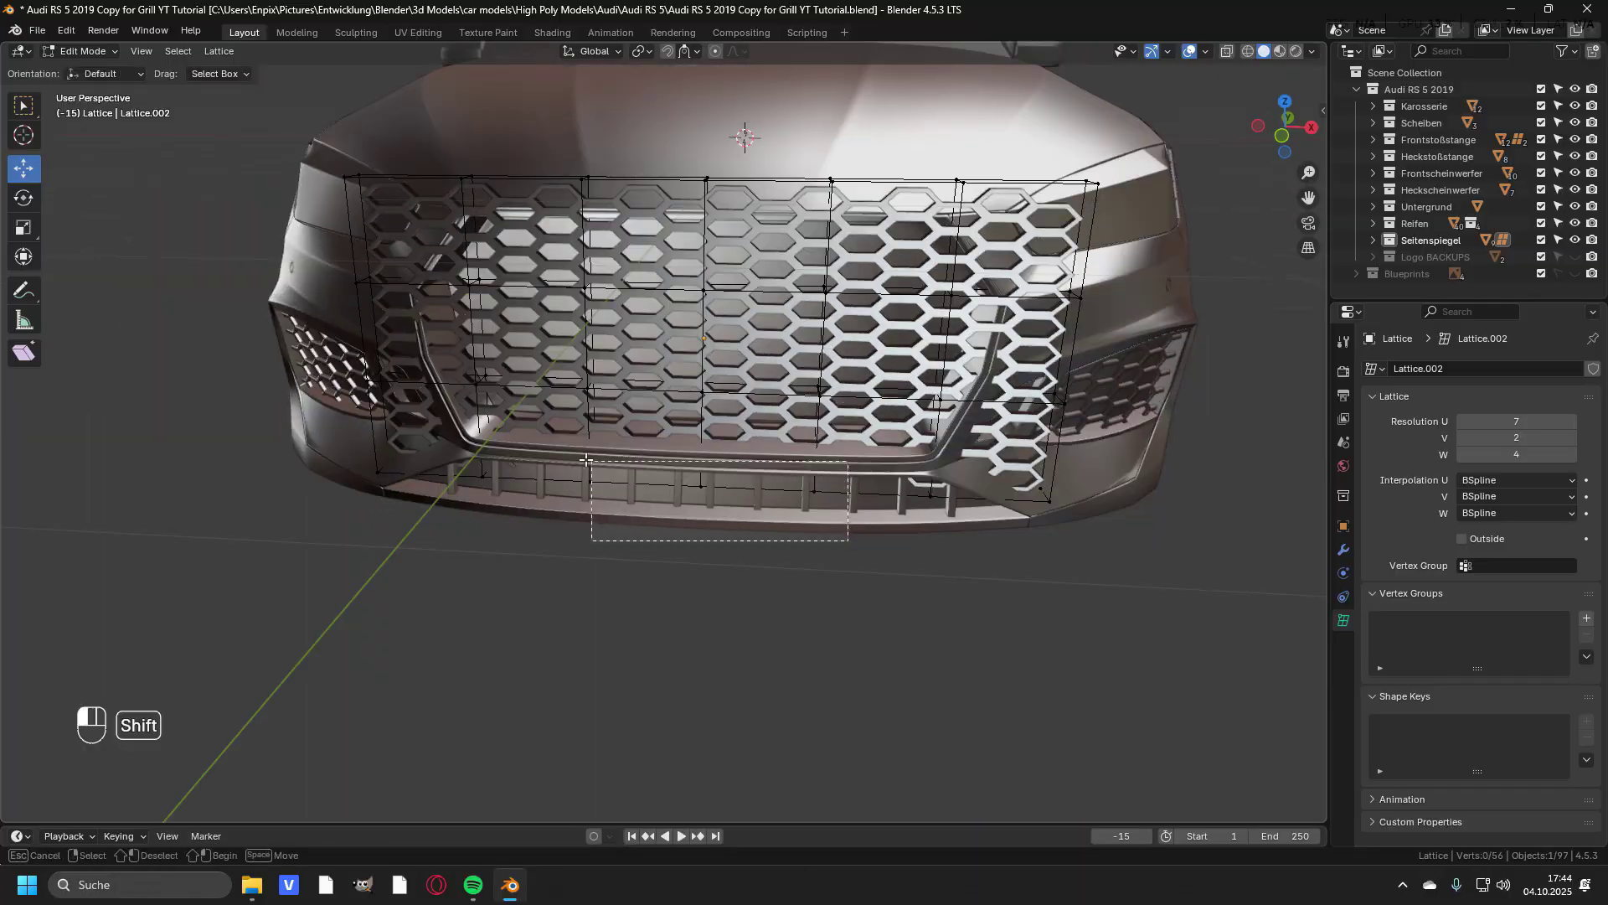
{"action": "middle_click_drag", "start_coordinate": [851, 536], "coordinate": [799, 419]}
{"action": "key", "text": "g"}
{"action": "left_click", "coordinate": [754, 335]}
{"action": "middle_click_drag", "start_coordinate": [800, 418], "coordinate": [685, 390]}
{"action": "key", "text": "Tab"}
{"action": "left_click", "coordinate": [335, 435]}
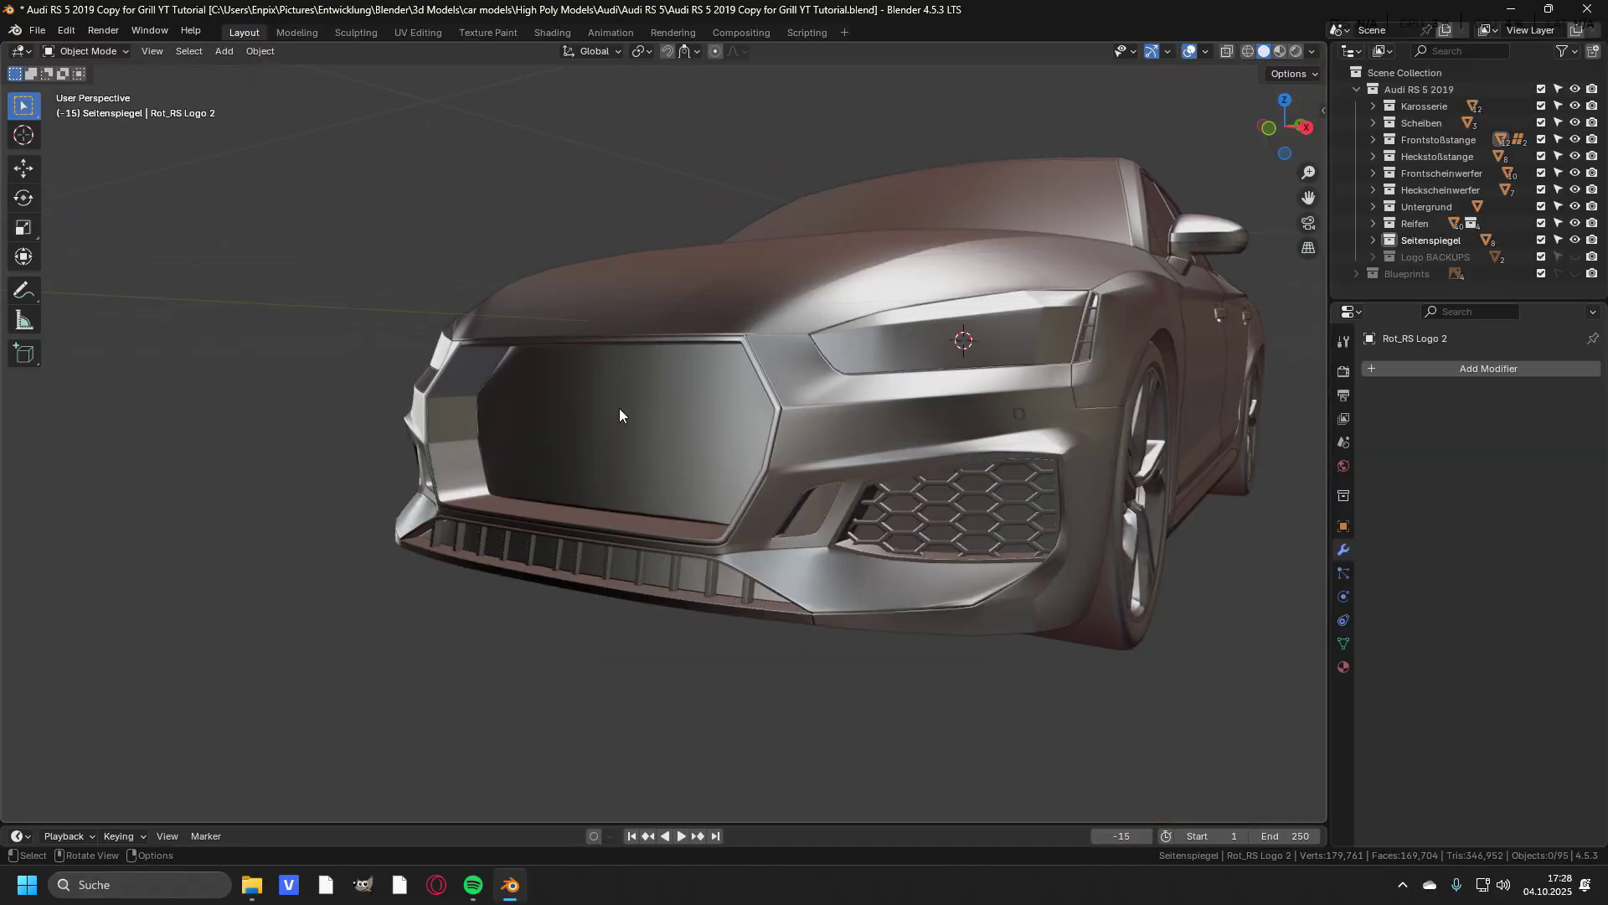
Add a mesh circle to the scene in front orthographic view.
{"action": "middle_click_drag", "start_coordinate": [619, 415], "coordinate": [606, 340]}
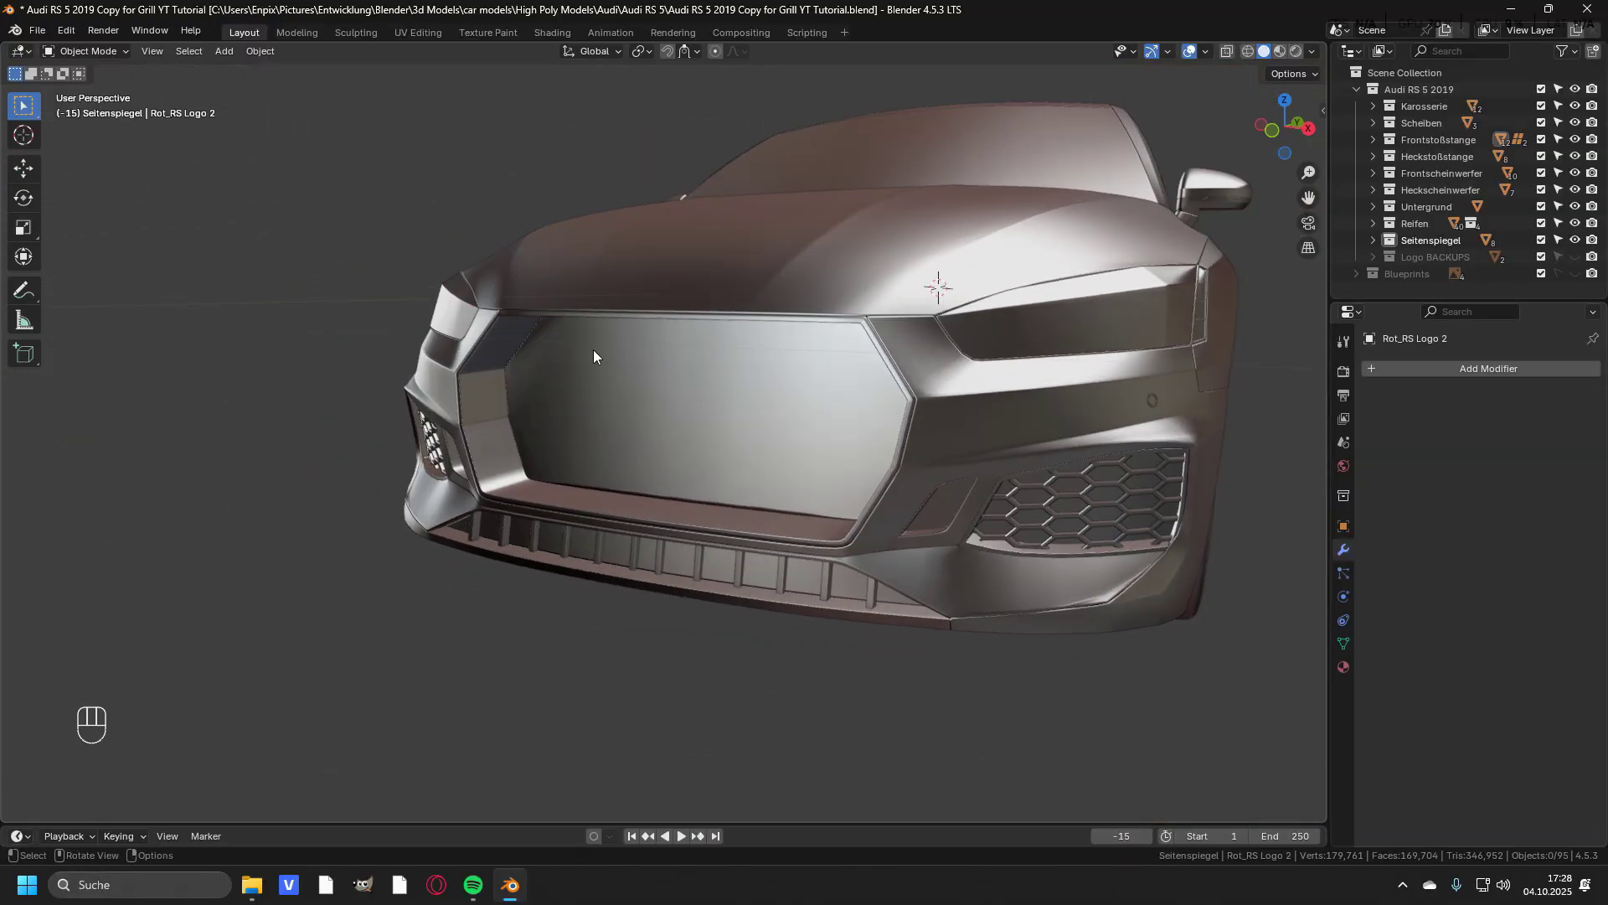
{"action": "middle_click_drag", "start_coordinate": [695, 385], "coordinate": [696, 410]}
{"action": "key", "text": "KP_1"}
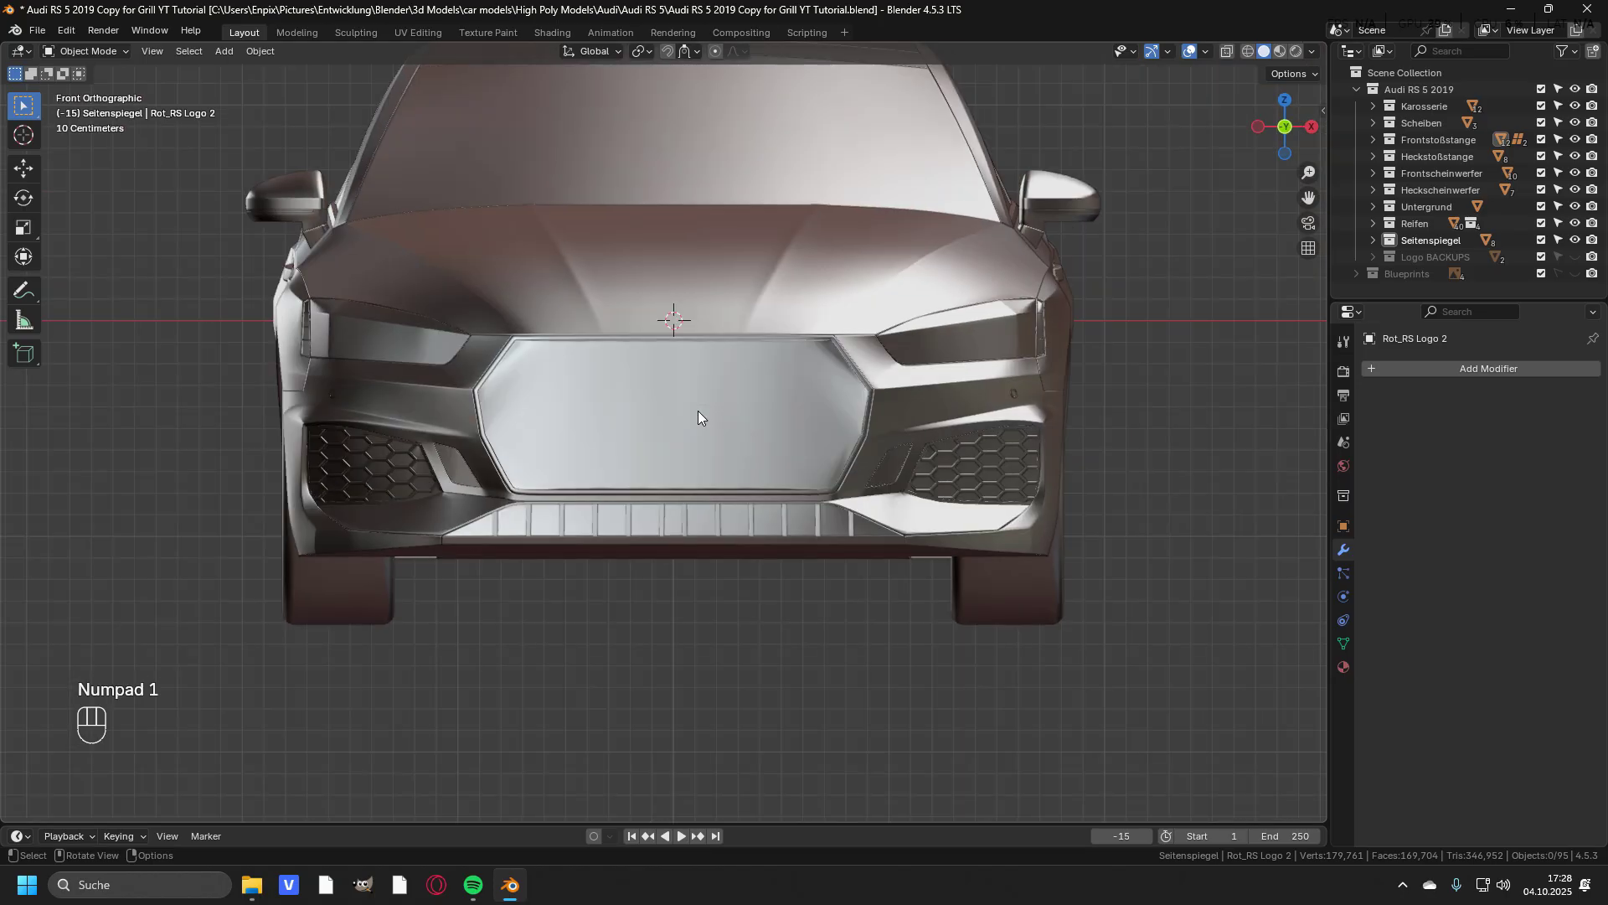
{"action": "scroll", "coordinate": [698, 411], "scroll_direction": "up", "scroll_amount": 3}
{"action": "key", "text": "shift+a"}
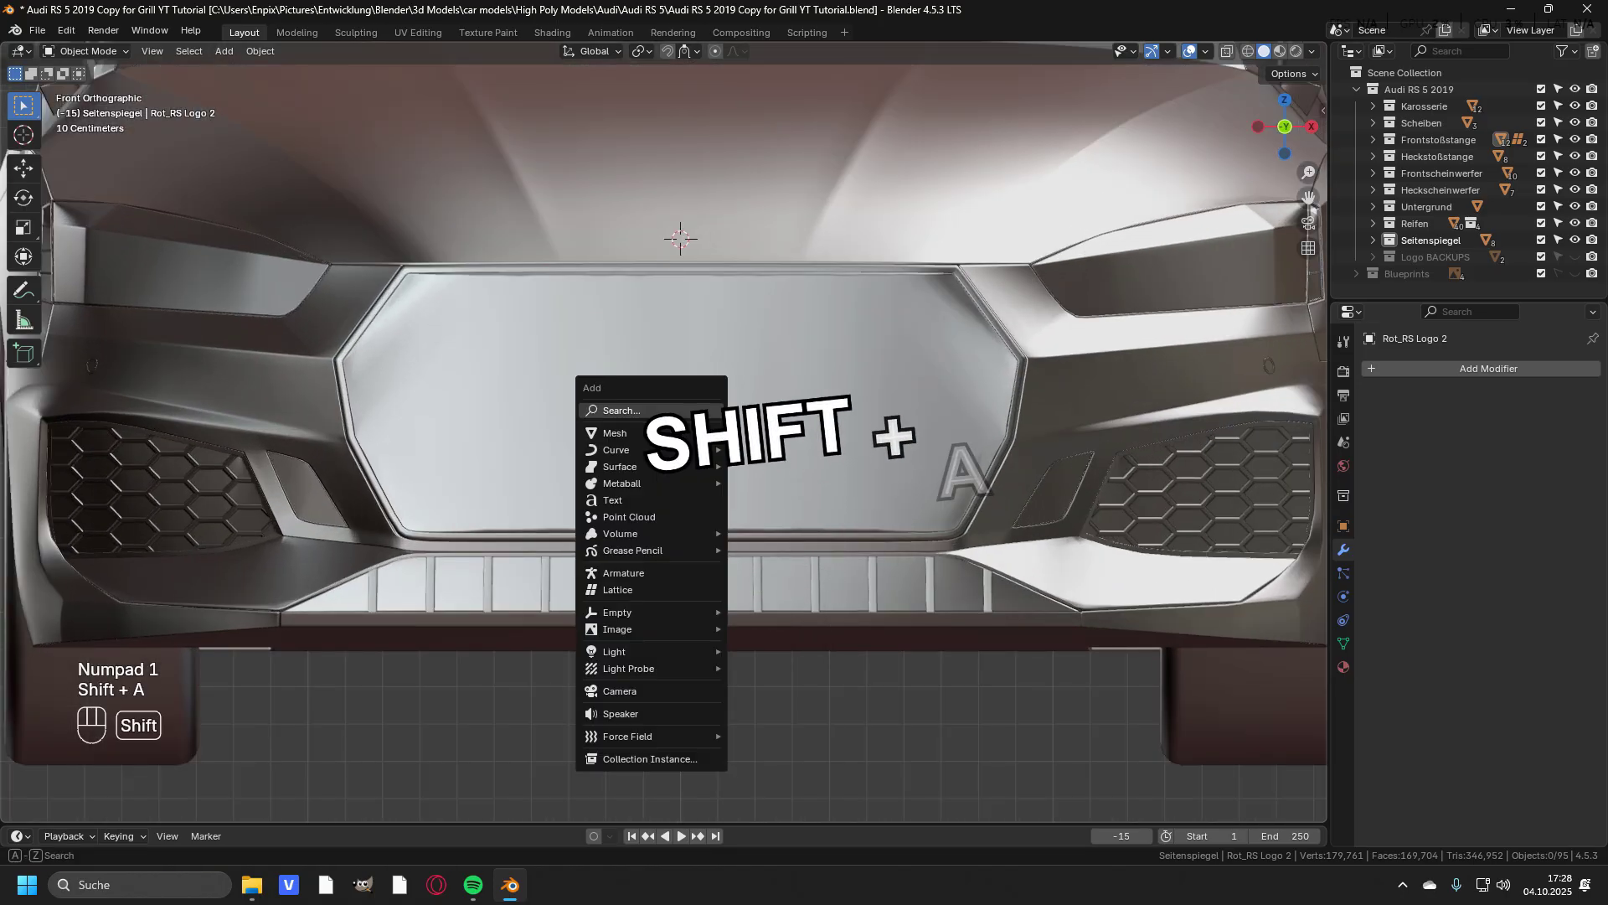
{"action": "mouse_move", "coordinate": [642, 429]}
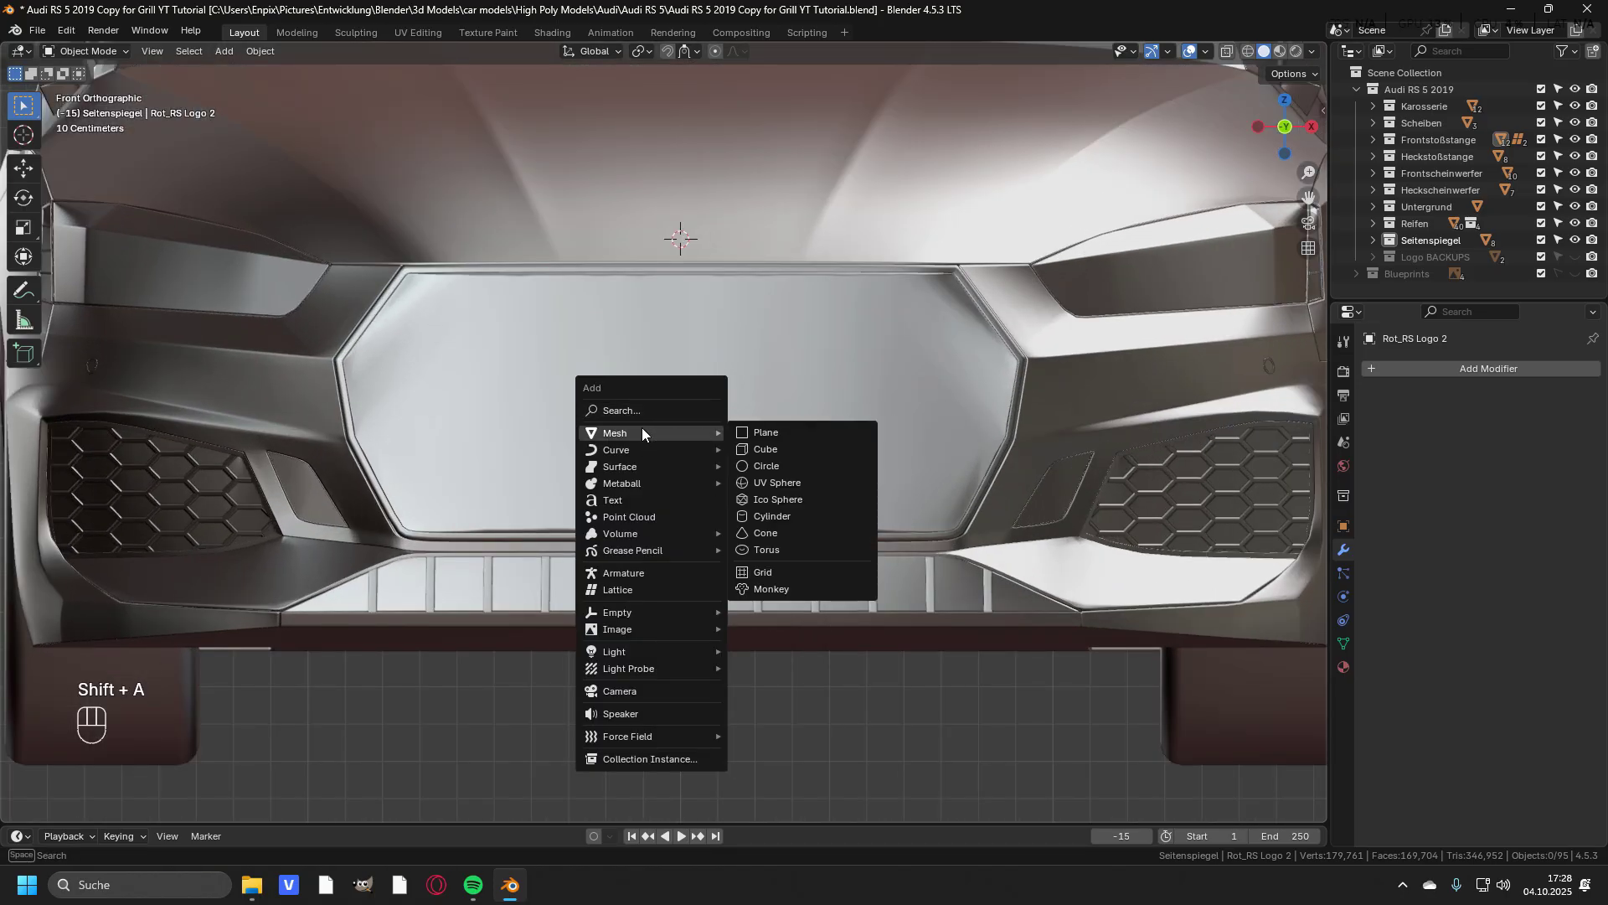
{"action": "left_click", "coordinate": [783, 466]}
Align the new circle to the view in wireframe shading and set it to 6 vertices.
{"action": "key", "text": "z"}
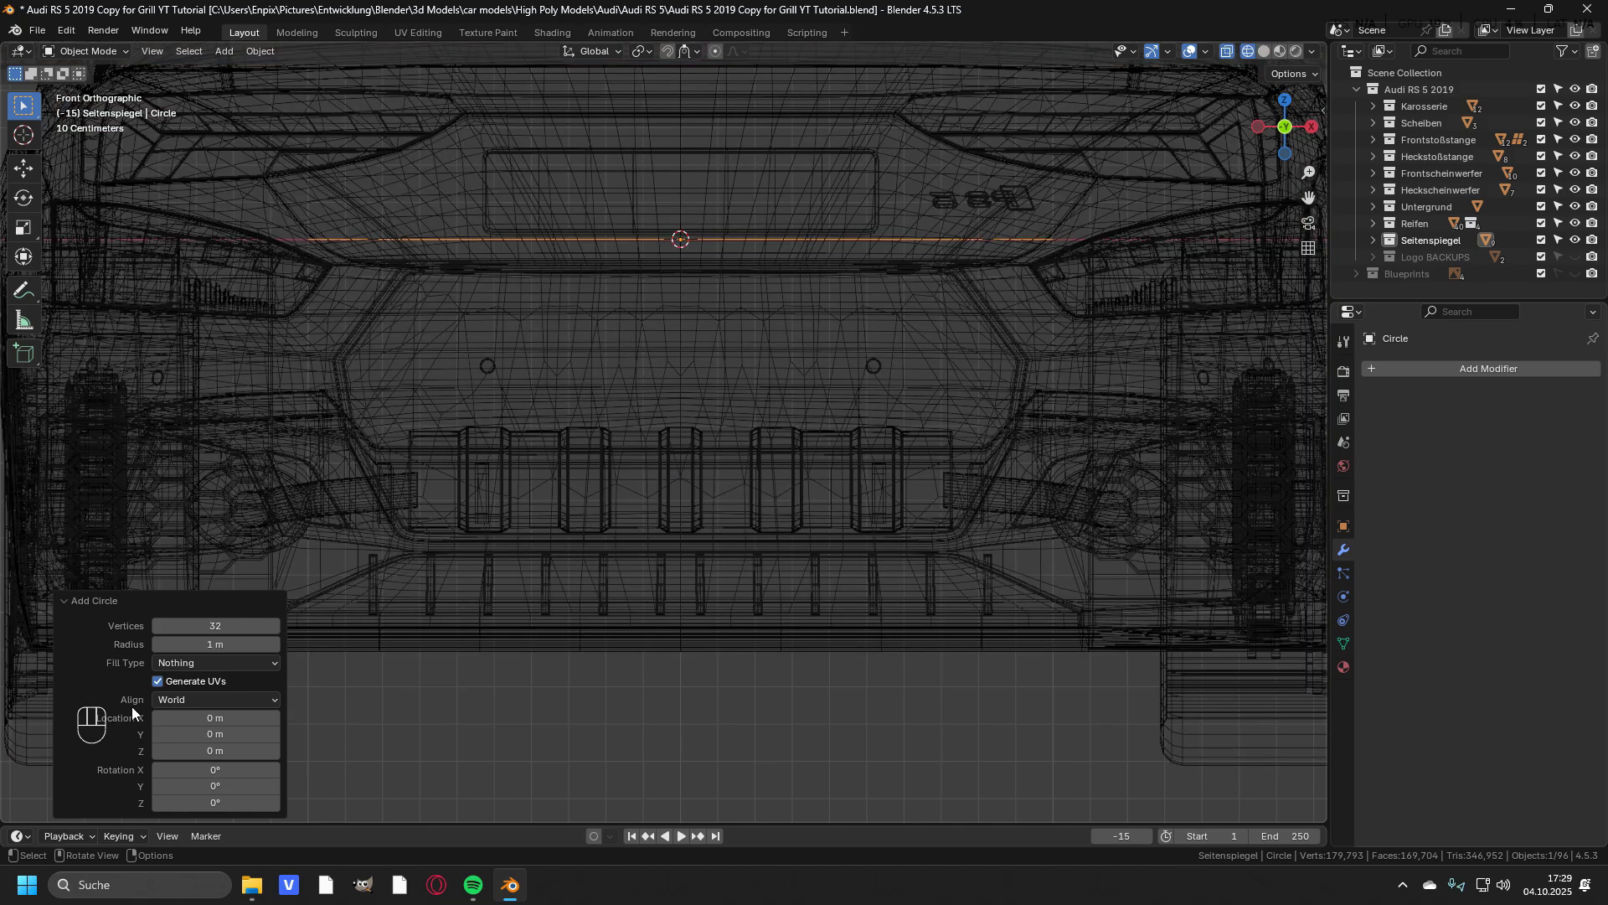
{"action": "left_click", "coordinate": [164, 701]}
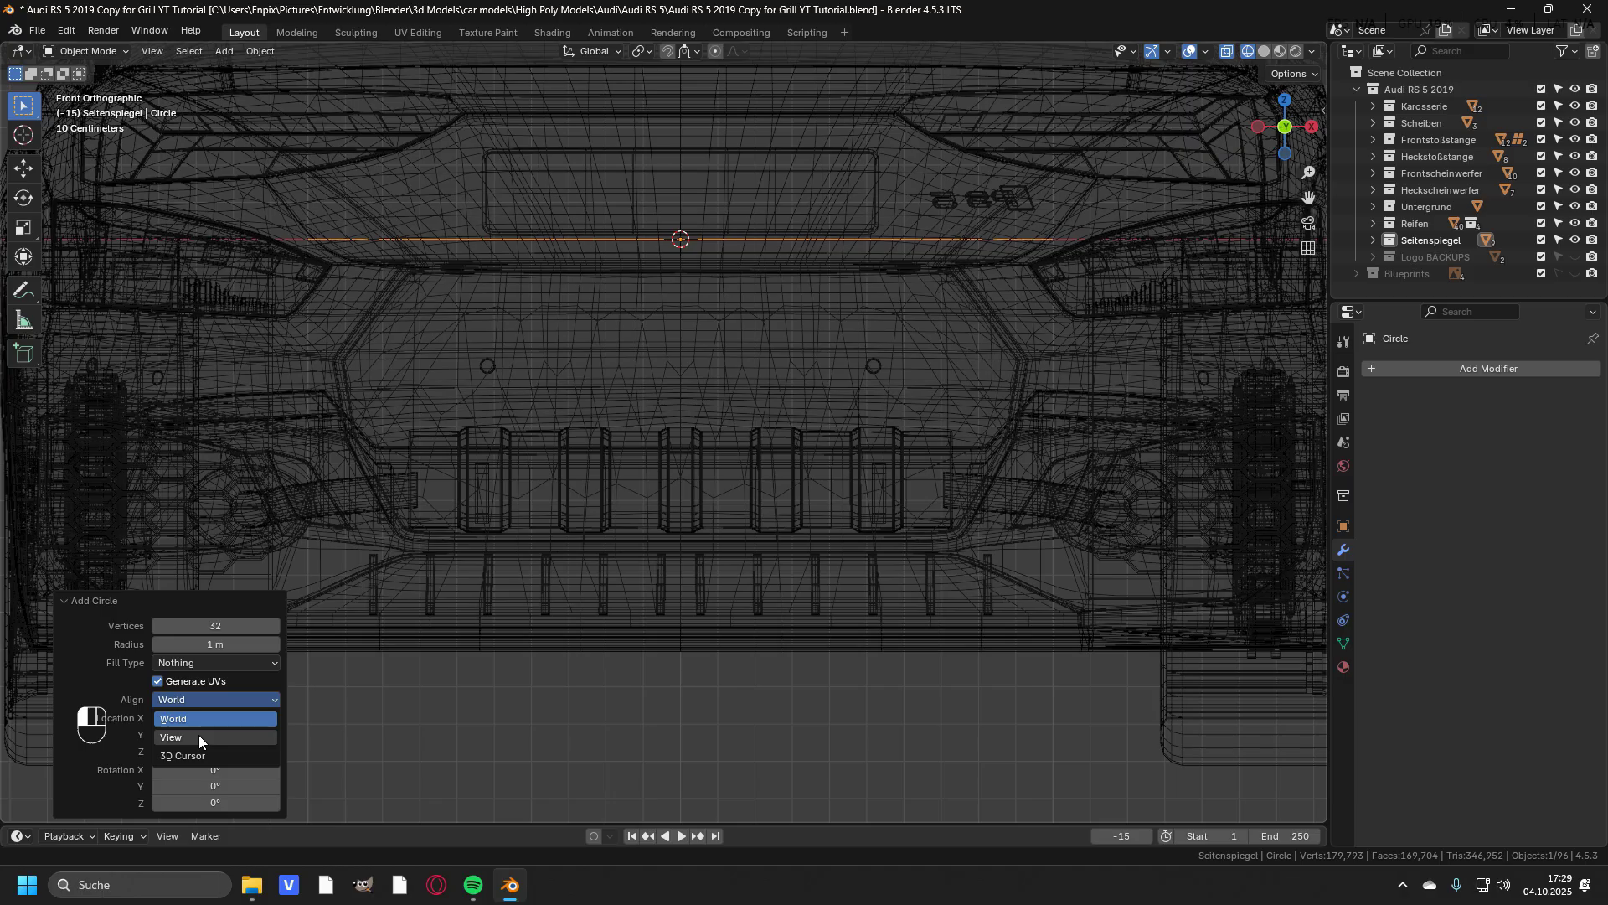
{"action": "left_click", "coordinate": [198, 735]}
{"action": "scroll", "coordinate": [541, 172], "scroll_direction": "down", "scroll_amount": 3}
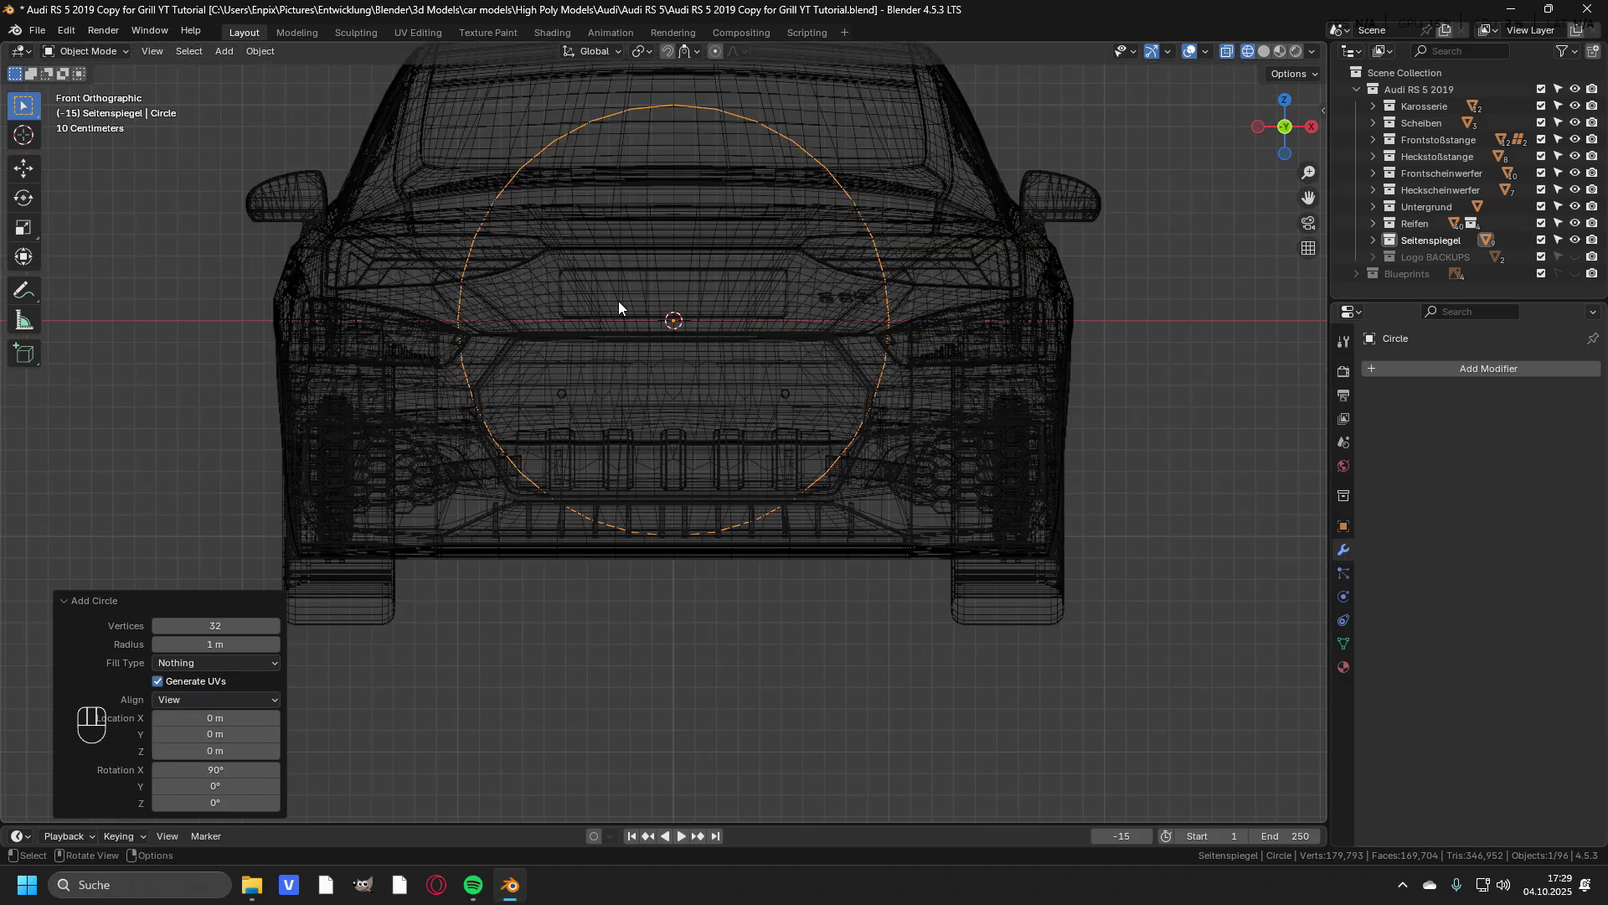
{"action": "mouse_move", "coordinate": [237, 625]}
{"action": "left_mouse_down"}
{"action": "mouse_move", "coordinate": [215, 625]}
{"action": "mouse_move", "coordinate": [237, 624]}
{"action": "left_mouse_up"}
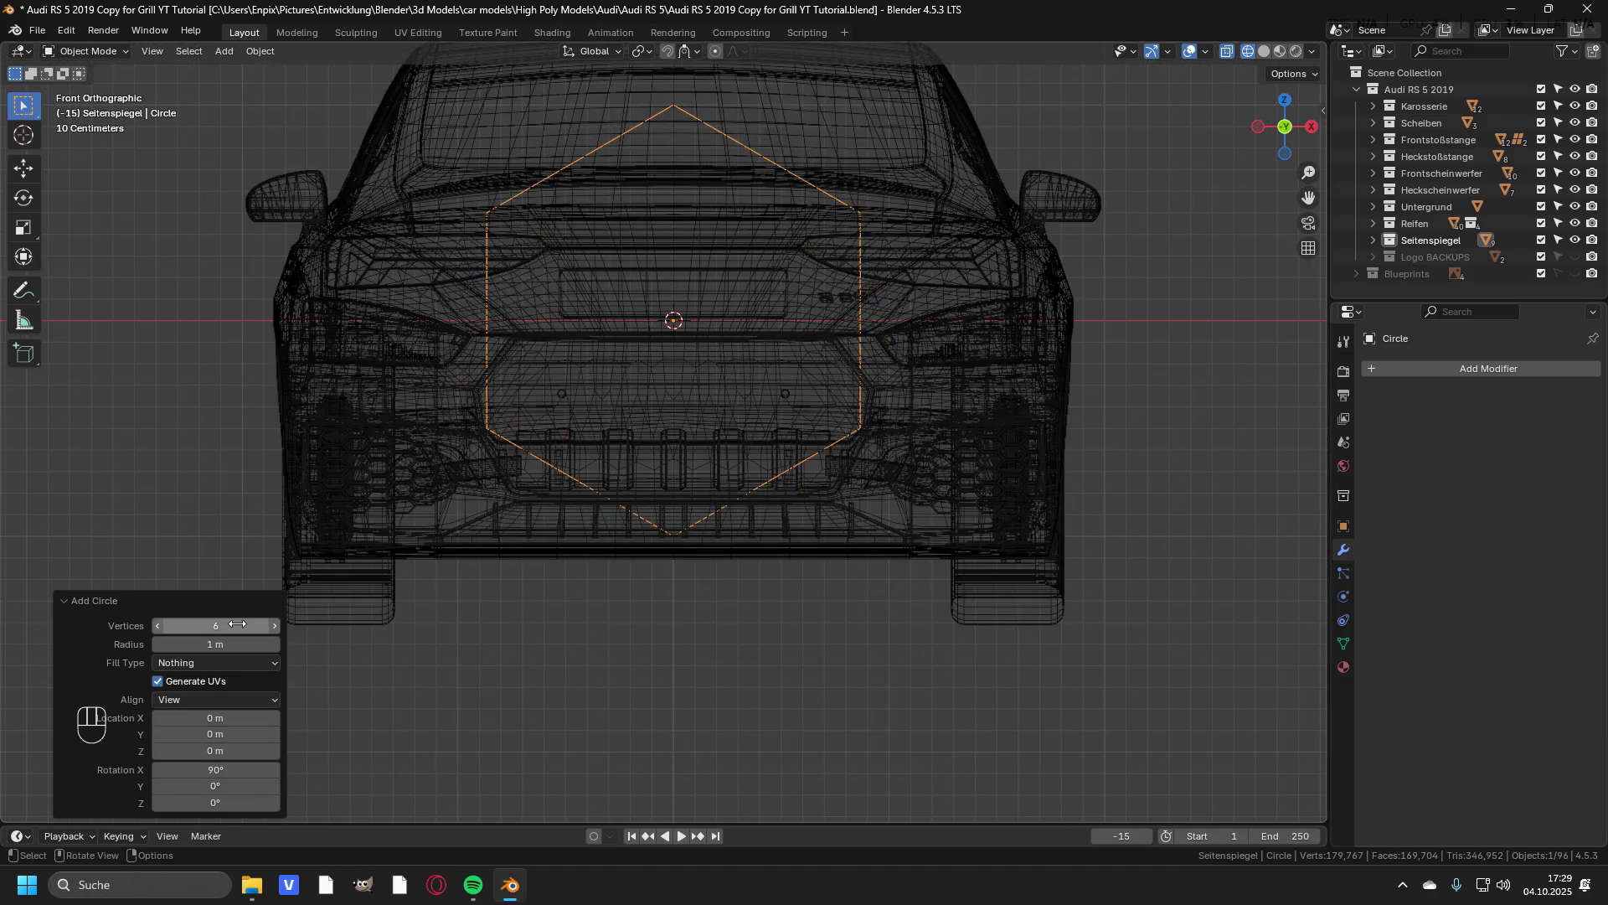
Rotate the hexagon's vertices by 90 degrees in Edit Mode.
{"action": "scroll", "coordinate": [777, 405], "scroll_direction": "up", "scroll_amount": 1}
{"action": "key", "text": "Tab"}
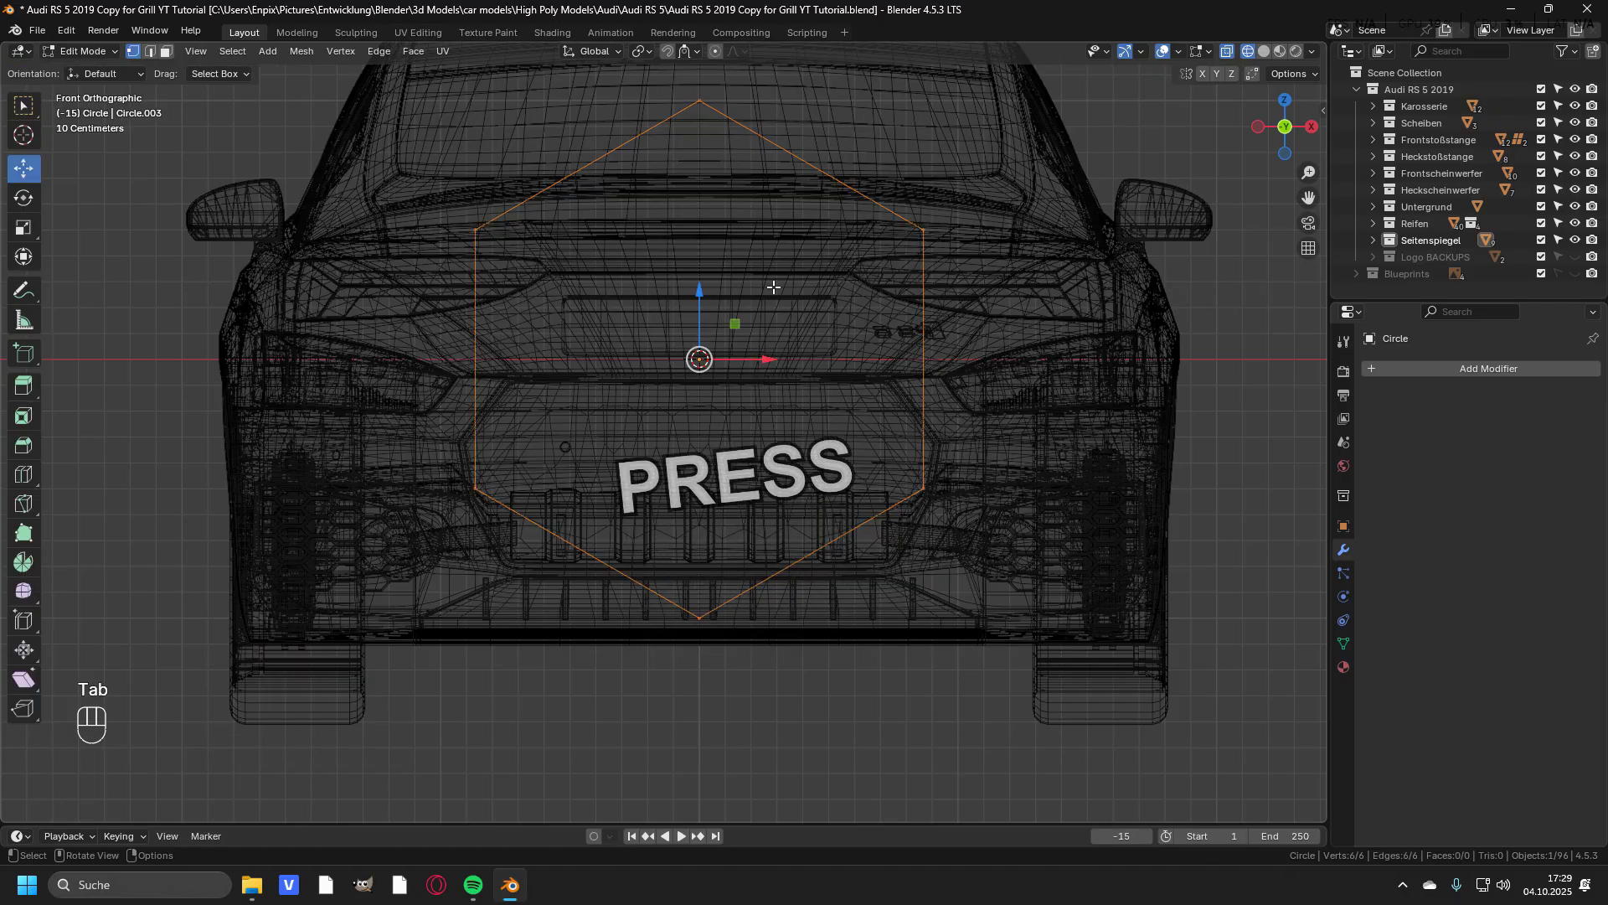
{"action": "key", "text": "r"}
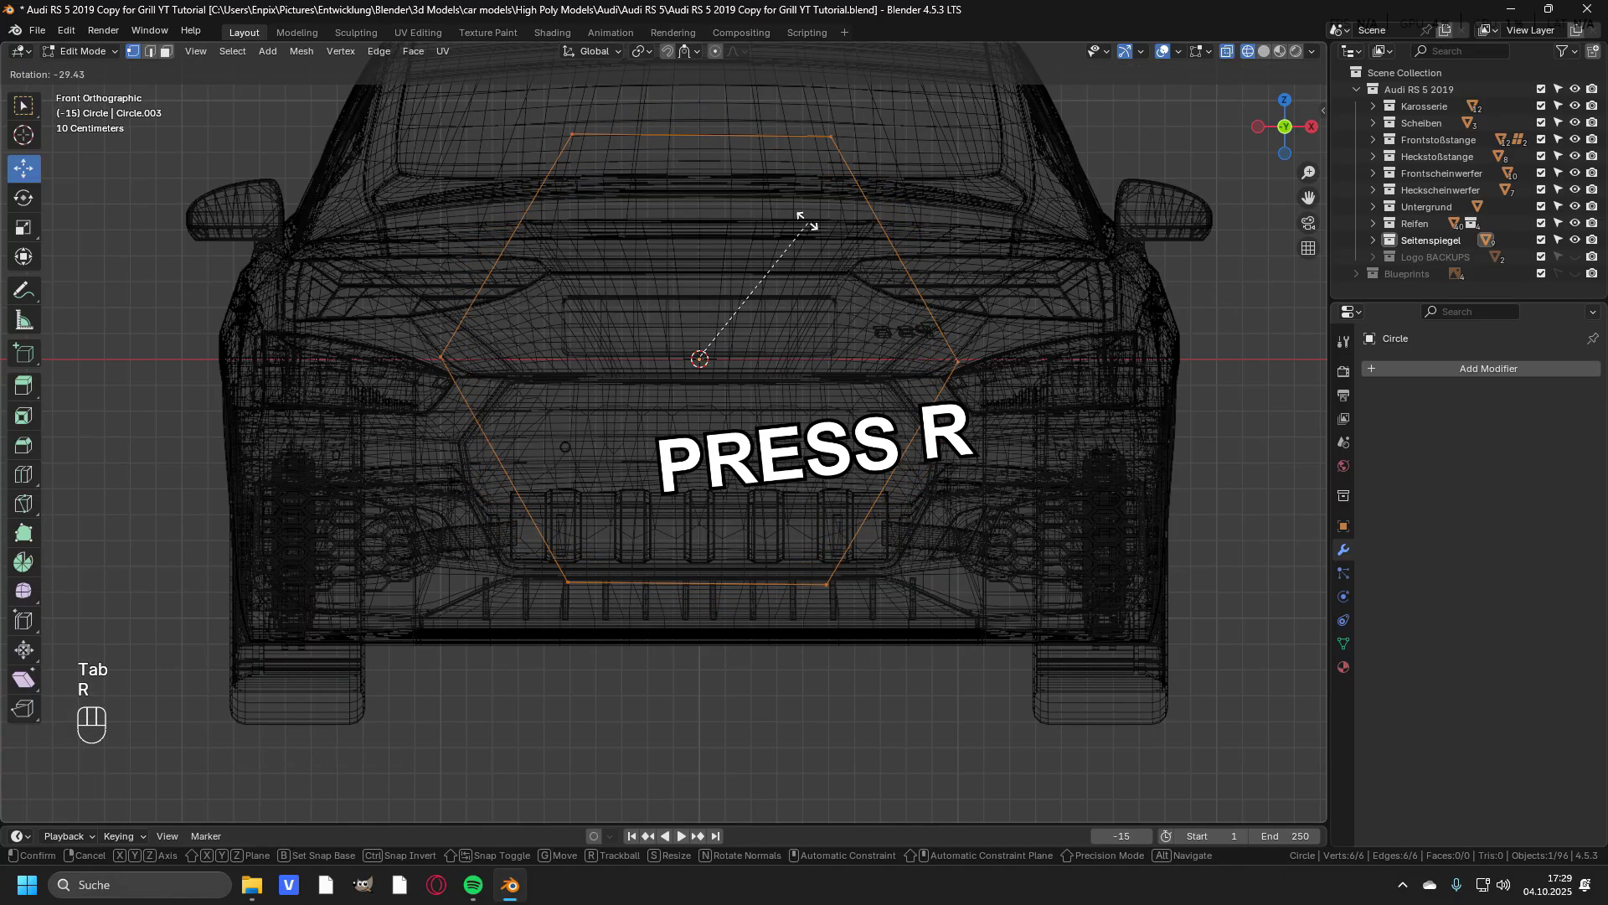
{"action": "type", "text": "90"}
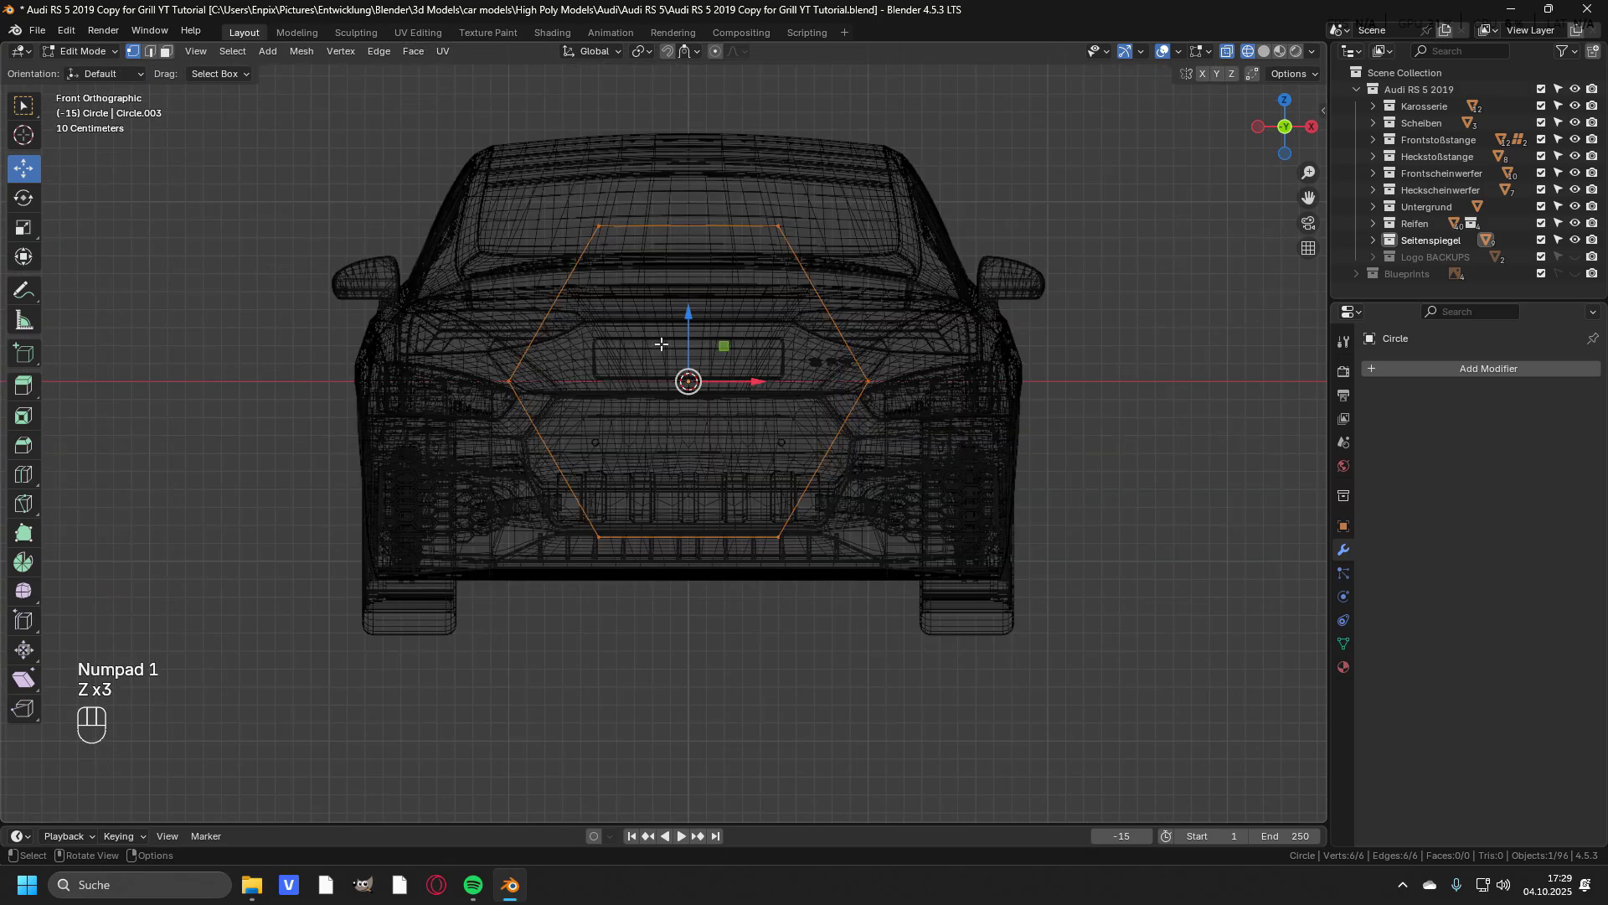
Return to solid shading and move the hexagon about 5.57 m along negative Y, in front of the car.
{"action": "key", "text": "z"}
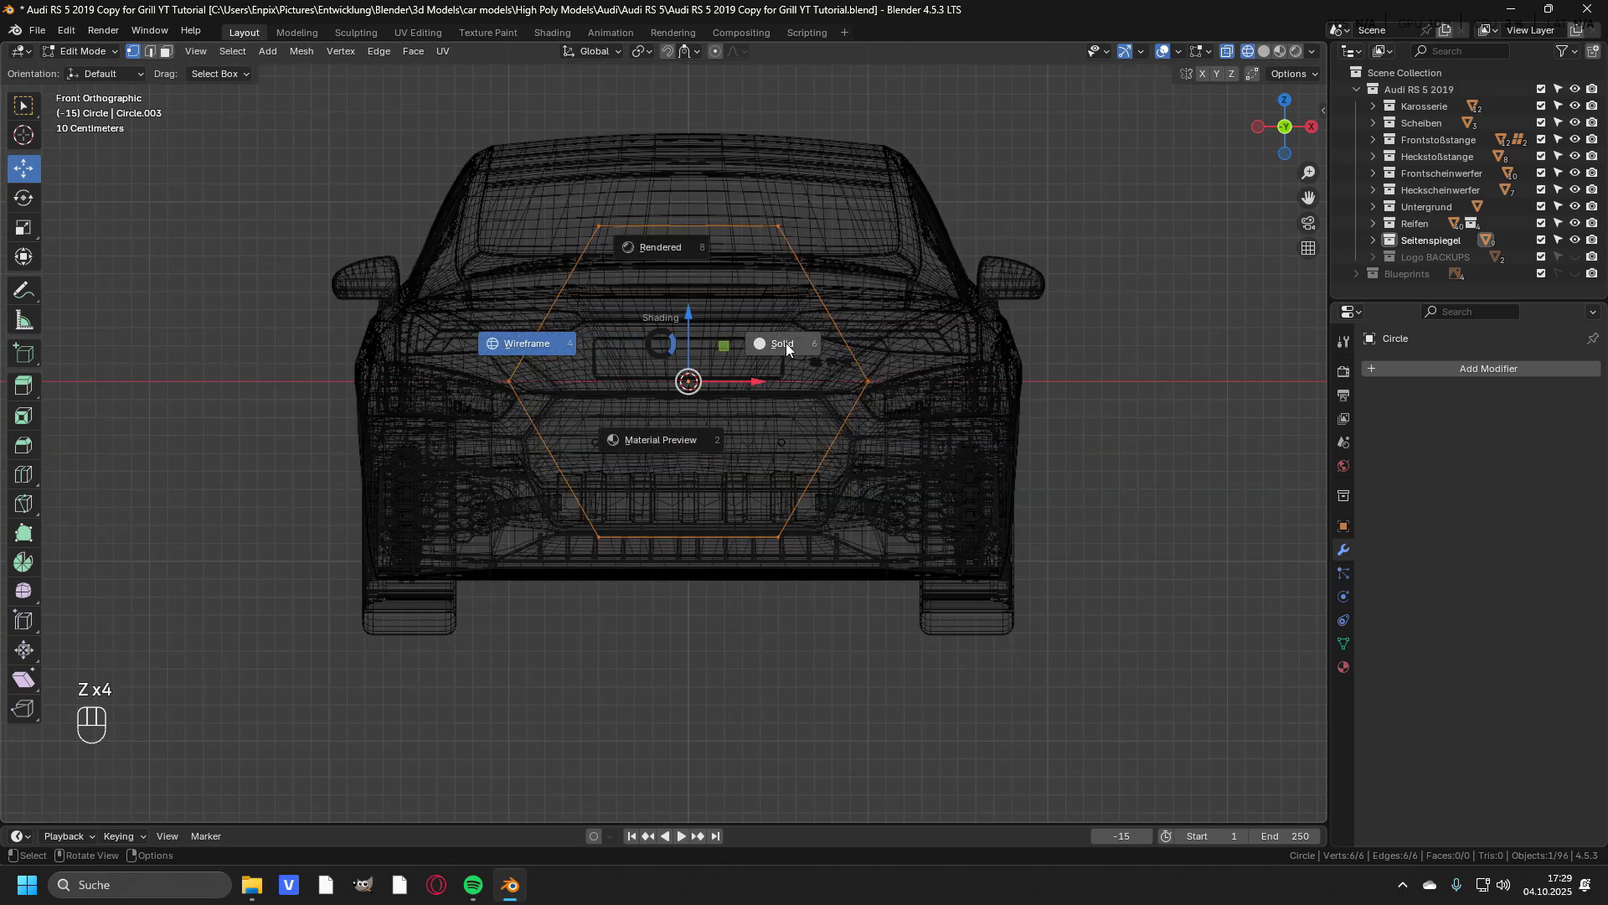
{"action": "left_click", "coordinate": [754, 345]}
{"action": "mouse_move", "coordinate": [753, 345]}
{"action": "middle_mouse_down"}
{"action": "mouse_move", "coordinate": [768, 379]}
{"action": "mouse_move", "coordinate": [1011, 321]}
{"action": "middle_mouse_up"}
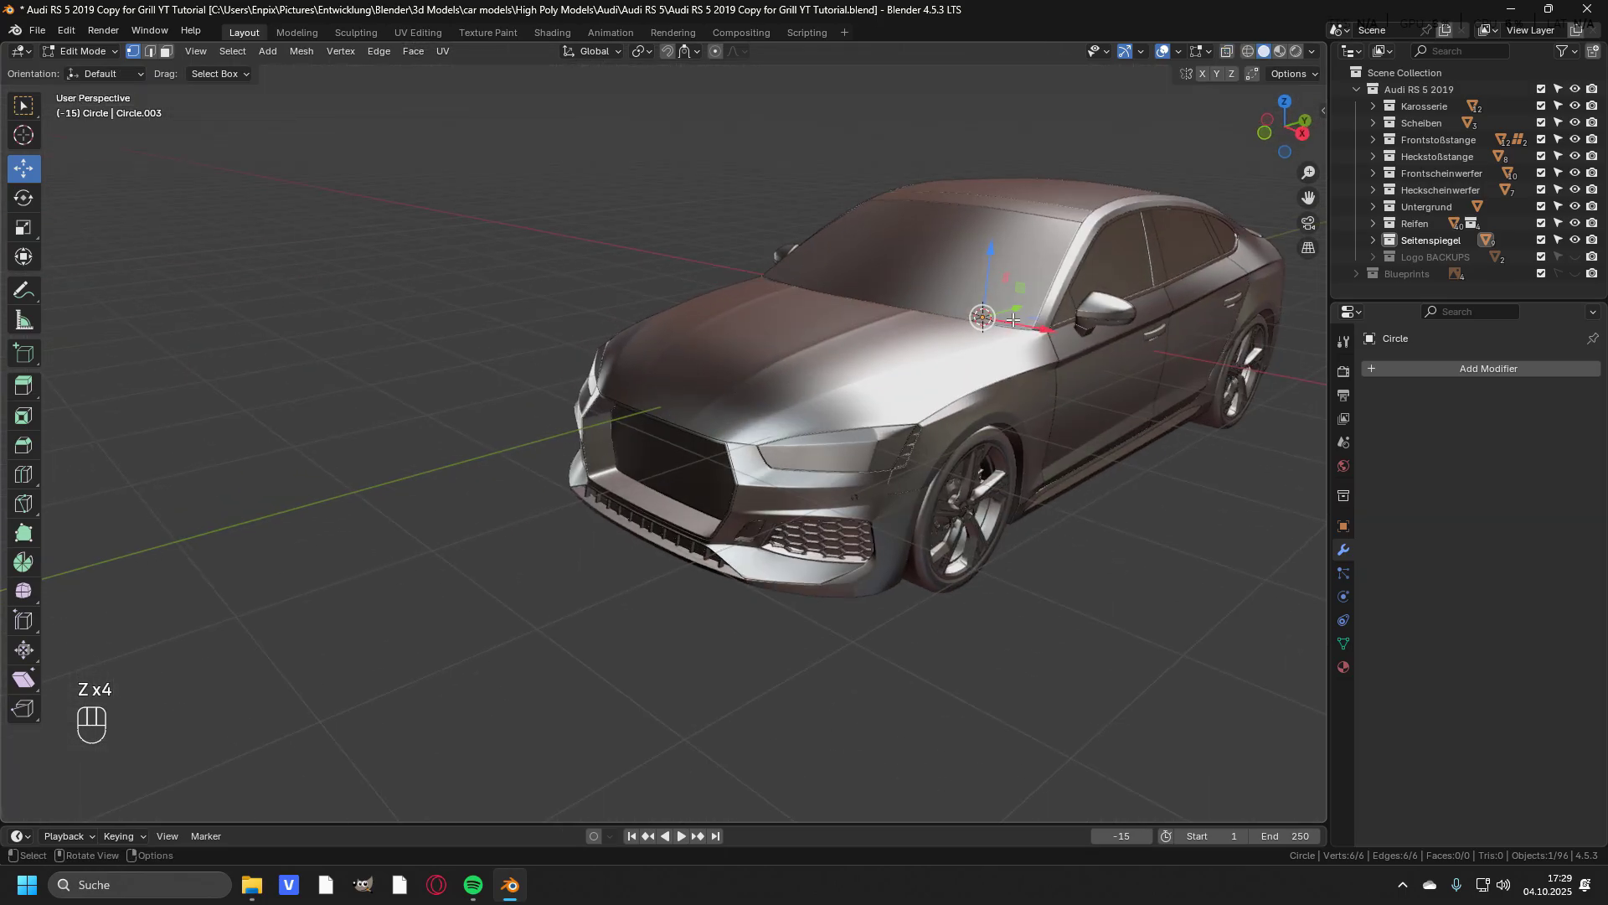
{"action": "left_click_drag", "start_coordinate": [1019, 308], "coordinate": [772, 394]}
Scale the hexagon down in front view and lower it about 0.35 m onto the grille opening.
{"action": "key", "text": "KP_1"}
{"action": "scroll", "coordinate": [772, 395], "scroll_direction": "up", "scroll_amount": 5}
{"action": "key", "text": "s"}
{"action": "key", "text": "s"}
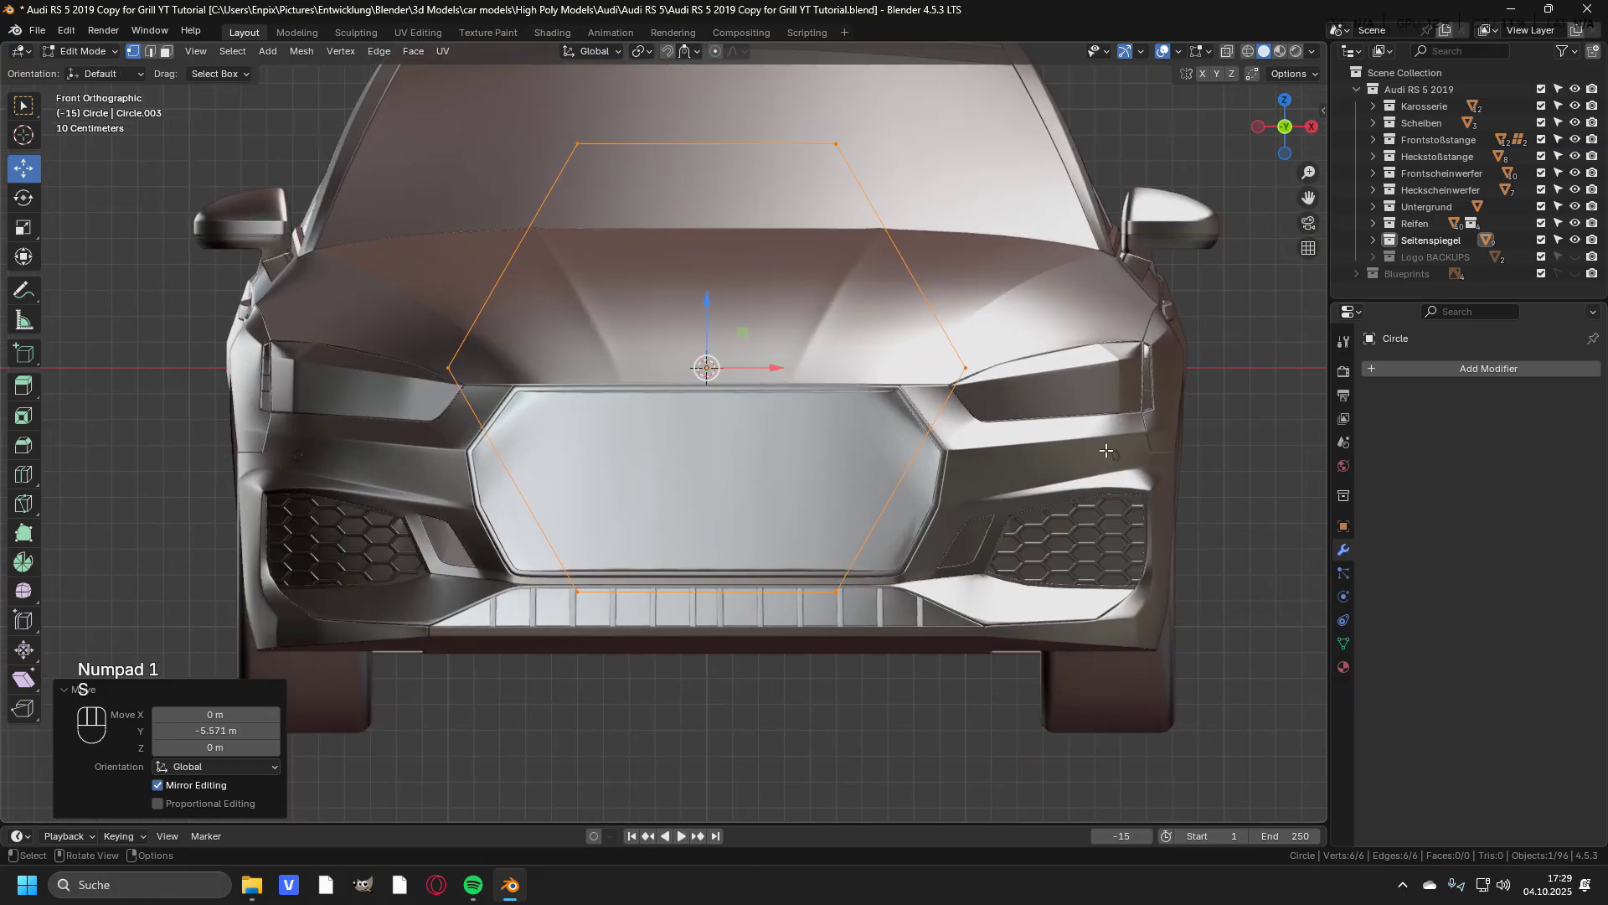
{"action": "scroll", "coordinate": [919, 422], "scroll_direction": "up", "scroll_amount": 3}
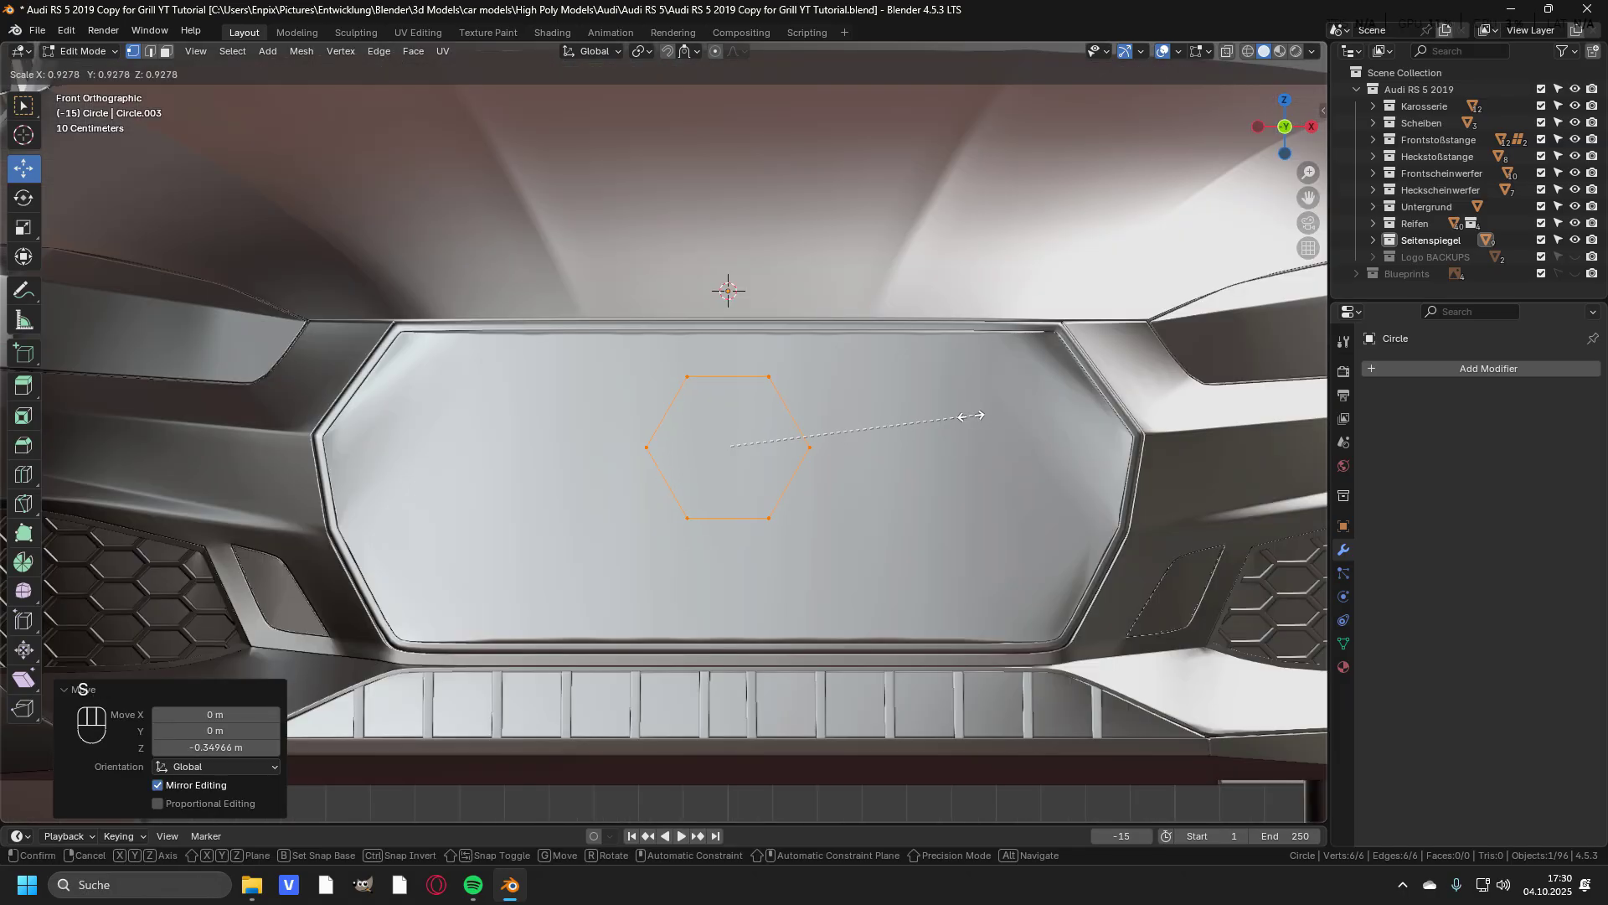
{"action": "scroll", "coordinate": [915, 421], "scroll_direction": "up", "scroll_amount": 2}
Flatten the hexagon along Z into a wide, low shape, finishing with a Z scale of 1.071.
{"action": "key", "text": "z"}
{"action": "left_click", "coordinate": [800, 426]}
{"action": "key", "text": "s"}
{"action": "key", "text": "z"}
{"action": "left_click", "coordinate": [829, 425]}
{"action": "middle_click_drag", "start_coordinate": [837, 451], "coordinate": [878, 439], "text": "shift"}
{"action": "key", "text": "s"}
{"action": "key", "text": "z"}
{"action": "left_click", "coordinate": [884, 427]}
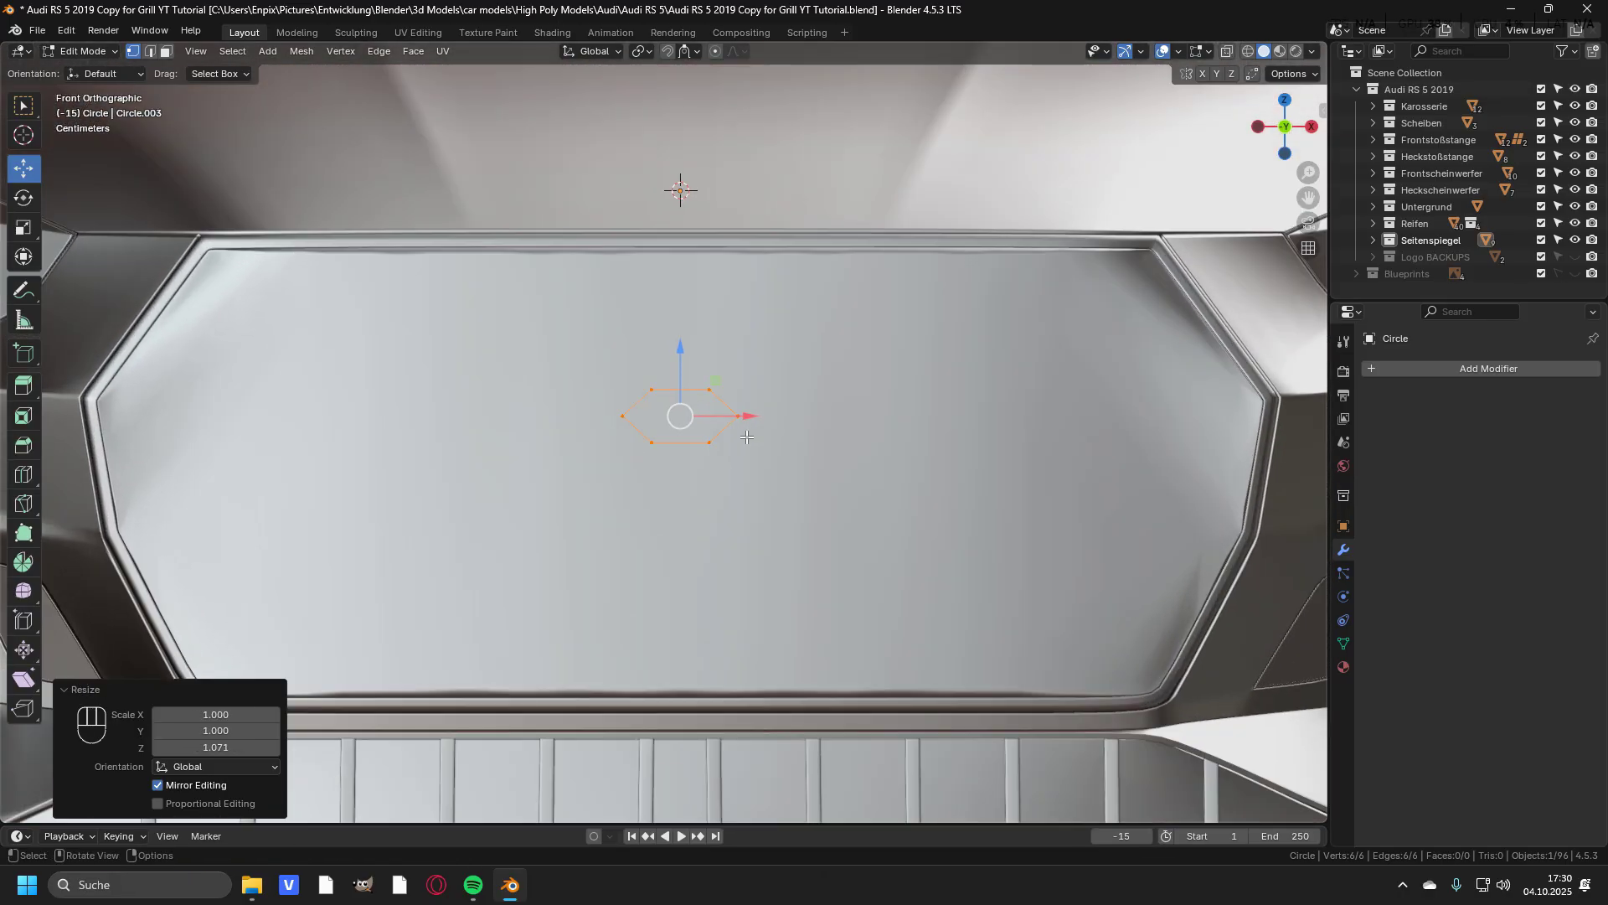
Scale the flattened hexagon uniformly by 0.985.
{"action": "scroll", "coordinate": [878, 435], "scroll_direction": "down", "scroll_amount": 1}
{"action": "key", "text": "s"}
{"action": "left_click", "coordinate": [871, 426]}
Fill the hexagon outline with a face.
{"action": "middle_click_drag", "start_coordinate": [655, 423], "coordinate": [677, 376], "text": "shift"}
{"action": "scroll", "coordinate": [746, 402], "scroll_direction": "up", "scroll_amount": 4}
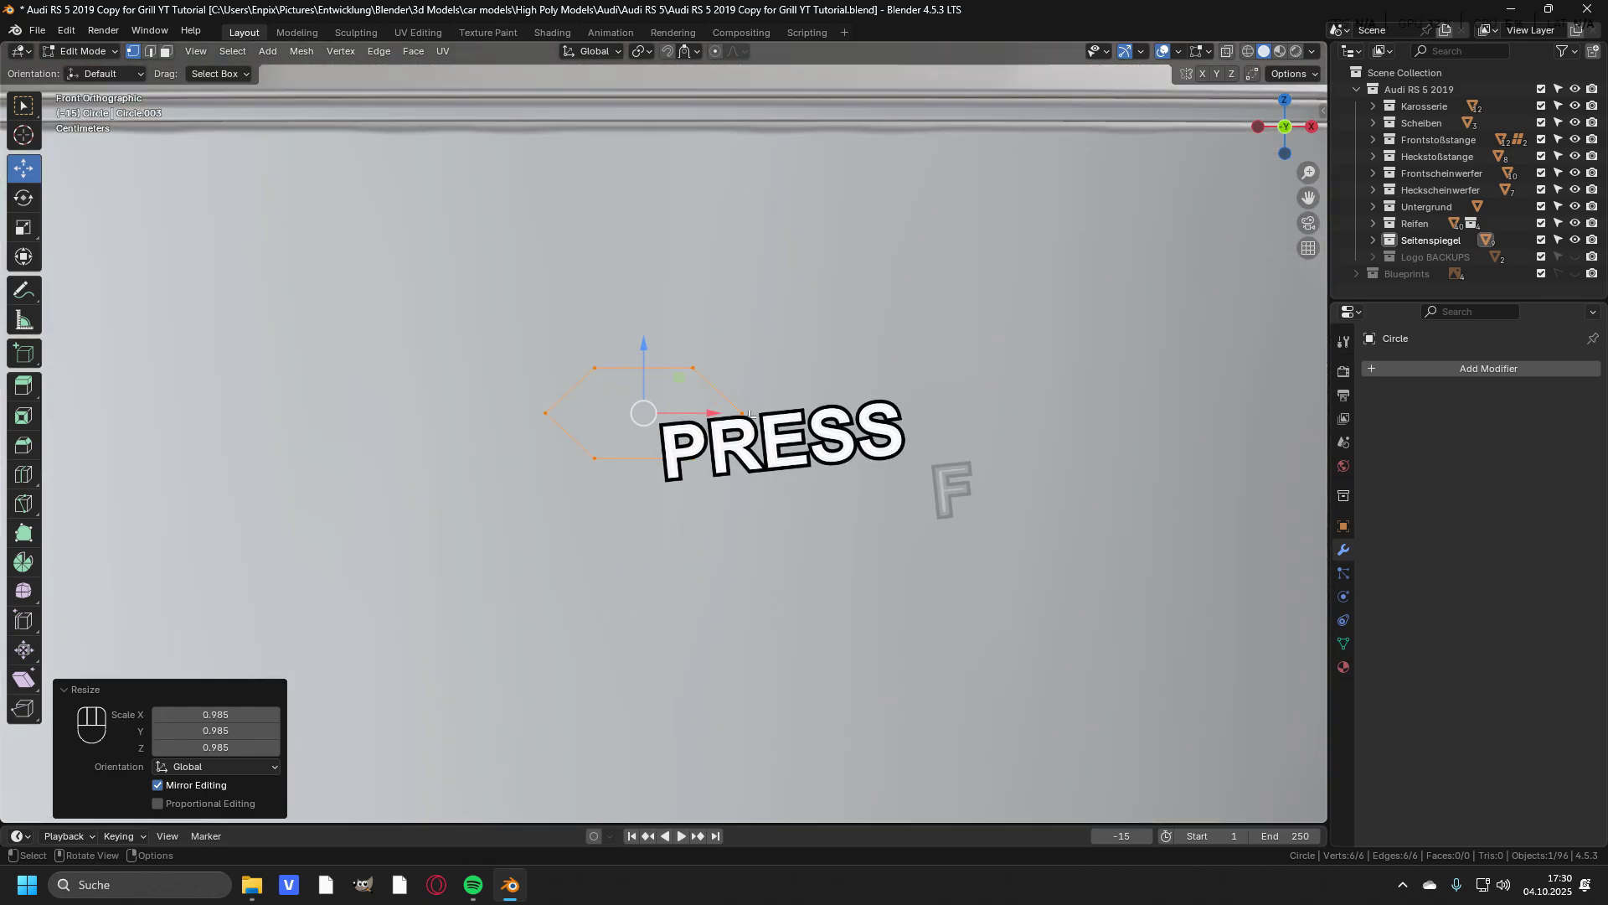
{"action": "key", "text": "f"}
{"action": "scroll", "coordinate": [657, 423], "scroll_direction": "down", "scroll_amount": 3}
{"action": "scroll", "coordinate": [662, 435], "scroll_direction": "up", "scroll_amount": 3}
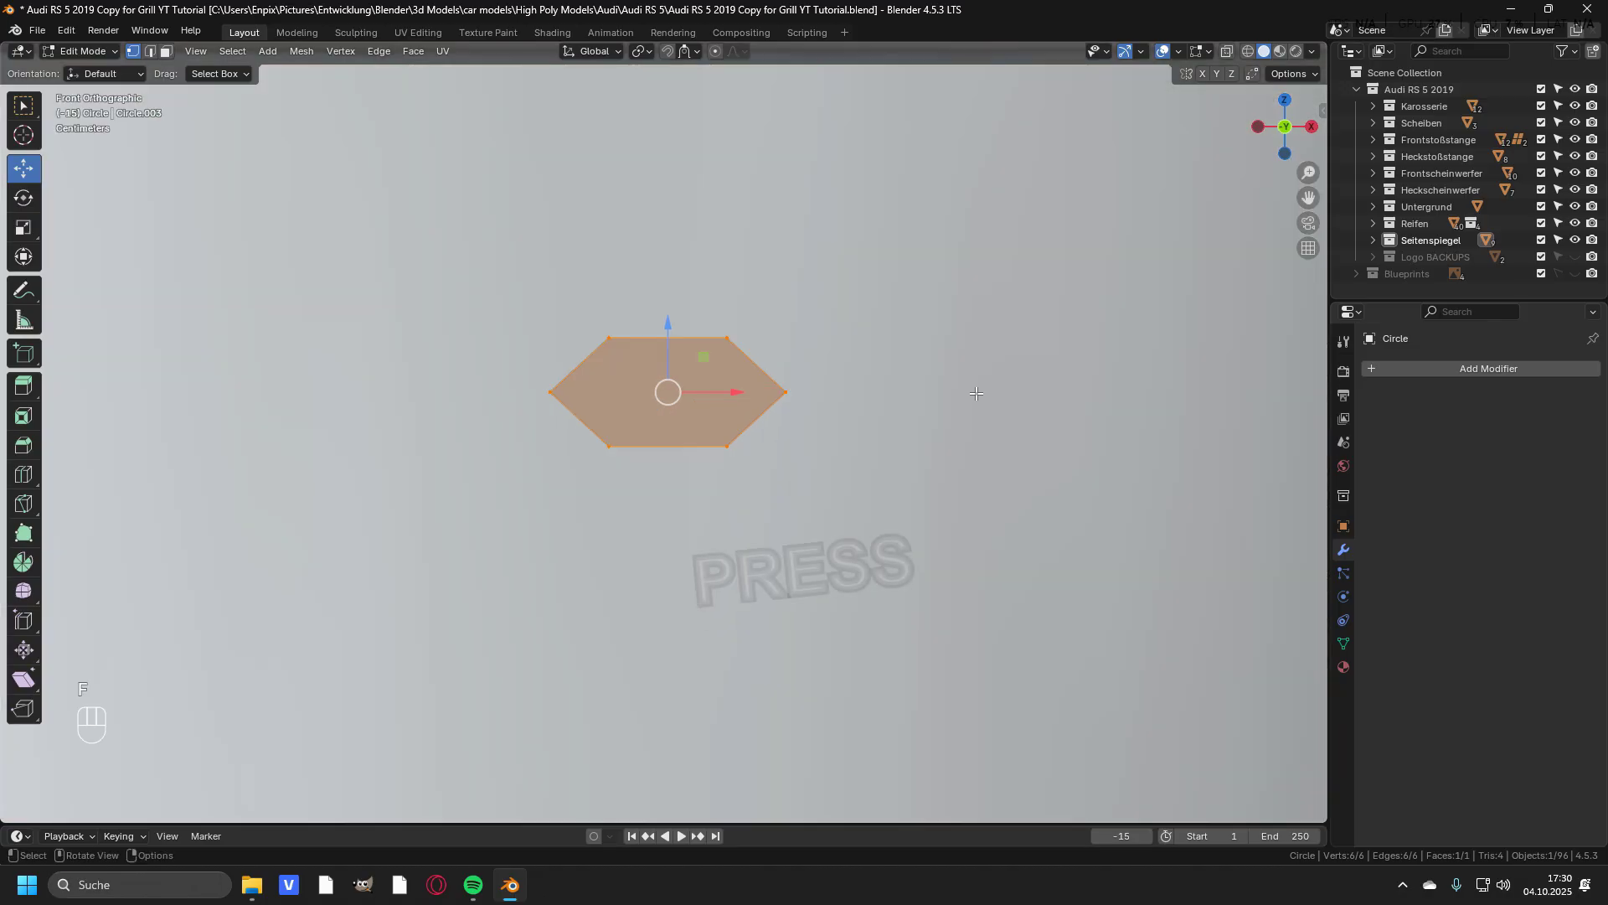
Inset the filled hexagon and delete the inner face, leaving a thin hexagonal frame.
{"action": "key", "text": "i"}
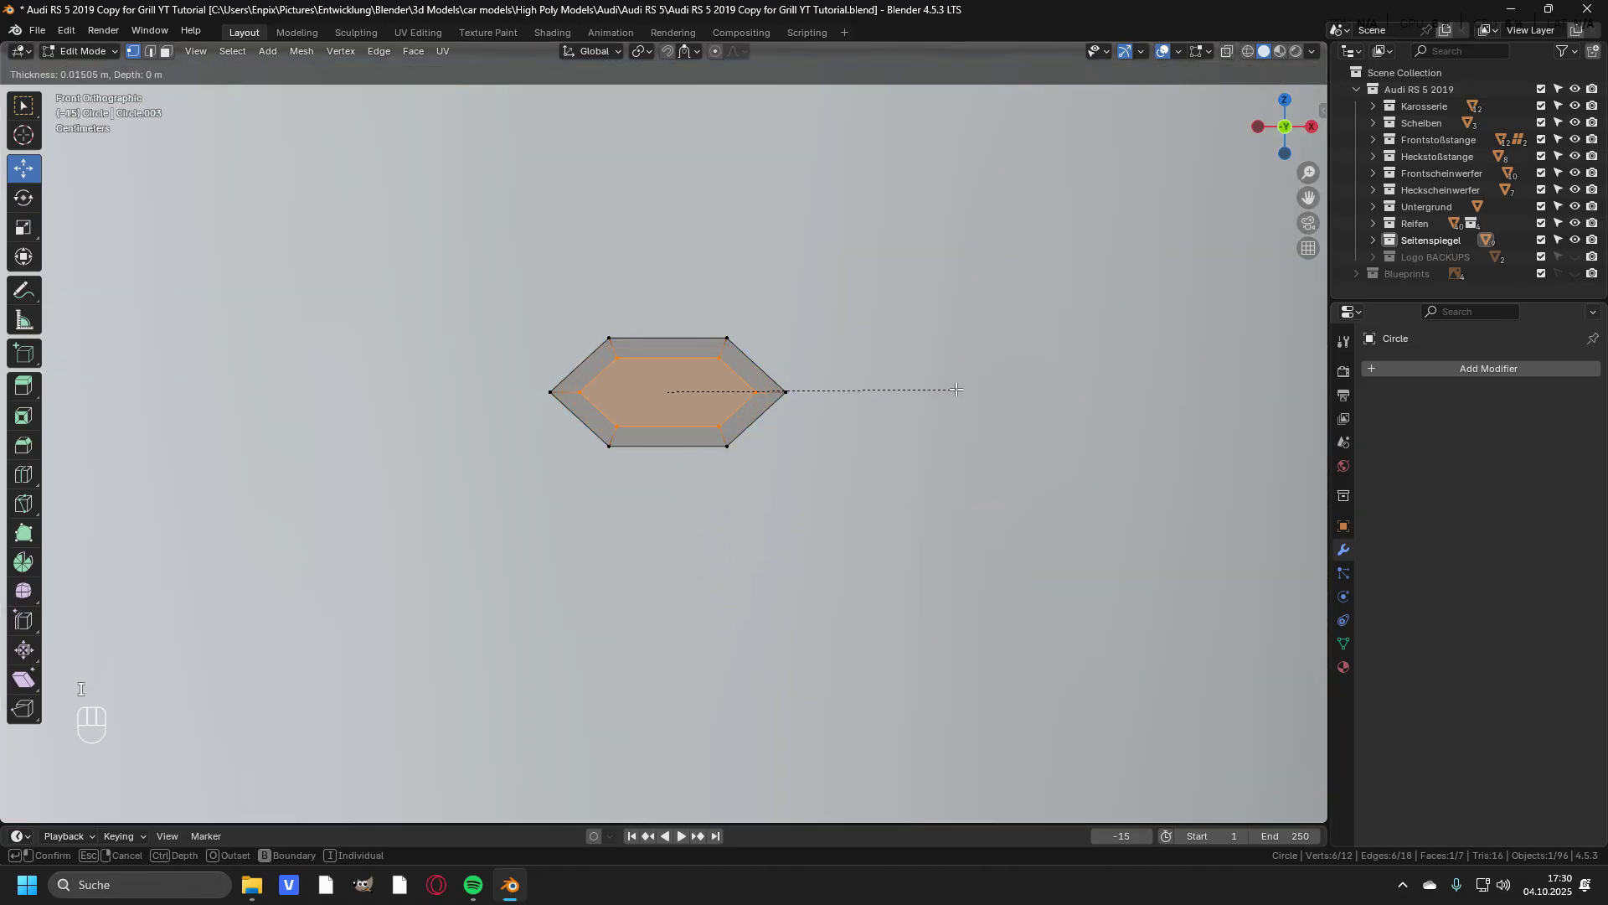
{"action": "left_click", "coordinate": [959, 389]}
{"action": "key", "text": "x"}
{"action": "left_click", "coordinate": [715, 459]}
{"action": "key", "text": "a"}
{"action": "scroll", "coordinate": [720, 412], "scroll_direction": "down", "scroll_amount": 4}
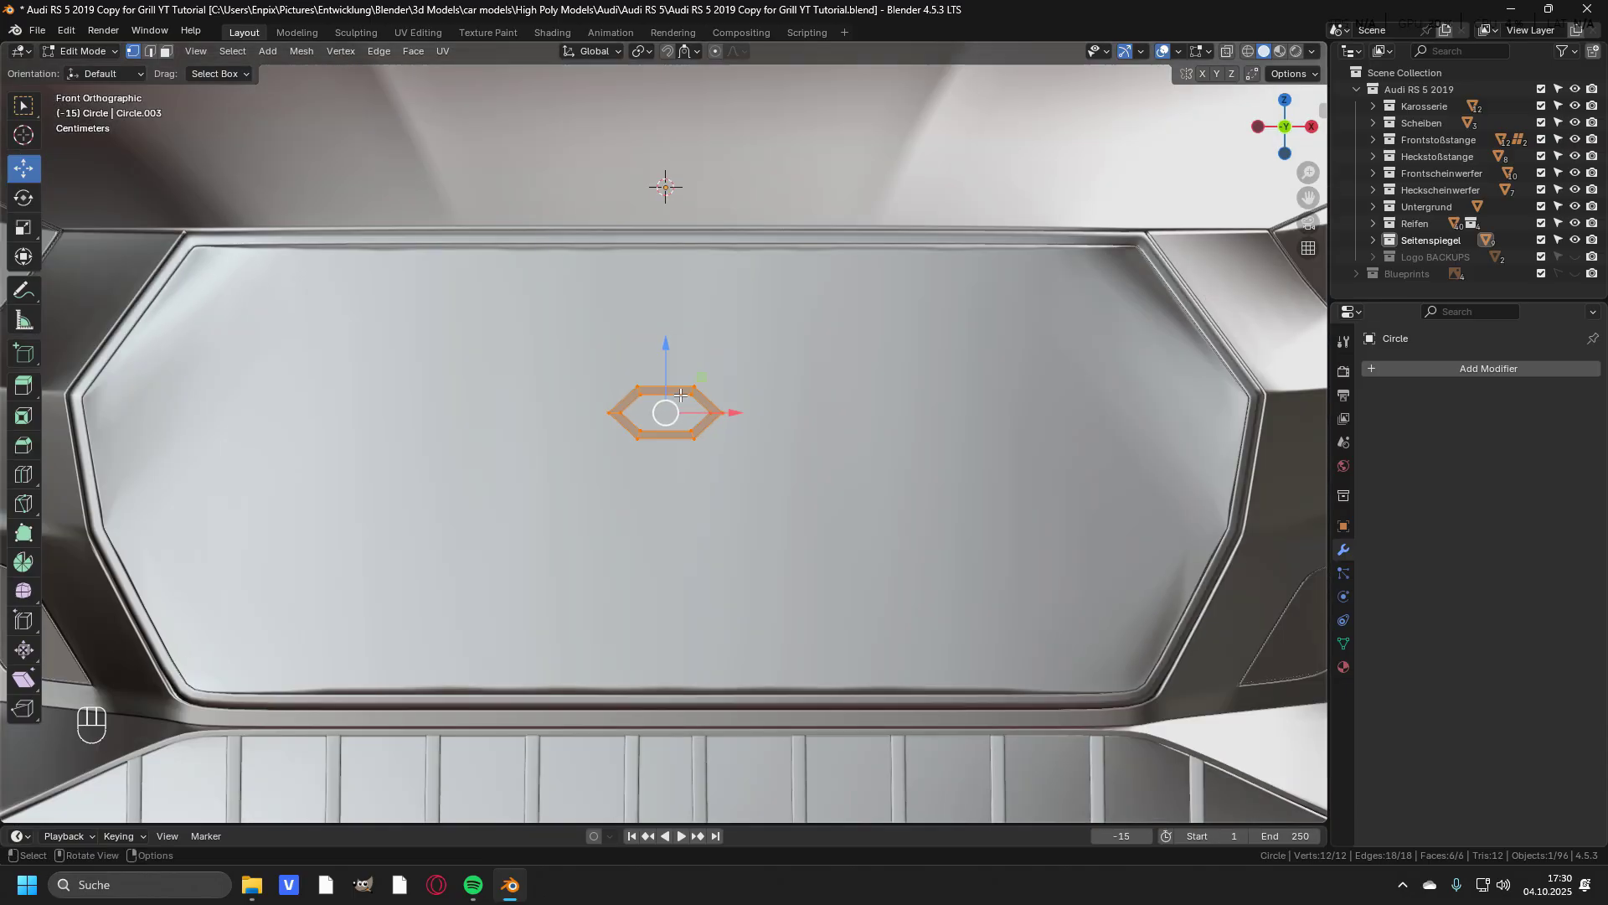
{"action": "scroll", "coordinate": [687, 392], "scroll_direction": "up", "scroll_amount": 2}
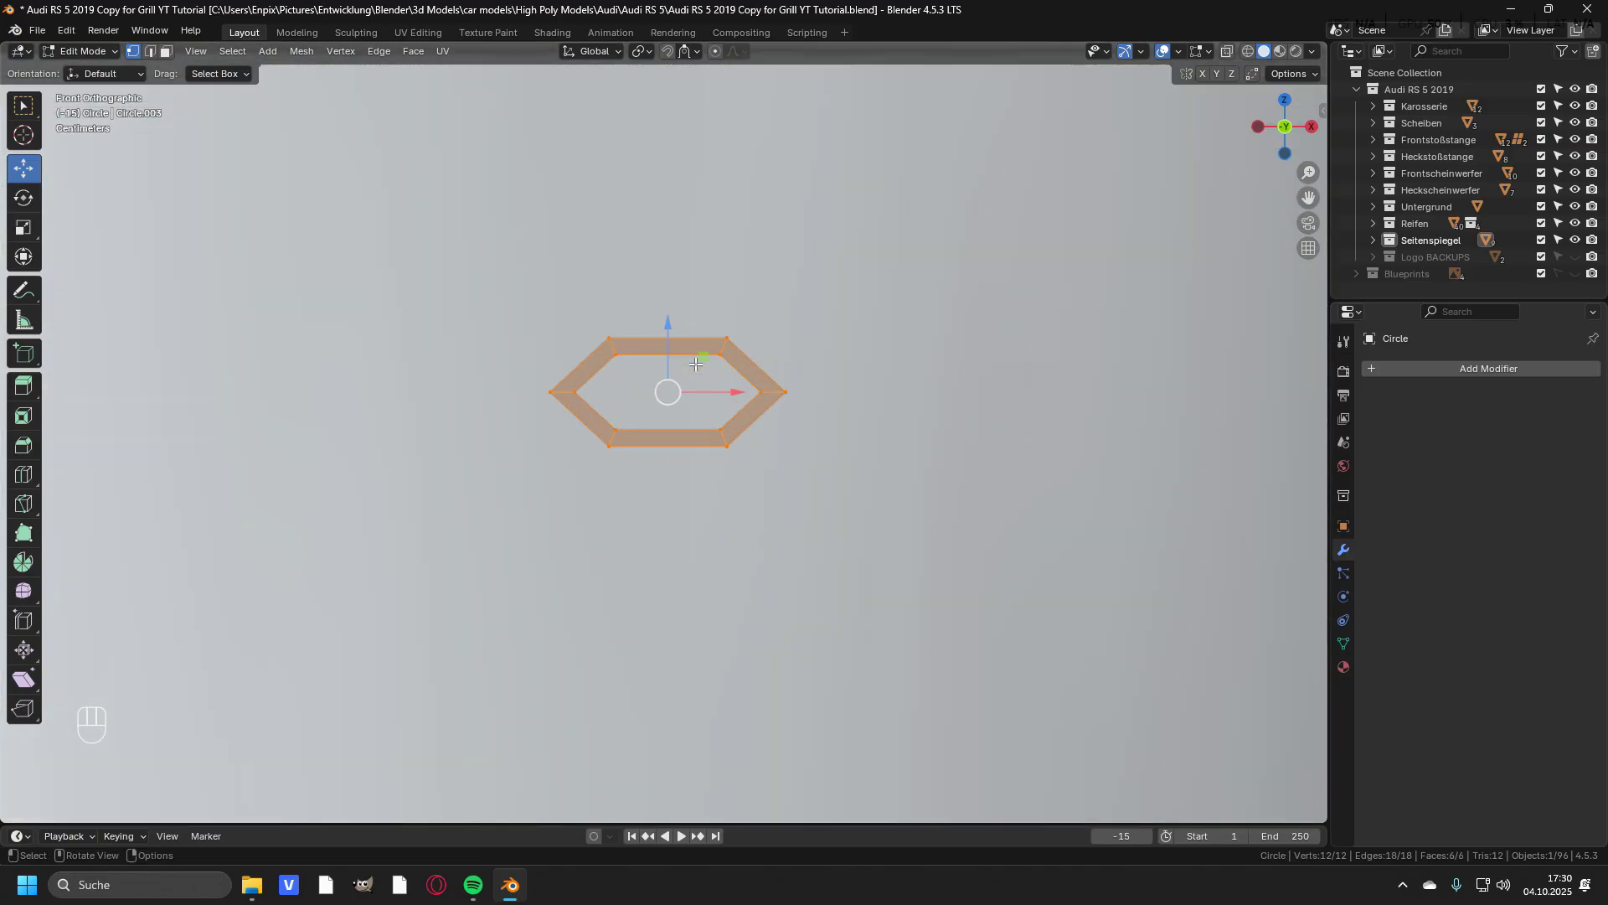
{"action": "key", "text": "alt+a"}
{"action": "scroll", "coordinate": [758, 400], "scroll_direction": "down", "scroll_amount": 2}
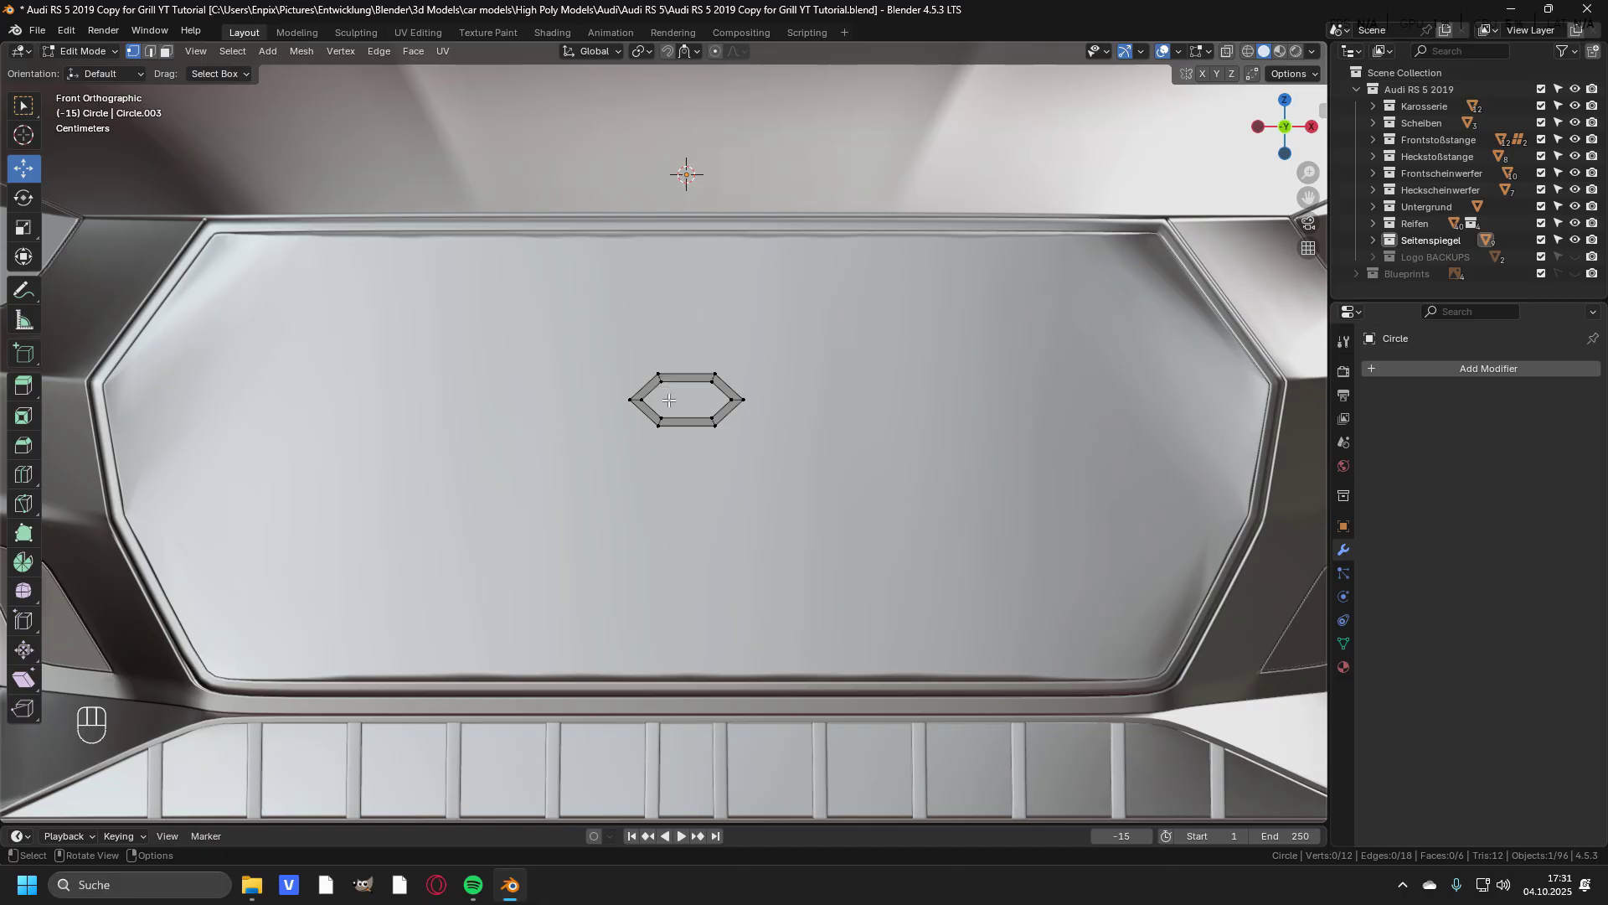
{"action": "scroll", "coordinate": [674, 398], "scroll_direction": "up", "scroll_amount": 1}
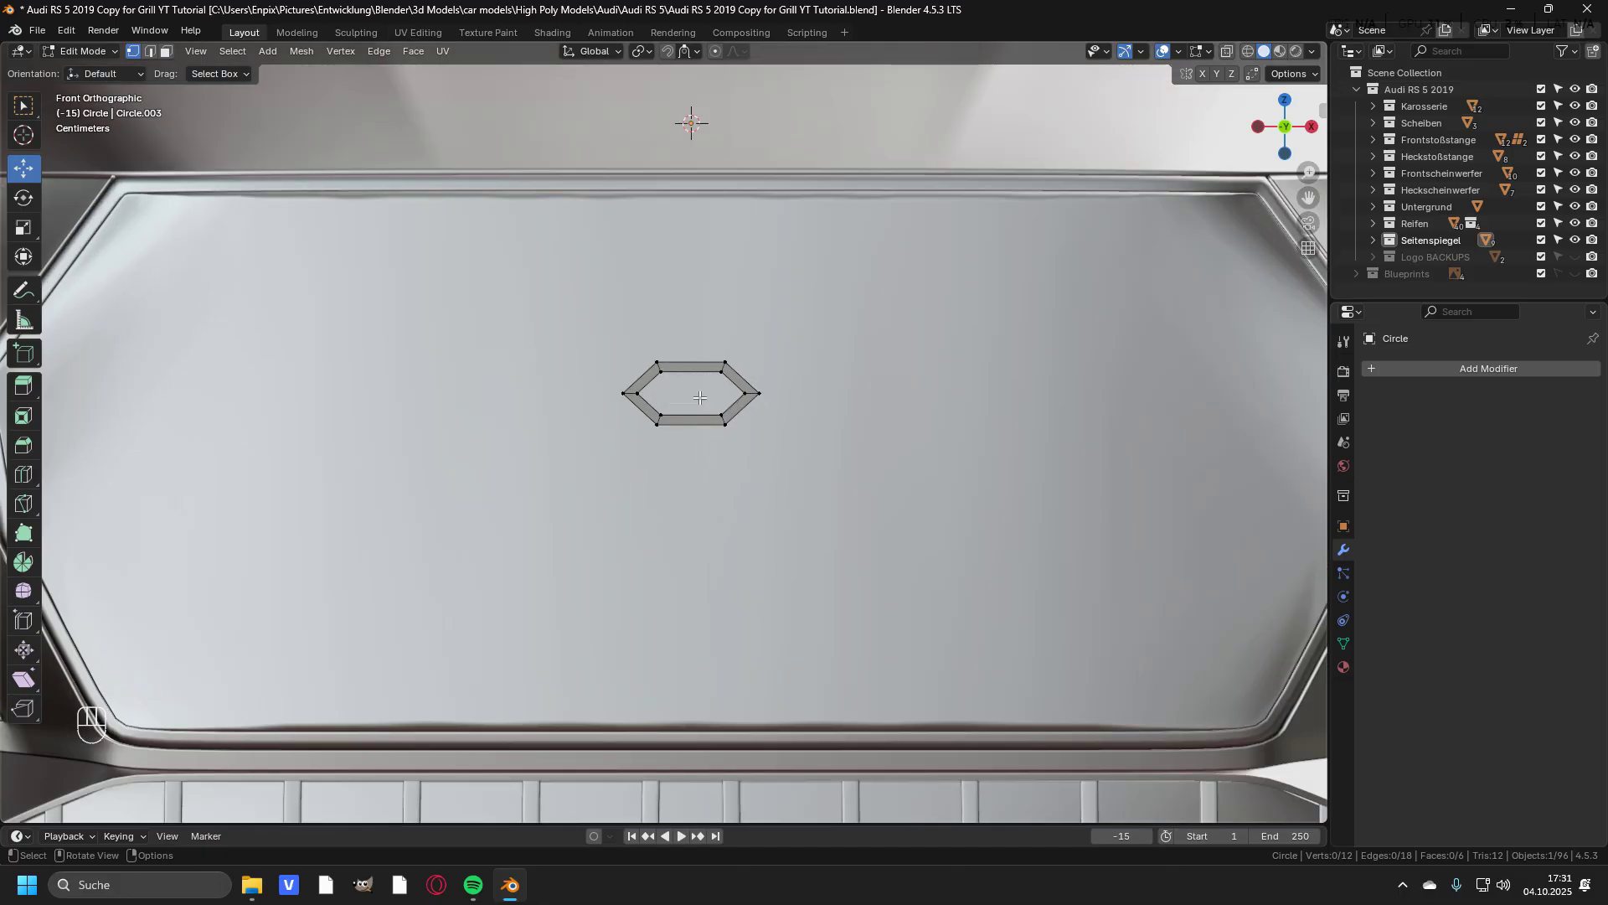
{"action": "scroll", "coordinate": [747, 381], "scroll_direction": "down", "scroll_amount": 1}
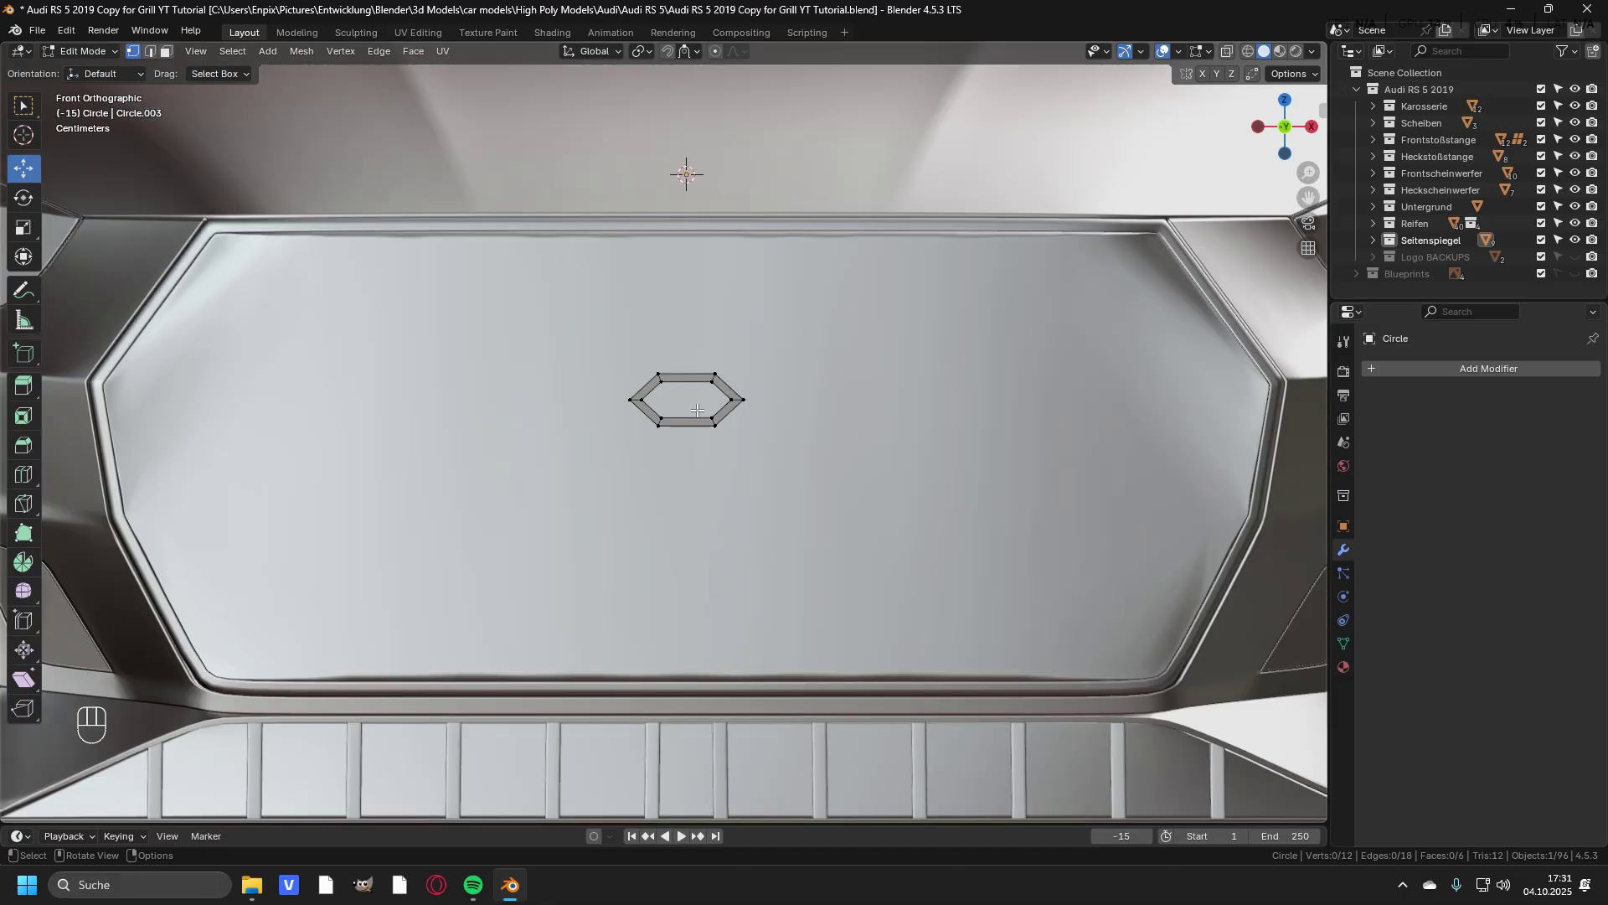
{"action": "scroll", "coordinate": [843, 463], "scroll_direction": "down", "scroll_amount": 1}
Move the whole hexagonal frame to the upper-left corner of the grille opening, slightly overlapping the surround.
{"action": "key", "text": "a"}
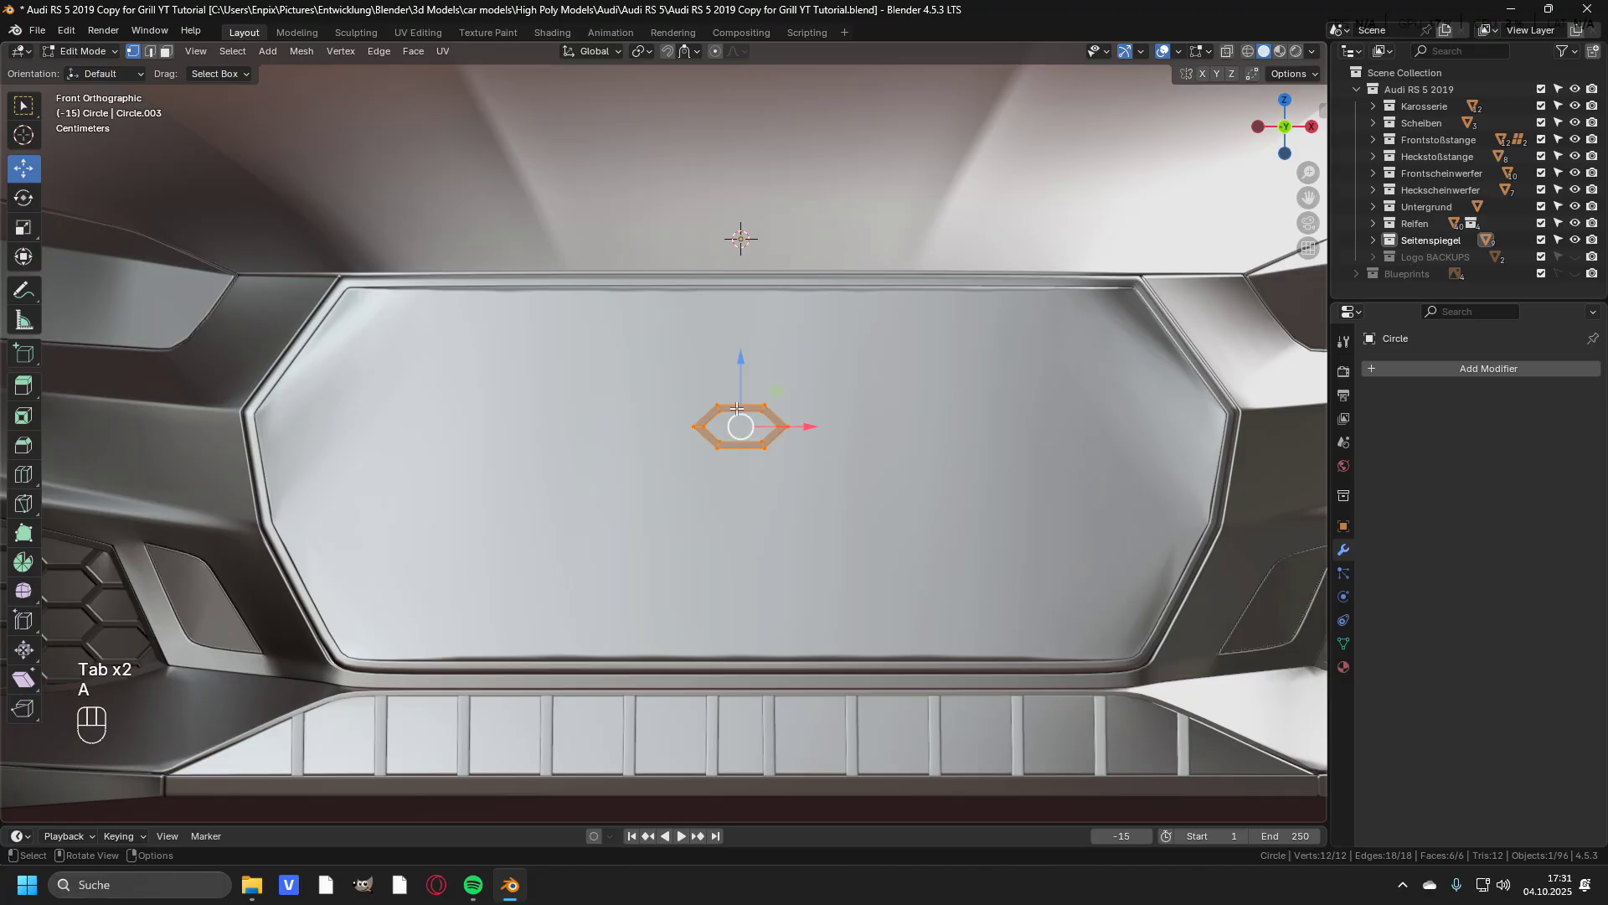
{"action": "scroll", "coordinate": [758, 442], "scroll_direction": "up", "scroll_amount": 1}
{"action": "key", "text": "g"}
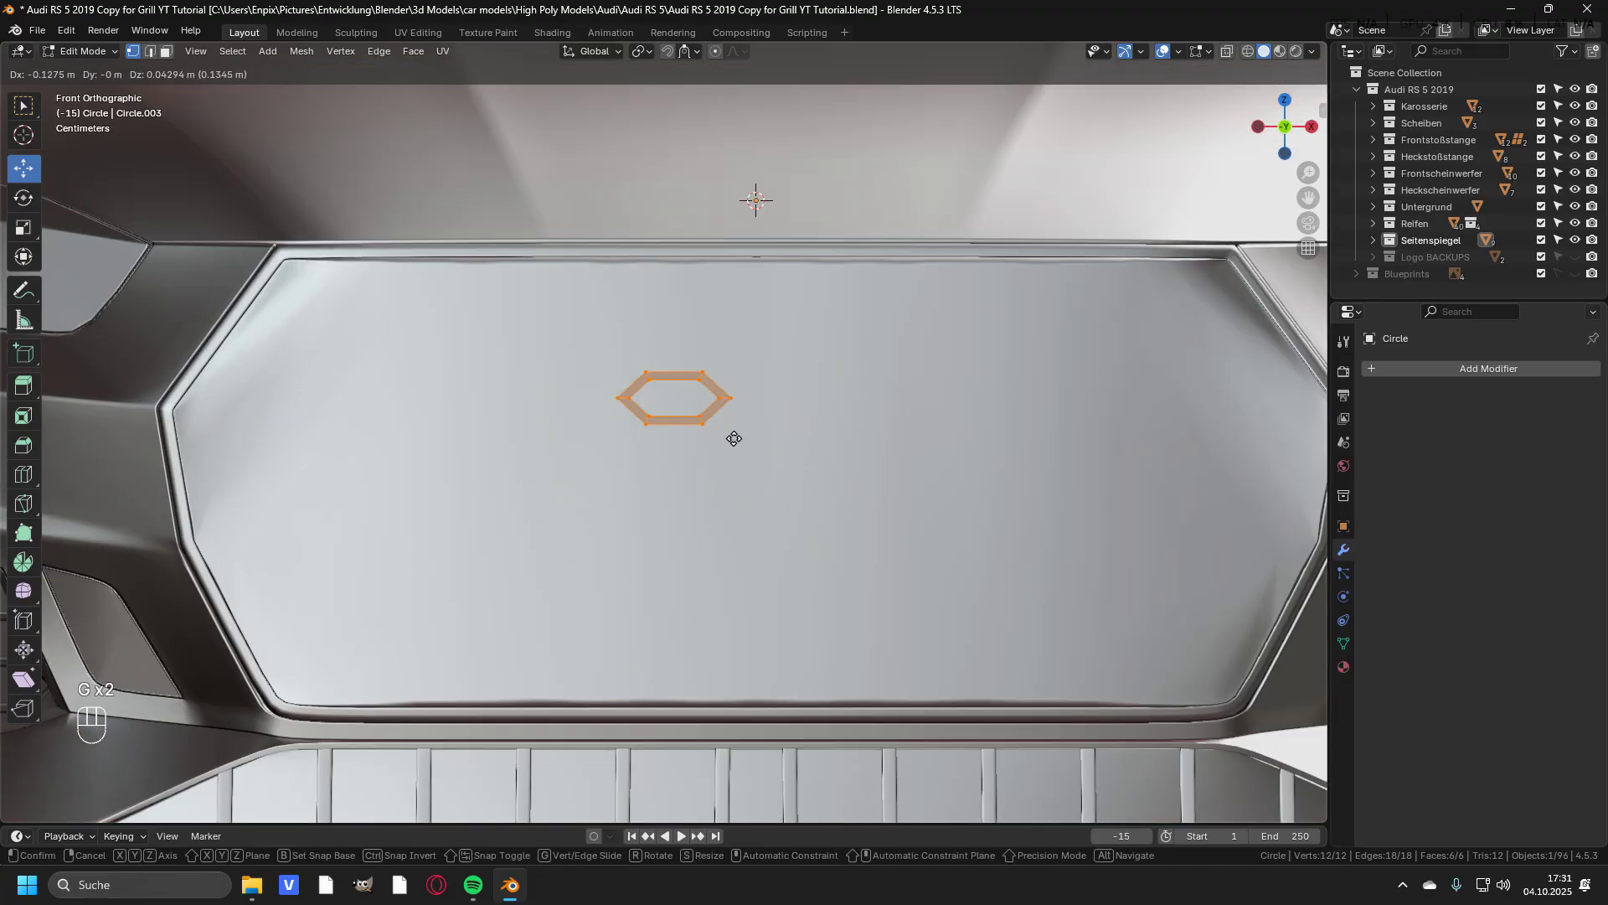
{"action": "left_click", "coordinate": [287, 304]}
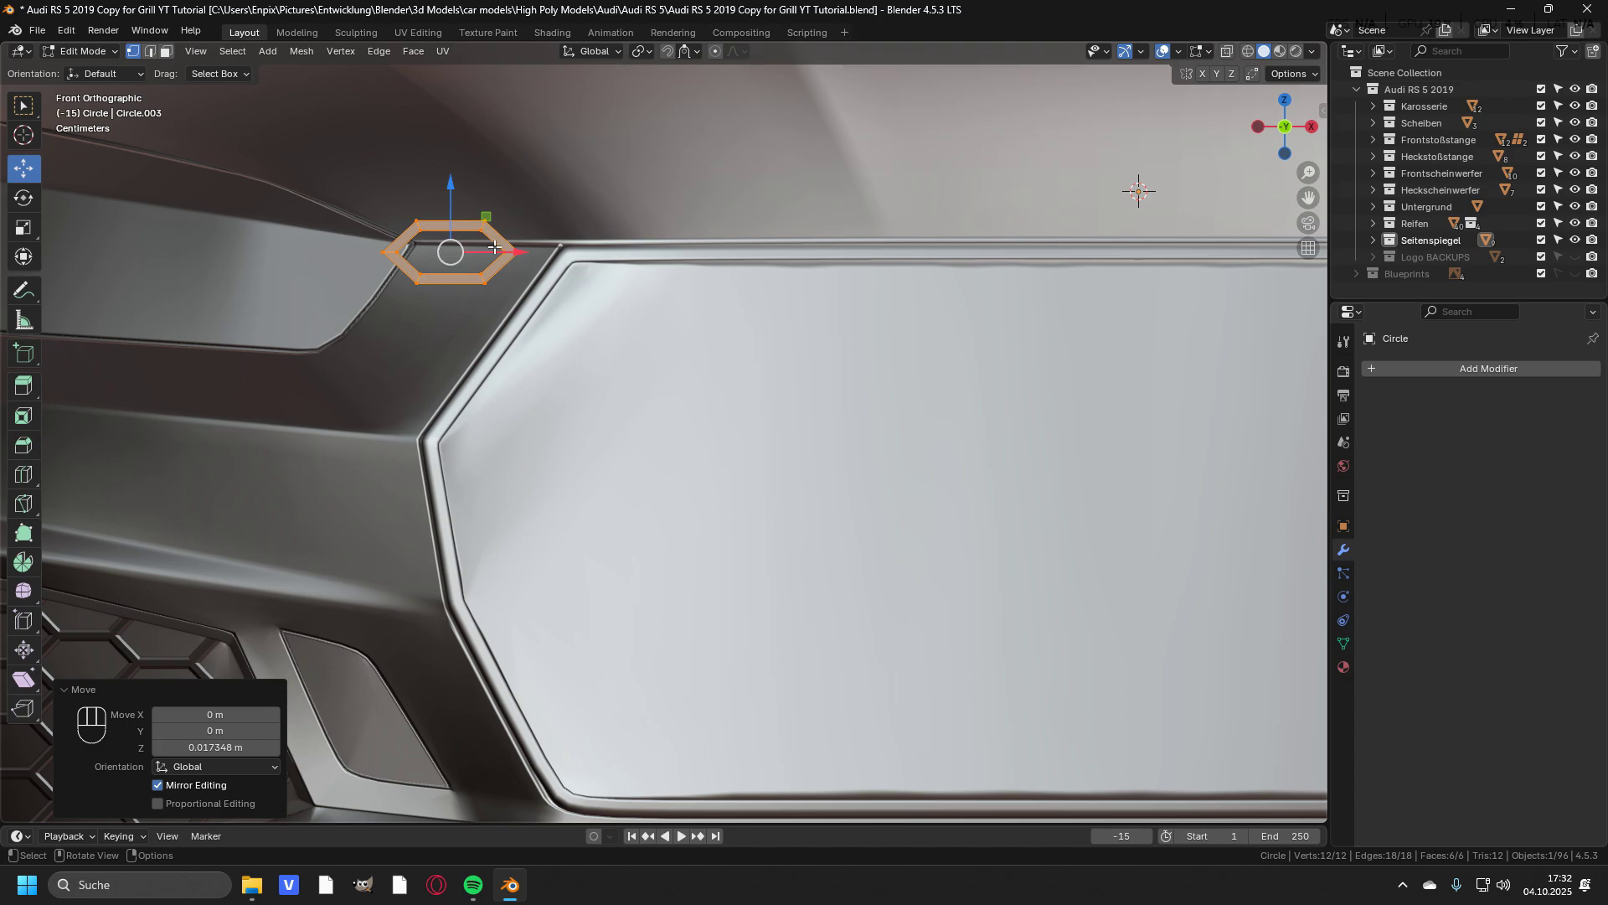
Duplicate the hexagonal frame diagonally down to the right, about 0.133 m in X and -0.041 m in Z.
{"action": "scroll", "coordinate": [575, 359], "scroll_direction": "up", "scroll_amount": 8}
{"action": "middle_click_drag", "start_coordinate": [538, 334], "coordinate": [567, 370], "text": "shift"}
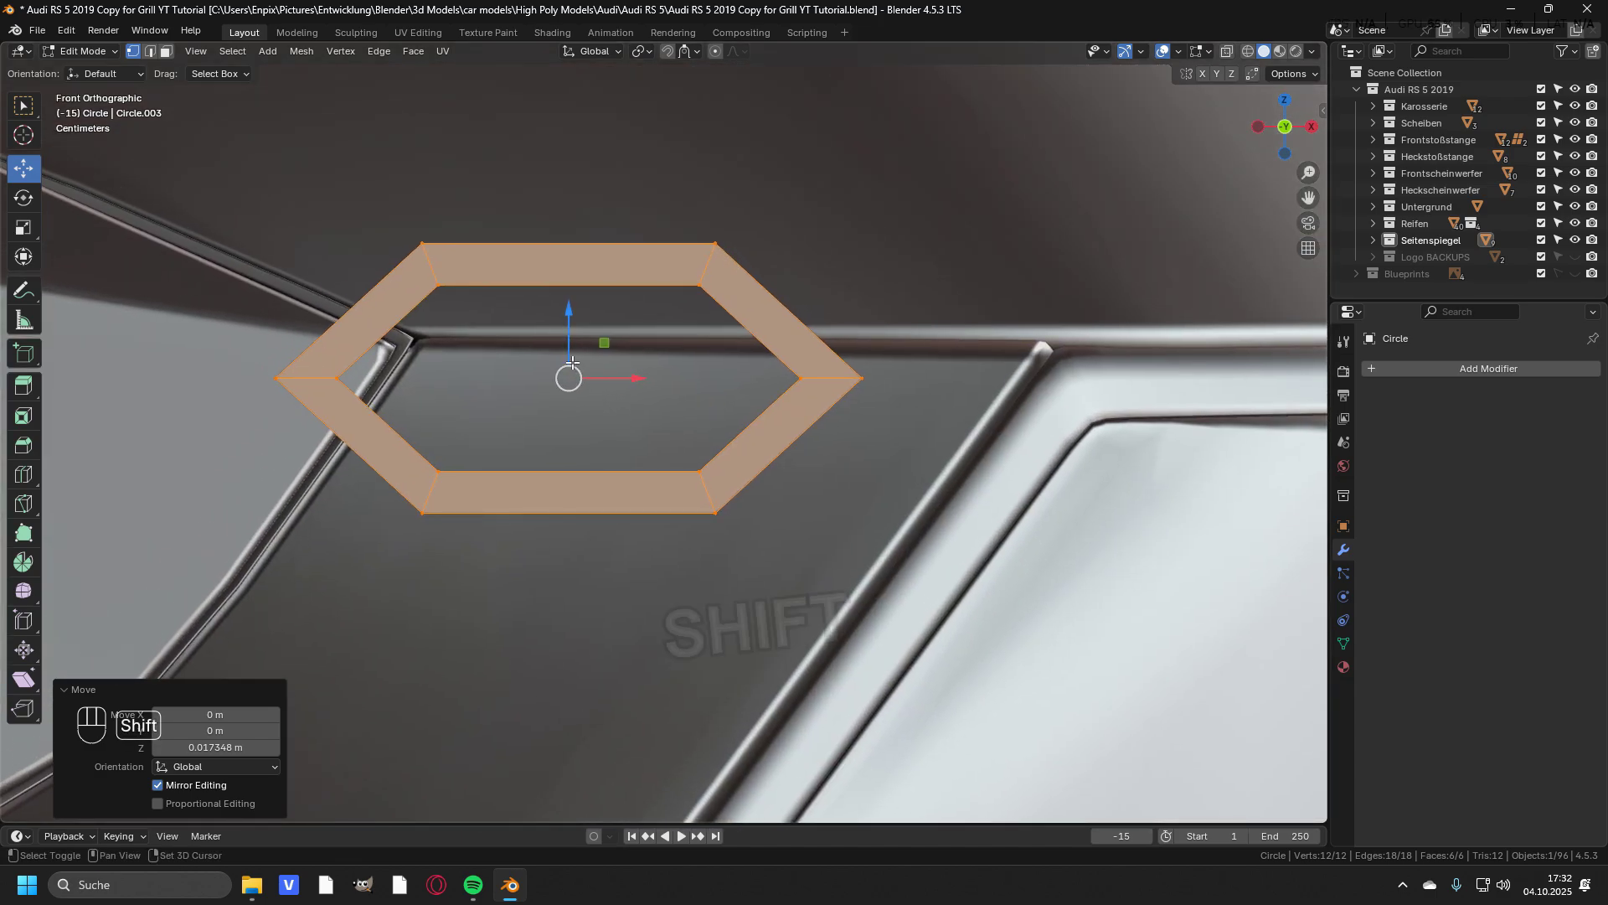
{"action": "key", "text": "shift+d"}
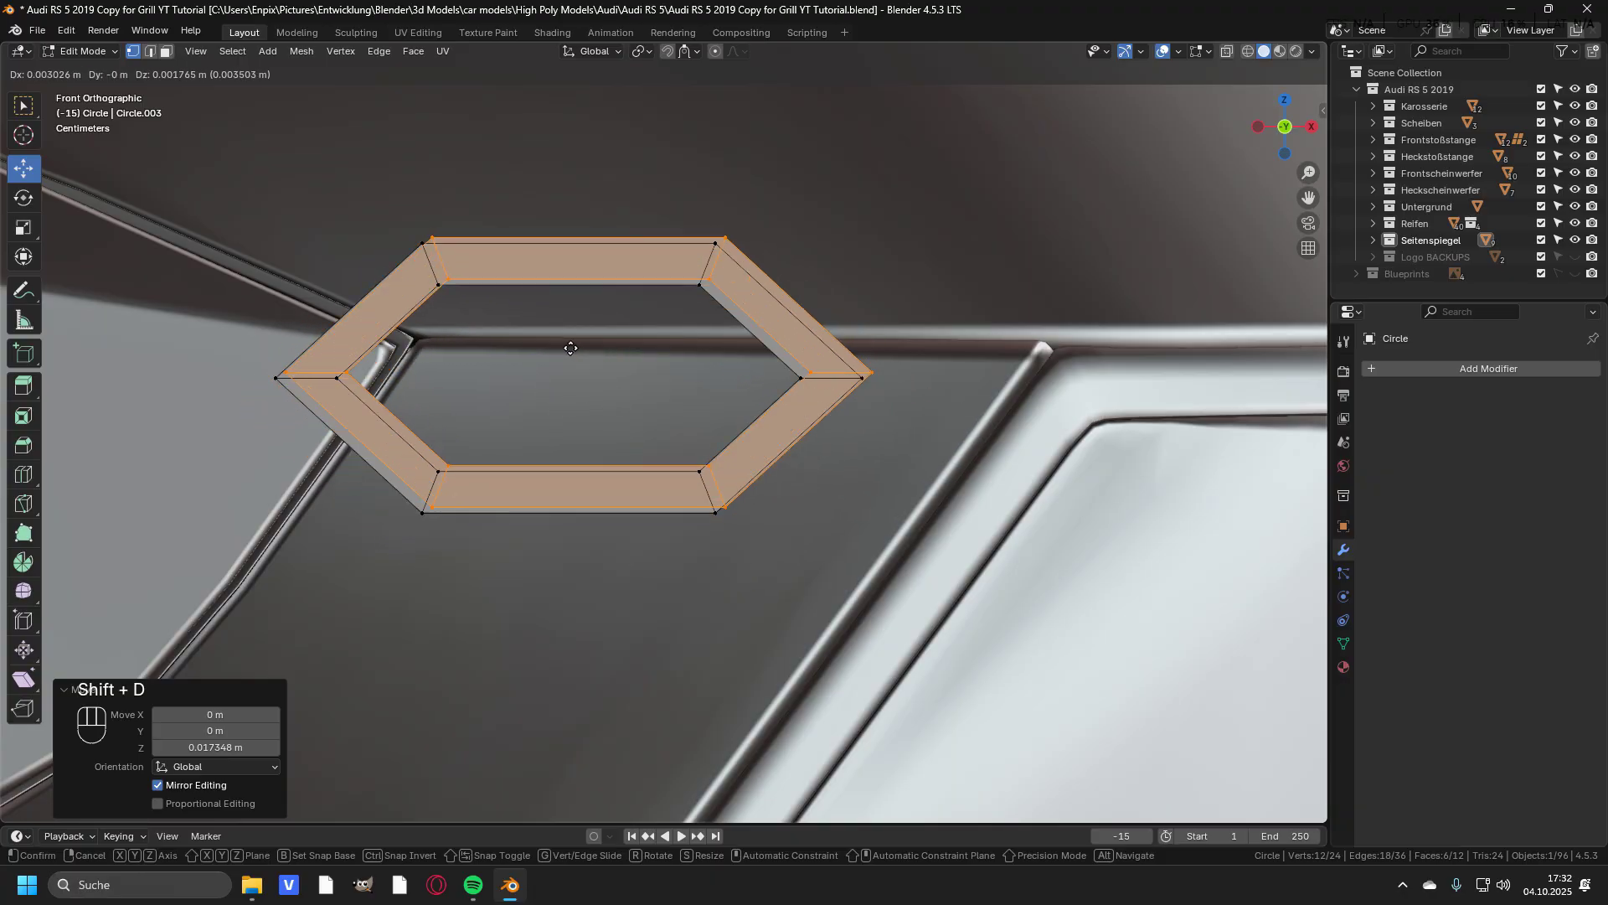
{"action": "left_click", "coordinate": [1005, 489]}
Nudge the duplicated hexagon about -0.00014 m in X and 0.00024 m in Z so its corner meets the first hexagon's corner.
{"action": "scroll", "coordinate": [633, 402], "scroll_direction": "up", "scroll_amount": 8}
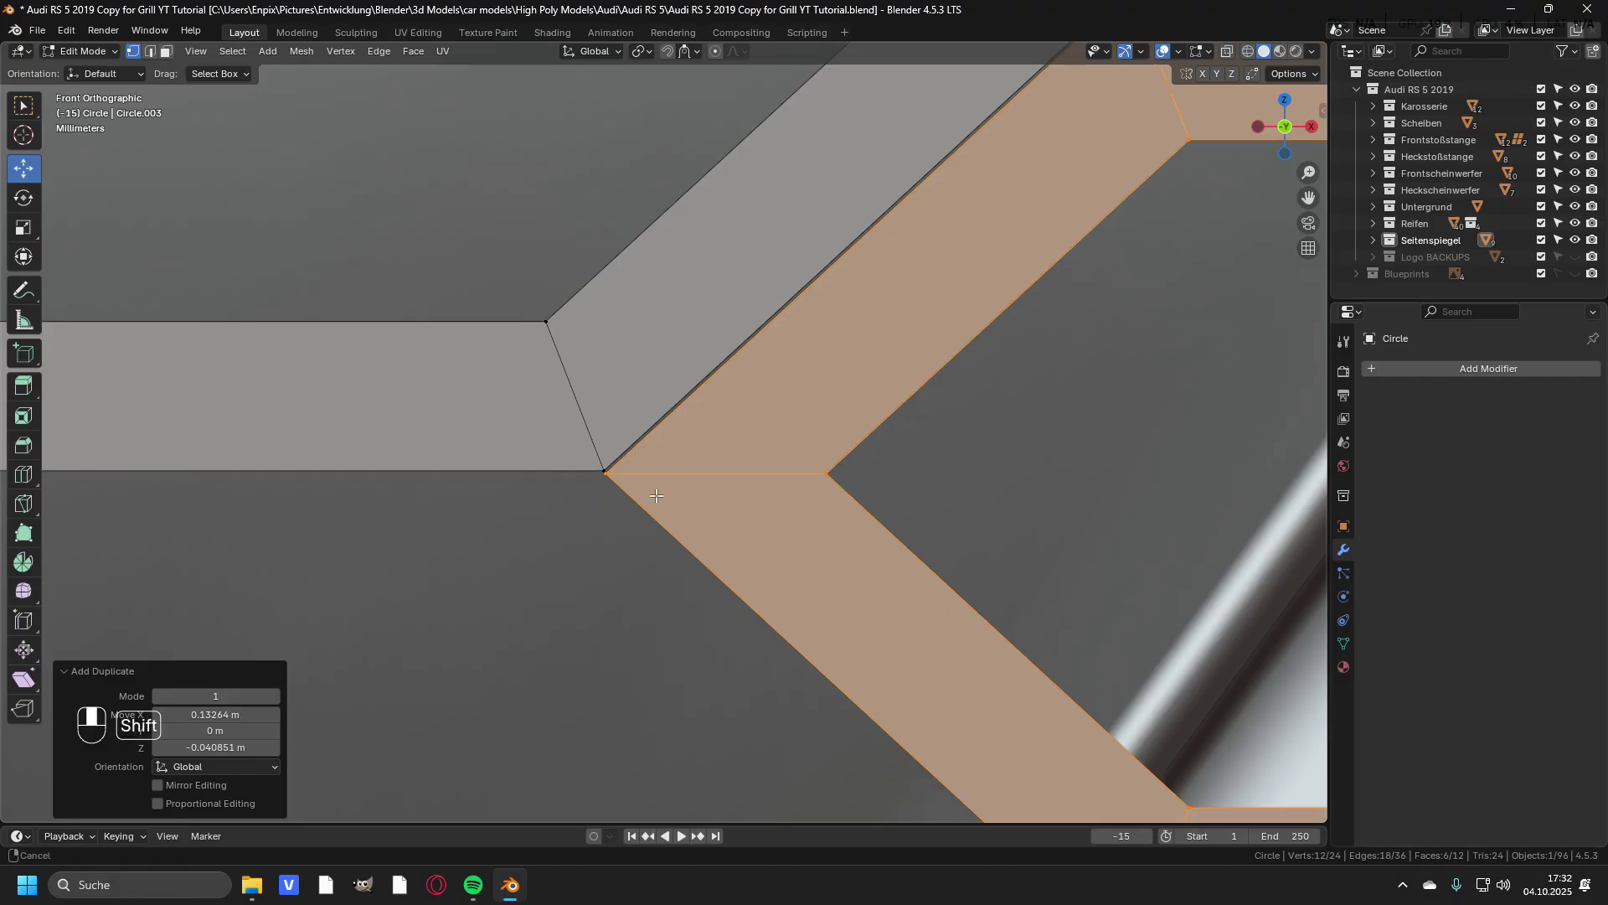
{"action": "middle_click_drag", "start_coordinate": [791, 454], "coordinate": [760, 494], "text": "shift"}
{"action": "scroll", "coordinate": [647, 440], "scroll_direction": "up", "scroll_amount": 12}
{"action": "key", "text": "g"}
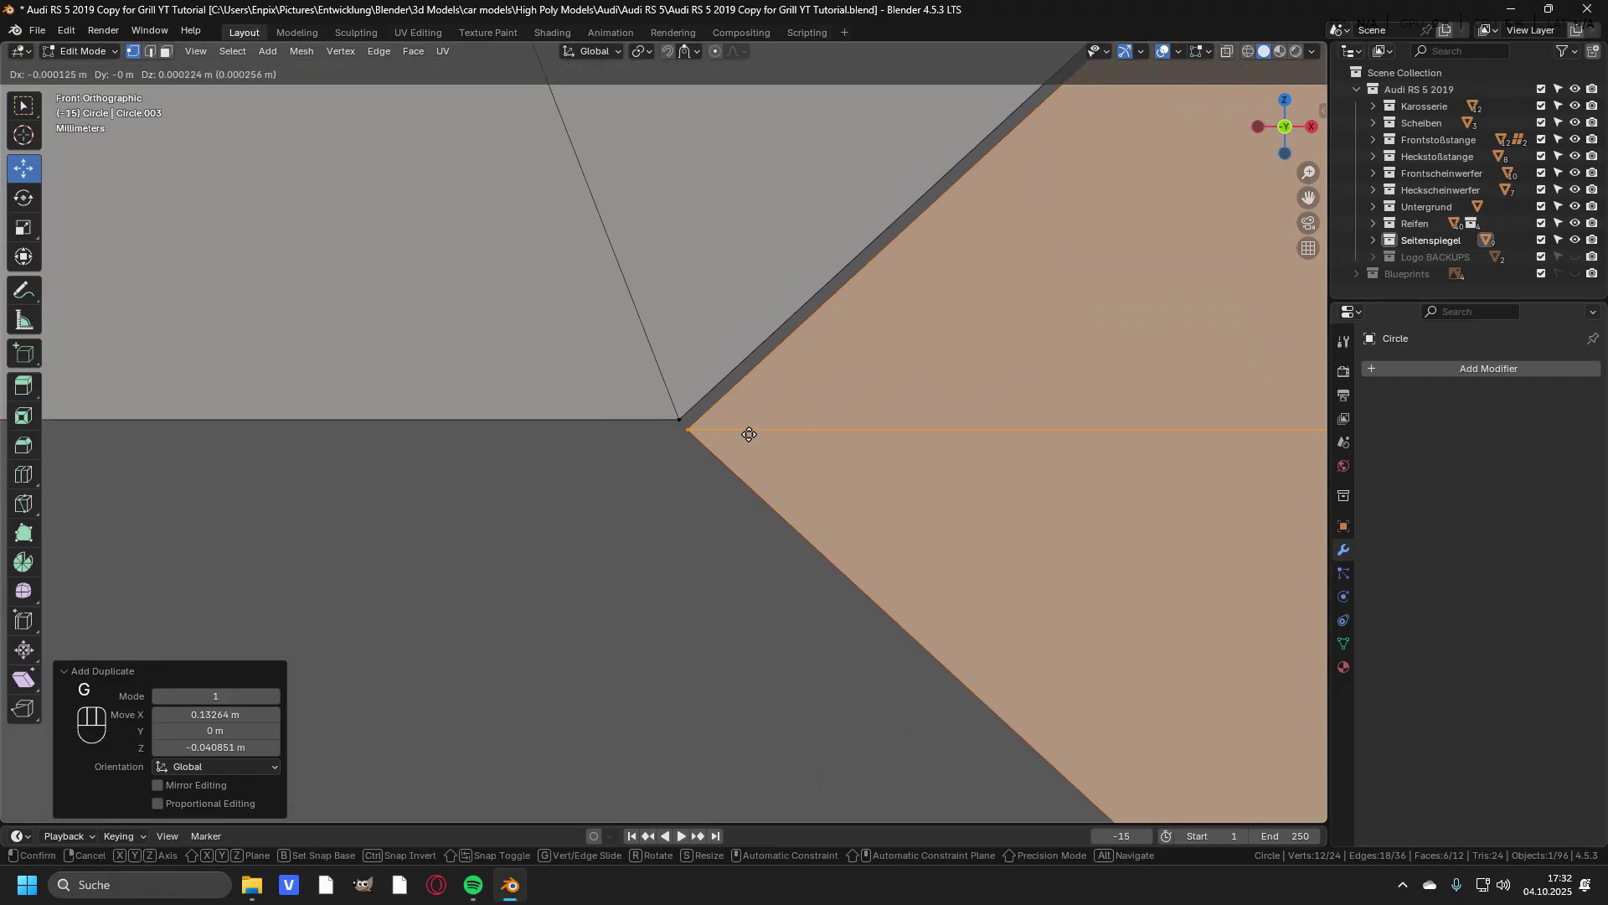
{"action": "left_click", "coordinate": [745, 429]}
{"action": "mouse_move", "coordinate": [746, 428]}
{"action": "middle_mouse_down", "text": "shift"}
{"action": "mouse_move", "coordinate": [783, 395]}
{"action": "mouse_move", "coordinate": [744, 454]}
{"action": "middle_mouse_up", "text": "shift"}
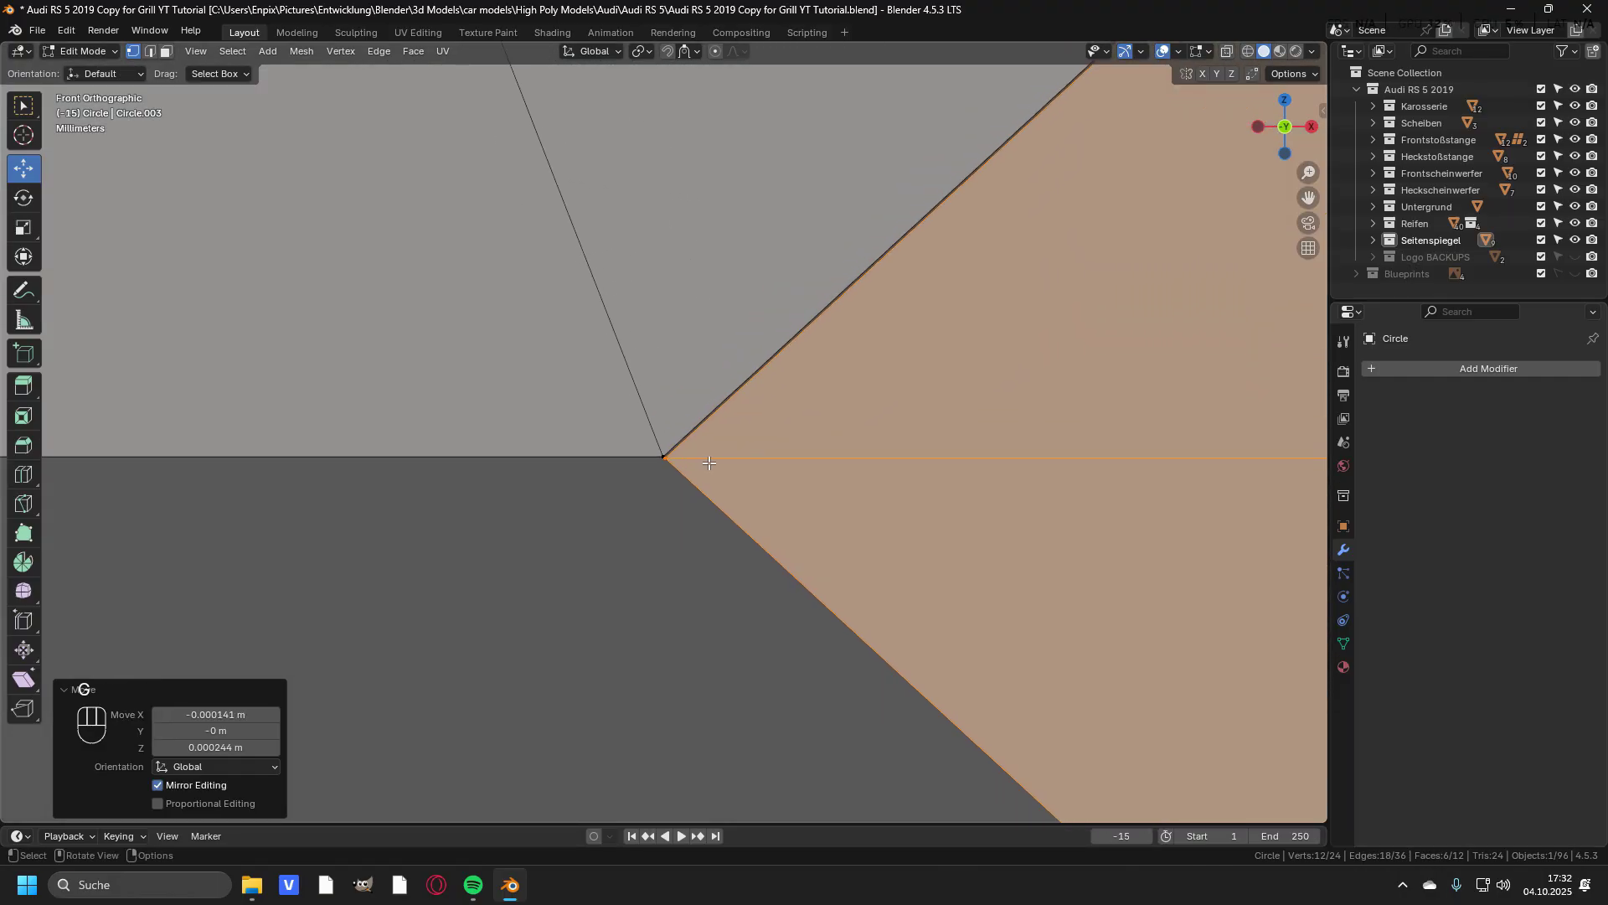
{"action": "key", "text": "g"}
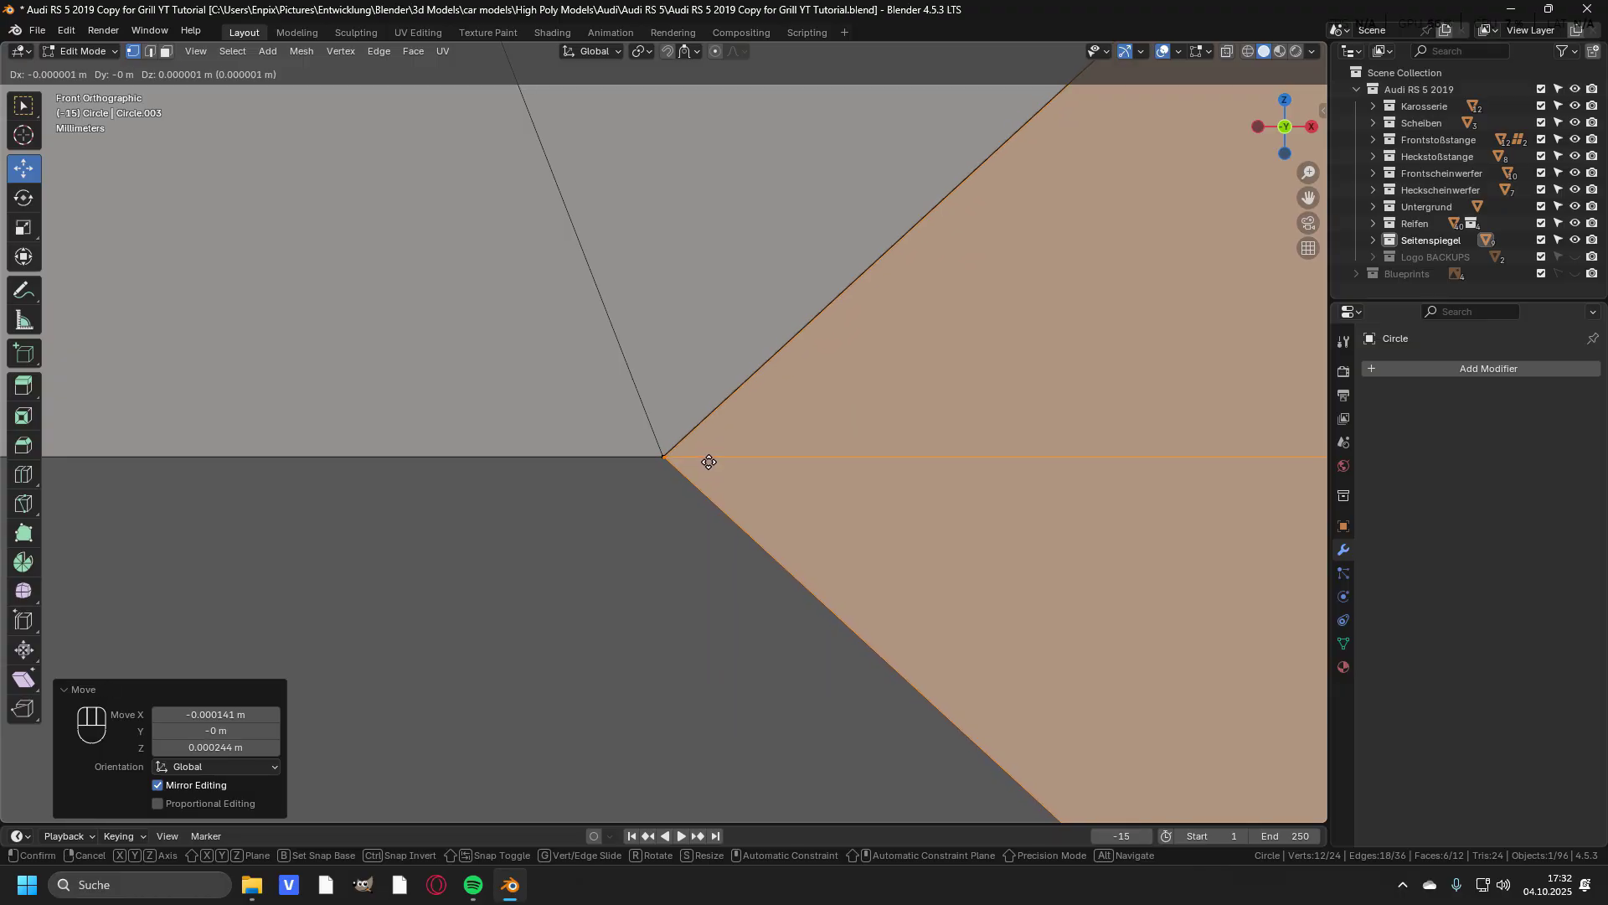
{"action": "left_click", "coordinate": [709, 462]}
{"action": "scroll", "coordinate": [658, 454], "scroll_direction": "down", "scroll_amount": 10}
{"action": "scroll", "coordinate": [628, 402], "scroll_direction": "up", "scroll_amount": 2}
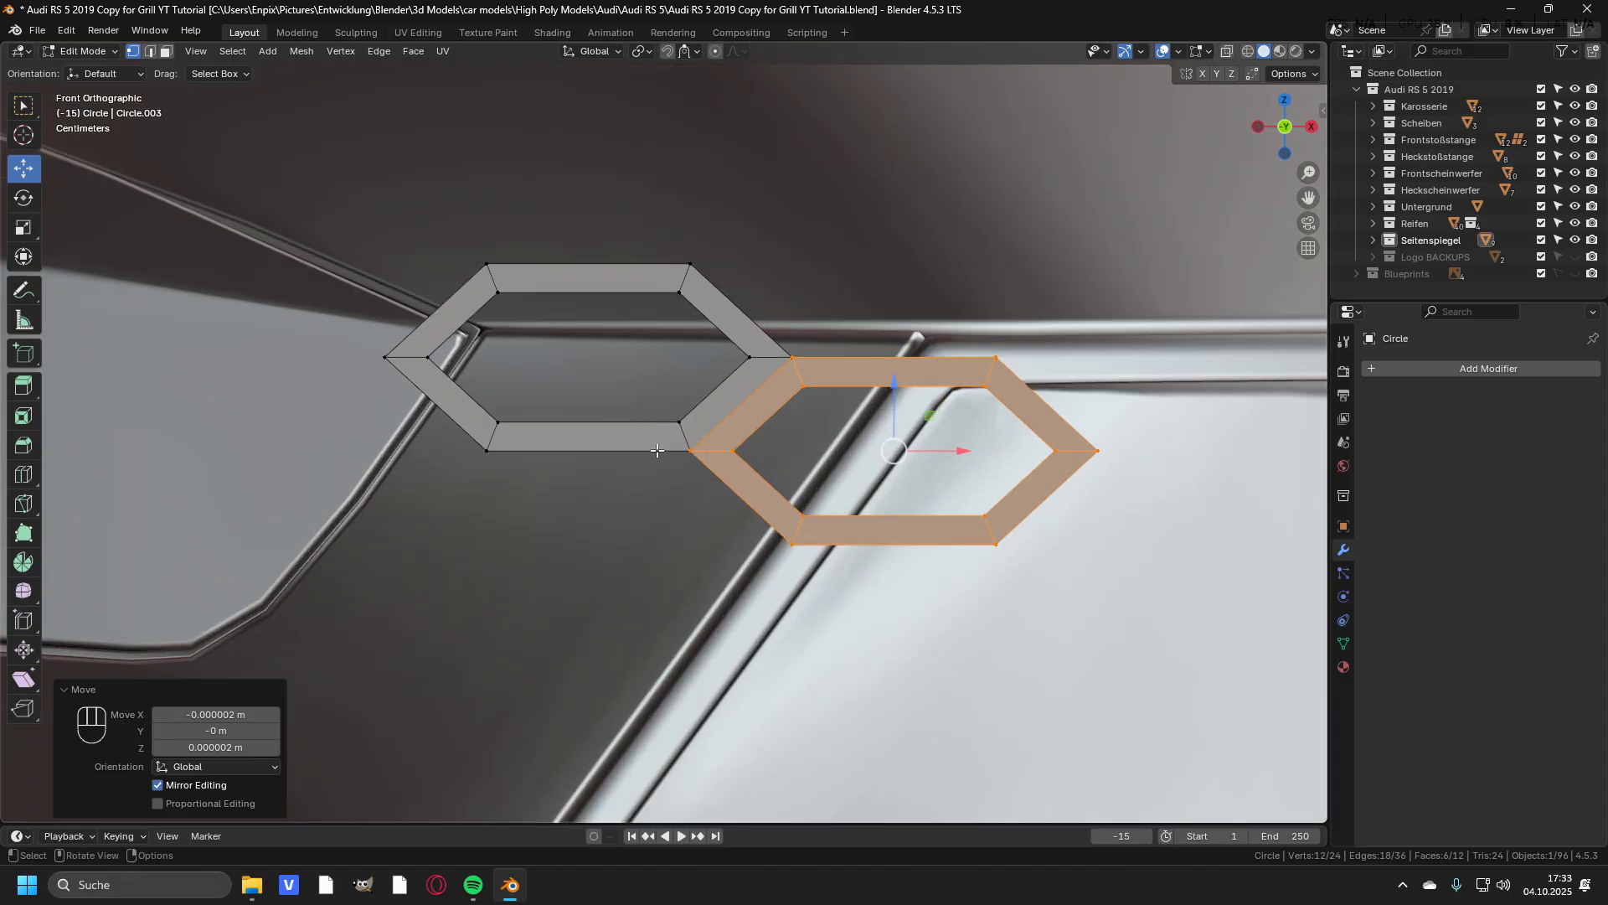
Try merging the touching vertices of the two hexagons by distance, undo the merge and clear the selection.
{"action": "key", "text": "a"}
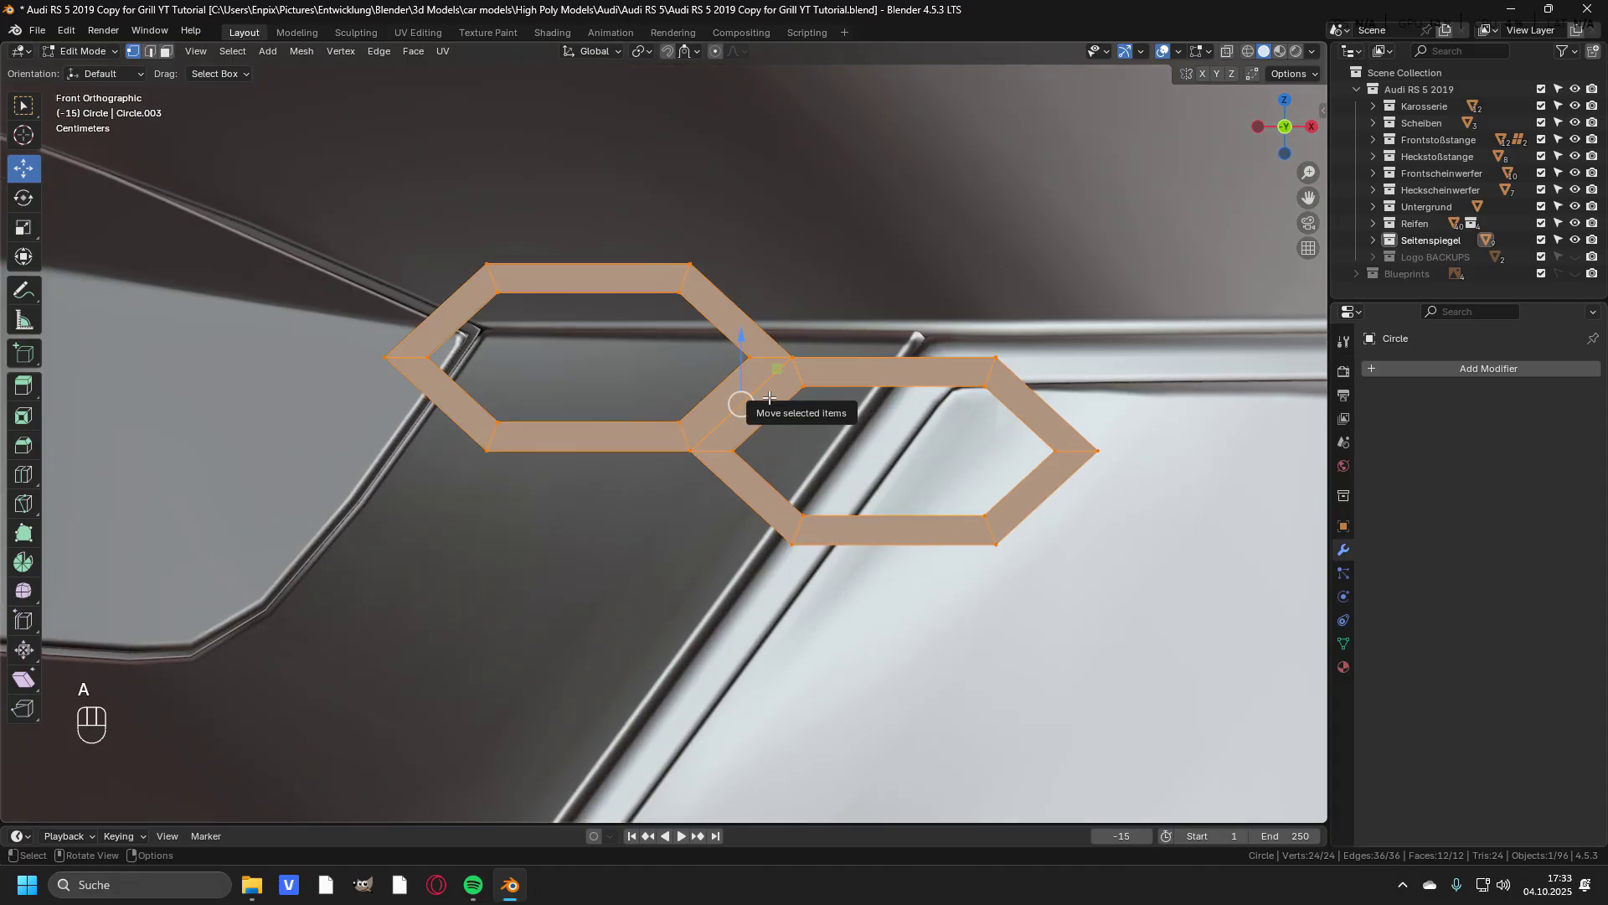
{"action": "key", "text": "m"}
{"action": "left_click", "coordinate": [704, 457]}
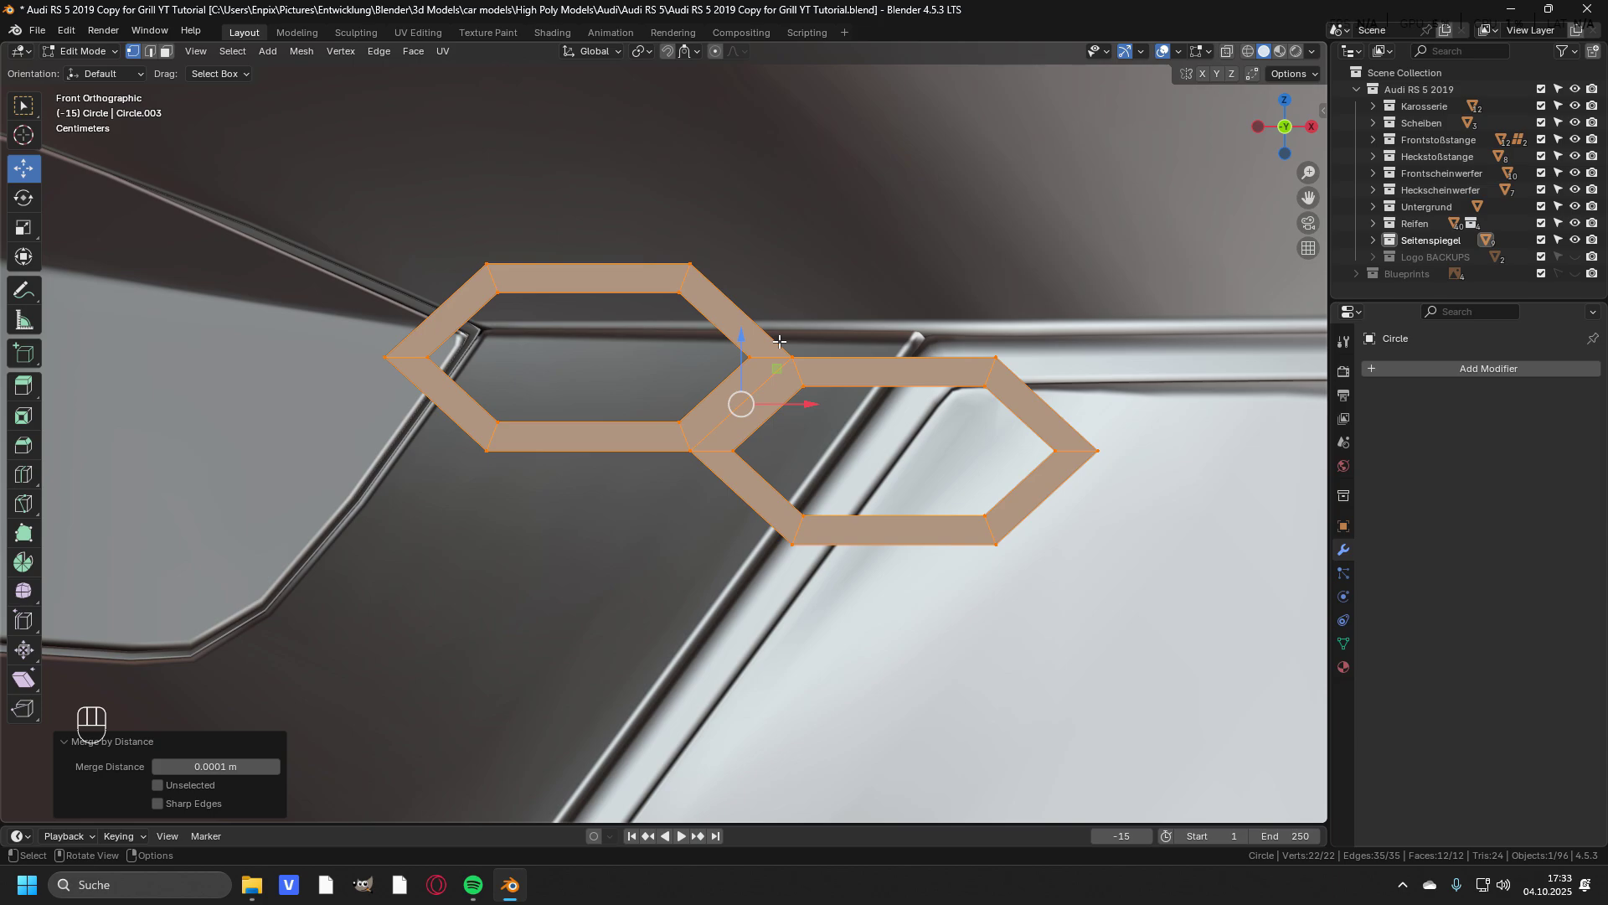
{"action": "key", "text": "ctrl+z"}
{"action": "key", "text": "alt+a"}
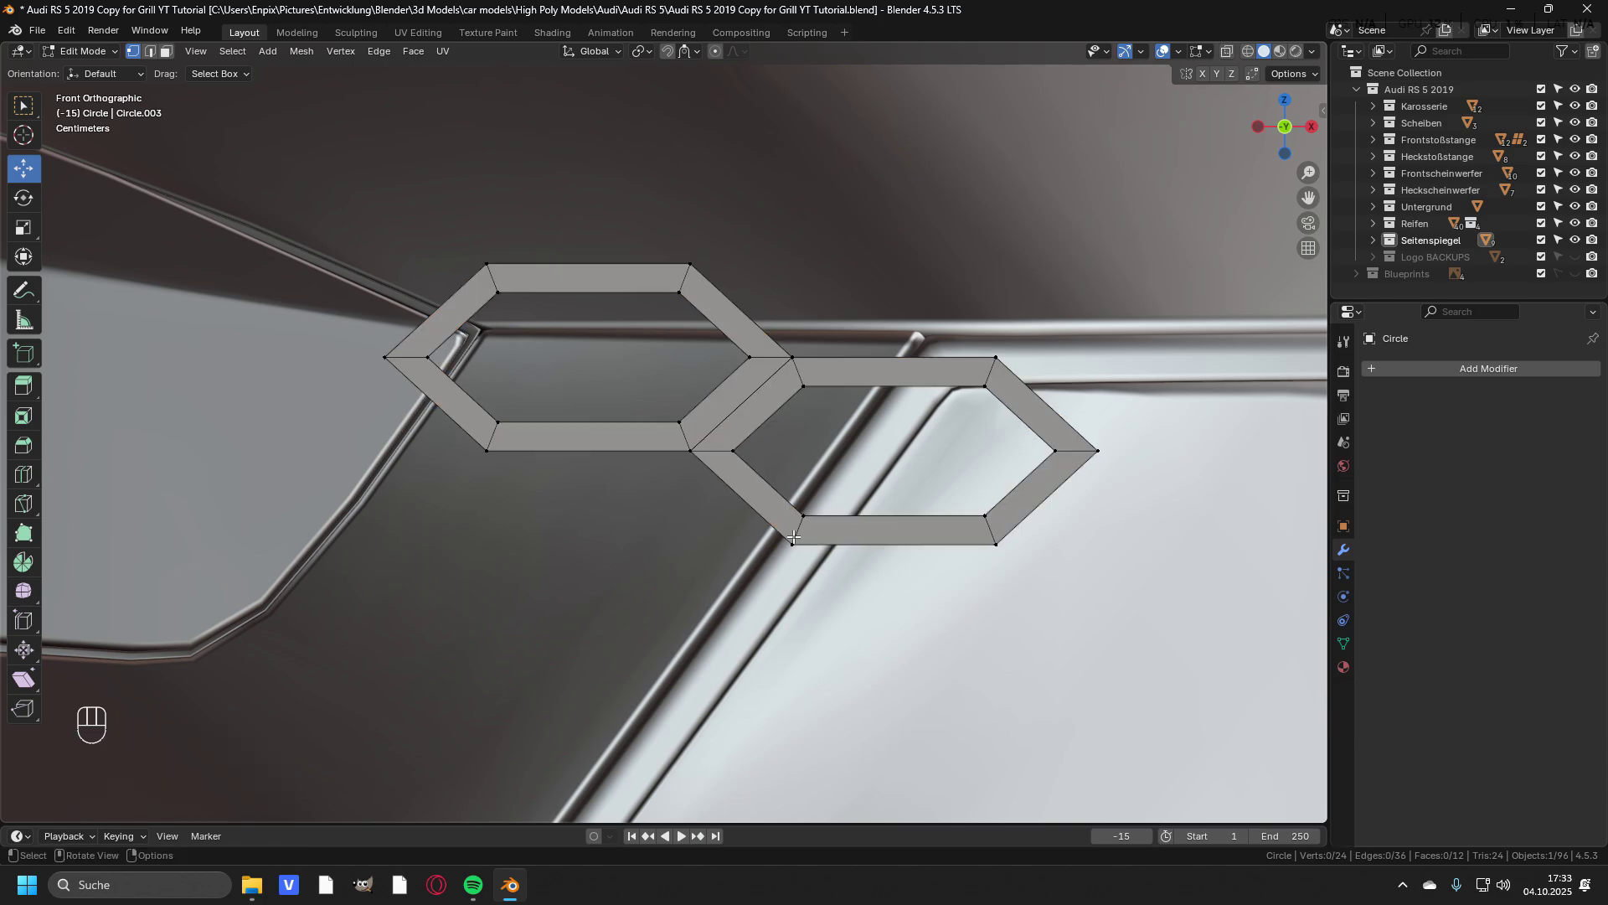
{"action": "left_click", "coordinate": [724, 490]}
{"action": "key", "text": "ctrl+l"}
{"action": "key", "text": "l"}
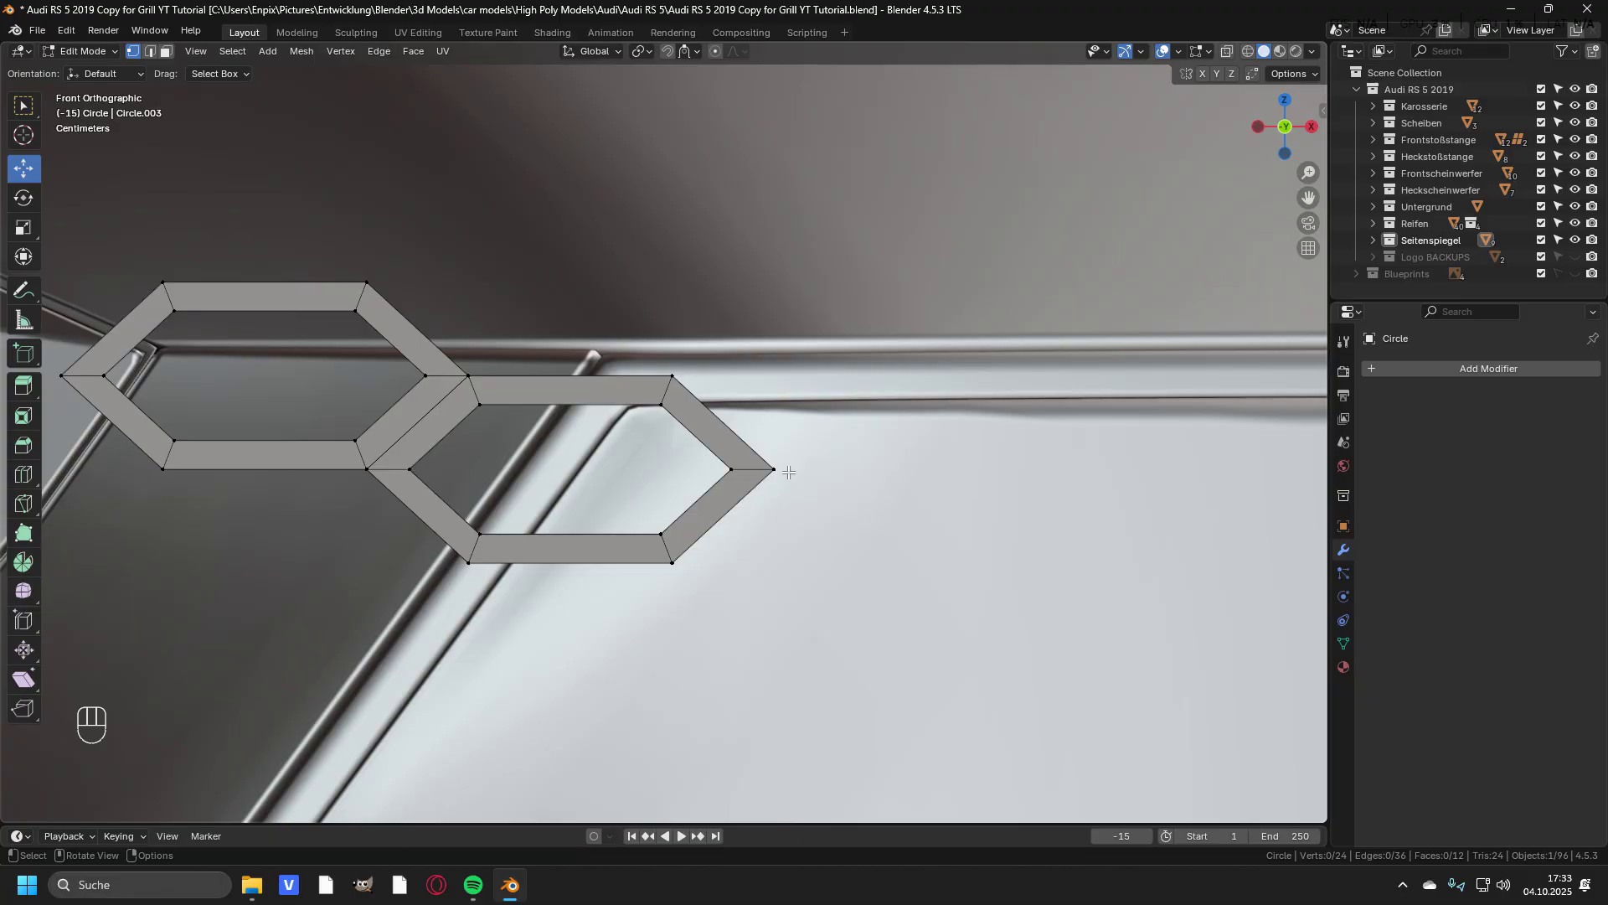
Duplicate both hexagons 0.26499 m along X so the copied pair meets the outer corner of the existing pair.
{"action": "scroll", "coordinate": [800, 470], "scroll_direction": "up", "scroll_amount": 3}
{"action": "middle_click_drag", "start_coordinate": [812, 470], "coordinate": [676, 415], "text": "shift"}
{"action": "scroll", "coordinate": [767, 473], "scroll_direction": "up", "scroll_amount": 4}
{"action": "scroll", "coordinate": [675, 432], "scroll_direction": "up", "scroll_amount": 8}
{"action": "middle_click_drag", "start_coordinate": [517, 463], "coordinate": [654, 475], "text": "shift"}
{"action": "key", "text": "a"}
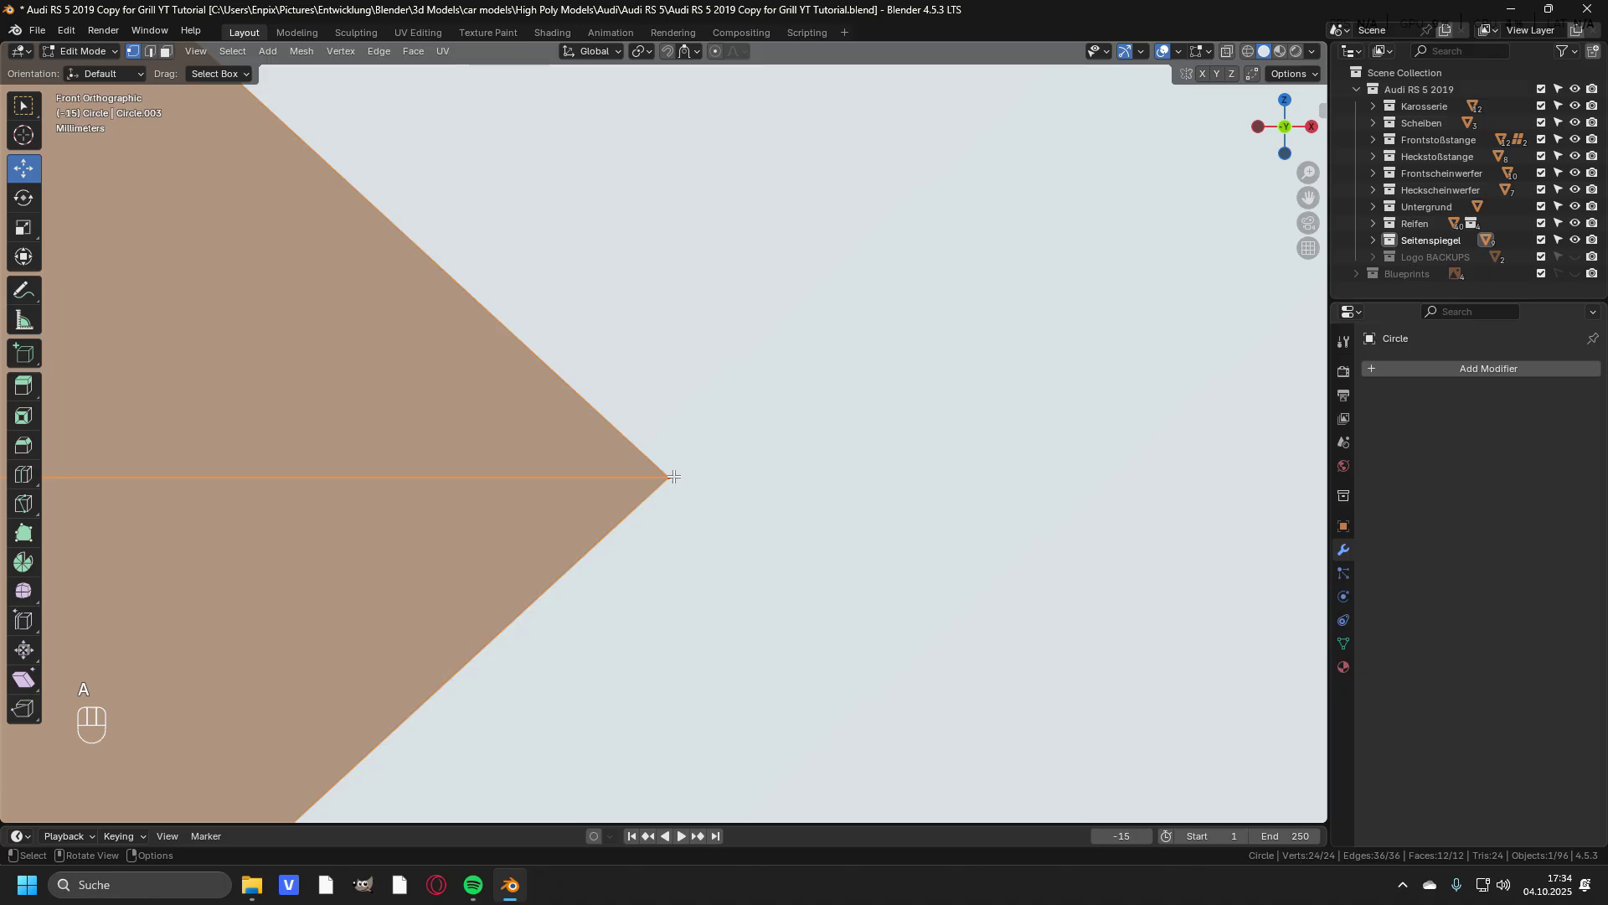
{"action": "key", "text": "shift+d"}
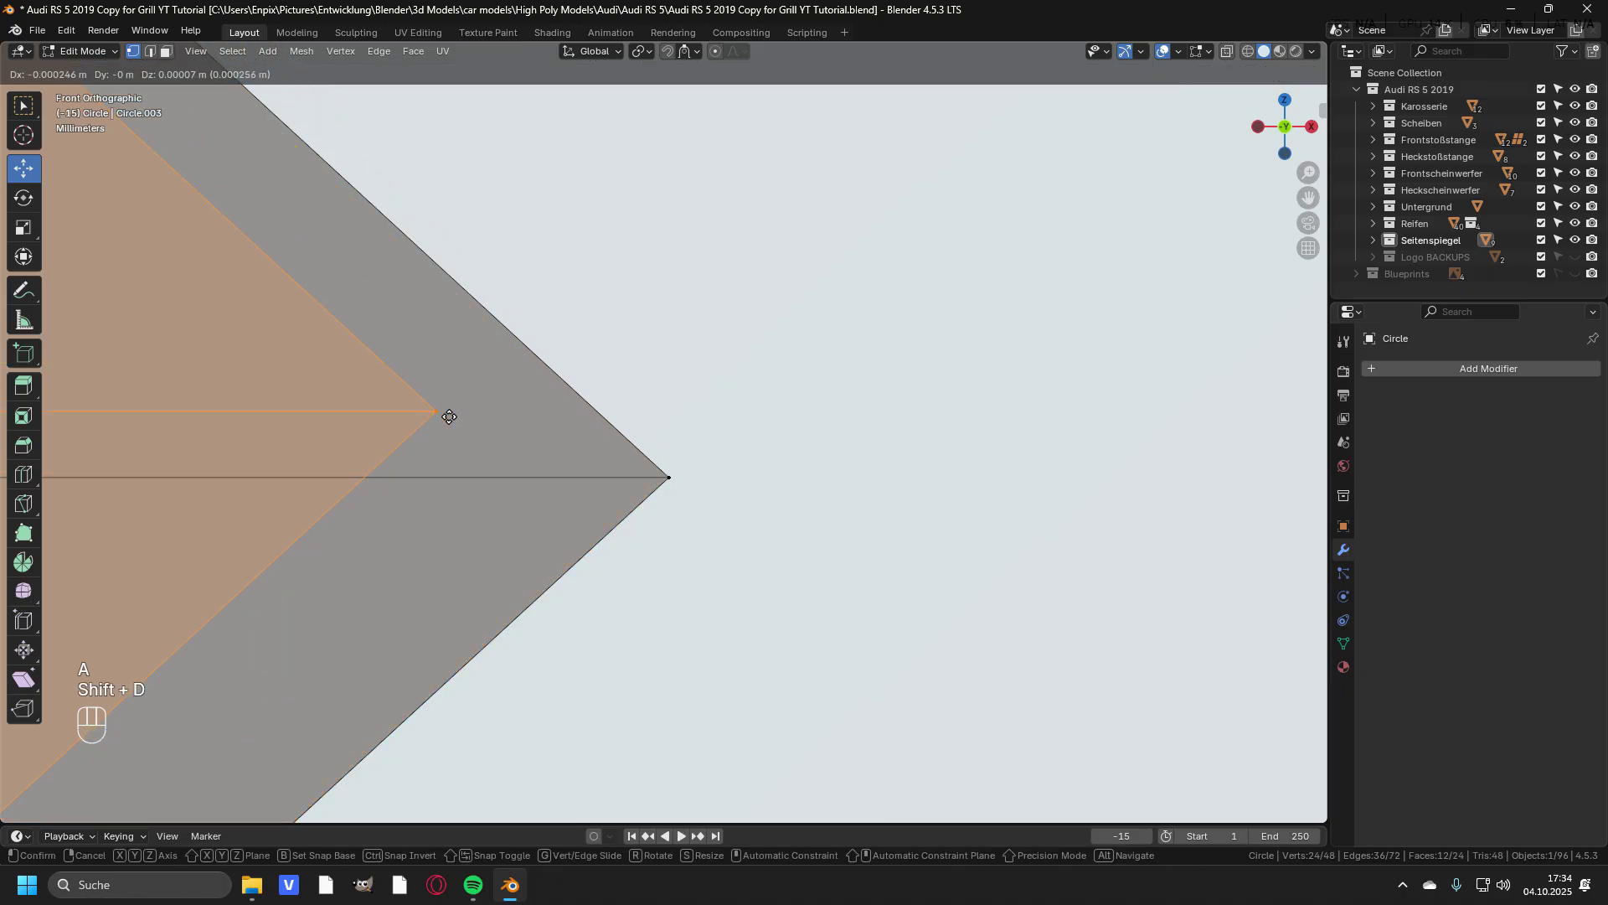
{"action": "key", "text": "x"}
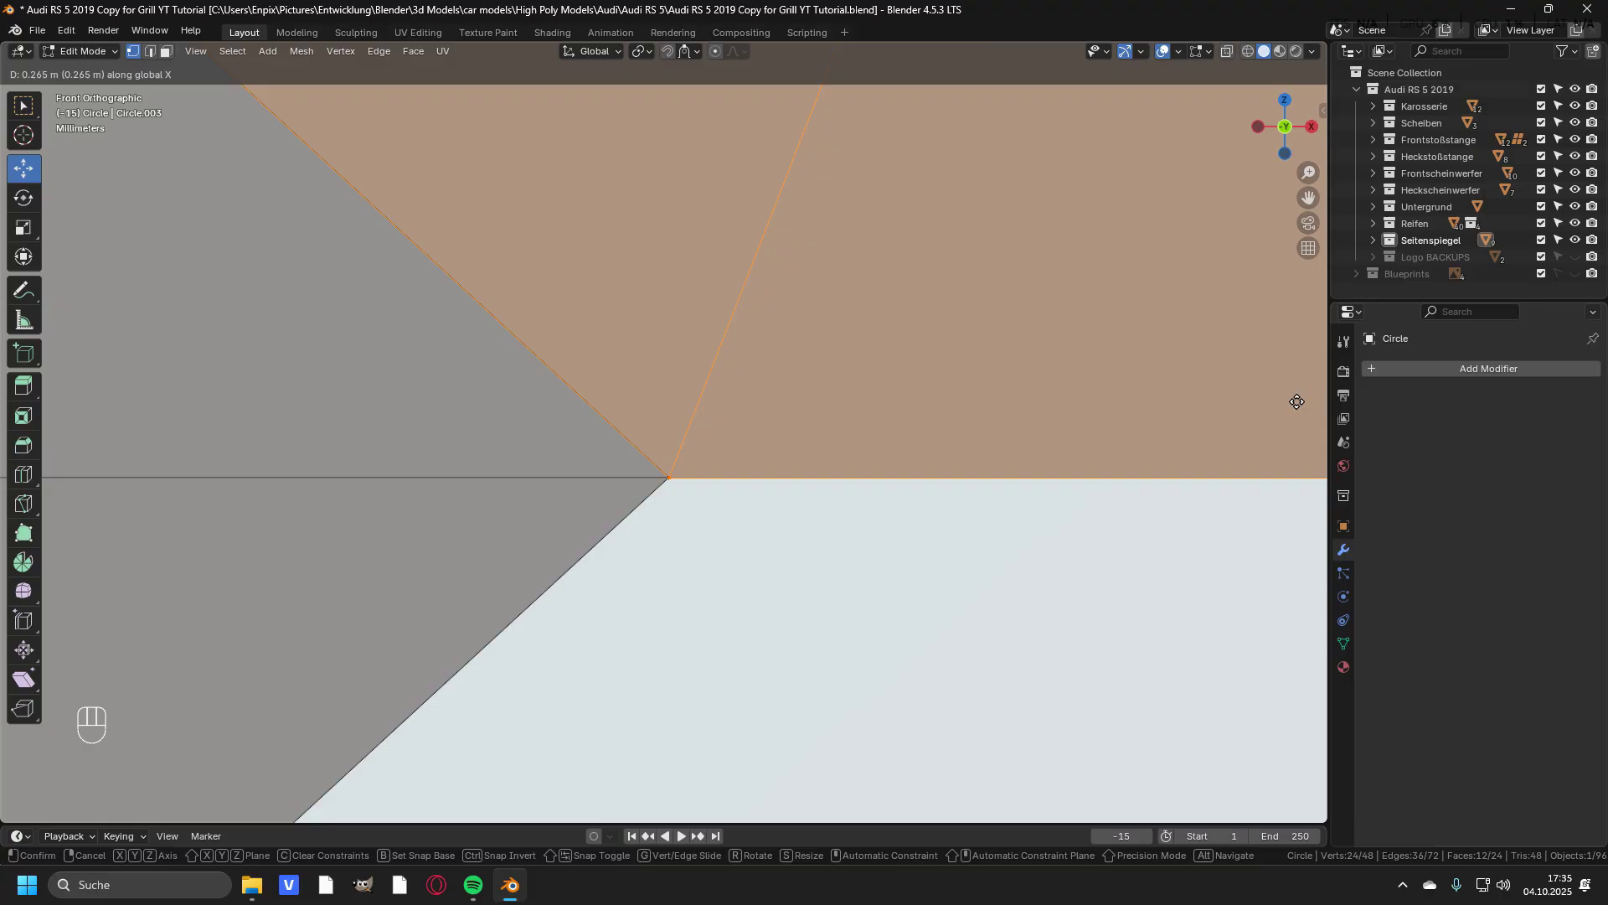
{"action": "left_click", "coordinate": [1296, 402]}
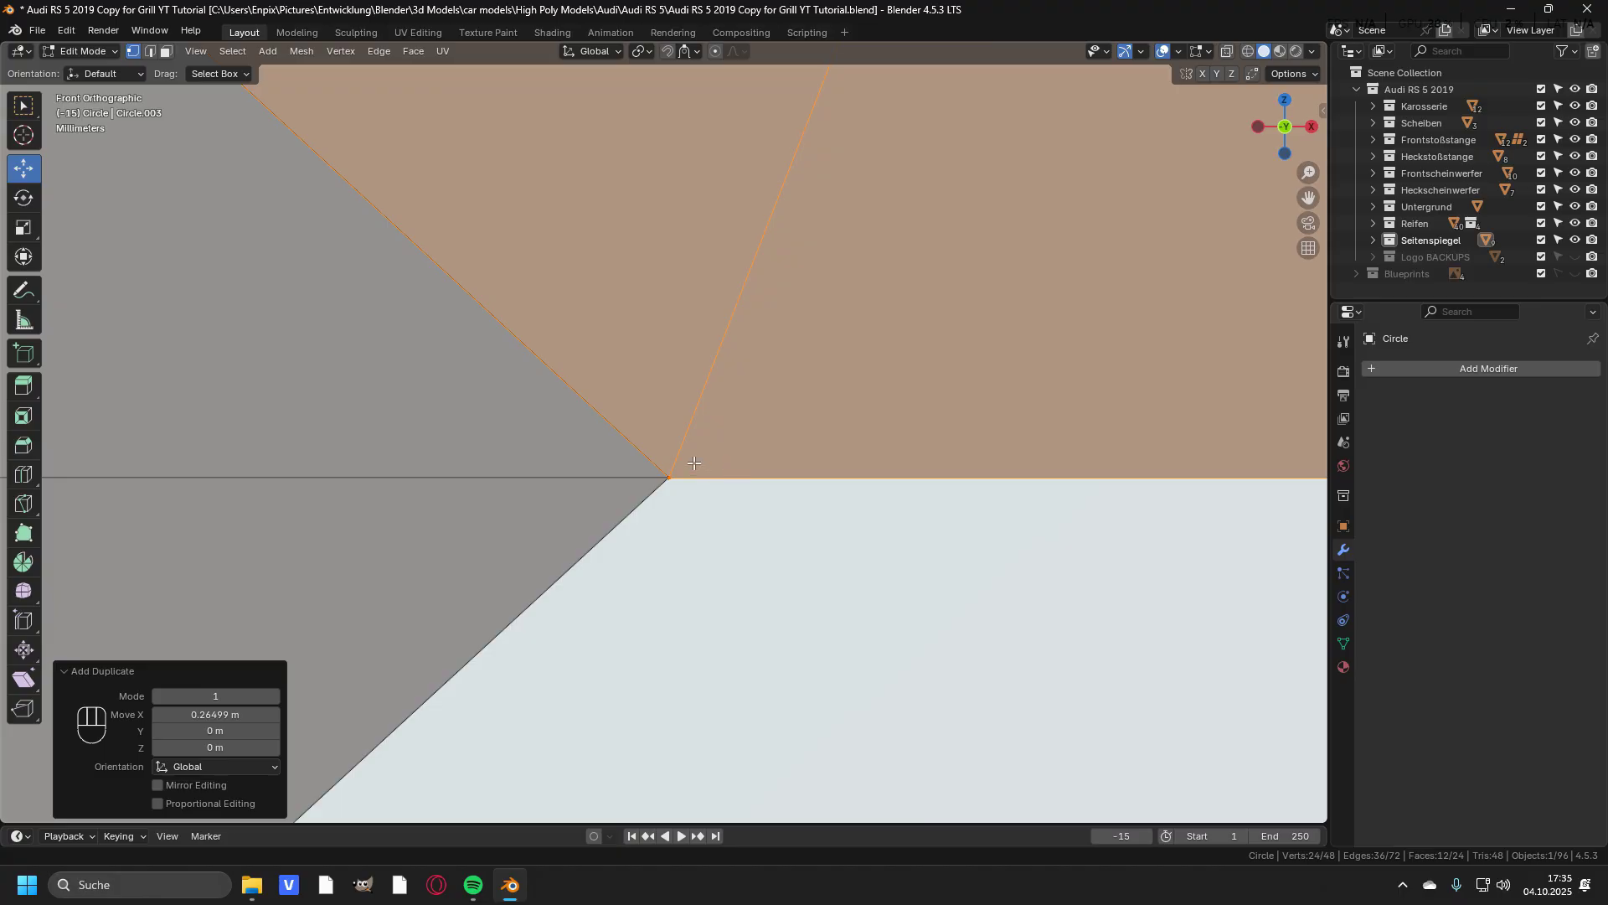
Repeat the hexagon-pair duplication six times to extend the row across the full width of the grille opening.
{"action": "scroll", "coordinate": [708, 467], "scroll_direction": "down", "scroll_amount": 15}
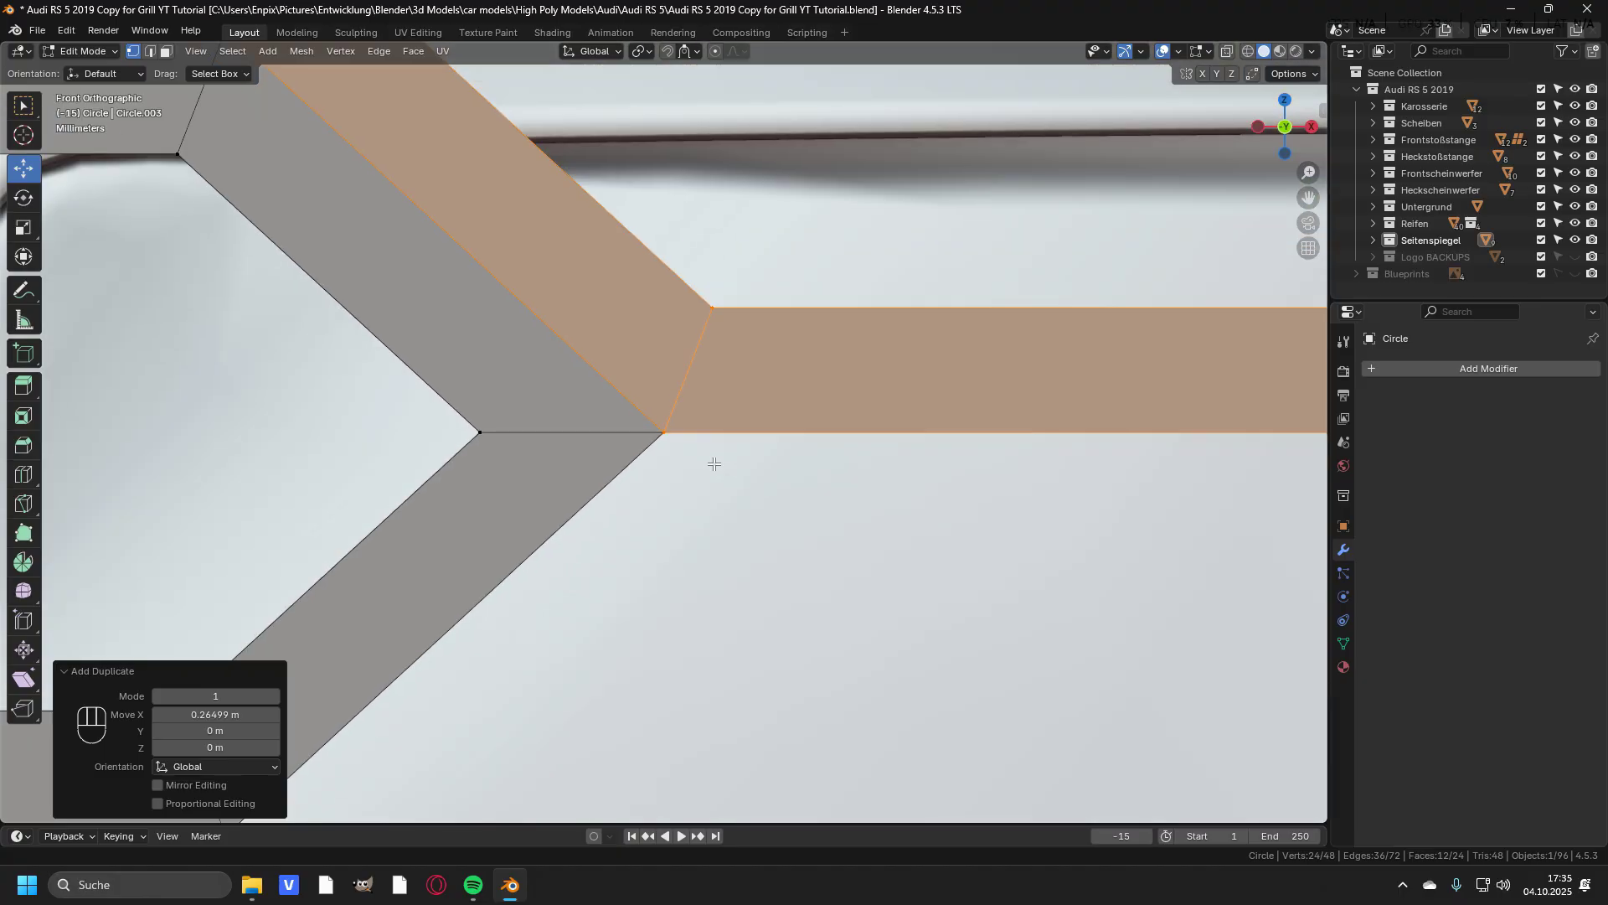
{"action": "scroll", "coordinate": [756, 475], "scroll_direction": "up", "scroll_amount": 1}
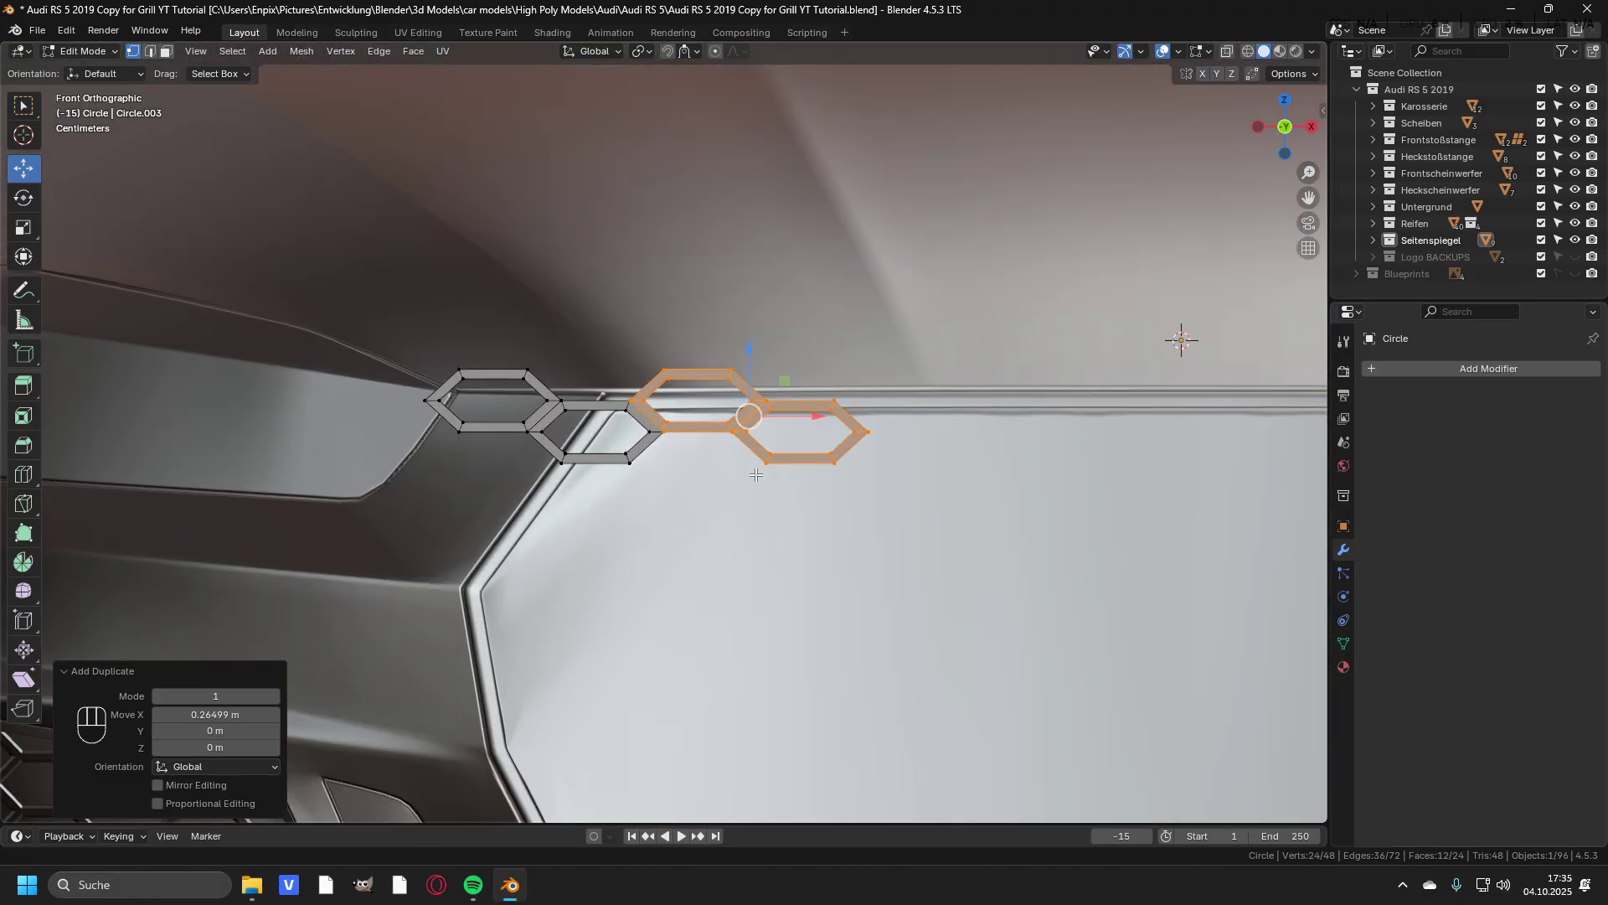
{"action": "middle_click_drag", "start_coordinate": [785, 494], "coordinate": [650, 492], "text": "shift"}
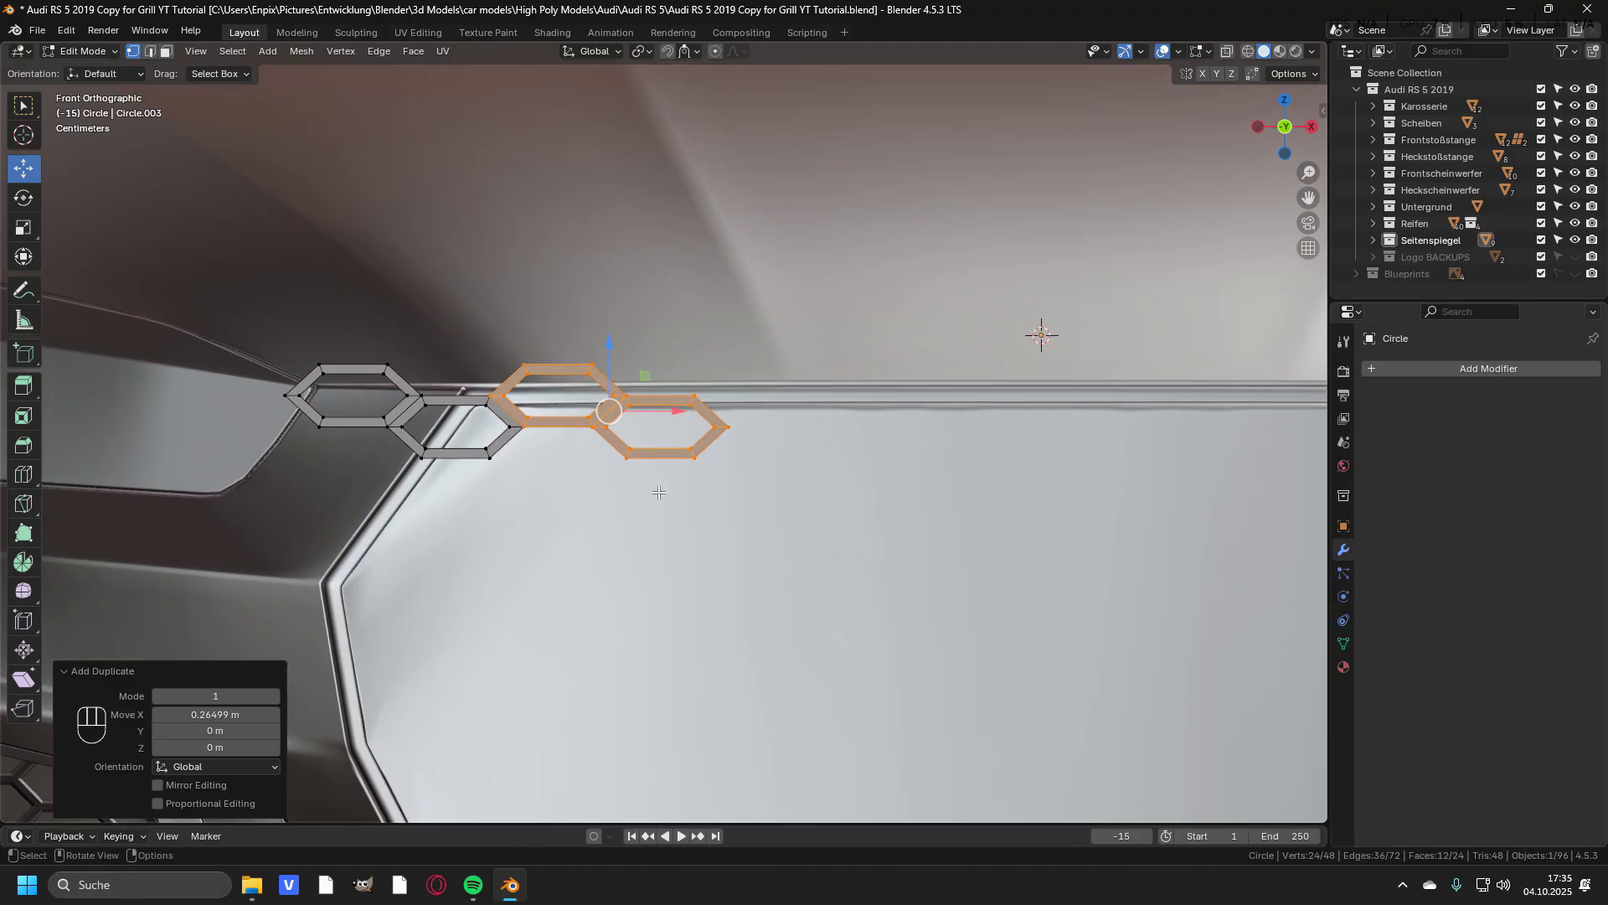
{"action": "key", "text": "shift+r"}
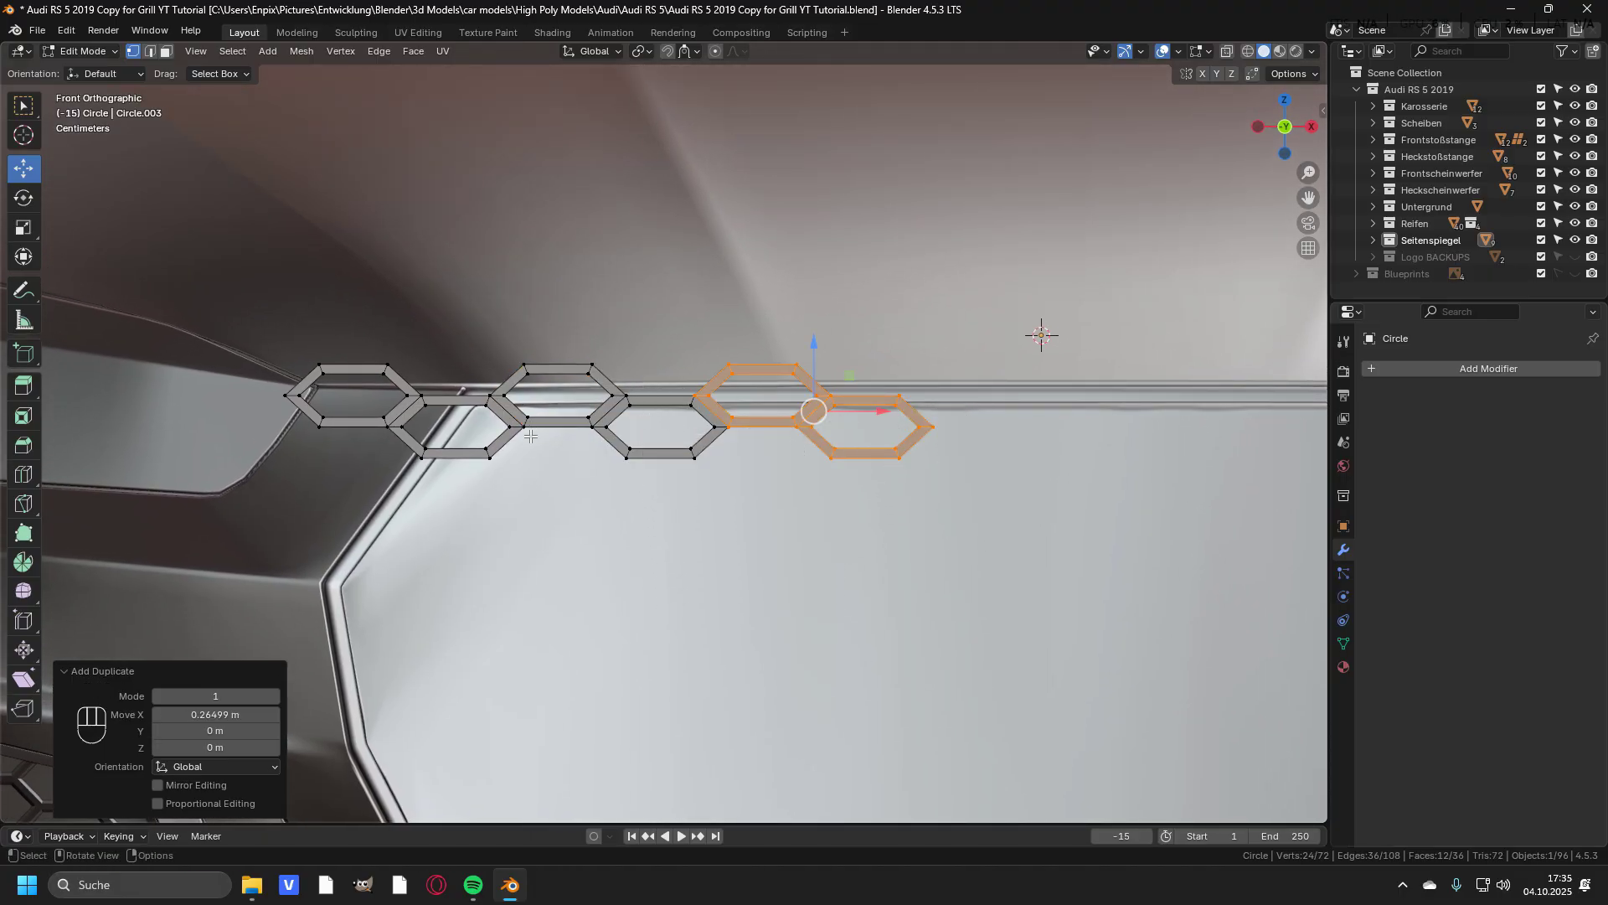
{"action": "scroll", "coordinate": [620, 430], "scroll_direction": "down", "scroll_amount": 3}
{"action": "key", "text": "shift+r"}
{"action": "key", "text": "shift+r"}
{"action": "key", "text": "shift+r"}
{"action": "key", "text": "shift+r"}
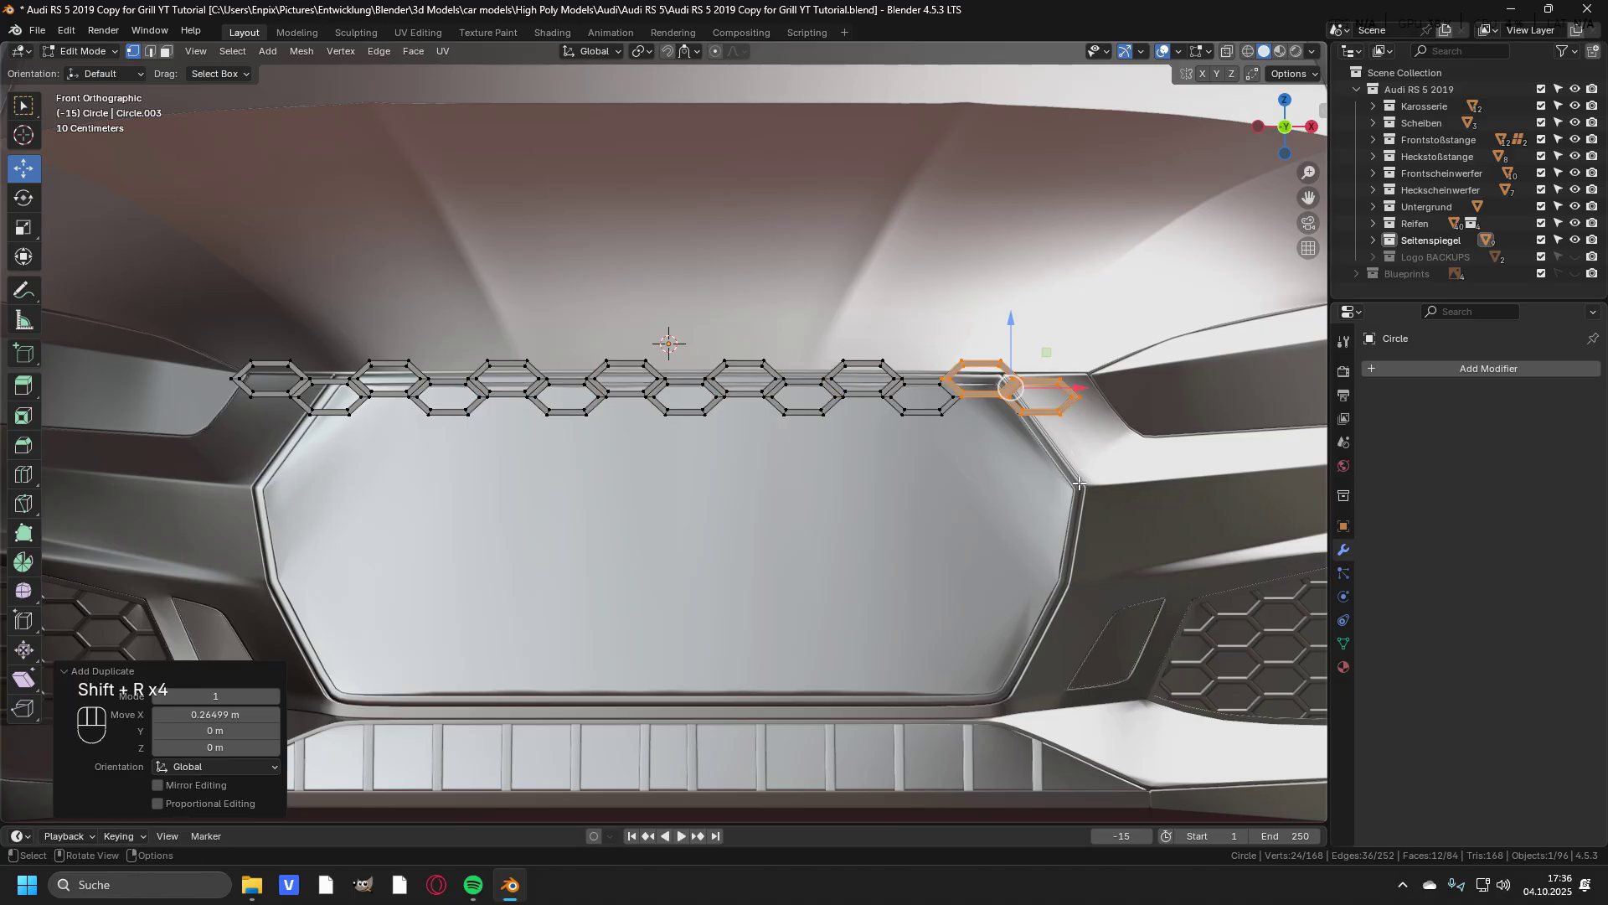
{"action": "key", "text": "shift+r"}
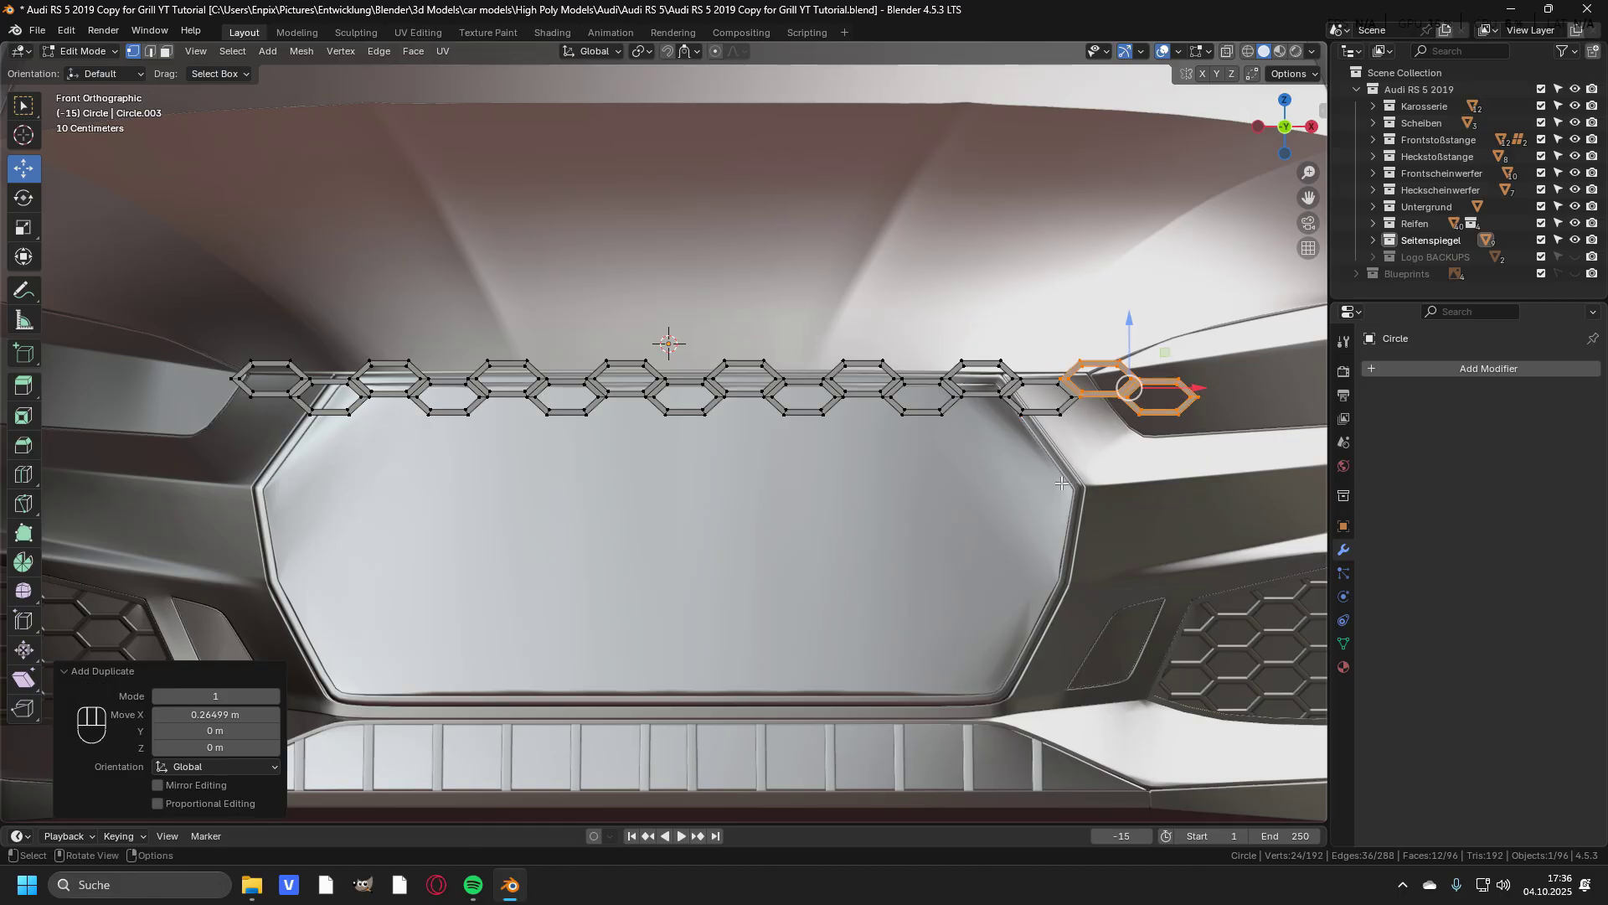
Try merging all vertices of the hexagon row by distance, undo the merge and clear the selection.
{"action": "key", "text": "KP_1"}
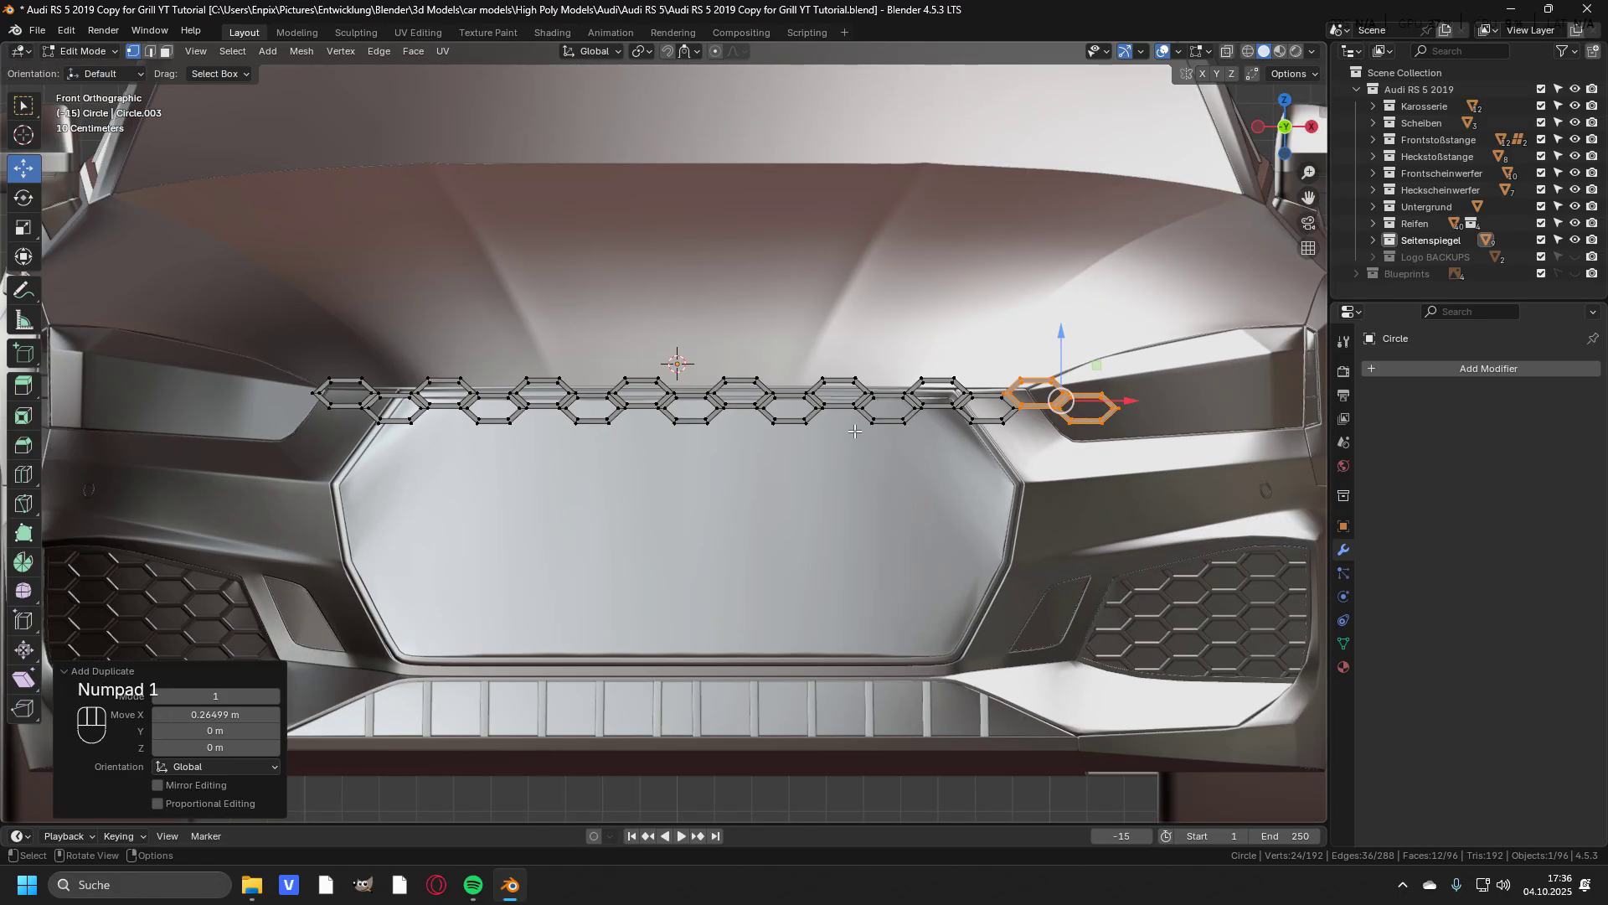
{"action": "key", "text": "a"}
{"action": "key", "text": "m"}
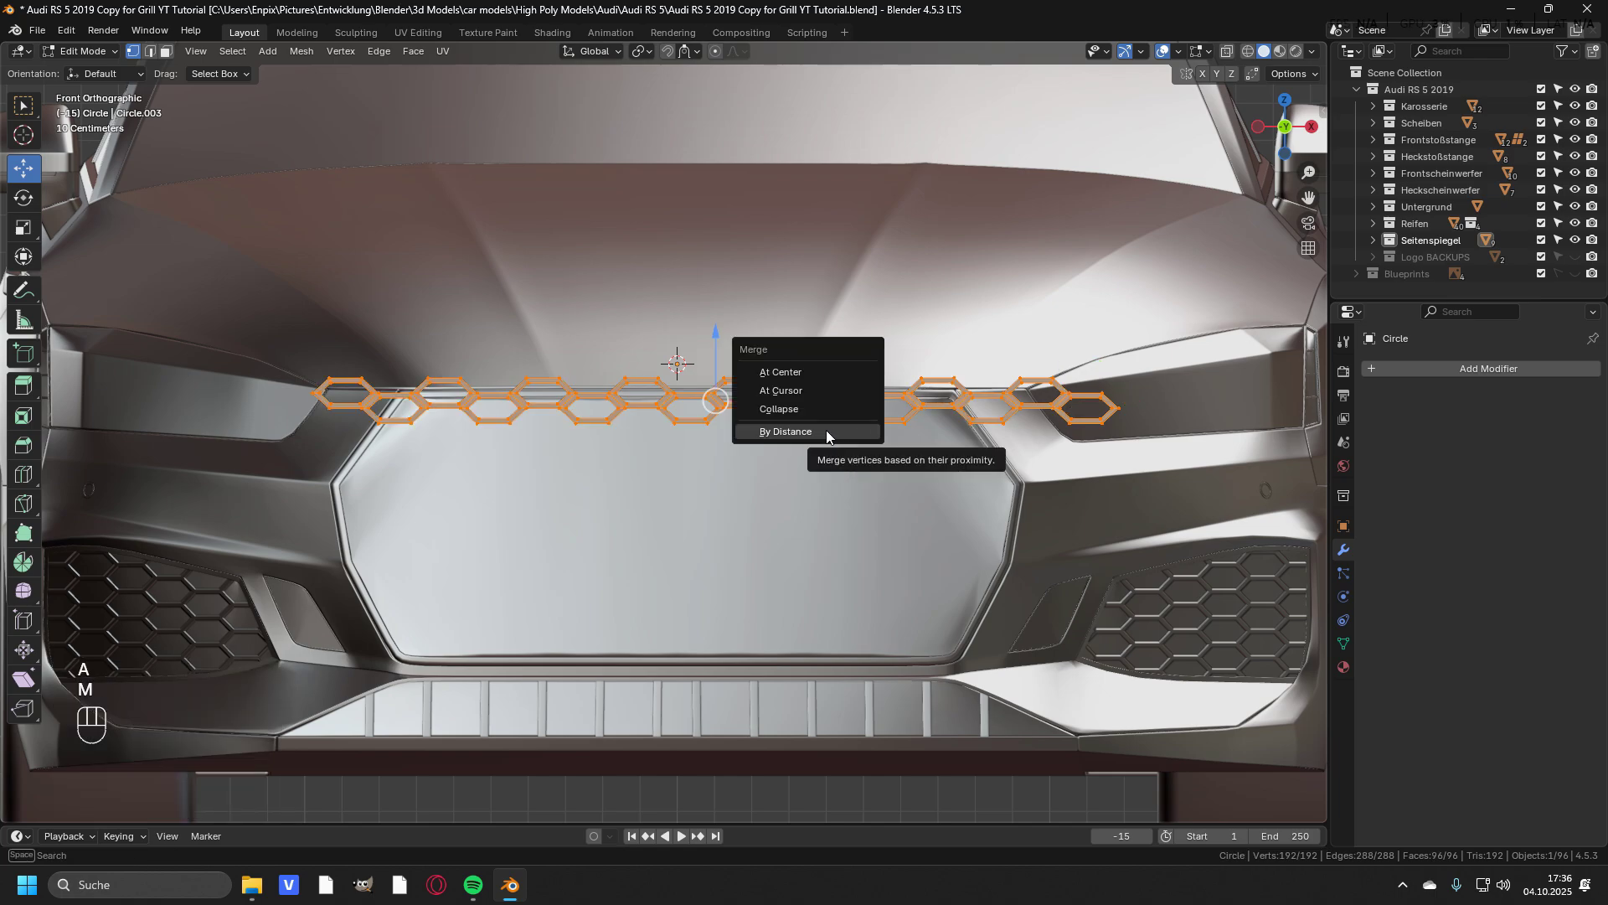
{"action": "left_click", "coordinate": [826, 430]}
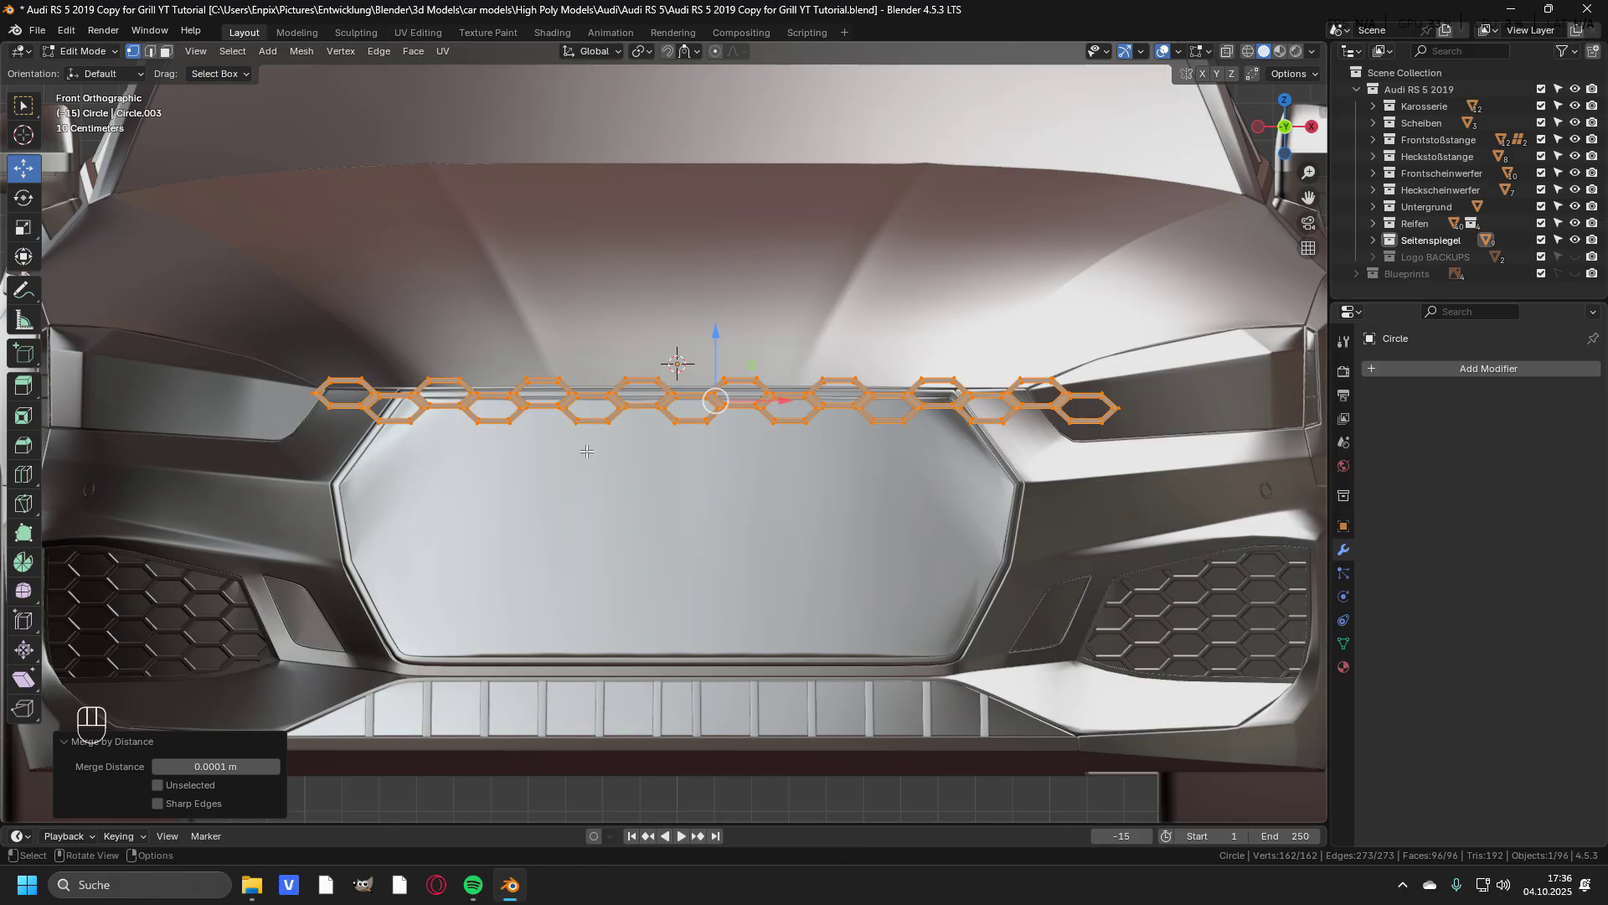
{"action": "key", "text": "ctrl+z"}
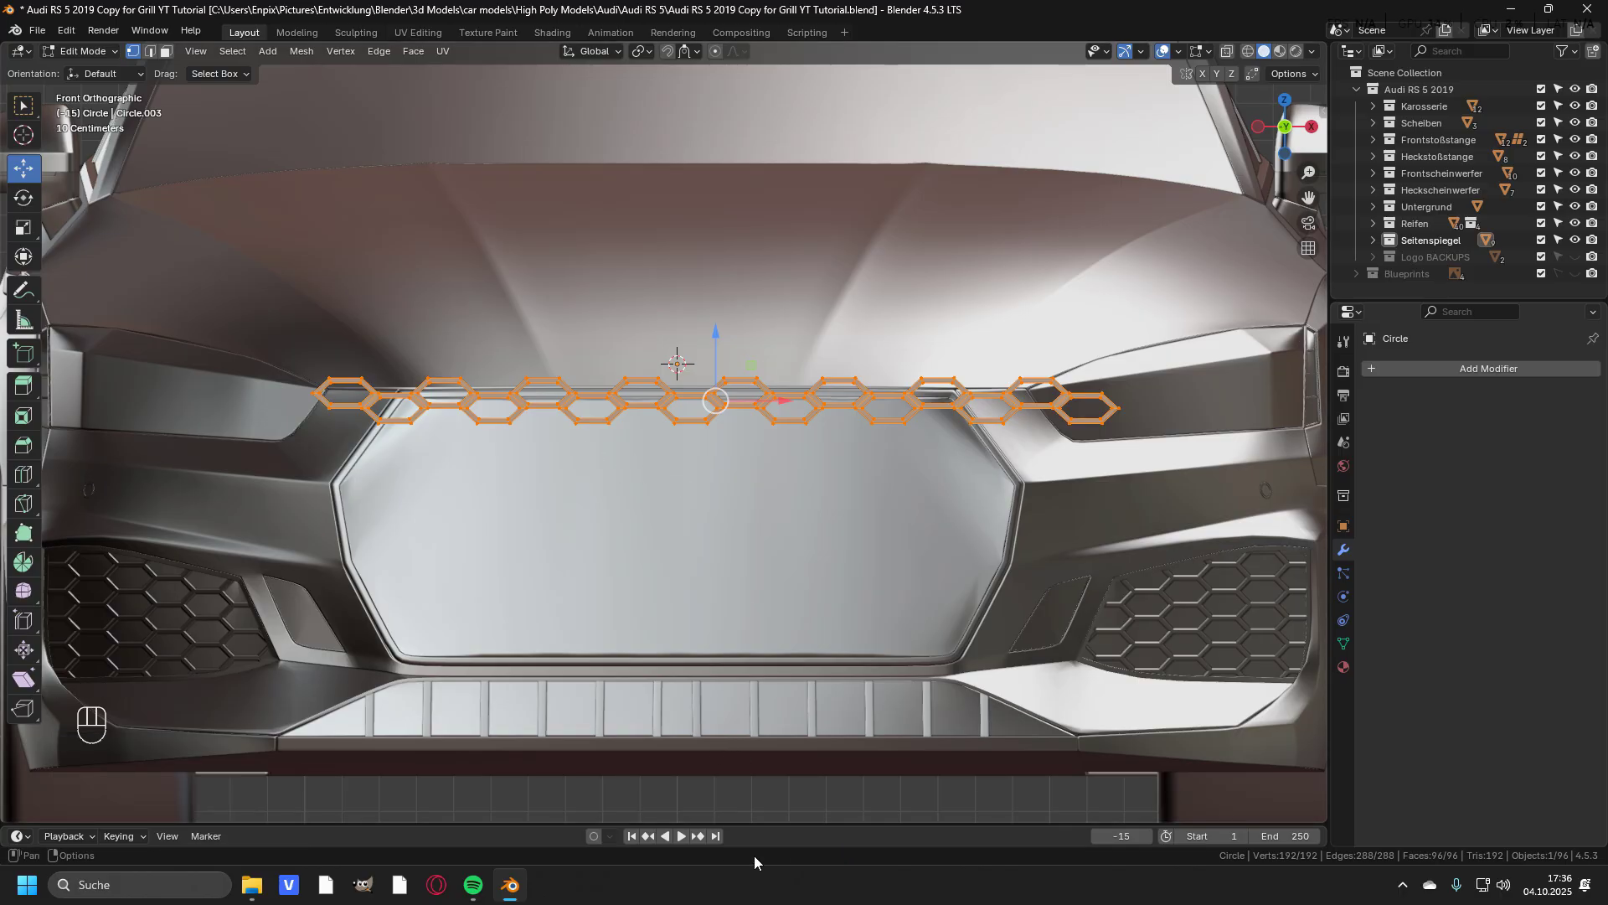
{"action": "left_click", "coordinate": [638, 534]}
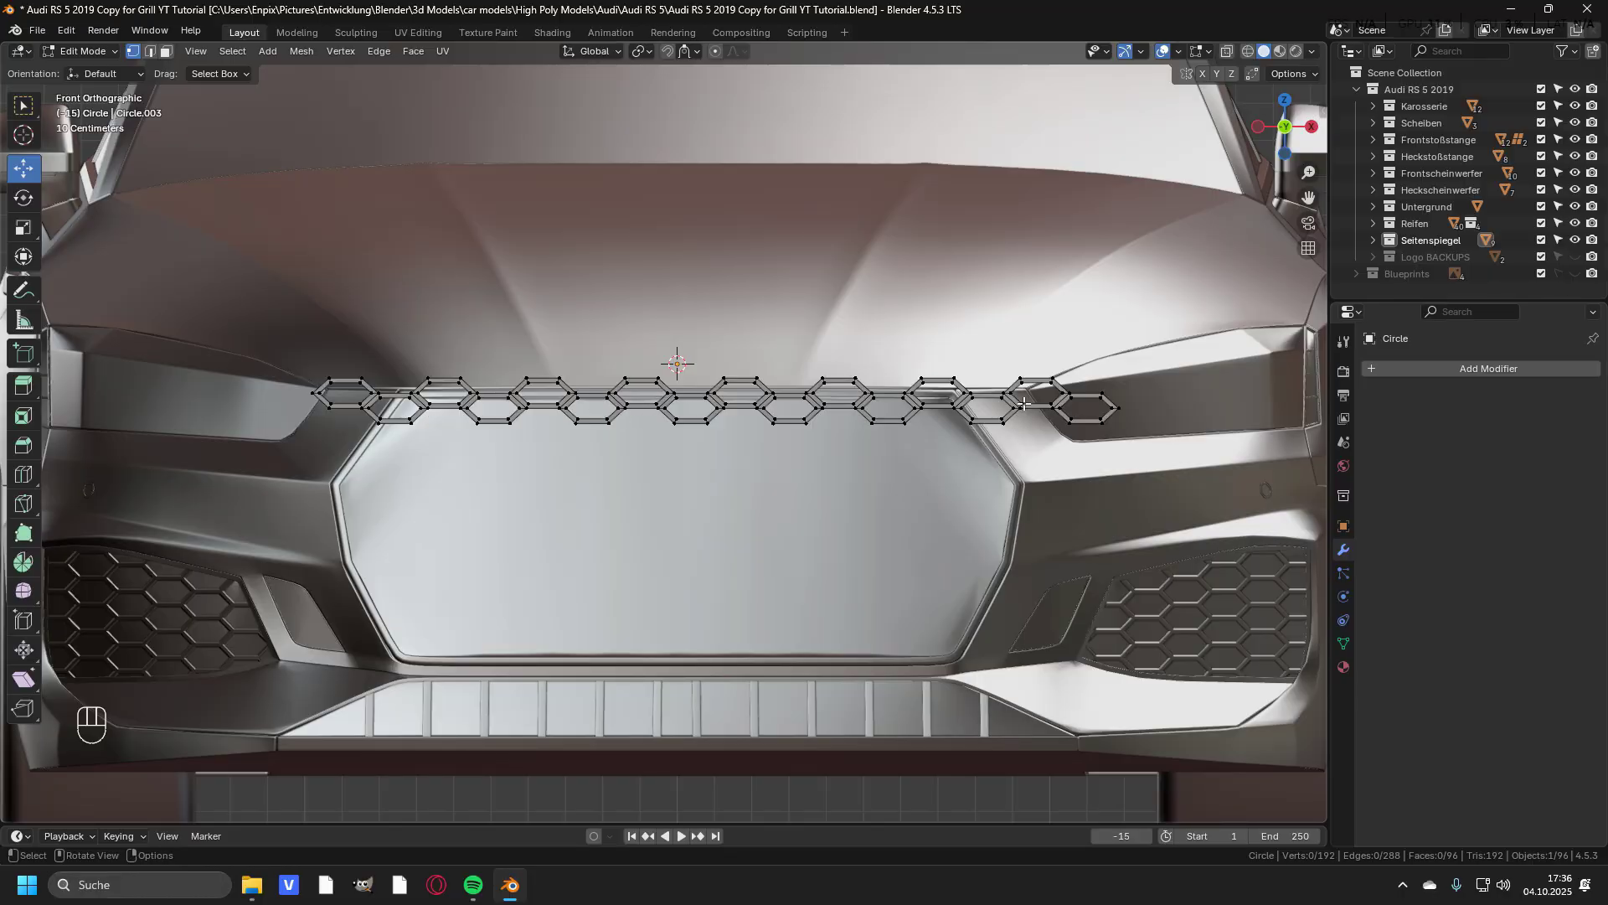
Move the entire hexagon row about -0.076 m along X to centre it over the grille opening.
{"action": "key", "text": "a"}
{"action": "left_click_drag", "start_coordinate": [787, 403], "coordinate": [757, 412]}
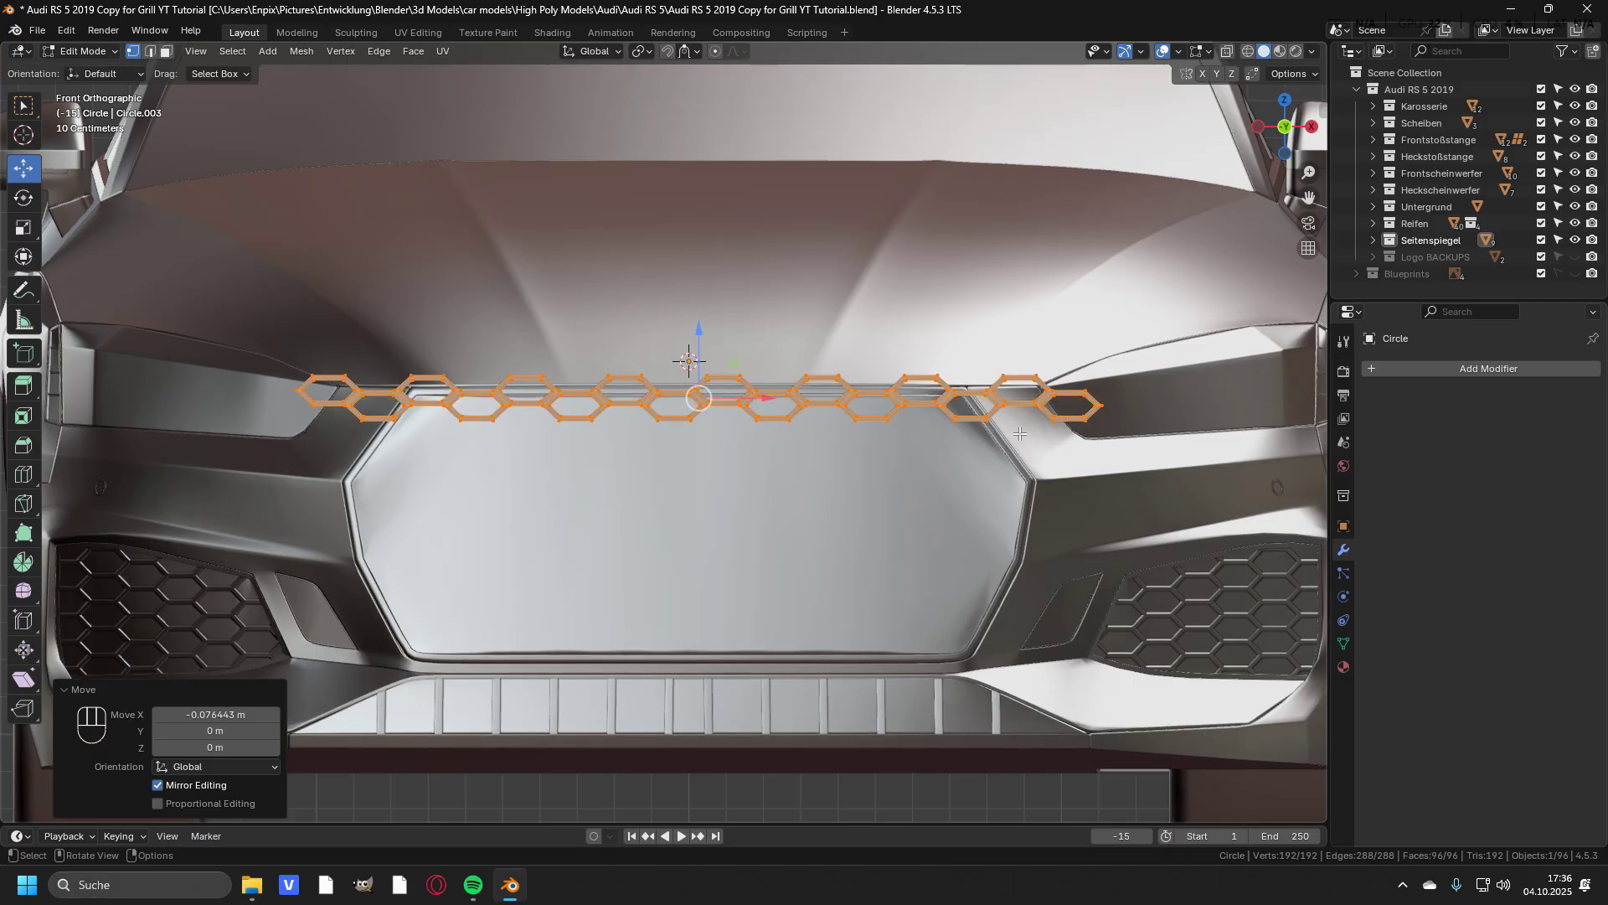
{"action": "middle_click_drag", "start_coordinate": [711, 485], "coordinate": [719, 464], "text": "shift"}
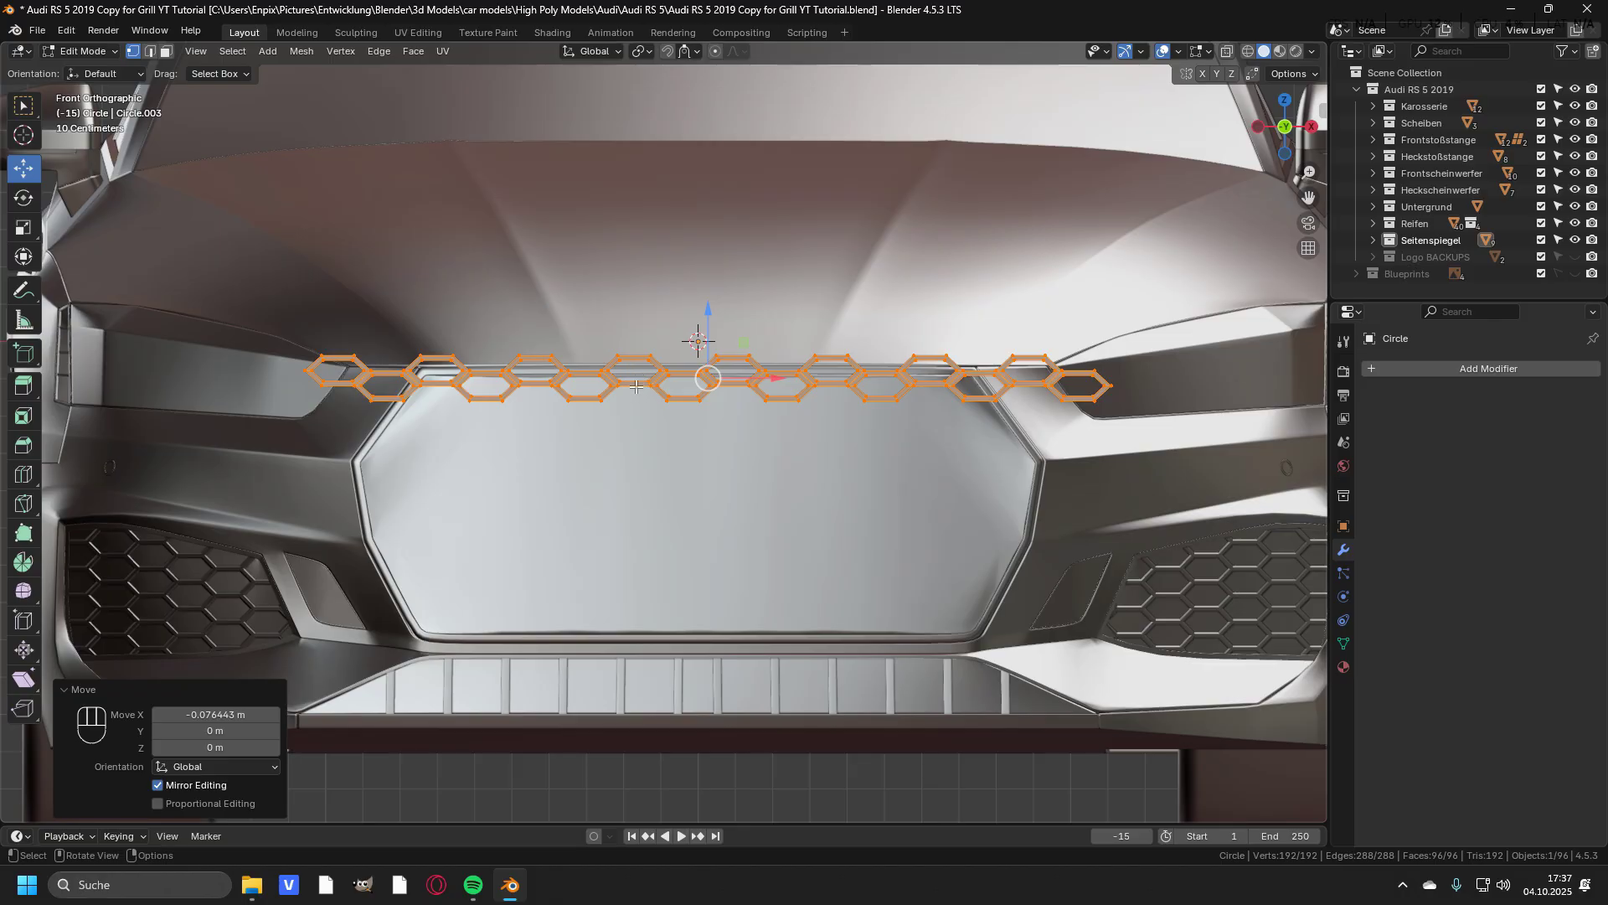
Duplicate the entire hexagon row about -0.081 m along Z so the copy's corners meet the row above.
{"action": "scroll", "coordinate": [637, 386], "scroll_direction": "up", "scroll_amount": 7}
{"action": "middle_click_drag", "start_coordinate": [620, 292], "coordinate": [693, 532], "text": "shift"}
{"action": "scroll", "coordinate": [657, 424], "scroll_direction": "up", "scroll_amount": 8}
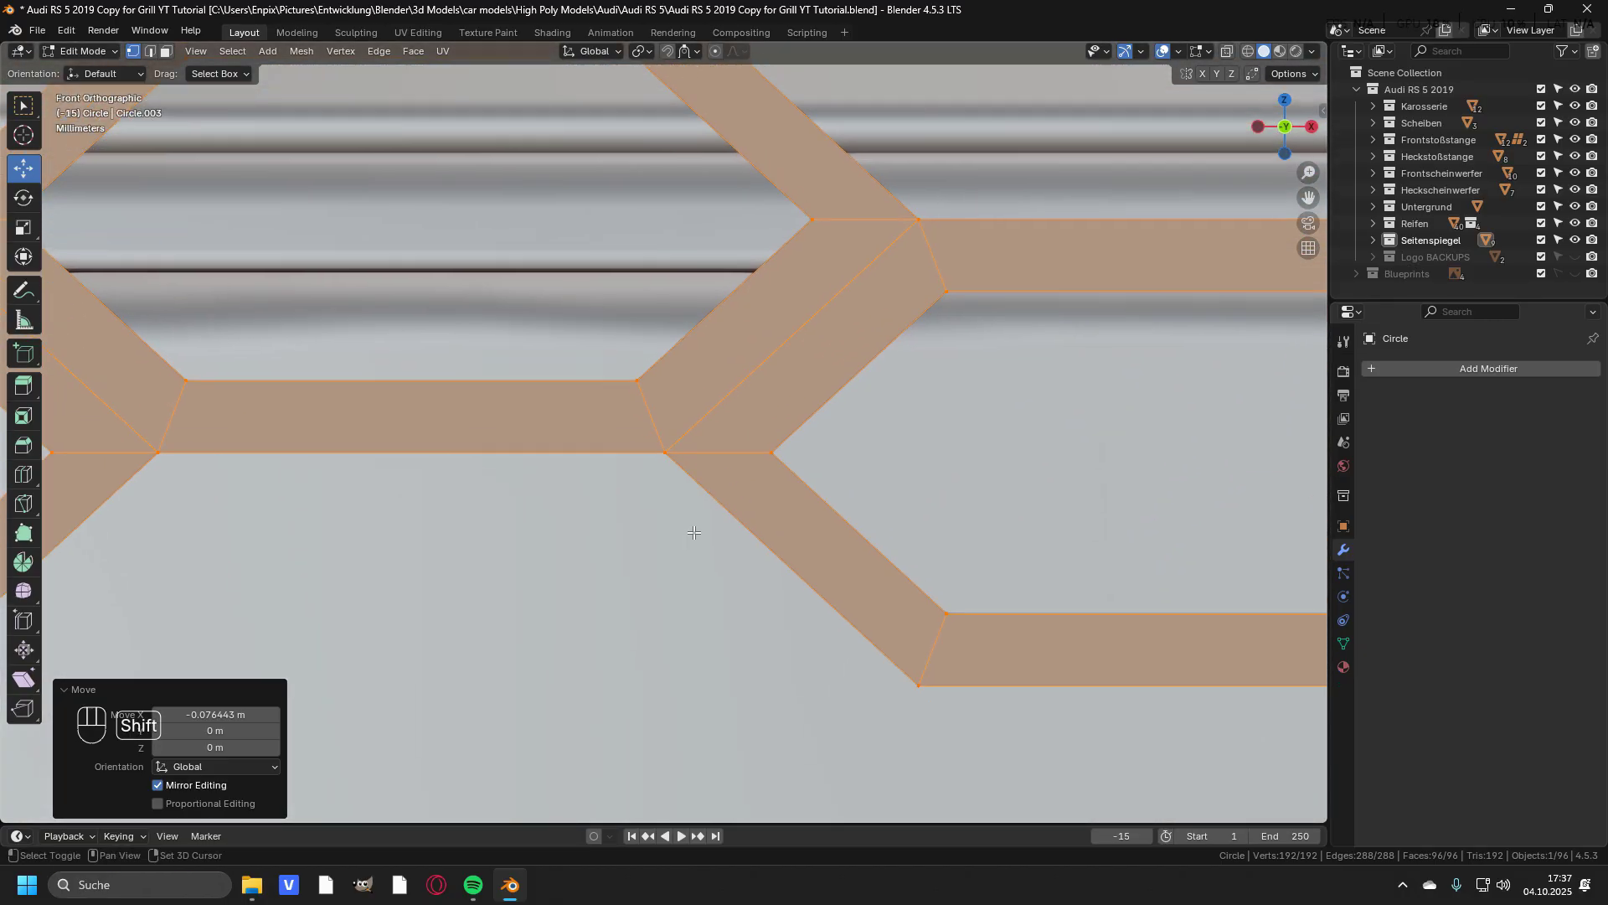
{"action": "scroll", "coordinate": [693, 532], "scroll_direction": "up", "scroll_amount": 6}
{"action": "key", "text": "KP_Decimal"}
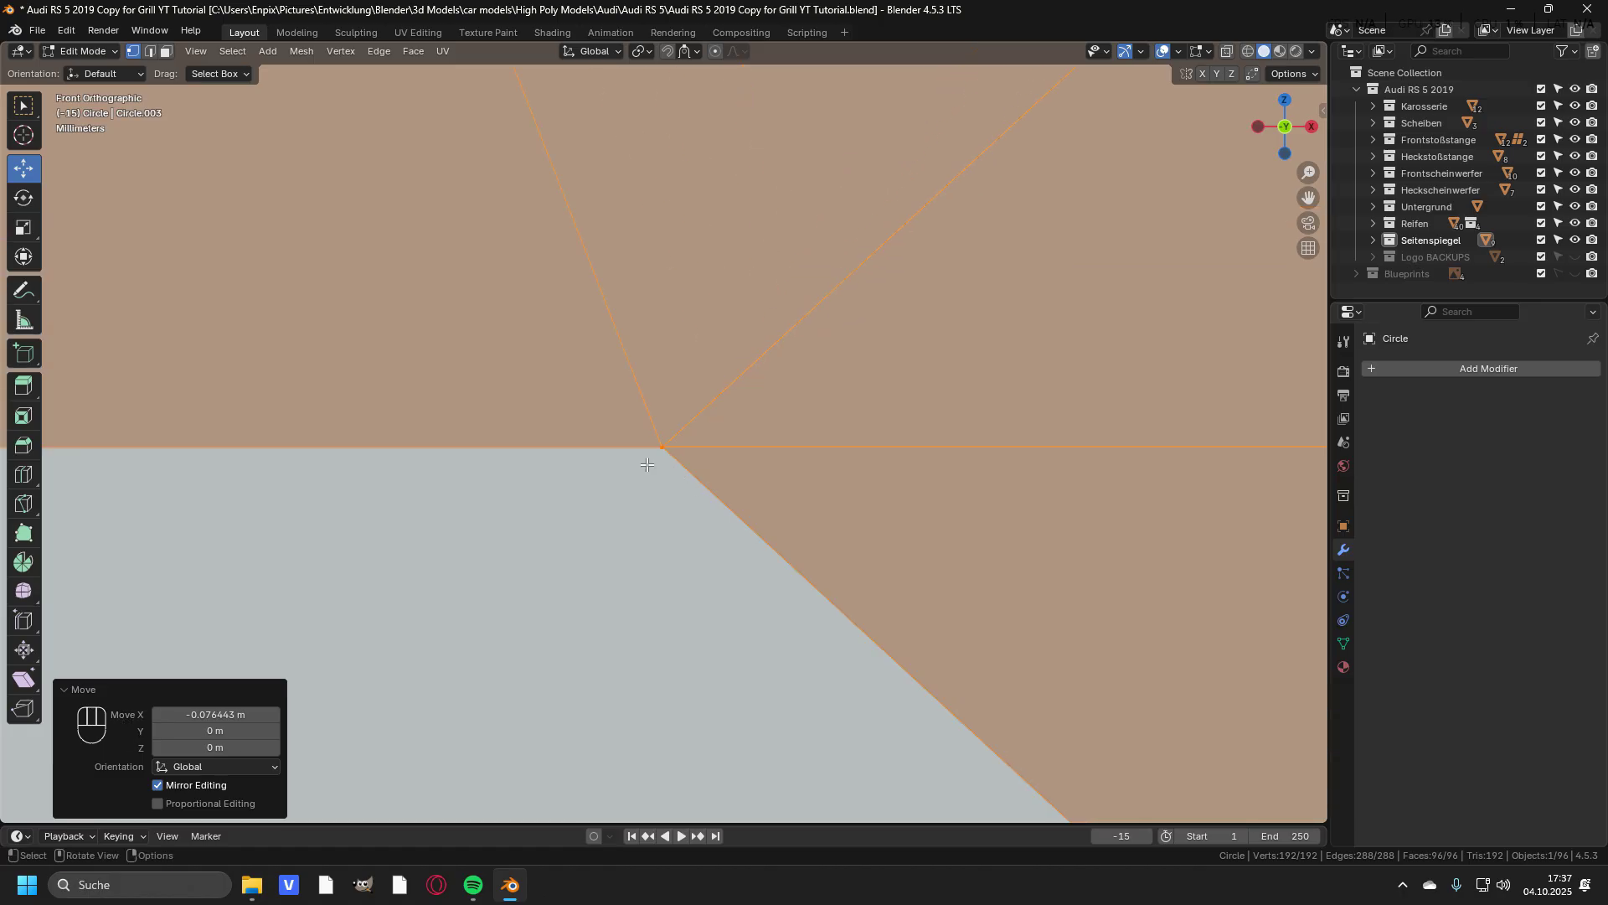
{"action": "middle_click_drag", "start_coordinate": [647, 464], "coordinate": [662, 443], "text": "shift"}
{"action": "key", "text": "a"}
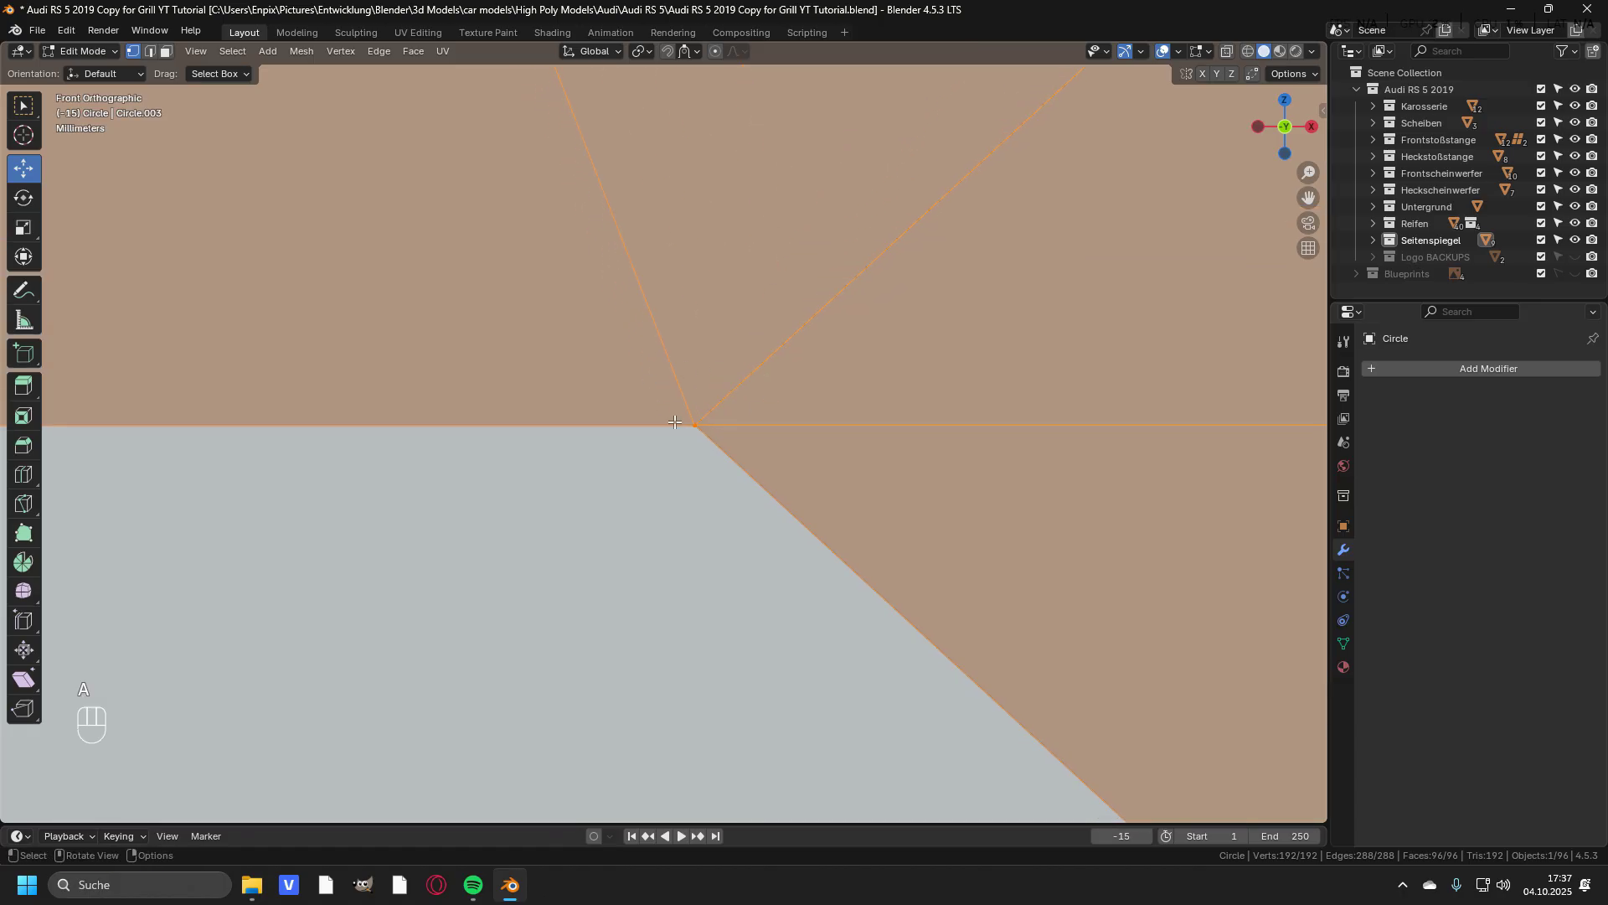
{"action": "key", "text": "shift+d"}
{"action": "key", "text": "z"}
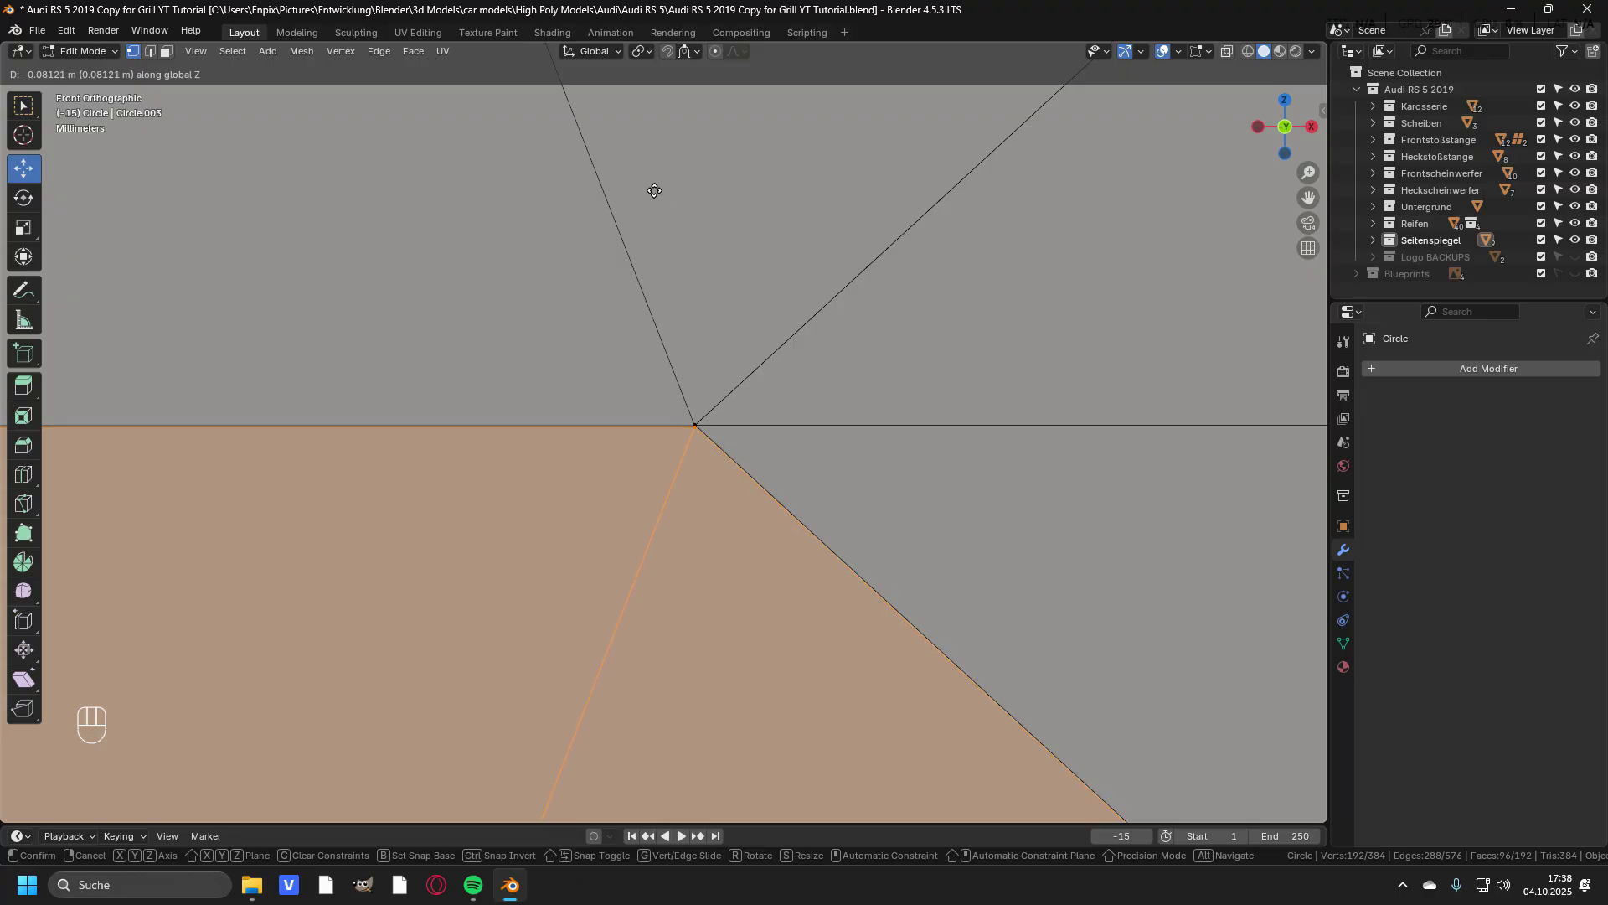
{"action": "left_click", "coordinate": [650, 190]}
{"action": "scroll", "coordinate": [679, 394], "scroll_direction": "down", "scroll_amount": 4}
{"action": "scroll", "coordinate": [680, 387], "scroll_direction": "down", "scroll_amount": 6}
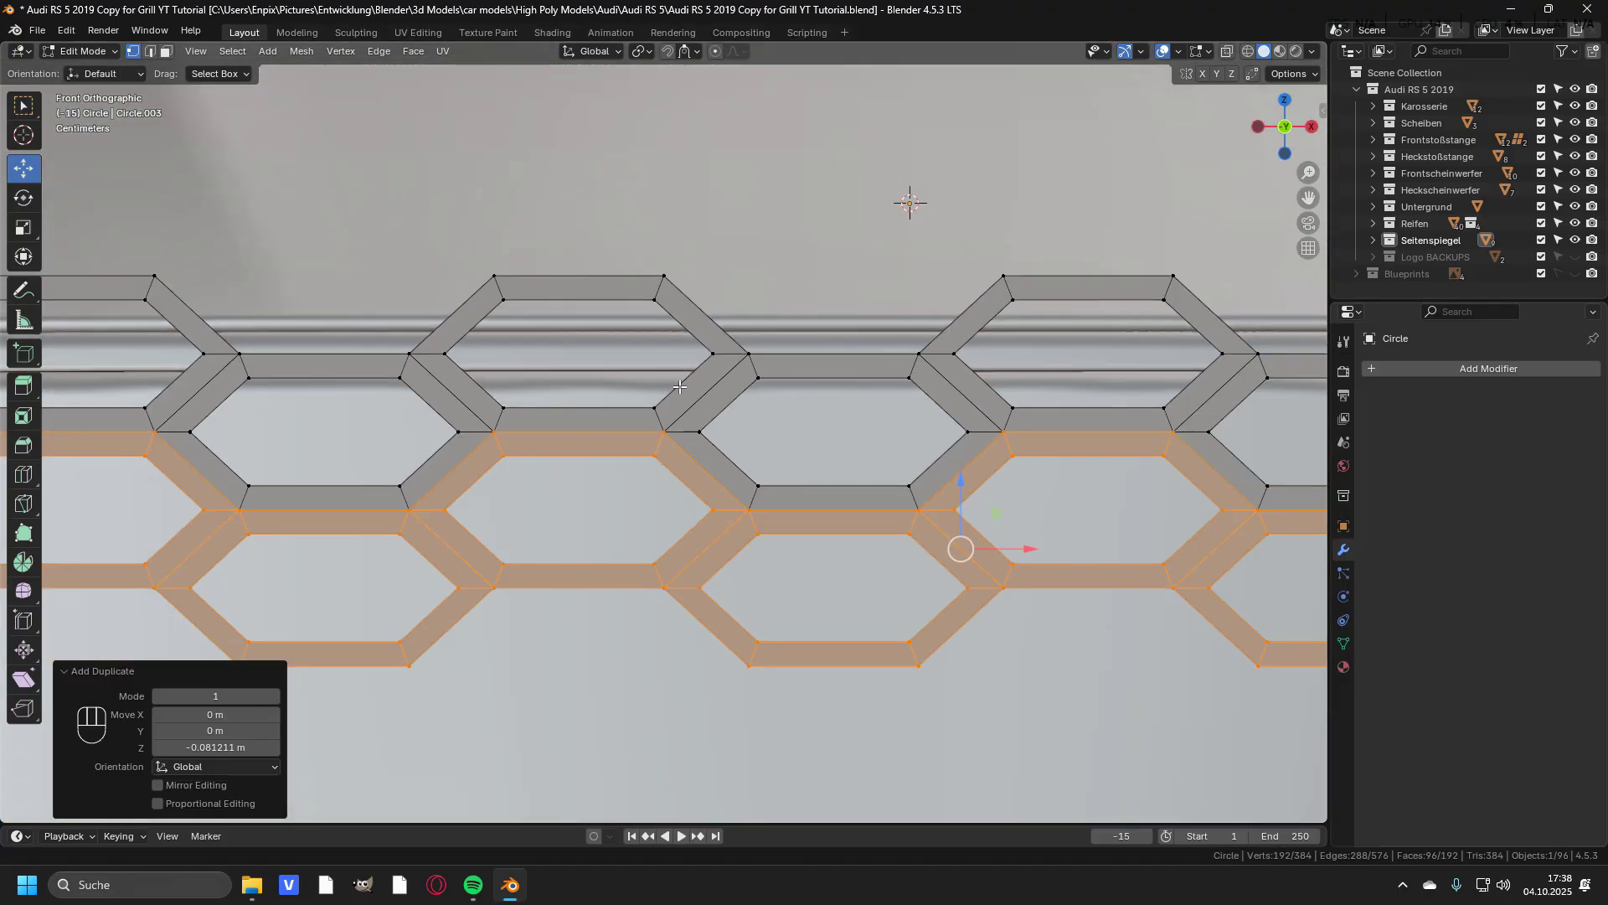
Repeat the downward row duplication eight times to cover the full height of the grille opening.
{"action": "scroll", "coordinate": [712, 388], "scroll_direction": "down", "scroll_amount": 3, "text": "shift"}
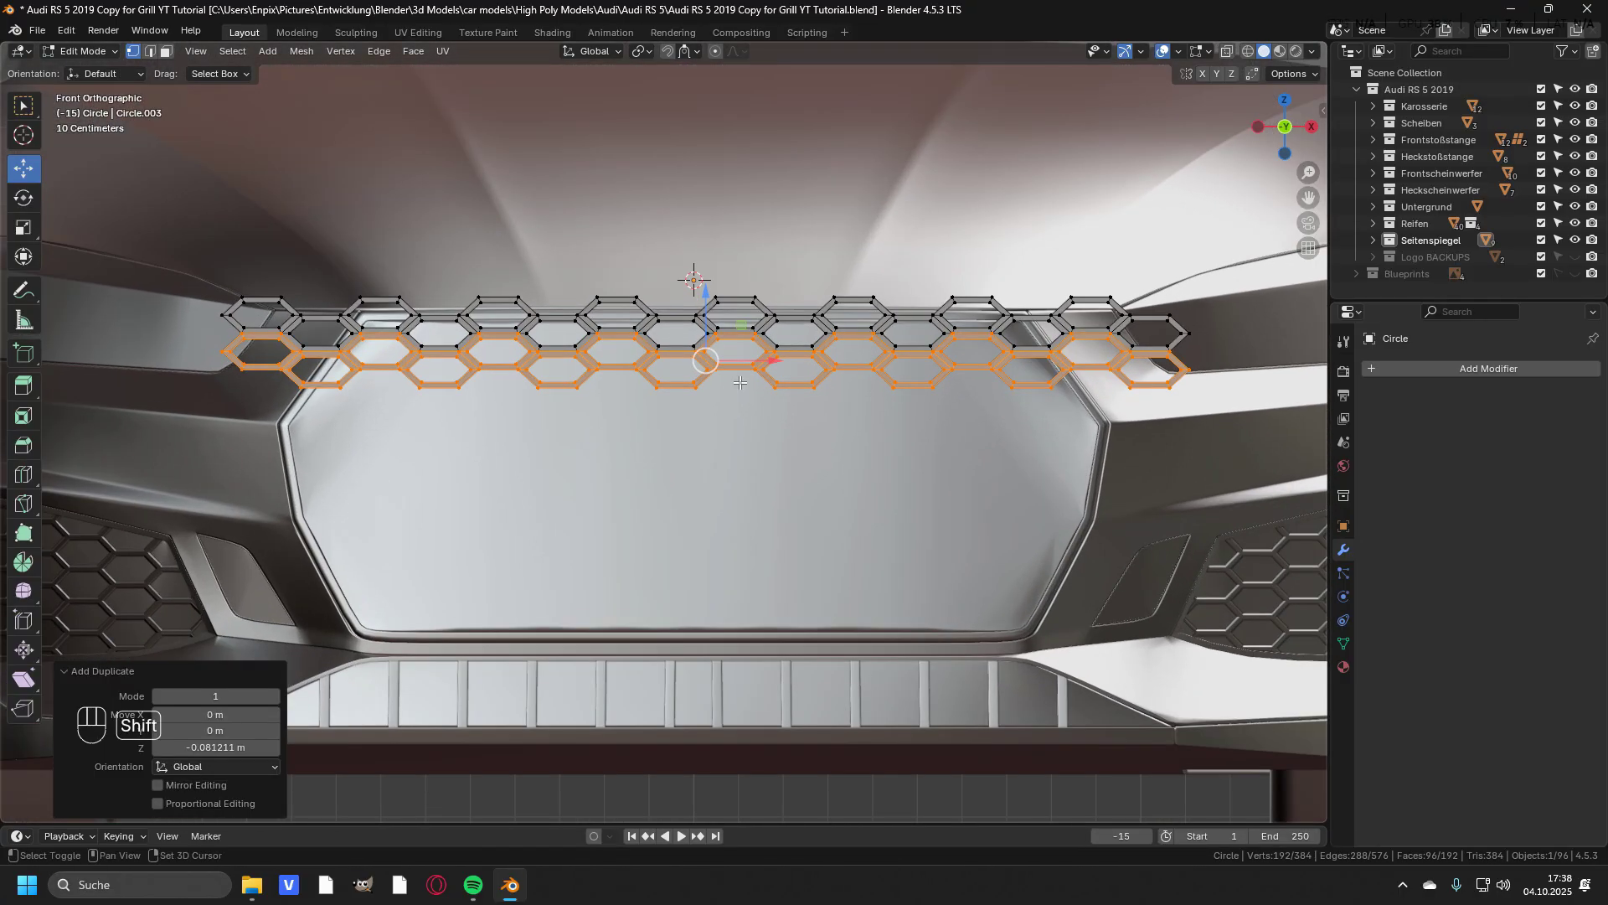
{"action": "key", "text": "shift+r"}
{"action": "key", "text": "shift+r"}
{"action": "key", "text": "shift+r"}
{"action": "key", "text": "shift+r"}
{"action": "key", "text": "shift+r"}
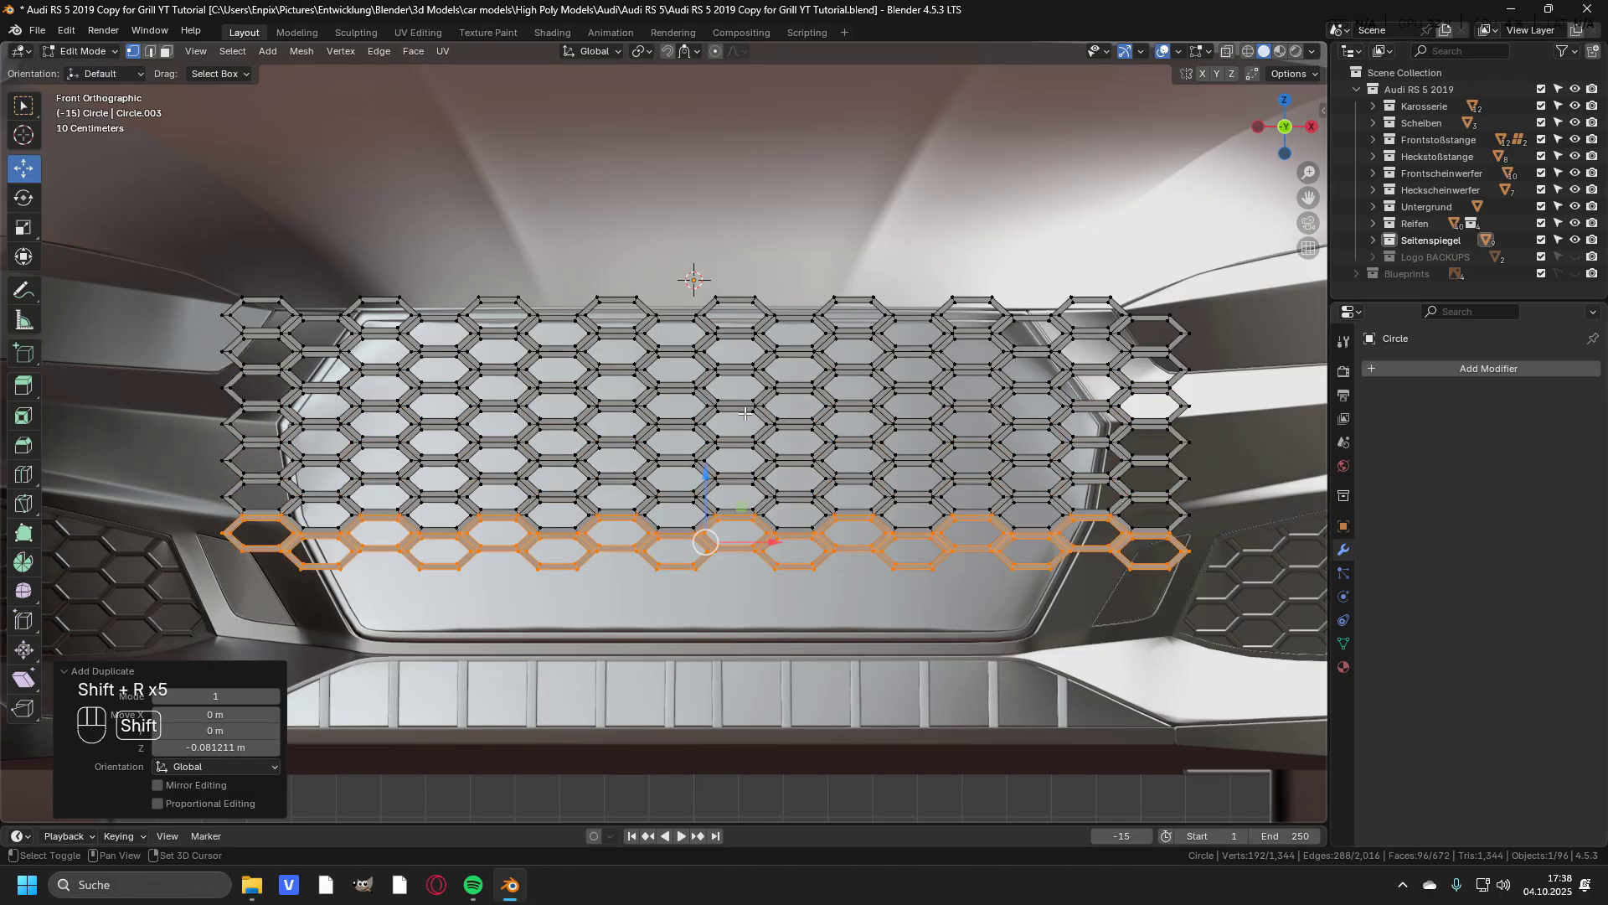
{"action": "key", "text": "shift+r"}
{"action": "key", "text": "shift+r"}
{"action": "key", "text": "shift+r"}
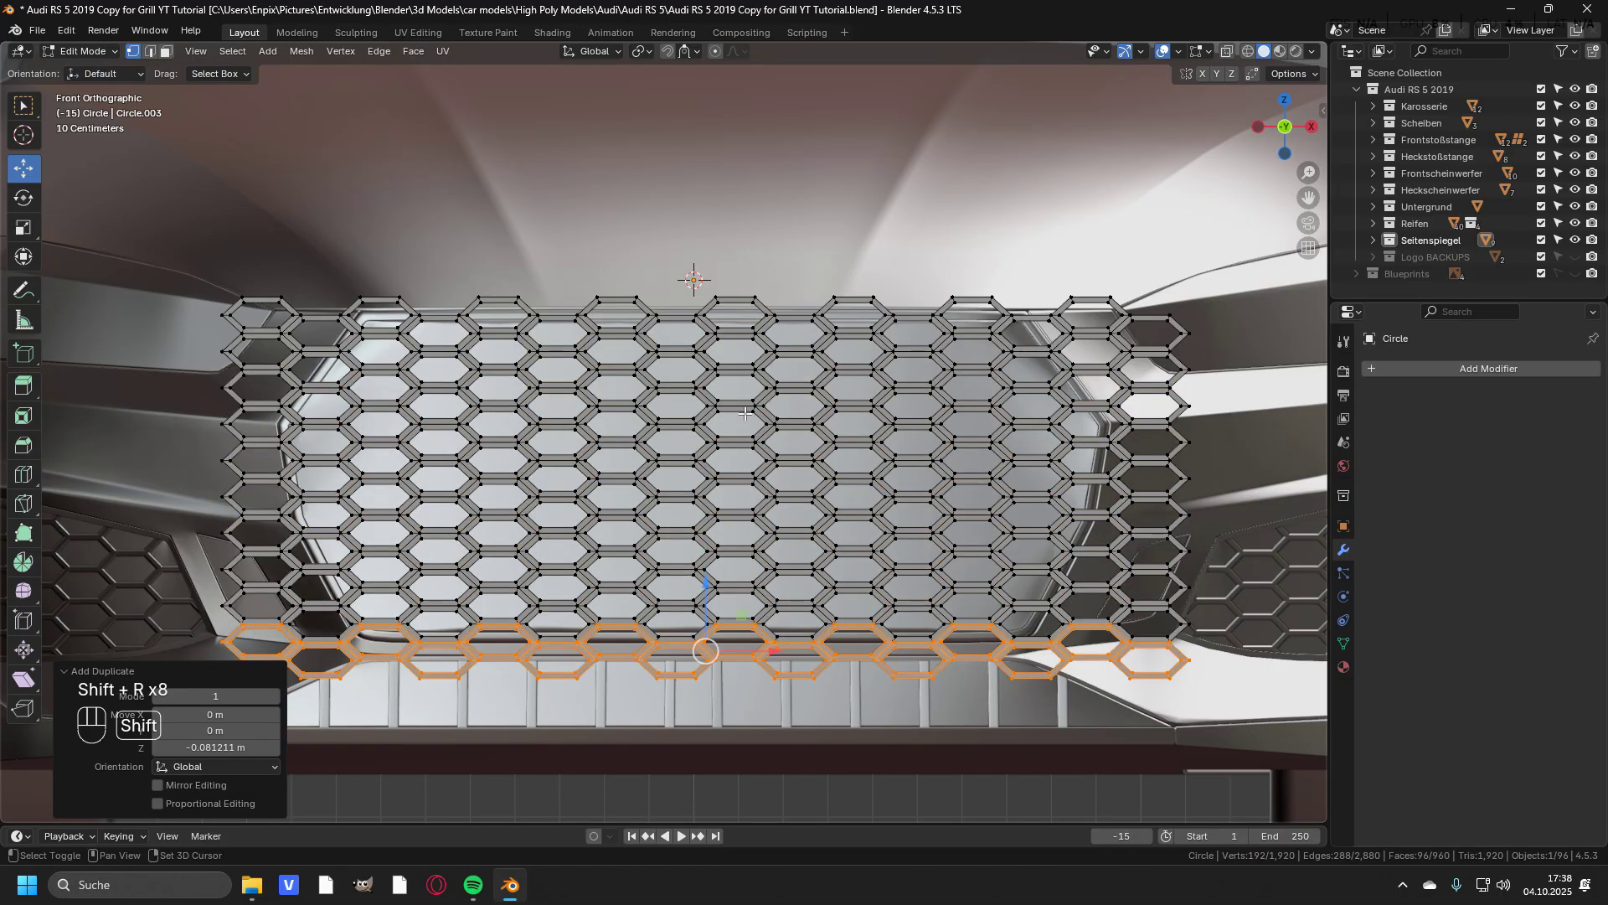
{"action": "scroll", "coordinate": [755, 644], "scroll_direction": "down", "scroll_amount": 2}
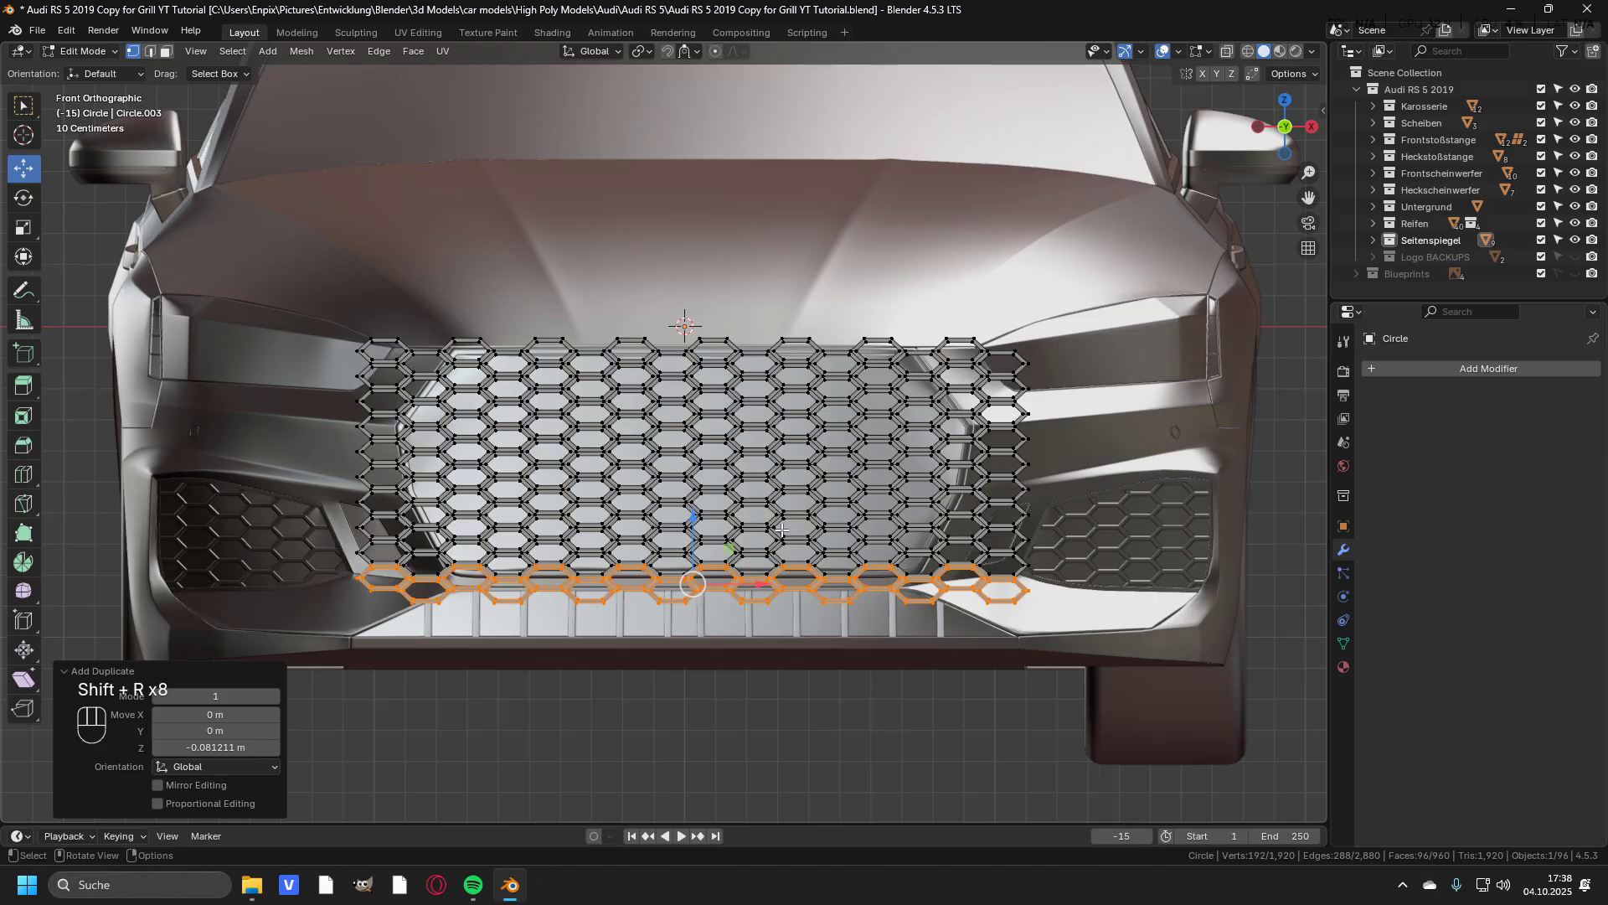
Raise the whole hexagon grid about 0.052 m along Z and extrude it about 0.033 m along Y.
{"action": "key", "text": "a"}
{"action": "scroll", "coordinate": [756, 436], "scroll_direction": "up", "scroll_amount": 2}
{"action": "left_click_drag", "start_coordinate": [735, 429], "coordinate": [709, 402]}
{"action": "mouse_move", "coordinate": [709, 402]}
{"action": "middle_mouse_down"}
{"action": "mouse_move", "coordinate": [586, 444]}
{"action": "mouse_move", "coordinate": [818, 459]}
{"action": "mouse_move", "coordinate": [735, 409]}
{"action": "middle_mouse_up"}
{"action": "key", "text": "e"}
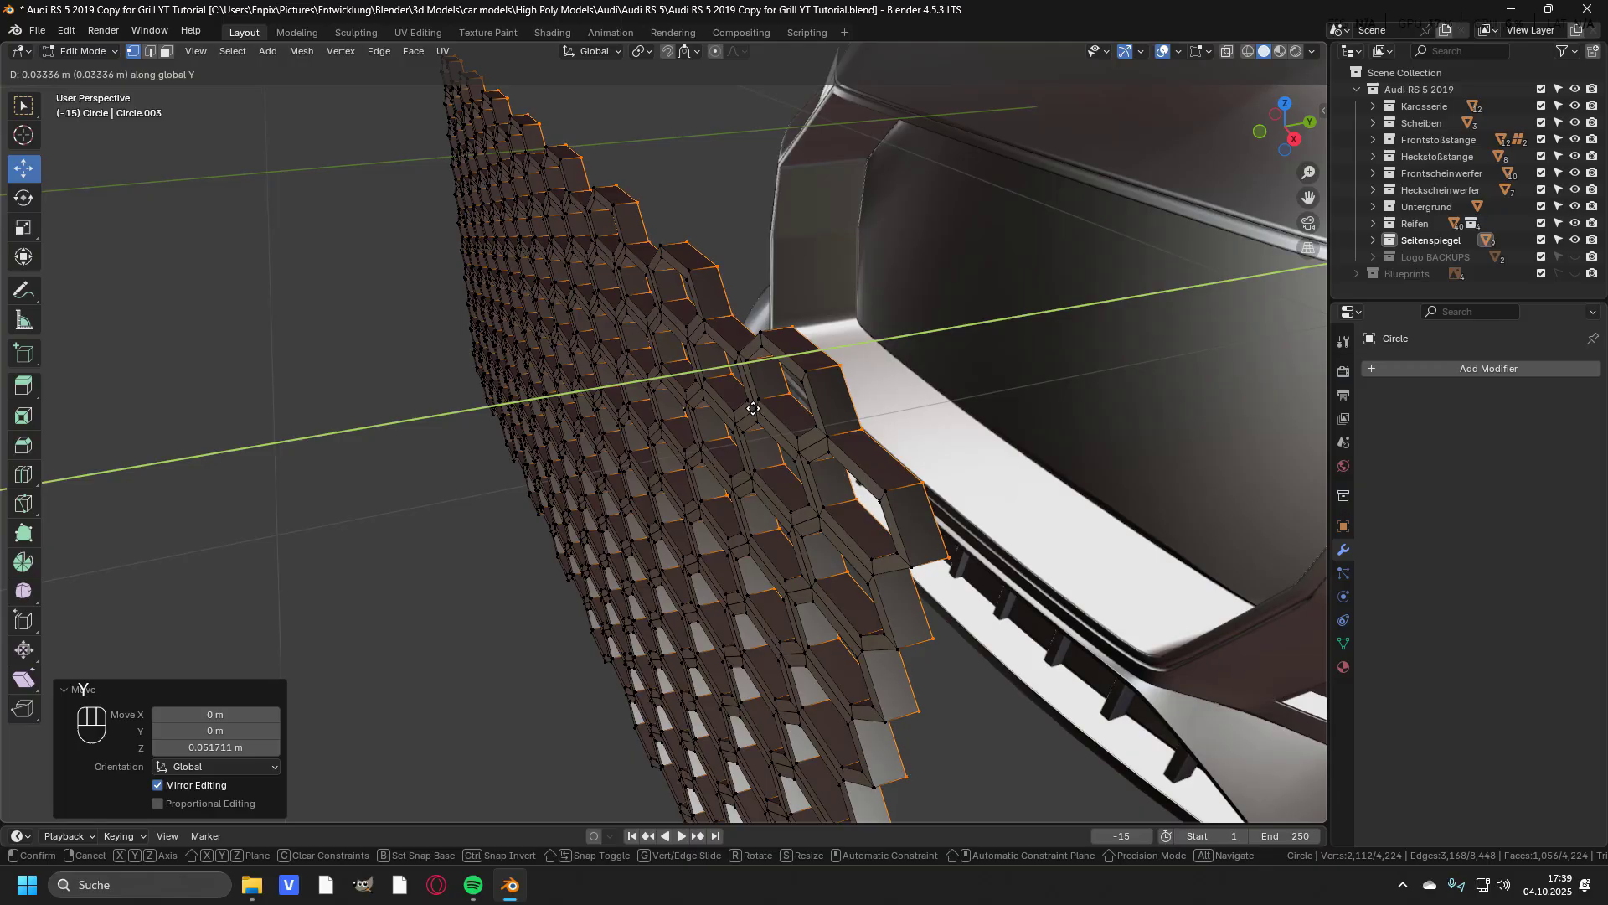
{"action": "left_click", "coordinate": [754, 407]}
Select the complete extruded honeycomb grid and move it back along Y against the bumper's grille opening.
{"action": "middle_click_drag", "start_coordinate": [754, 408], "coordinate": [637, 394]}
{"action": "scroll", "coordinate": [637, 394], "scroll_direction": "down", "scroll_amount": 4}
{"action": "middle_click_drag", "start_coordinate": [921, 277], "coordinate": [1045, 194], "text": "shift"}
{"action": "scroll", "coordinate": [658, 373], "scroll_direction": "up", "scroll_amount": 3}
{"action": "middle_click_drag", "start_coordinate": [879, 377], "coordinate": [642, 394]}
{"action": "key", "text": "ctrl+z"}
{"action": "key", "text": "x"}
{"action": "key", "text": "x"}
{"action": "middle_click_drag", "start_coordinate": [795, 361], "coordinate": [722, 377]}
{"action": "left_click", "coordinate": [714, 403]}
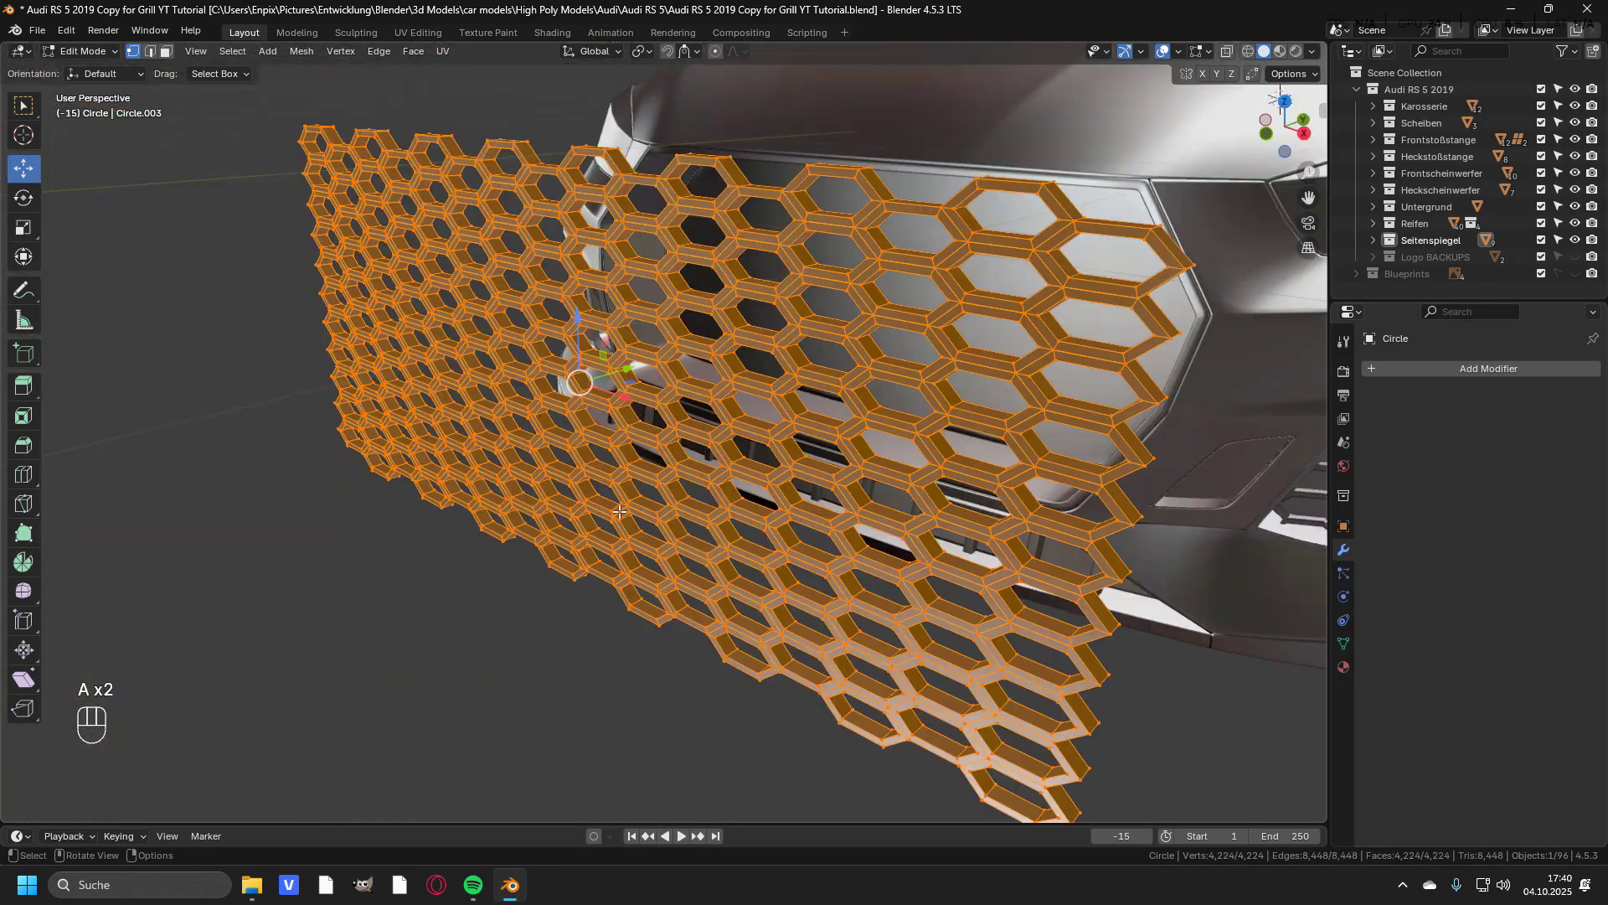
{"action": "middle_click_drag", "start_coordinate": [698, 421], "coordinate": [658, 426]}
{"action": "left_click_drag", "start_coordinate": [631, 369], "coordinate": [854, 376]}
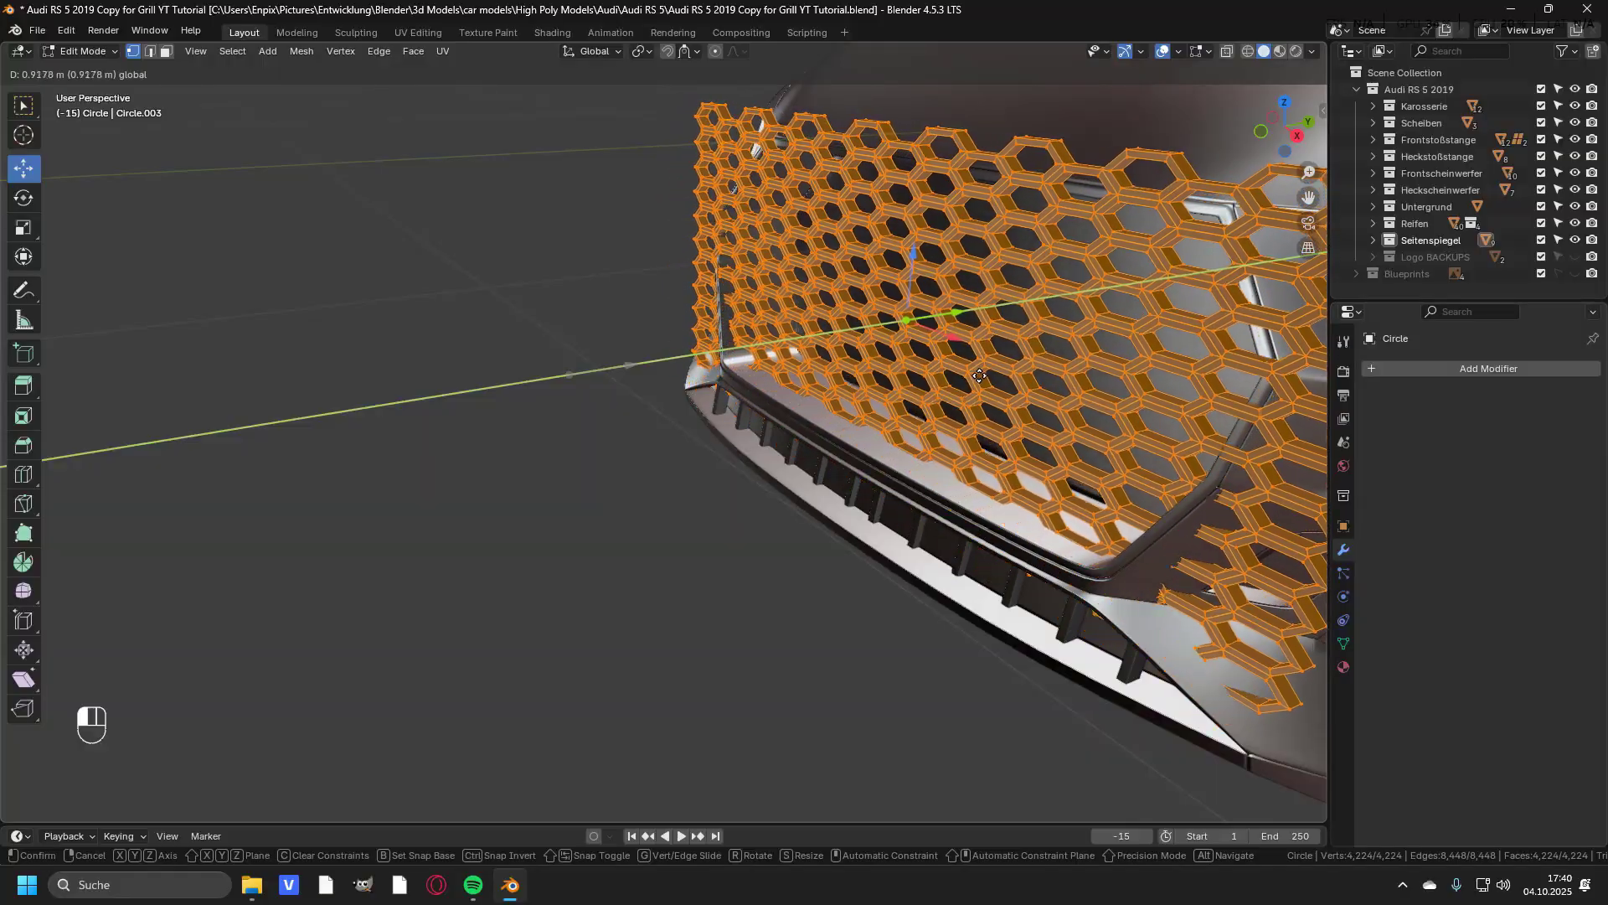
{"action": "left_click", "coordinate": [792, 416]}
{"action": "middle_click_drag", "start_coordinate": [792, 417], "coordinate": [801, 601]}
Add a lattice object in Object Mode and move it about -4.8 m along Y to the honeycomb grid.
{"action": "key", "text": "Tab"}
{"action": "key", "text": "shift+a"}
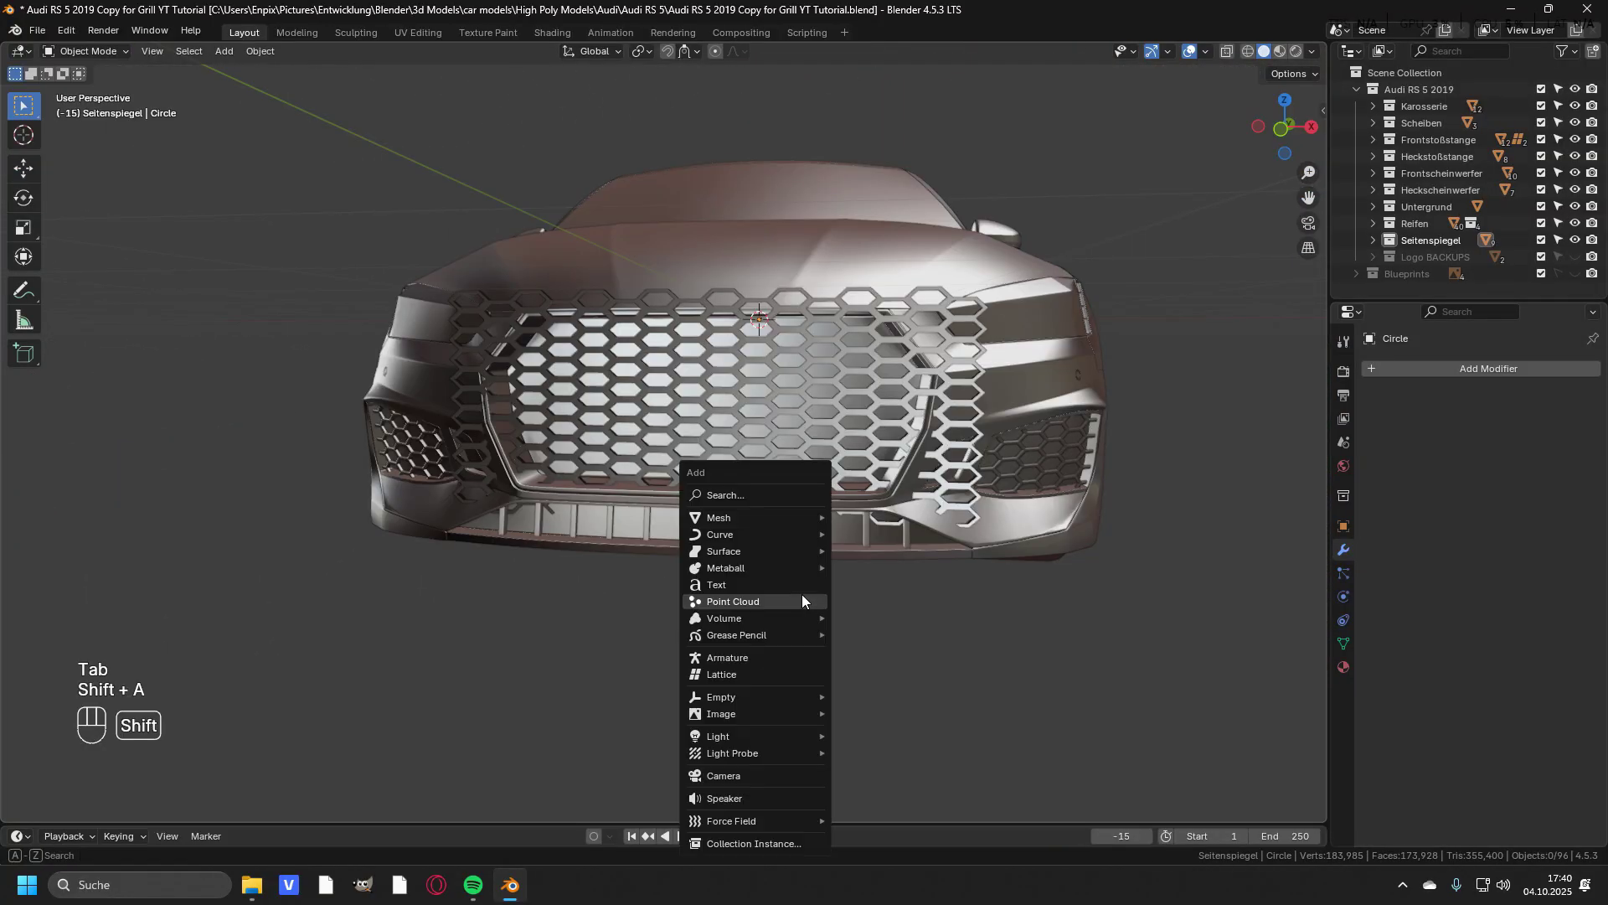
{"action": "left_click", "coordinate": [739, 671]}
{"action": "middle_click_drag", "start_coordinate": [739, 671], "coordinate": [324, 204]}
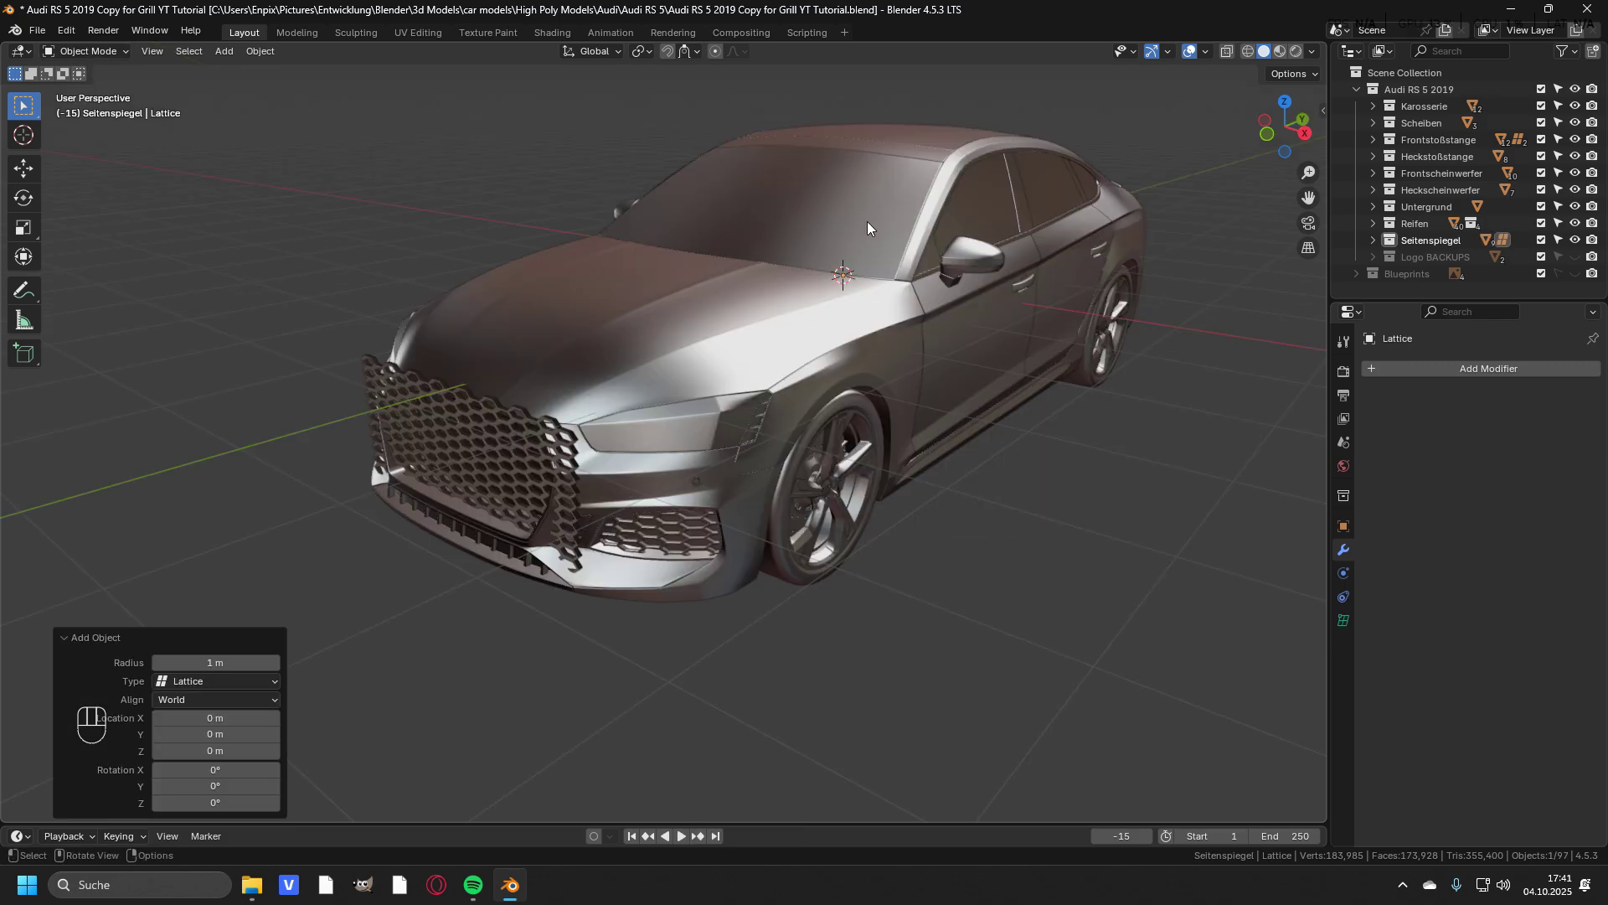
{"action": "key", "text": "g"}
{"action": "key", "text": "y"}
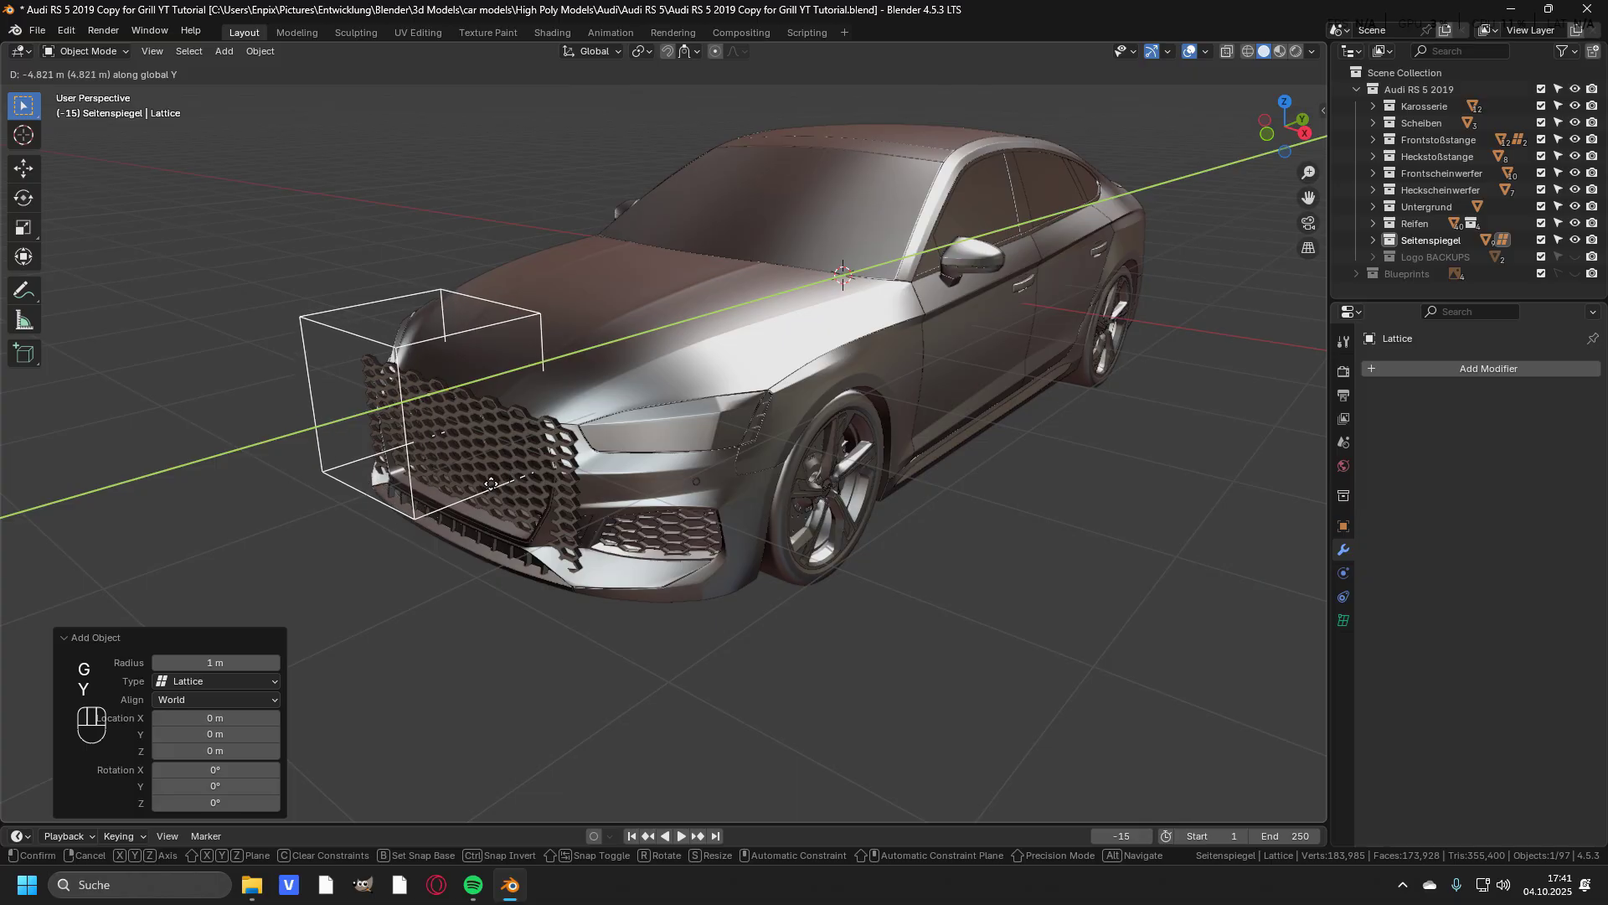
{"action": "left_click", "coordinate": [492, 482]}
Lower the lattice about 0.45 m along Z to the height of the honeycomb grid in front view.
{"action": "key", "text": "KP_1"}
{"action": "middle_click_drag", "start_coordinate": [744, 364], "coordinate": [819, 446], "text": "shift"}
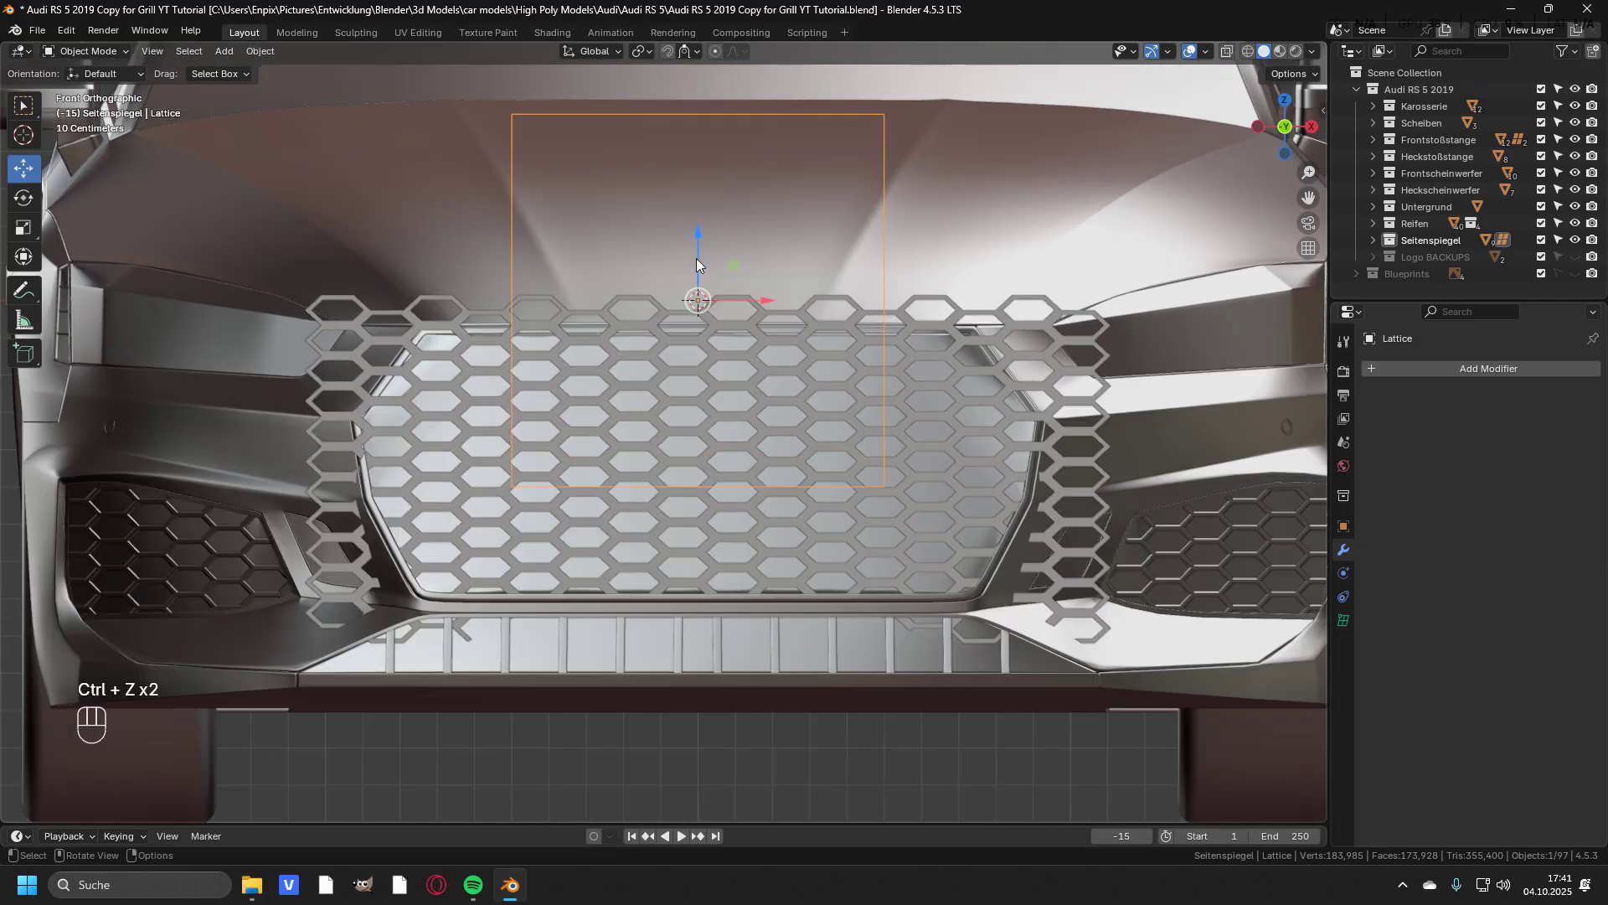
{"action": "left_click_drag", "start_coordinate": [696, 258], "coordinate": [675, 400]}
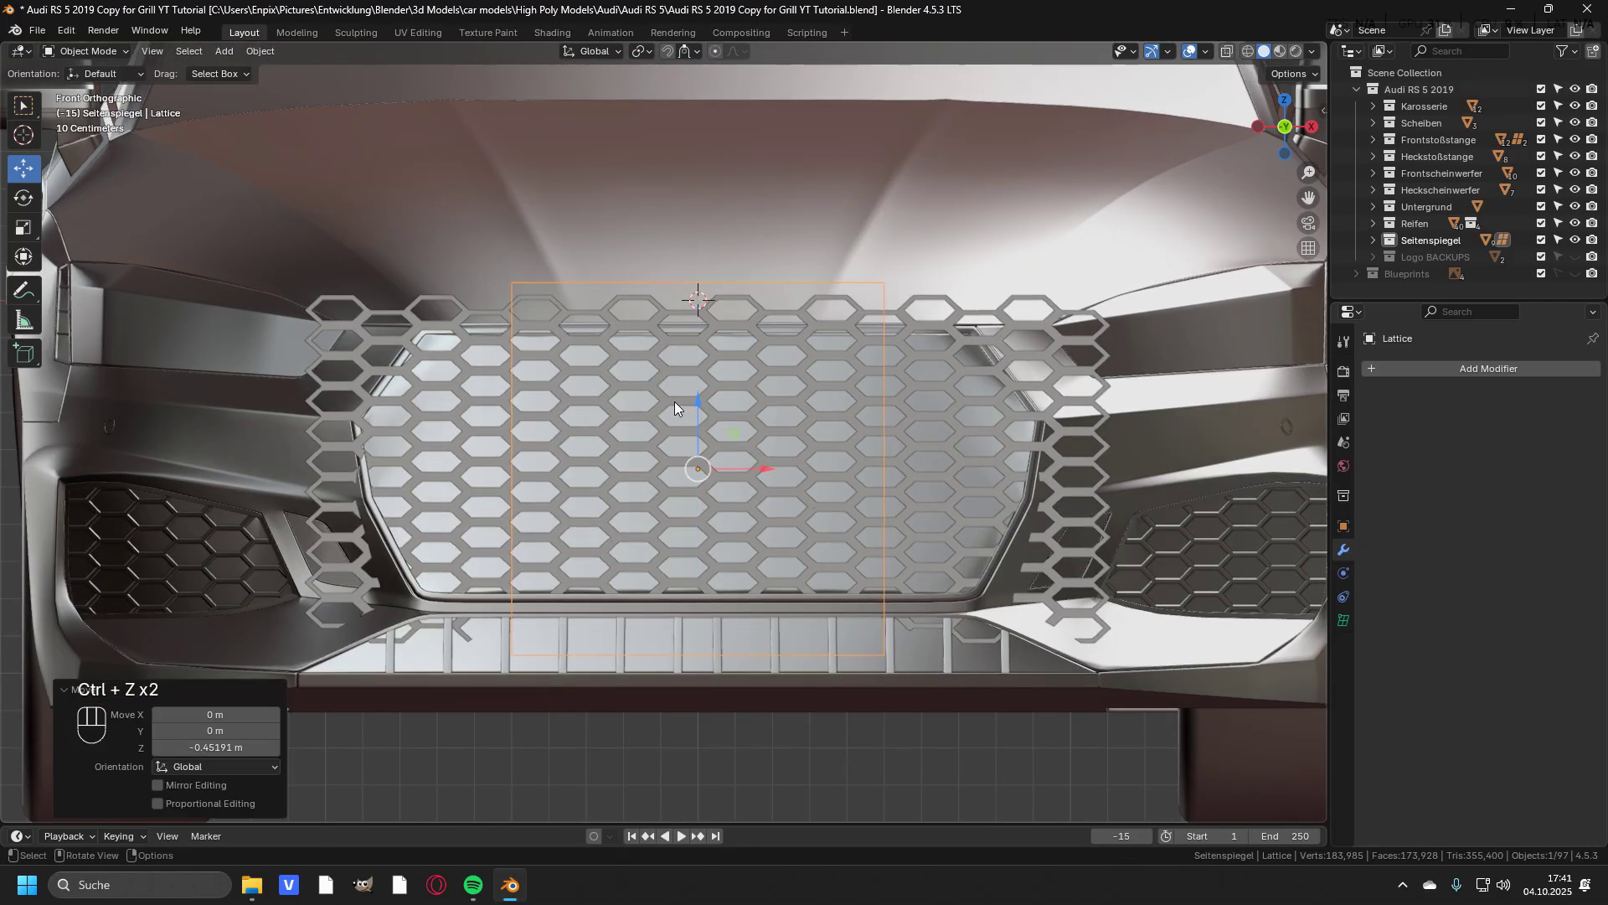
Scale the lattice by 2.245 along X so it encloses the full width of the honeycomb grid.
{"action": "scroll", "coordinate": [675, 400], "scroll_direction": "up", "scroll_amount": 1}
{"action": "middle_click_drag", "start_coordinate": [777, 425], "coordinate": [758, 407], "text": "shift"}
{"action": "scroll", "coordinate": [758, 406], "scroll_direction": "down", "scroll_amount": 2}
{"action": "key", "text": "s"}
{"action": "key", "text": "x"}
{"action": "key", "text": "y"}
{"action": "key", "text": "x"}
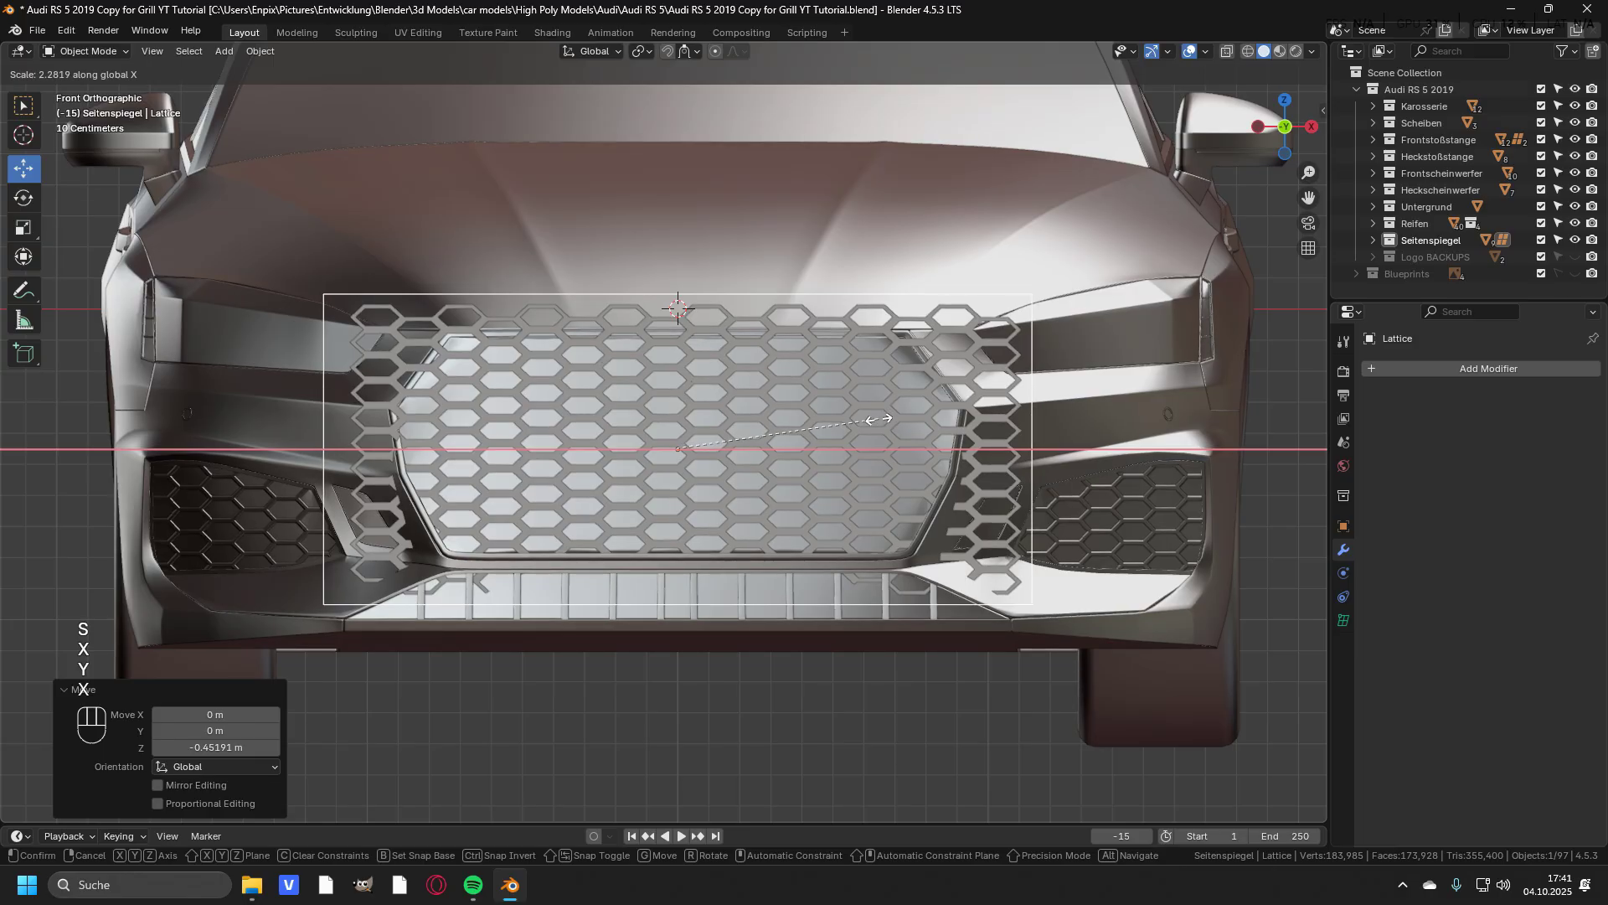
{"action": "left_click", "coordinate": [876, 419]}
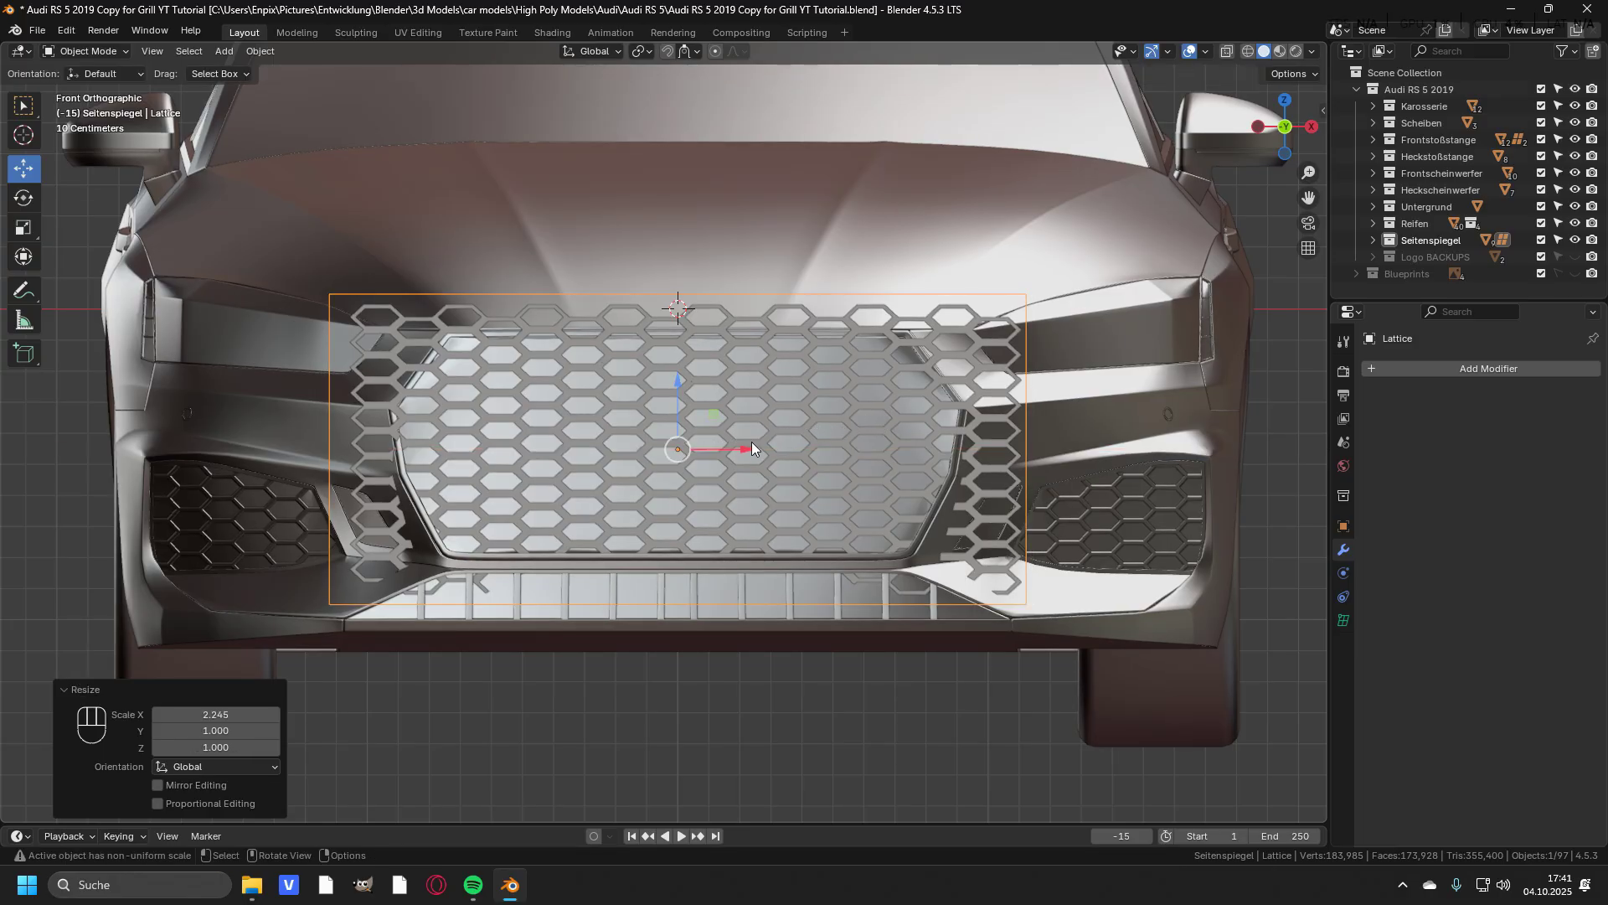
Shift the lattice about 0.016 m along X and scale it by about 0.97 along Z to fit the grid.
{"action": "left_click_drag", "start_coordinate": [752, 443], "coordinate": [751, 453]}
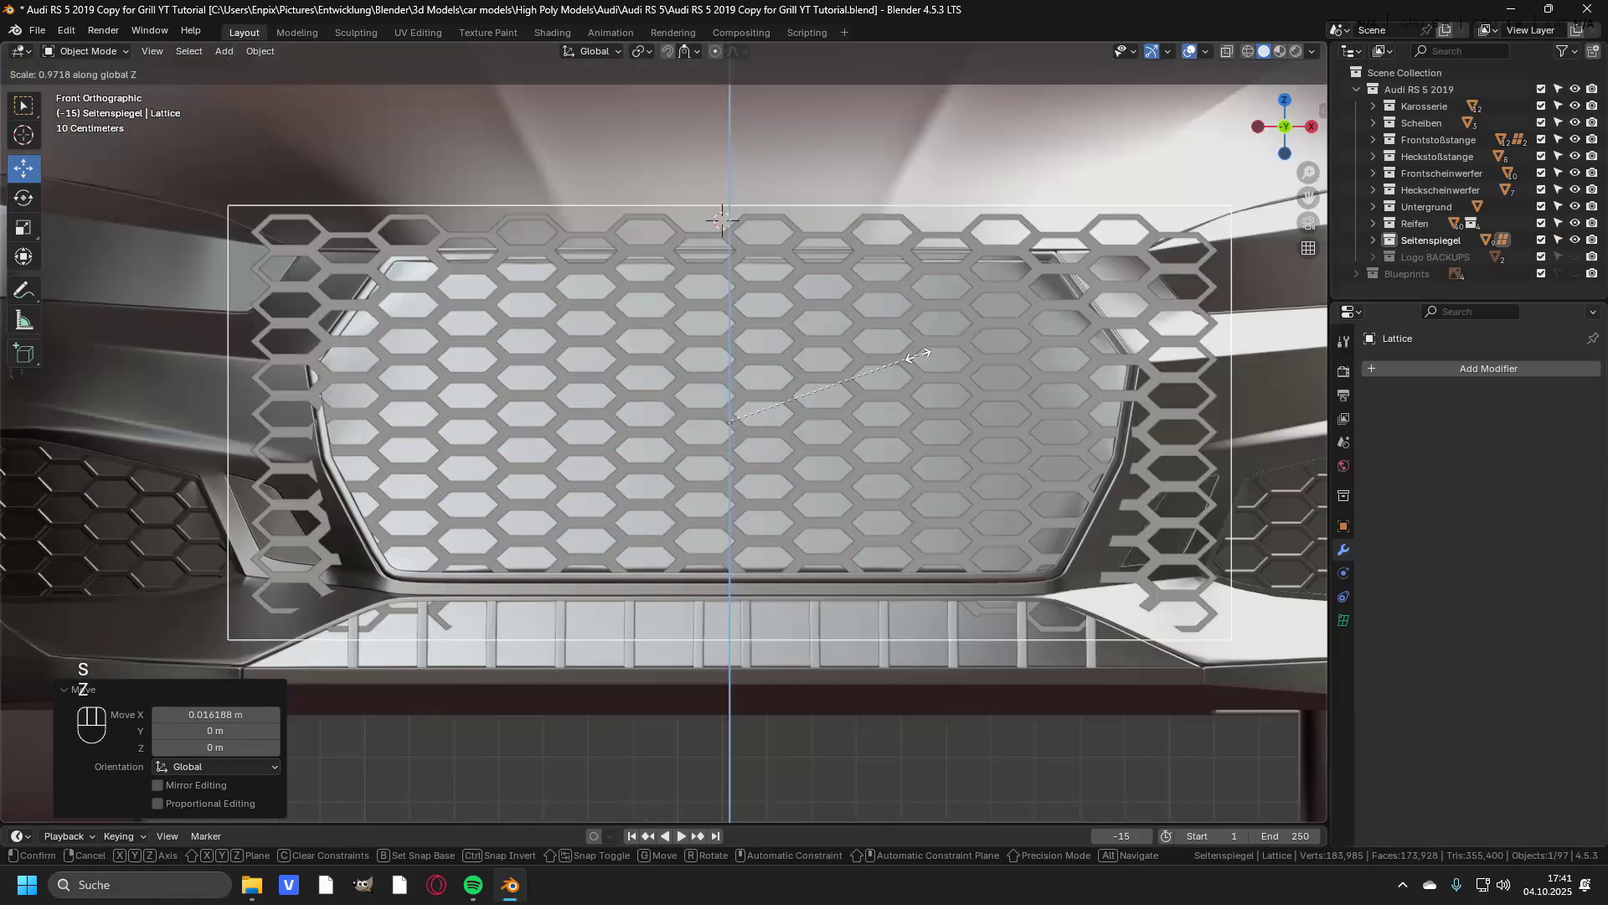
{"action": "left_click", "coordinate": [922, 360]}
{"action": "key", "text": "s"}
Align the lattice with the honeycomb grid along Y and scale its depth by 0.106 along Y.
{"action": "key", "text": "KP_3"}
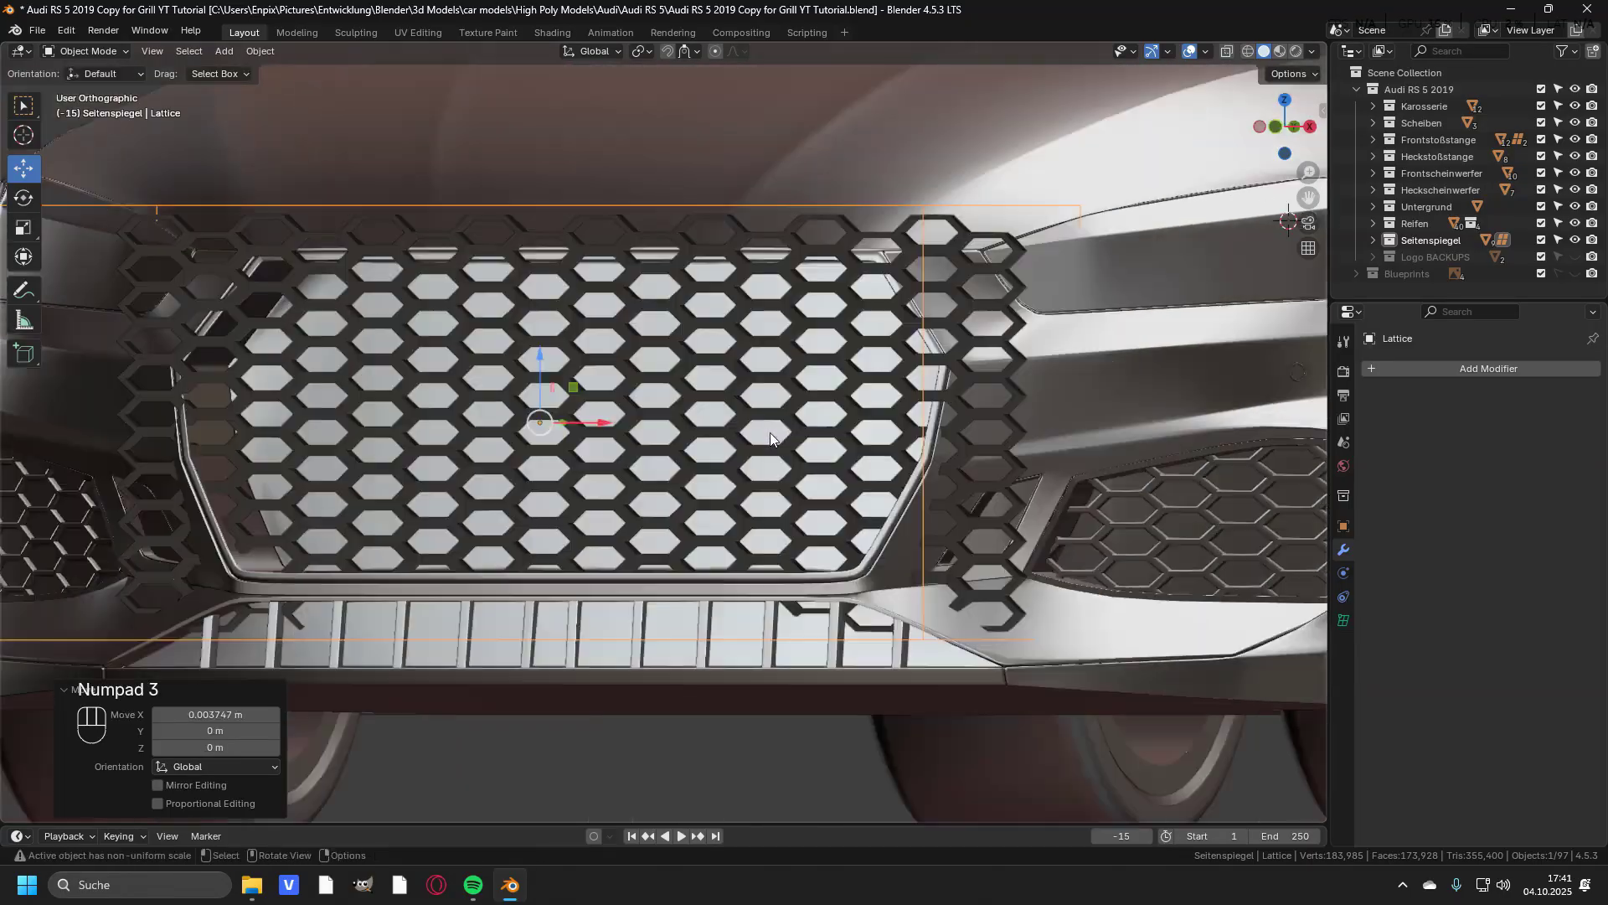
{"action": "scroll", "coordinate": [757, 441], "scroll_direction": "down", "scroll_amount": 2}
{"action": "middle_click_drag", "start_coordinate": [471, 447], "coordinate": [752, 424], "text": "shift"}
{"action": "scroll", "coordinate": [752, 424], "scroll_direction": "up", "scroll_amount": 4}
{"action": "left_click_drag", "start_coordinate": [550, 379], "coordinate": [664, 410]}
{"action": "scroll", "coordinate": [664, 410], "scroll_direction": "down", "scroll_amount": 2}
{"action": "key", "text": "s"}
{"action": "key", "text": "y"}
{"action": "left_click", "coordinate": [664, 383]}
{"action": "middle_click_drag", "start_coordinate": [672, 380], "coordinate": [1082, 407]}
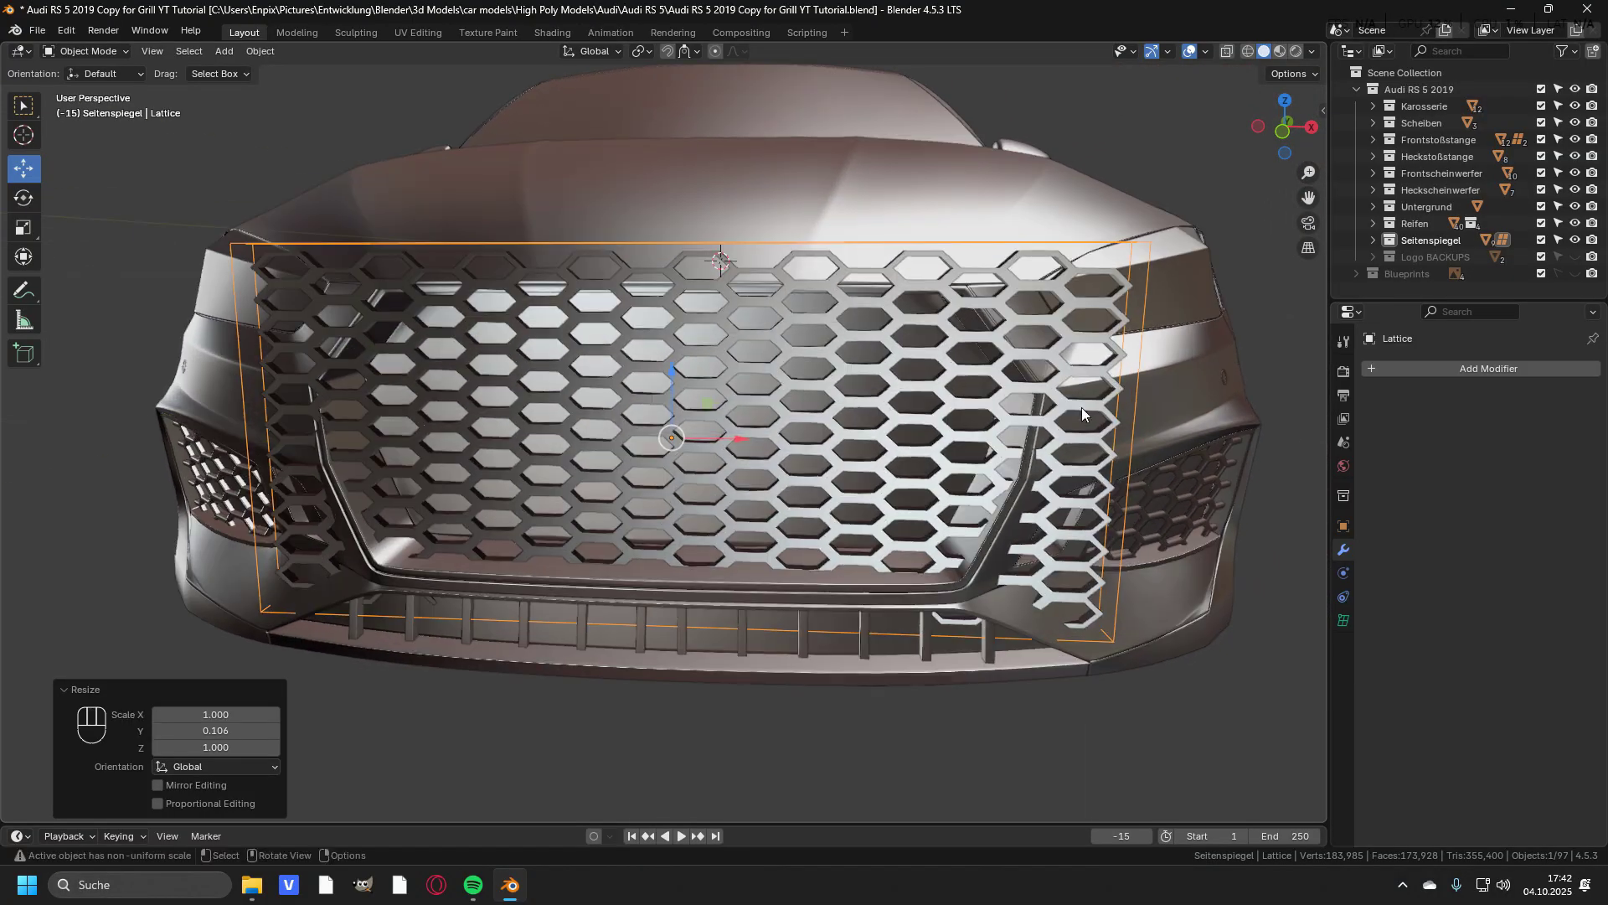
Set the lattice resolution to 7 in U and 4 in W.
{"action": "left_click", "coordinate": [1343, 621]}
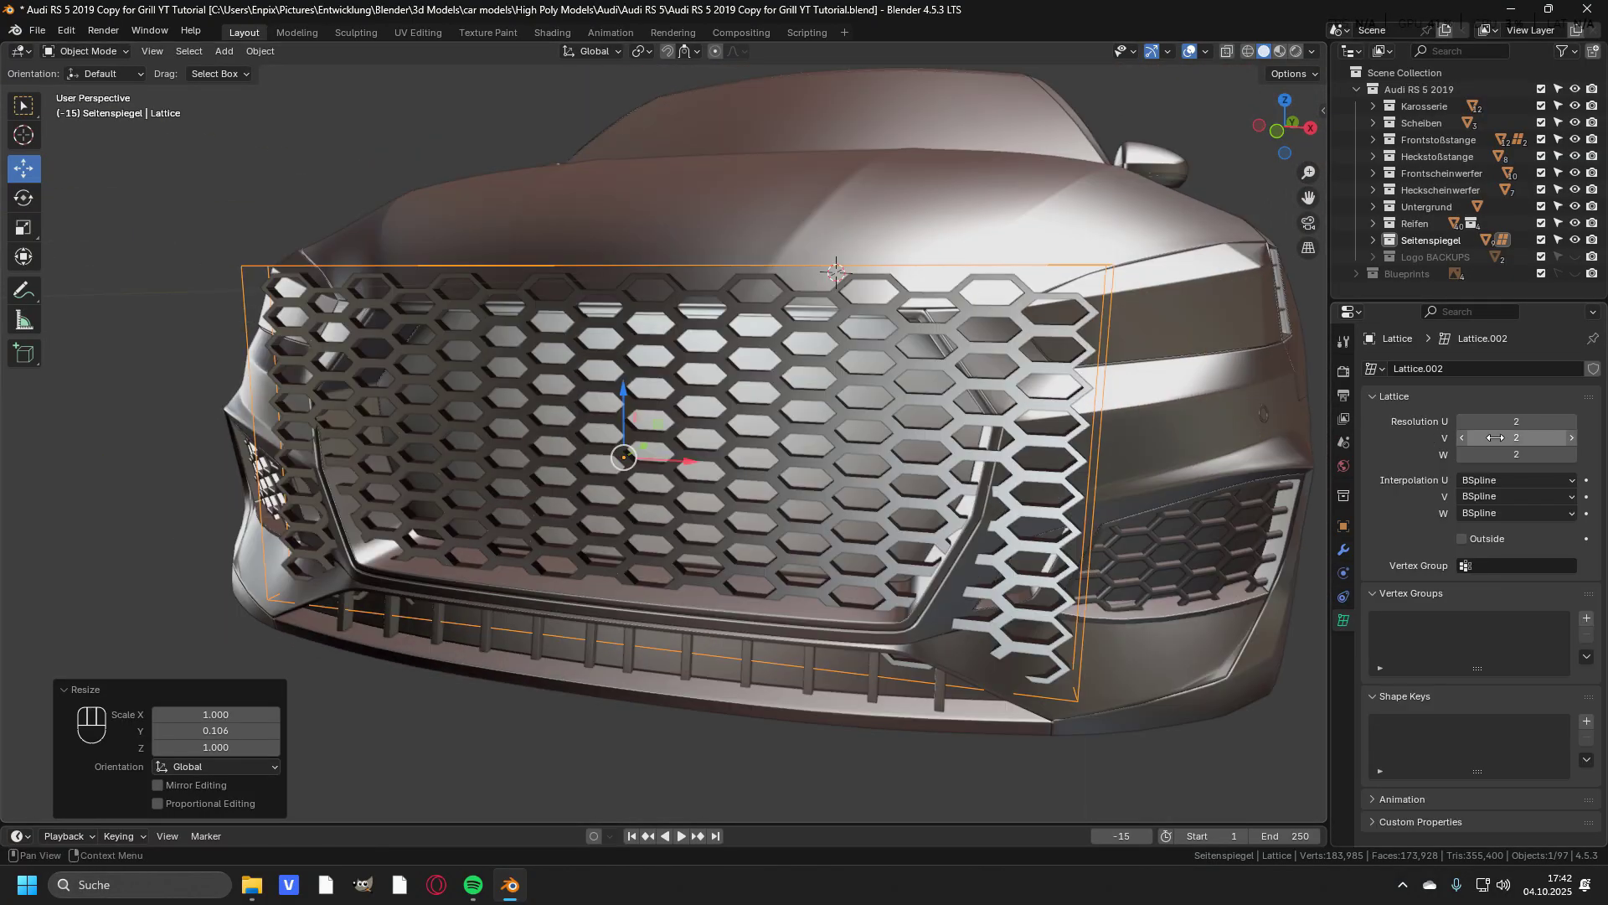
{"action": "left_click", "coordinate": [1573, 423]}
{"action": "left_click", "coordinate": [1573, 424]}
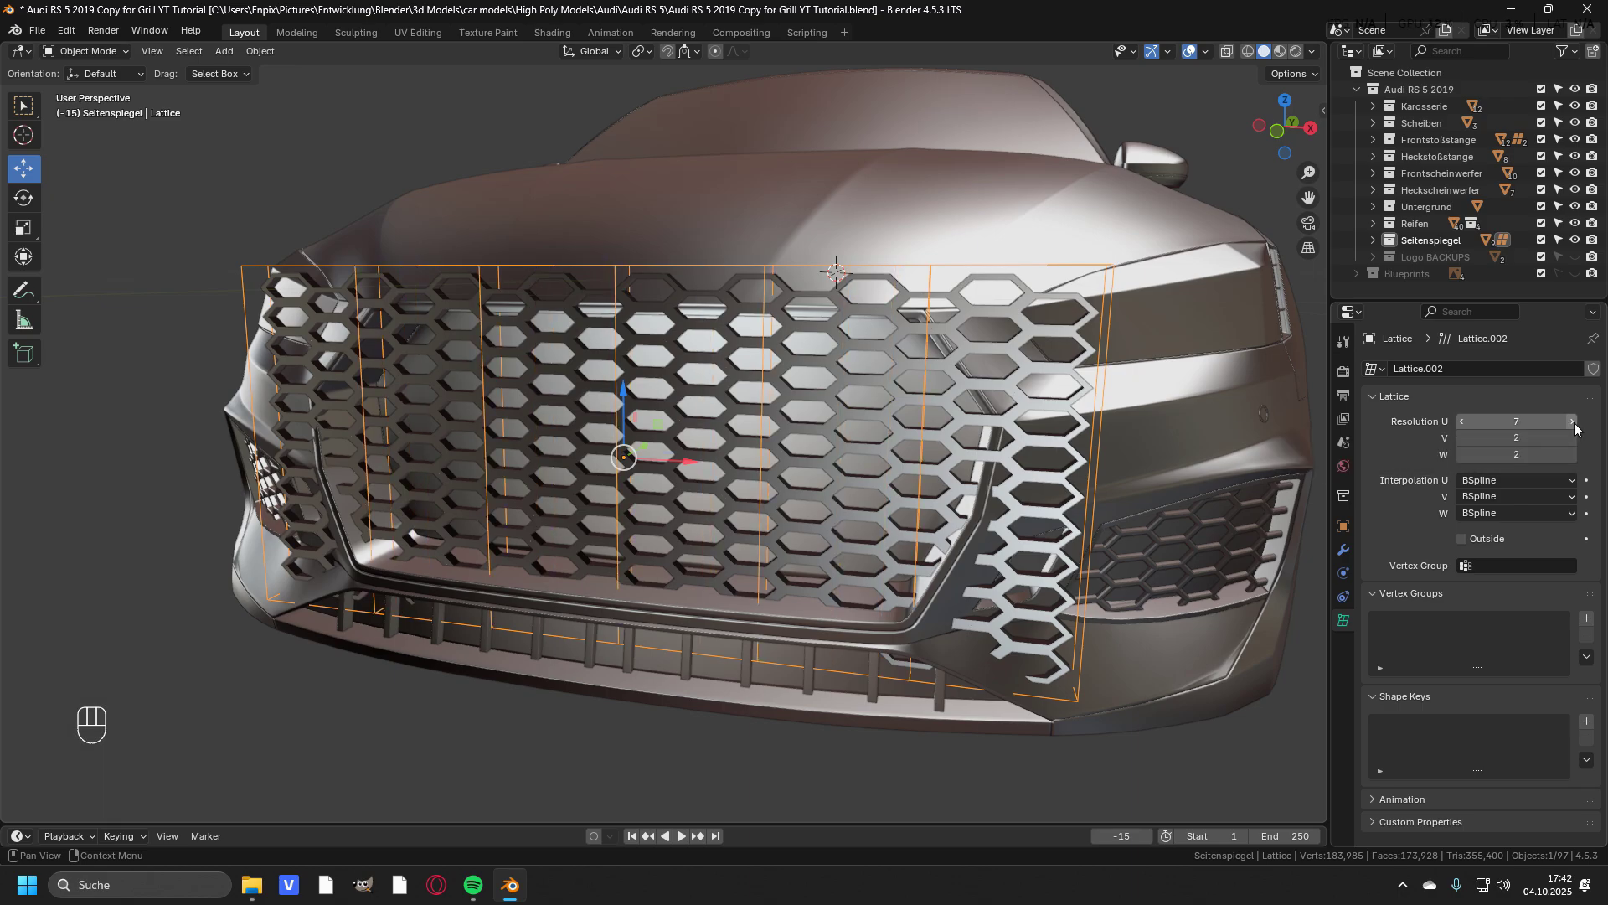
{"action": "middle_click_drag", "start_coordinate": [1093, 461], "coordinate": [883, 434]}
{"action": "left_click", "coordinate": [1572, 455]}
{"action": "left_click", "coordinate": [1572, 454]}
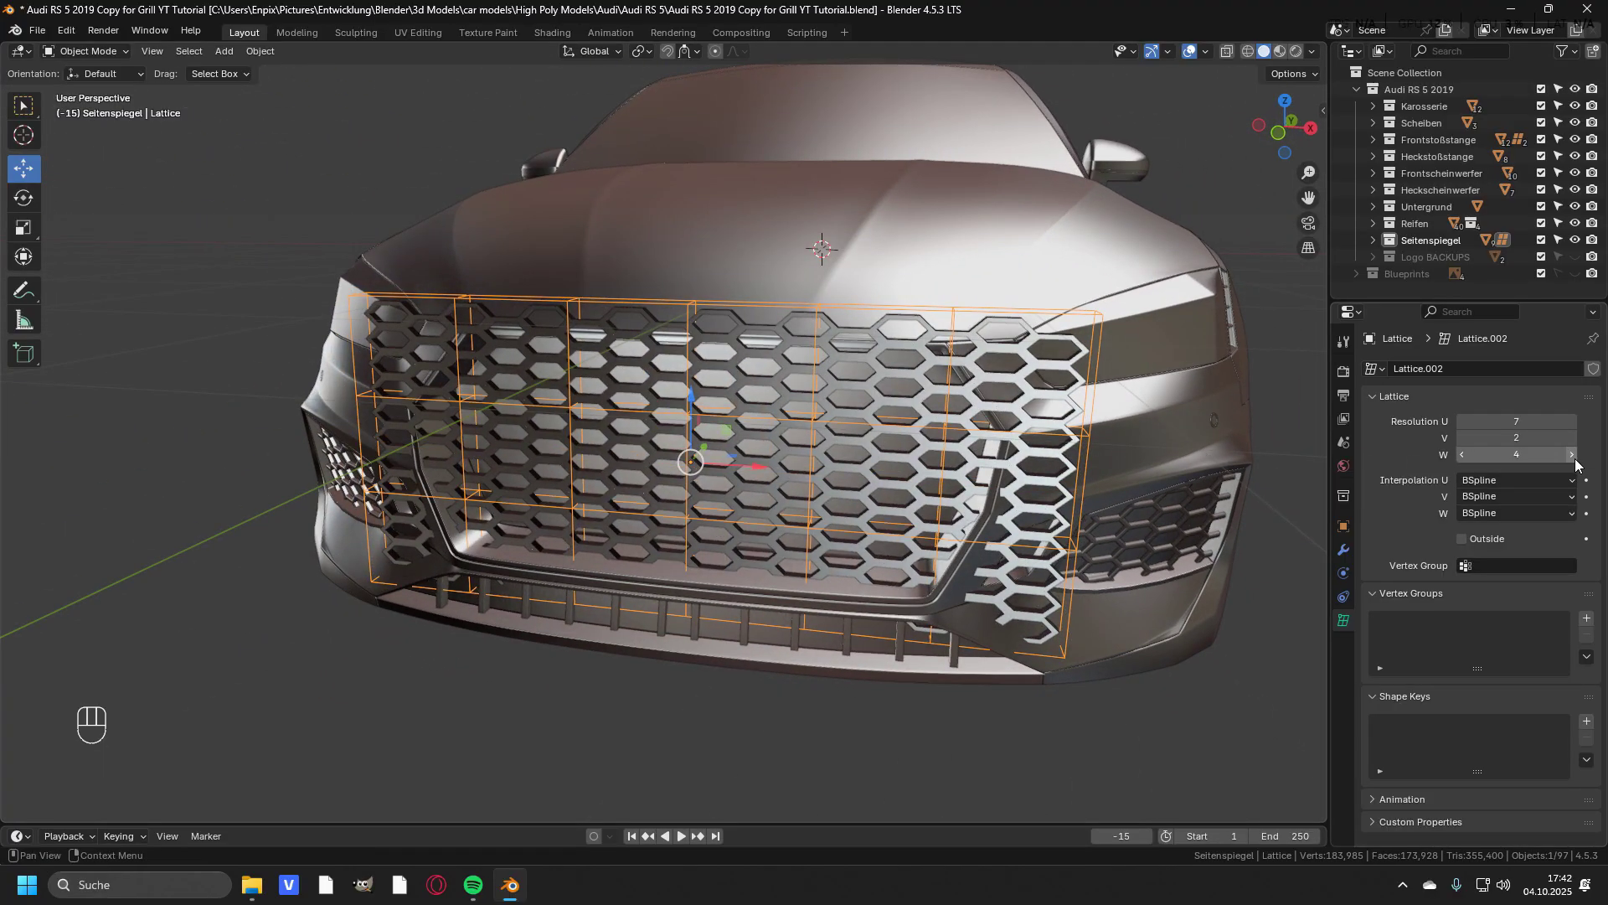
{"action": "mouse_move", "coordinate": [922, 452]}
{"action": "middle_mouse_down"}
{"action": "mouse_move", "coordinate": [797, 486]}
{"action": "mouse_move", "coordinate": [879, 477]}
{"action": "mouse_move", "coordinate": [911, 440]}
{"action": "middle_mouse_up"}
Parent the honeycomb grid to the lattice with Lattice Deform.
{"action": "key", "text": "alt+a"}
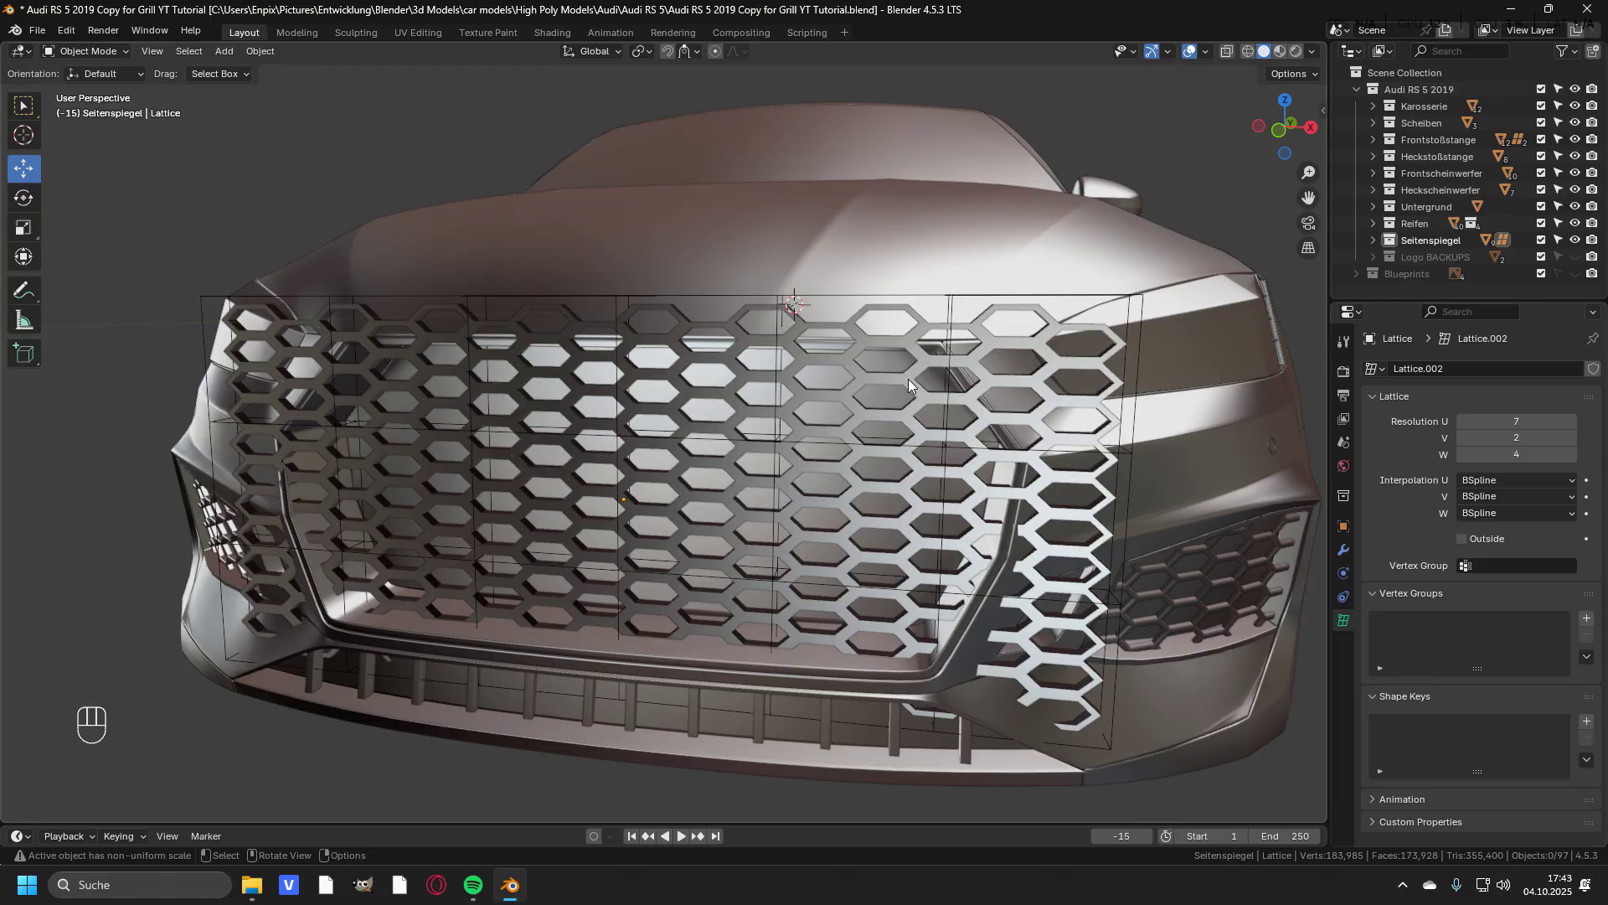
{"action": "left_click", "coordinate": [908, 378]}
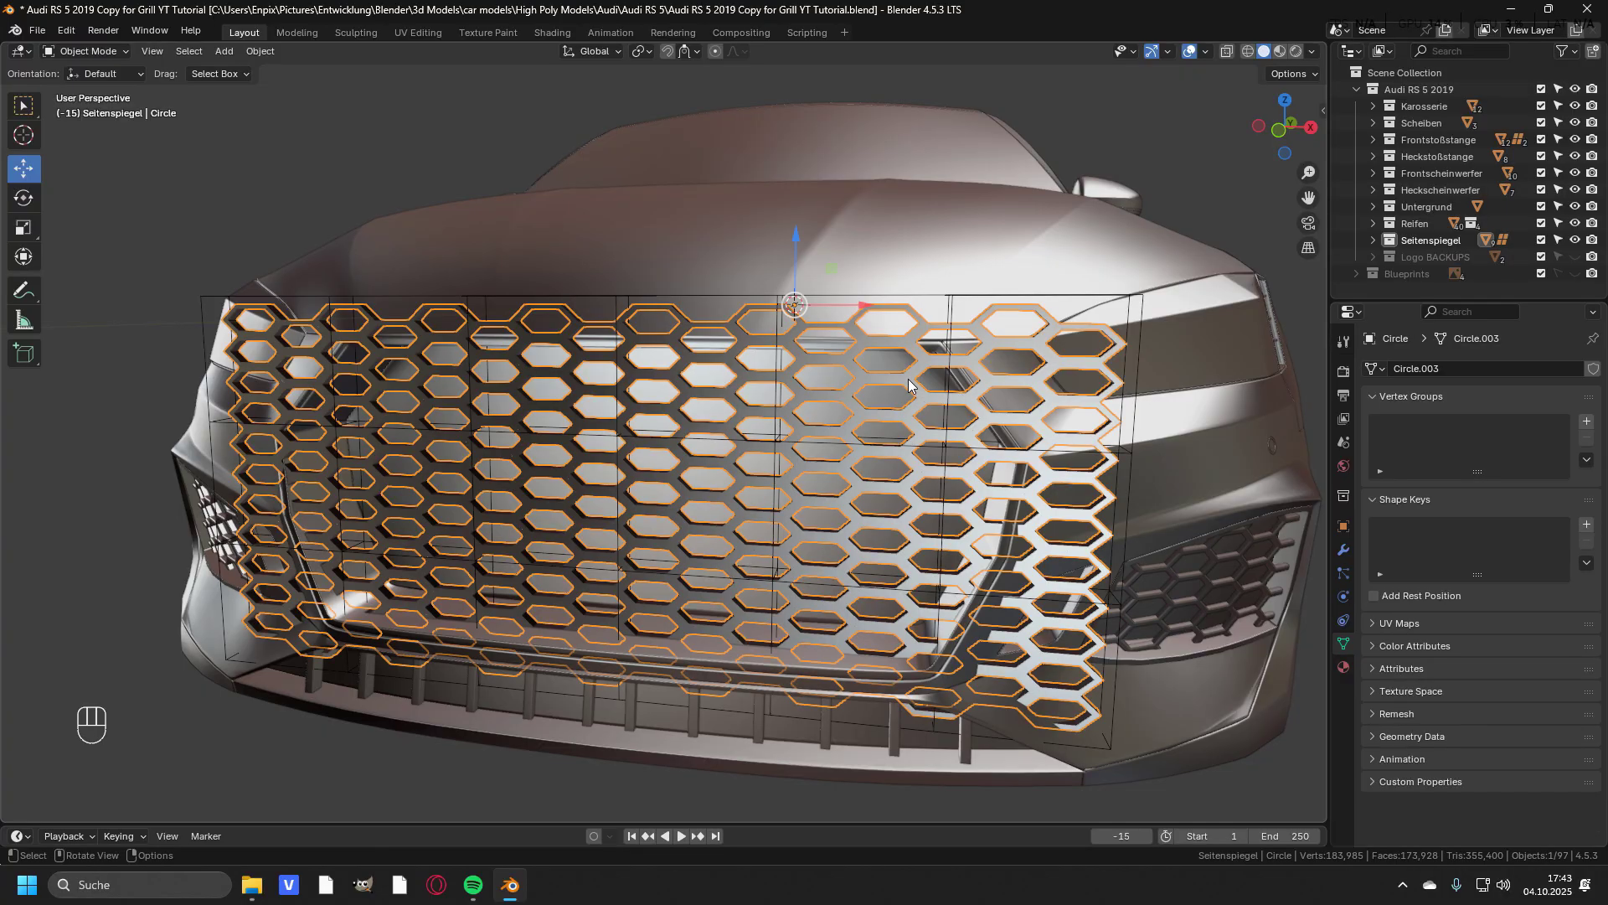
{"action": "left_click", "coordinate": [1142, 313], "text": "shift"}
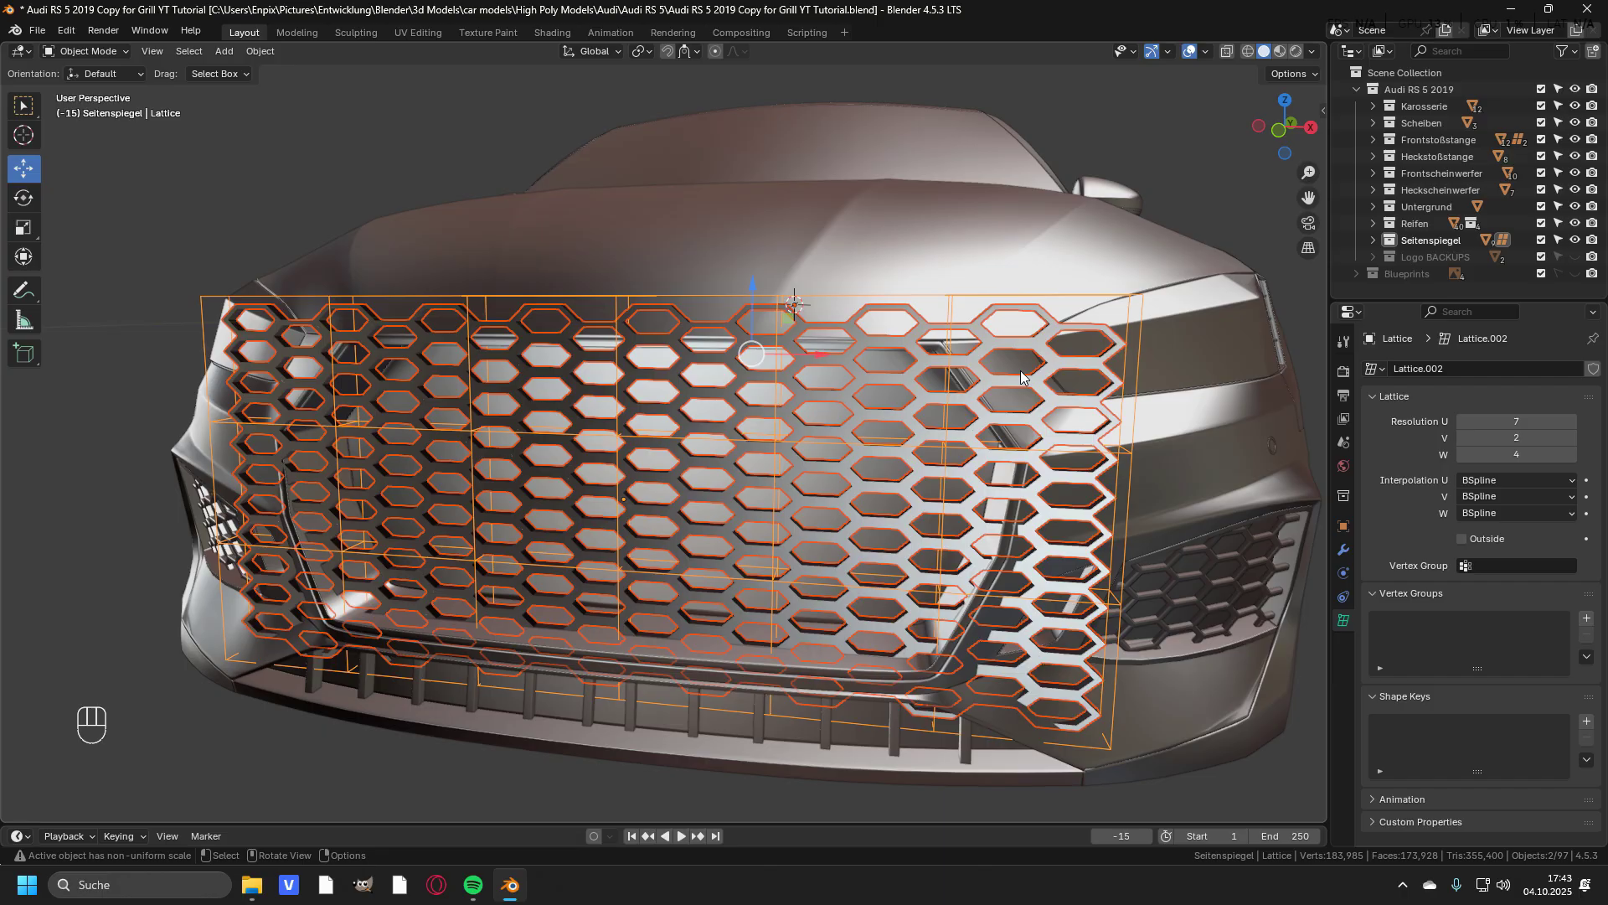
{"action": "key", "text": "ctrl+p"}
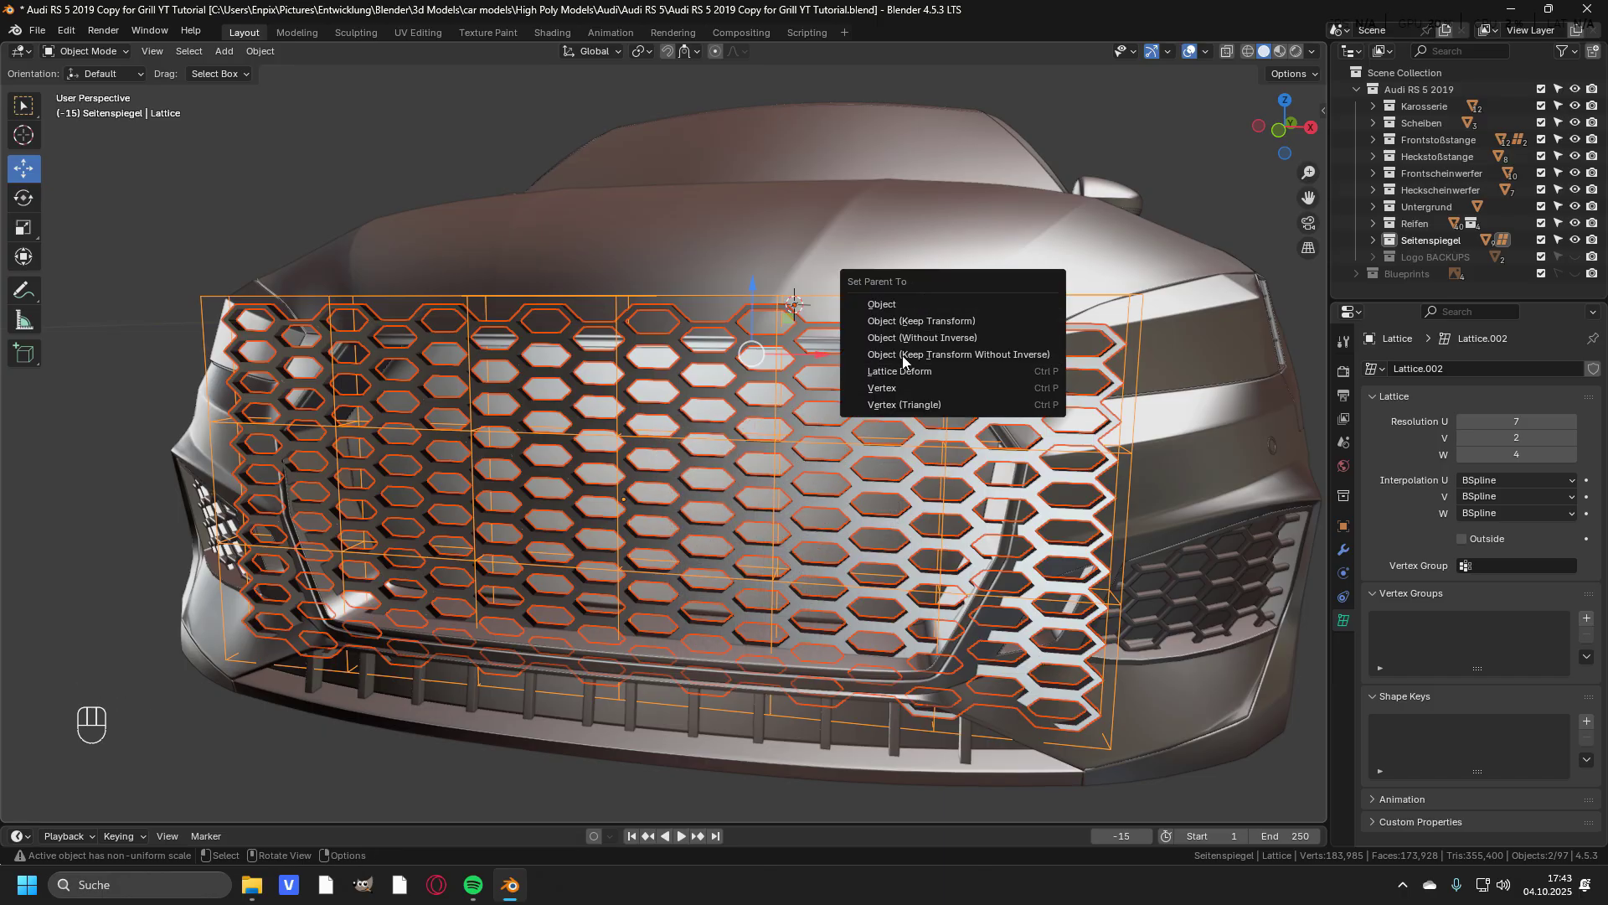
{"action": "left_click", "coordinate": [915, 376]}
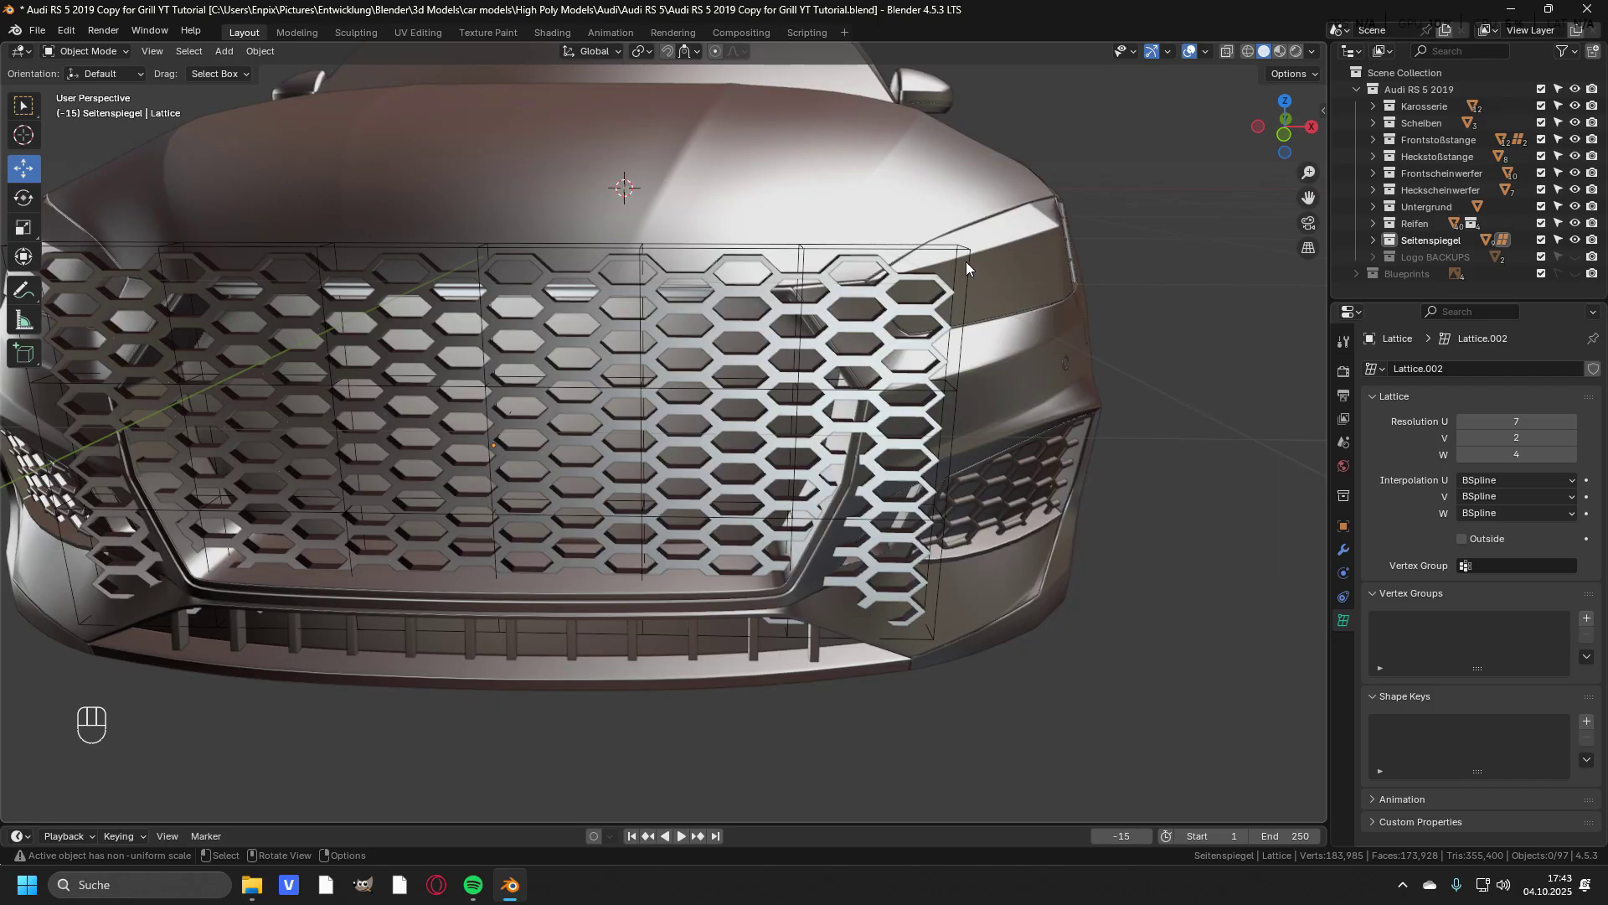
Switch the lattice to Edit Mode and try moving the two control points at its upper outer corner.
{"action": "left_click", "coordinate": [967, 260]}
{"action": "key", "text": "Tab"}
{"action": "middle_click_drag", "start_coordinate": [1005, 293], "coordinate": [1016, 330]}
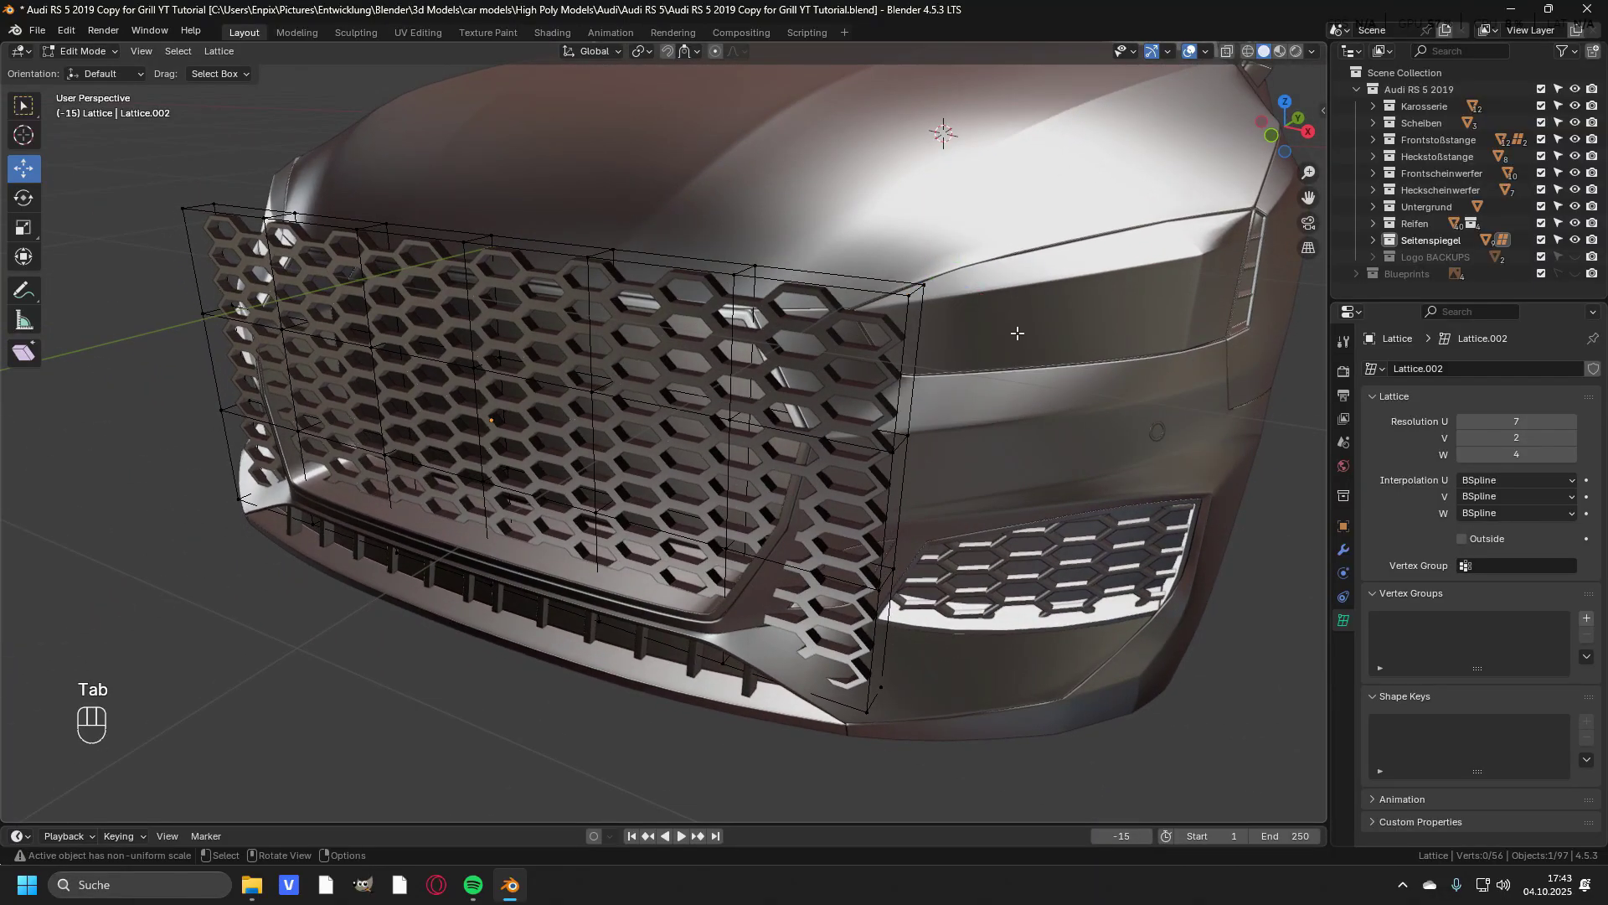
{"action": "left_click_drag", "start_coordinate": [1076, 306], "coordinate": [1012, 219], "text": "shift"}
{"action": "middle_click_drag", "start_coordinate": [1060, 288], "coordinate": [1063, 300]}
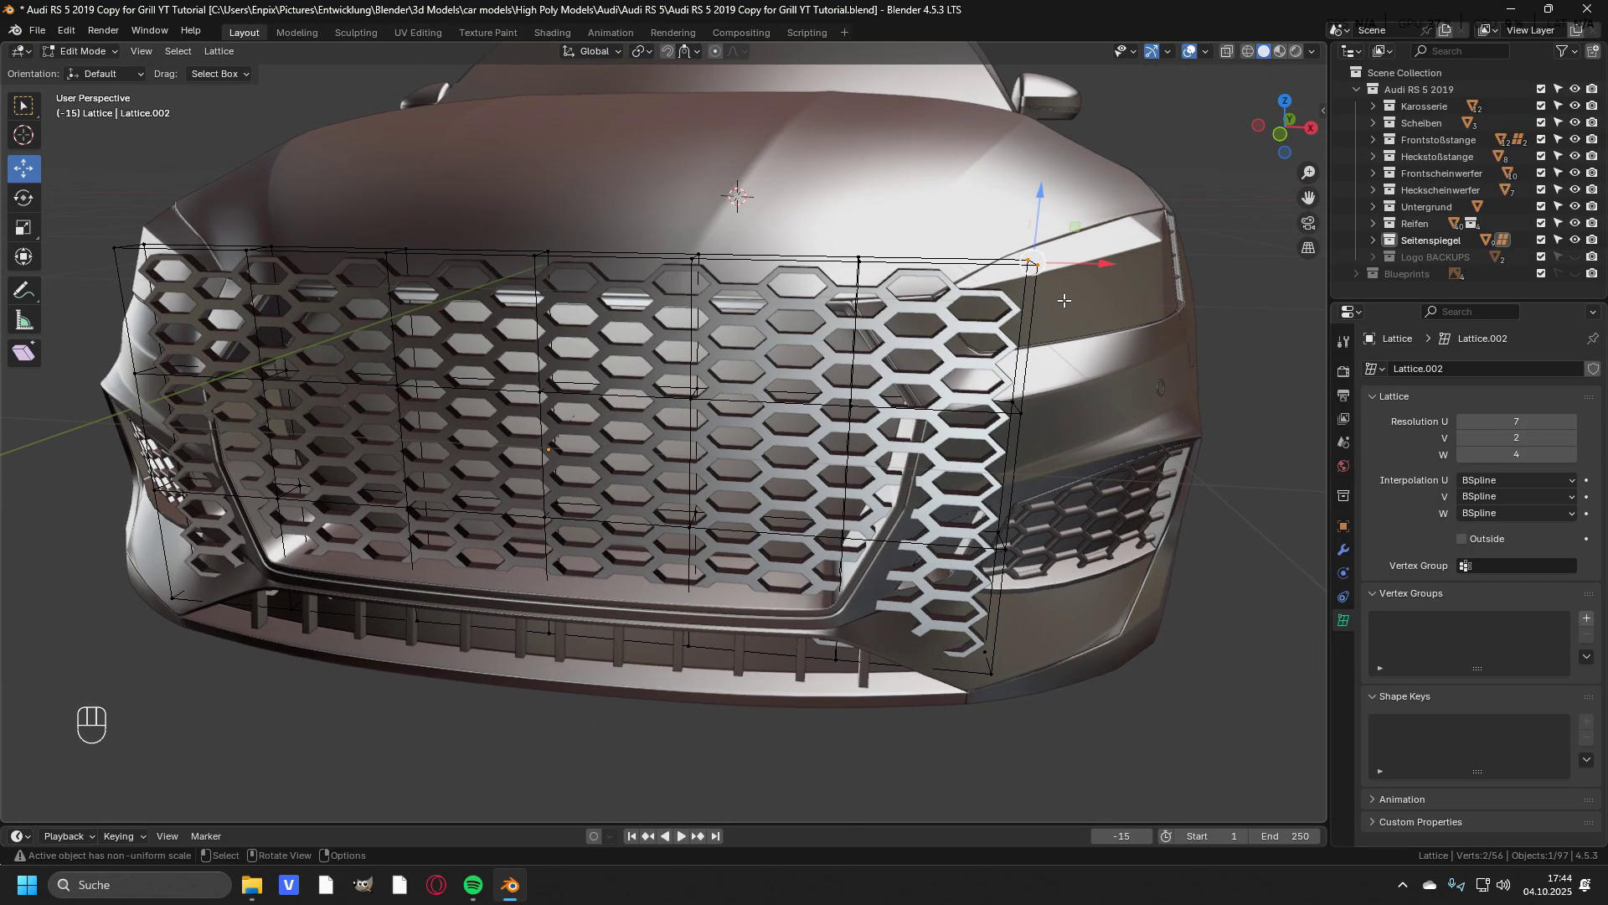
{"action": "key", "text": "g"}
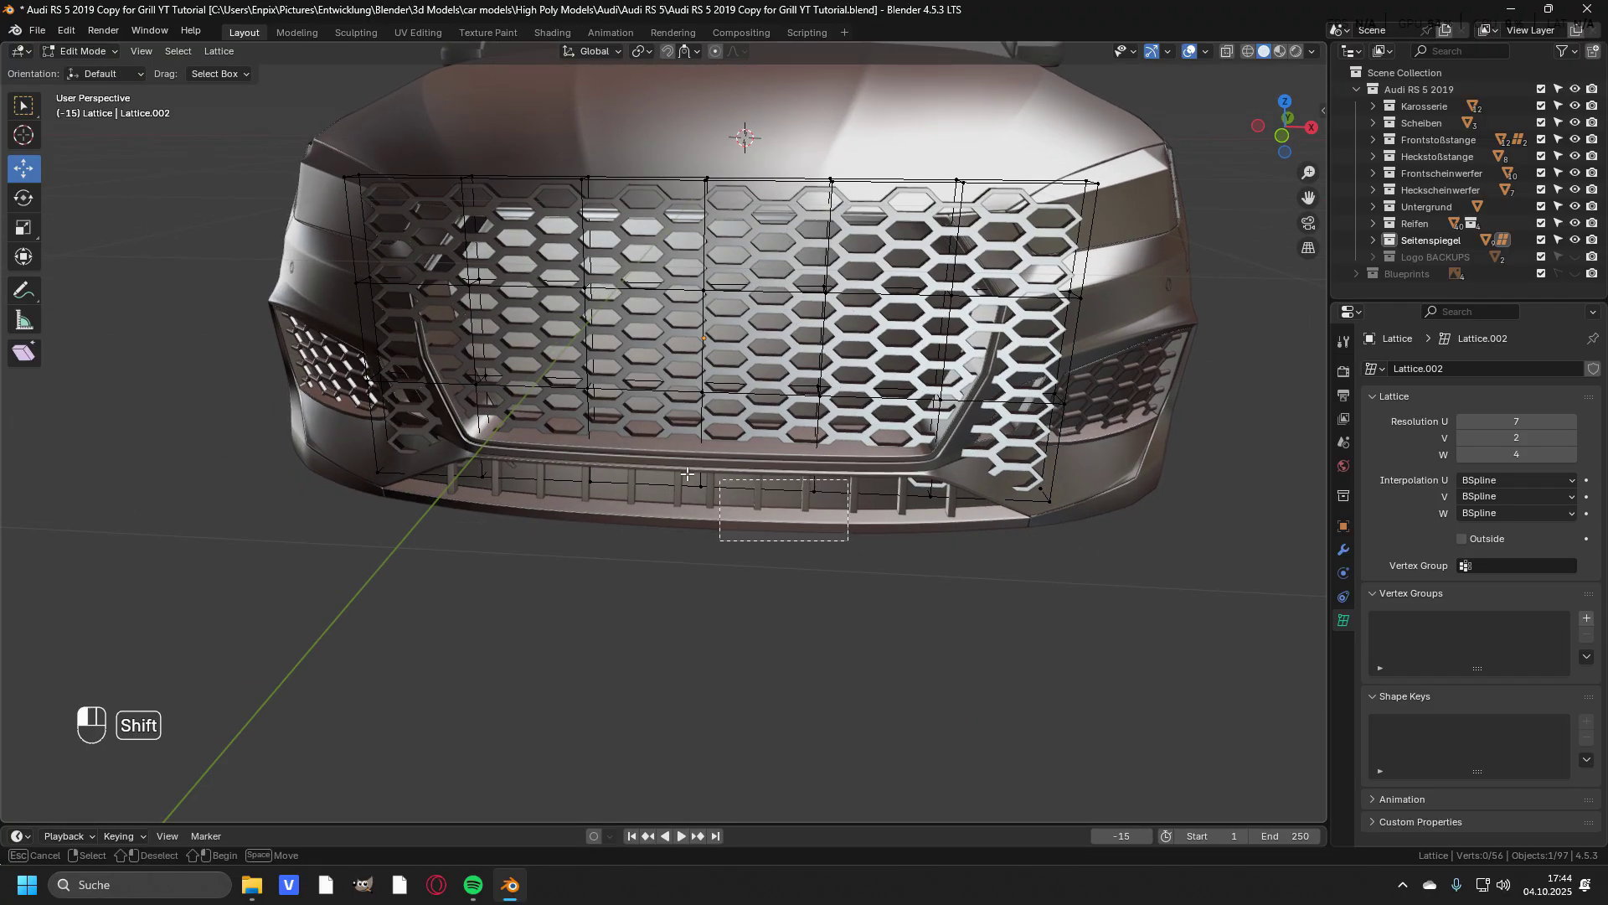
Pull the selected middle control points on the lattice's lower edge forward along Y to follow the bumper's curve.
{"action": "middle_click_drag", "start_coordinate": [892, 444], "coordinate": [786, 445]}
{"action": "scroll", "coordinate": [786, 469], "scroll_direction": "up", "scroll_amount": 3}
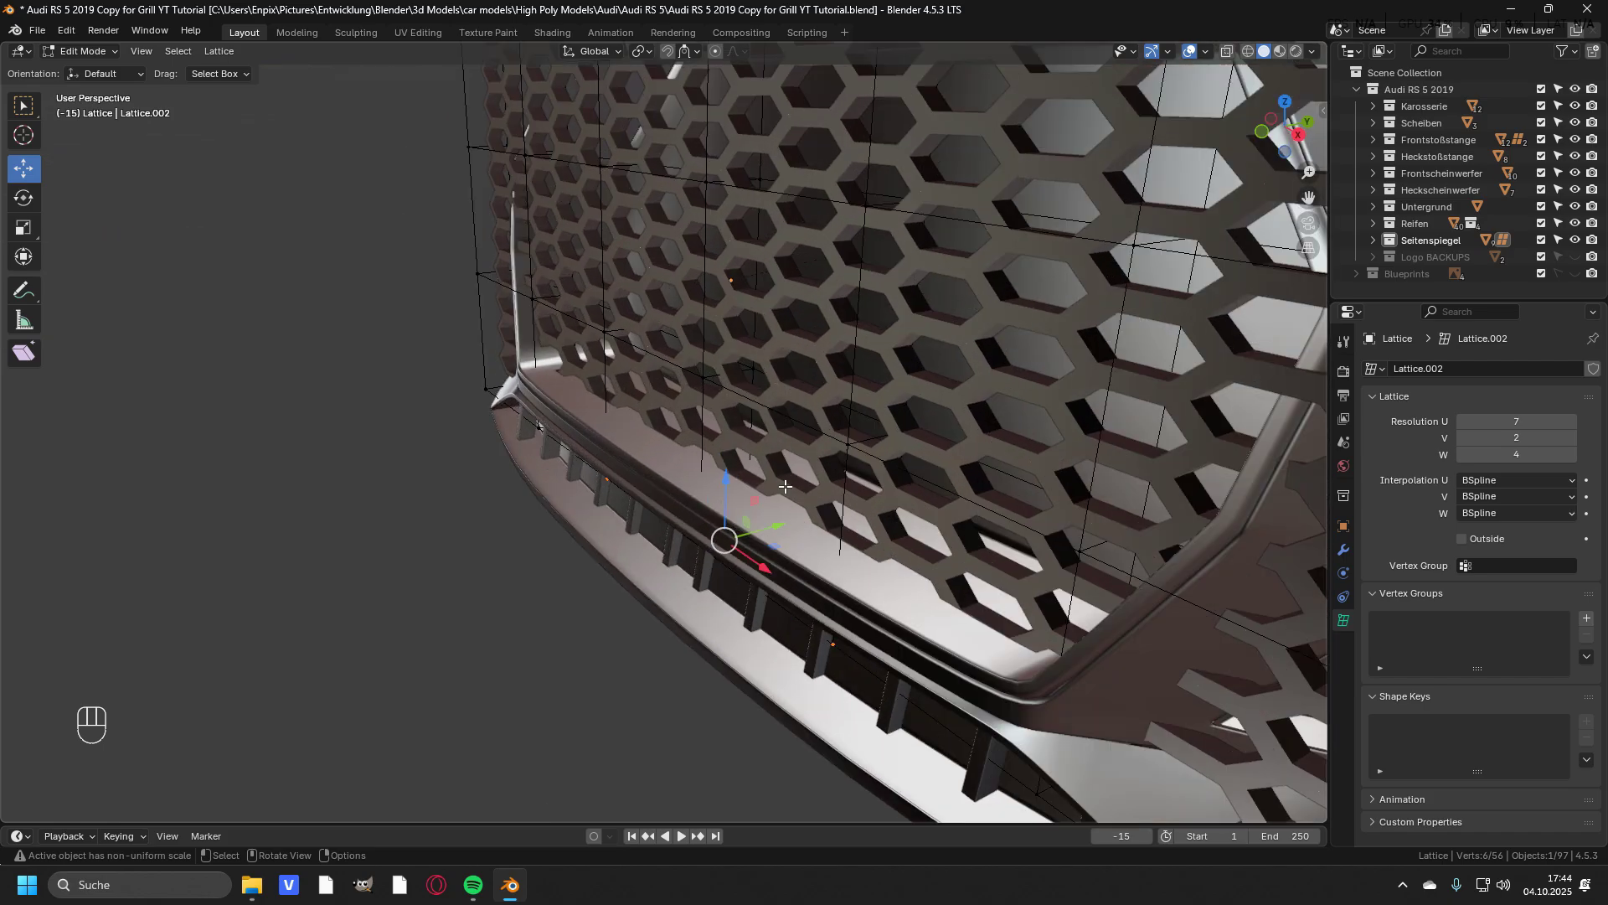
{"action": "left_click_drag", "start_coordinate": [778, 528], "coordinate": [724, 555]}
{"action": "middle_click_drag", "start_coordinate": [800, 478], "coordinate": [854, 473], "text": "shift"}
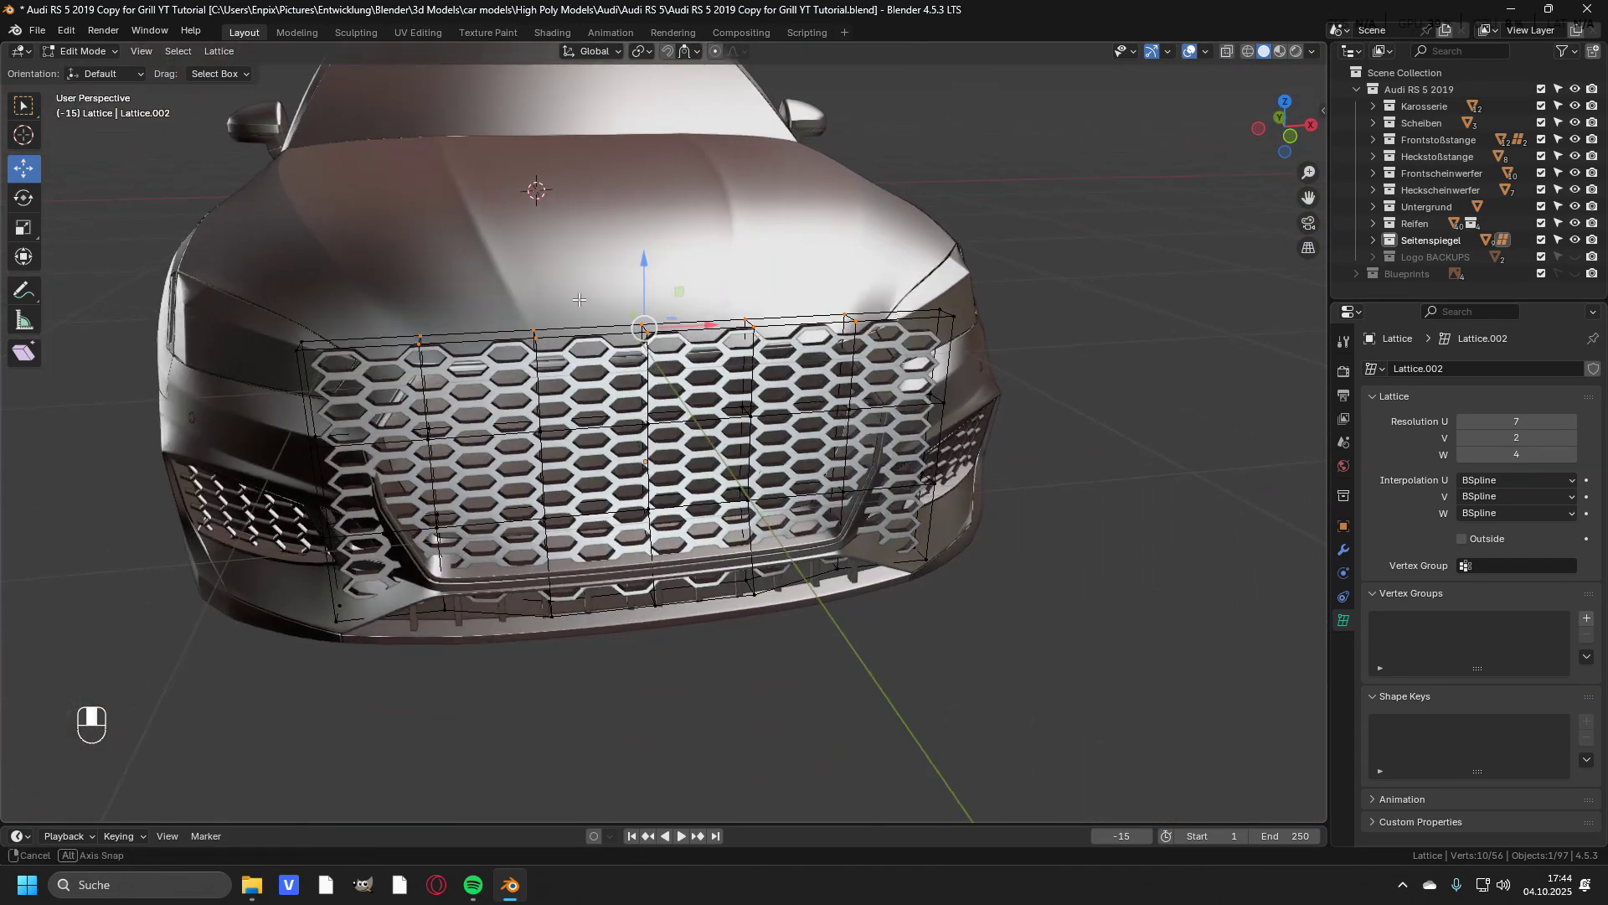
Move the selected middle control points on the lattice's upper edge along Y to follow the bumper's curve.
{"action": "middle_click_drag", "start_coordinate": [579, 300], "coordinate": [653, 292]}
{"action": "scroll", "coordinate": [654, 292], "scroll_direction": "up", "scroll_amount": 3}
{"action": "left_click_drag", "start_coordinate": [681, 228], "coordinate": [630, 222]}
Select the control point at the lattice's lower outer corner and adjust its depth toward the bumper.
{"action": "middle_click_drag", "start_coordinate": [636, 251], "coordinate": [1047, 362]}
{"action": "scroll", "coordinate": [890, 380], "scroll_direction": "down", "scroll_amount": 4}
{"action": "scroll", "coordinate": [796, 363], "scroll_direction": "up", "scroll_amount": 3}
{"action": "middle_click_drag", "start_coordinate": [797, 362], "coordinate": [938, 453], "text": "shift"}
{"action": "left_click_drag", "start_coordinate": [524, 402], "coordinate": [751, 494]}
{"action": "scroll", "coordinate": [689, 458], "scroll_direction": "up", "scroll_amount": 1}
{"action": "key", "text": "z"}
{"action": "key", "text": "z"}
{"action": "left_click_drag", "start_coordinate": [674, 436], "coordinate": [647, 453]}
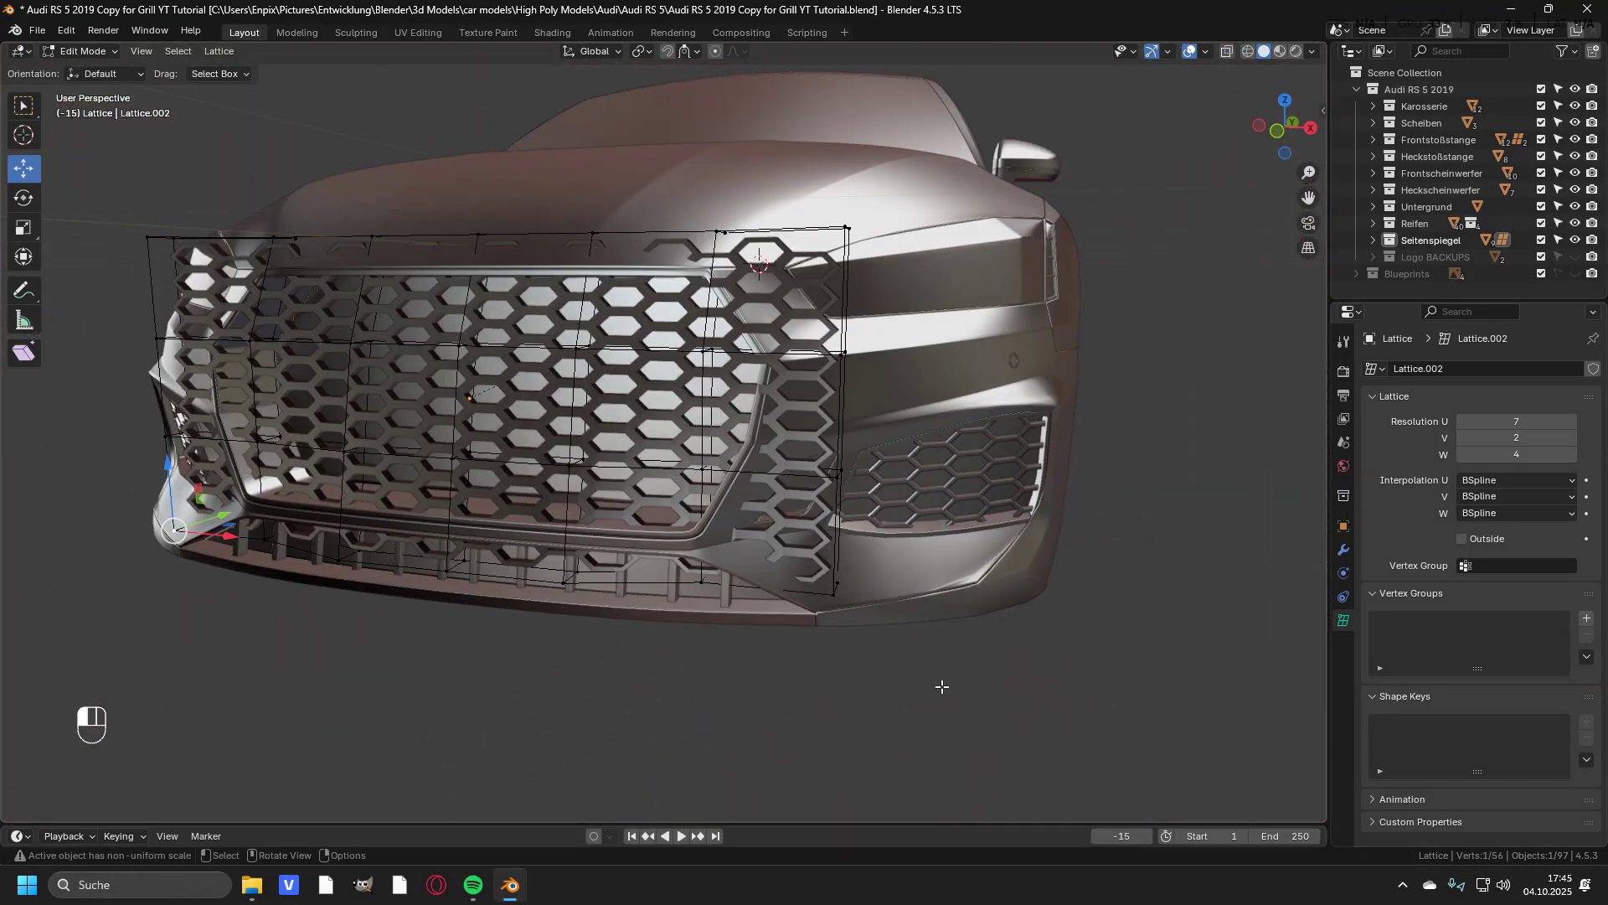
Add further control points on the lattice's side to the selection and shift them along Y.
{"action": "middle_click_drag", "start_coordinate": [603, 418], "coordinate": [829, 402]}
{"action": "scroll", "coordinate": [787, 402], "scroll_direction": "down", "scroll_amount": 2}
{"action": "left_click_drag", "start_coordinate": [394, 350], "coordinate": [527, 383], "text": "shift"}
{"action": "middle_click_drag", "start_coordinate": [528, 383], "coordinate": [686, 368]}
{"action": "left_click_drag", "start_coordinate": [696, 272], "coordinate": [670, 272]}
{"action": "middle_click_drag", "start_coordinate": [671, 352], "coordinate": [469, 360], "text": "shift"}
Select the outer control points on both sides of the lattice and nudge them along Y to fit the grille frame.
{"action": "left_click_drag", "start_coordinate": [238, 297], "coordinate": [356, 448]}
{"action": "left_click_drag", "start_coordinate": [829, 281], "coordinate": [913, 419], "text": "shift"}
{"action": "mouse_move", "coordinate": [846, 394]}
{"action": "middle_mouse_down"}
{"action": "mouse_move", "coordinate": [767, 382]}
{"action": "mouse_move", "coordinate": [829, 369]}
{"action": "middle_mouse_up"}
{"action": "left_click_drag", "start_coordinate": [670, 323], "coordinate": [657, 325]}
{"action": "left_click", "coordinate": [930, 351]}
{"action": "middle_click_drag", "start_coordinate": [955, 360], "coordinate": [745, 377]}
{"action": "middle_click_drag", "start_coordinate": [586, 377], "coordinate": [695, 443], "text": "shift"}
{"action": "scroll", "coordinate": [695, 443], "scroll_direction": "up", "scroll_amount": 2}
{"action": "middle_click_drag", "start_coordinate": [695, 444], "coordinate": [963, 440]}
{"action": "scroll", "coordinate": [838, 440], "scroll_direction": "down", "scroll_amount": 4}
Return the lattice to Object Mode and hide it so only the bent honeycomb grid is shown.
{"action": "key", "text": "Tab"}
{"action": "left_click", "coordinate": [963, 440]}
{"action": "middle_click_drag", "start_coordinate": [963, 439], "coordinate": [857, 436]}
{"action": "middle_click_drag", "start_coordinate": [787, 398], "coordinate": [952, 343]}
{"action": "scroll", "coordinate": [822, 396], "scroll_direction": "up", "scroll_amount": 1}
{"action": "left_click", "coordinate": [907, 338]}
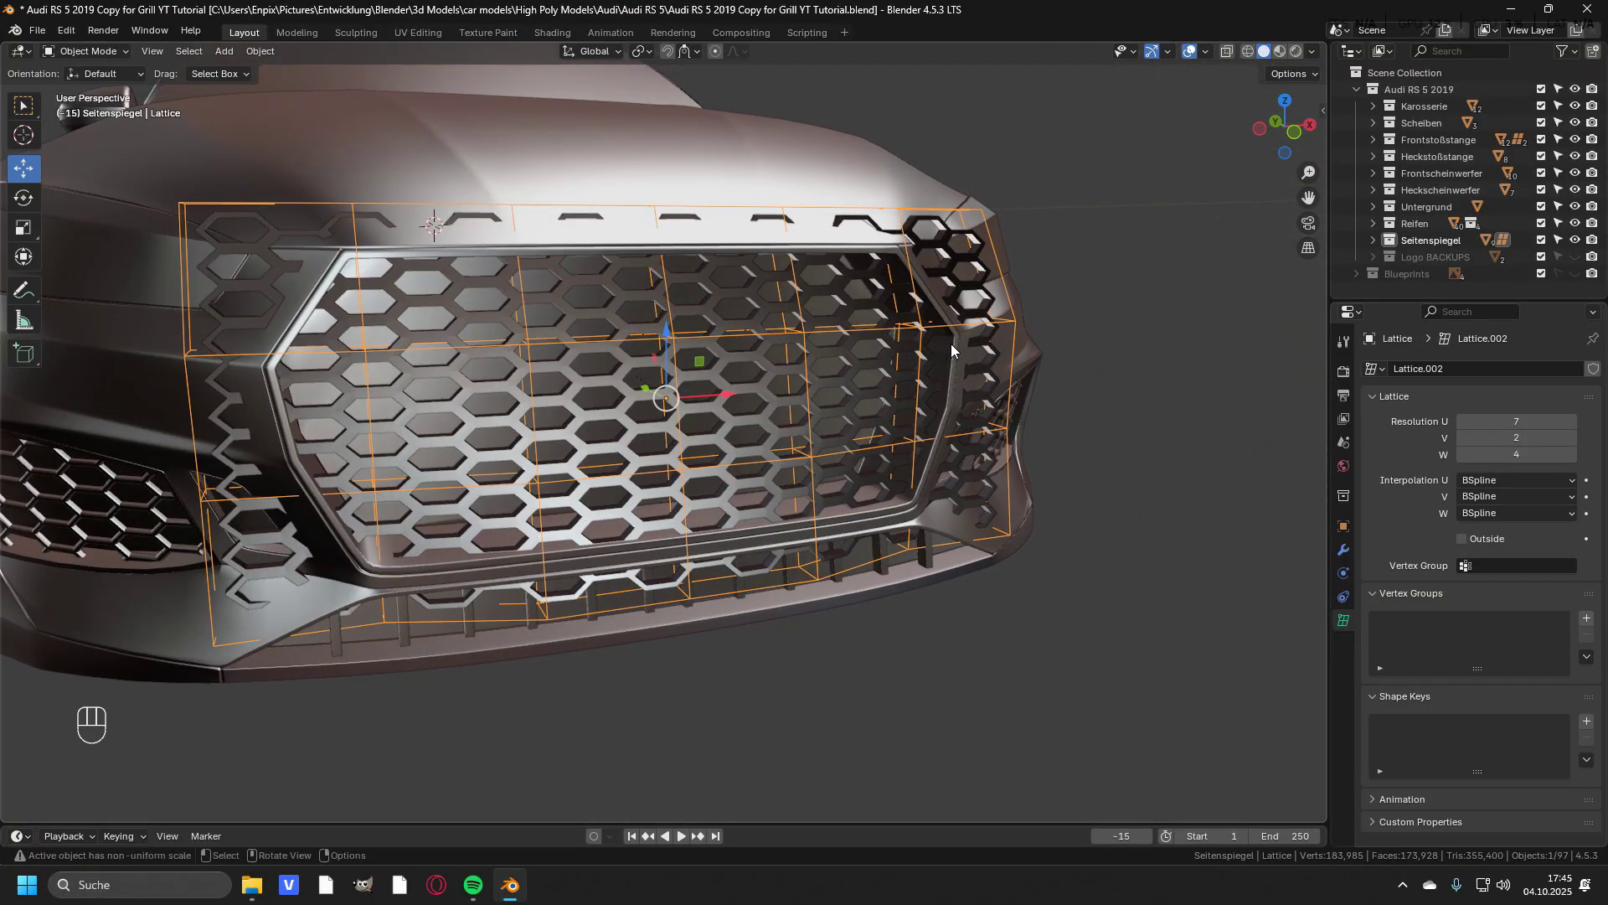
{"action": "scroll", "coordinate": [952, 344], "scroll_direction": "up", "scroll_amount": 3}
{"action": "key", "text": "h"}
{"action": "scroll", "coordinate": [933, 359], "scroll_direction": "down", "scroll_amount": 4}
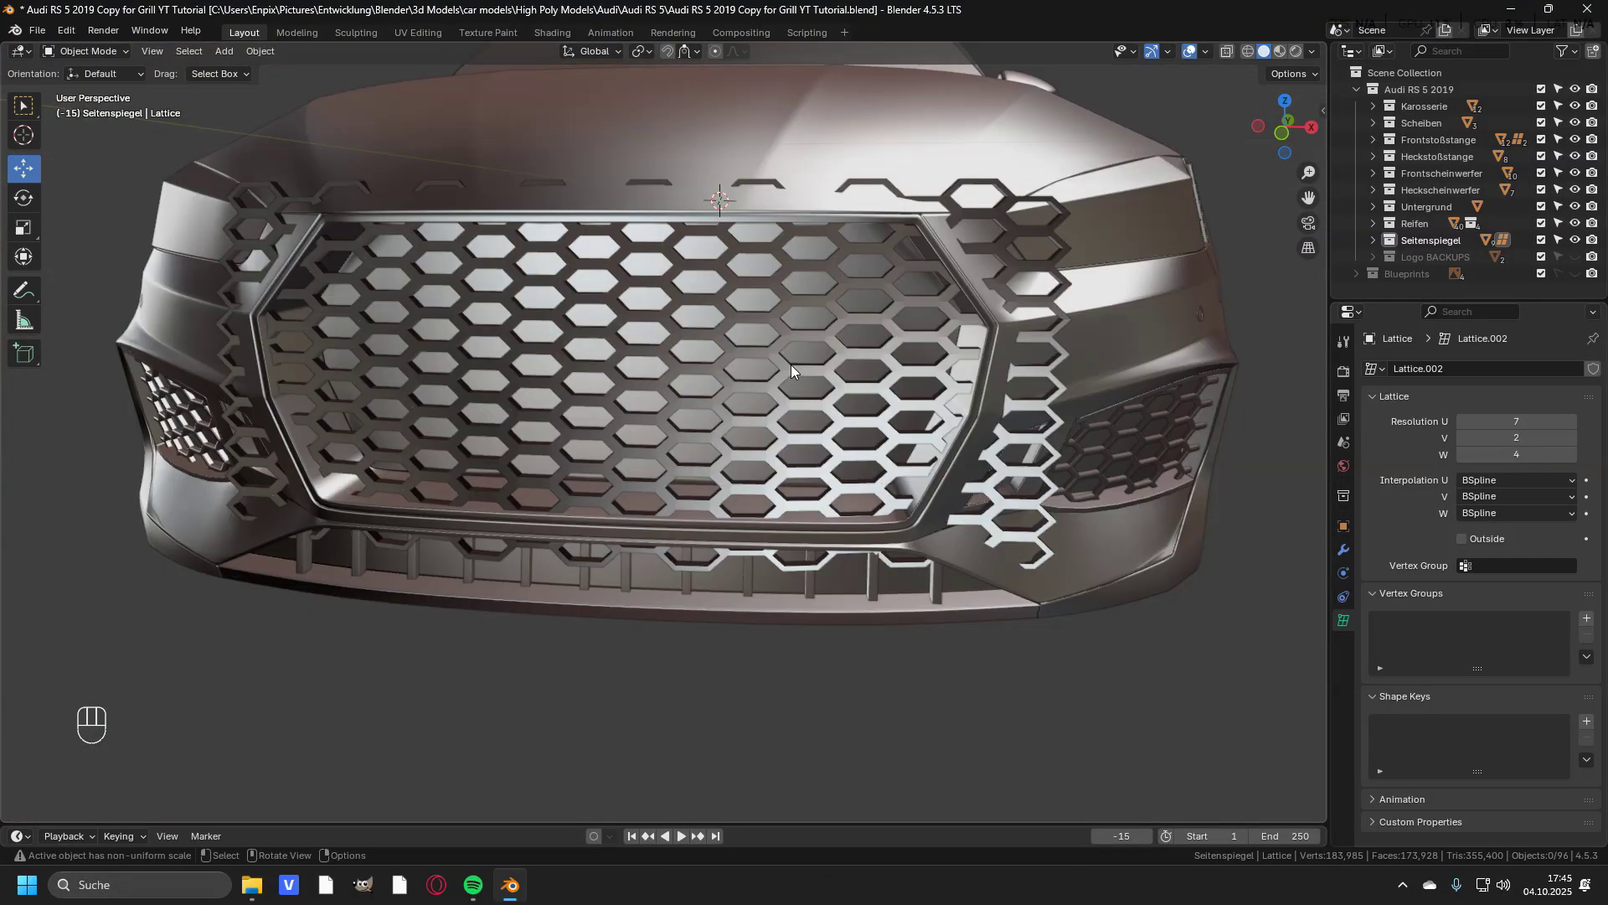
In front view, delete the vertices of the linked hexagons forming the honeycomb grid's outermost ring, in Edit Mode.
{"action": "key", "text": "KP_1"}
{"action": "scroll", "coordinate": [796, 359], "scroll_direction": "up", "scroll_amount": 4}
{"action": "scroll", "coordinate": [811, 390], "scroll_direction": "down", "scroll_amount": 2}
{"action": "left_click", "coordinate": [824, 391]}
{"action": "scroll", "coordinate": [825, 390], "scroll_direction": "down", "scroll_amount": 3}
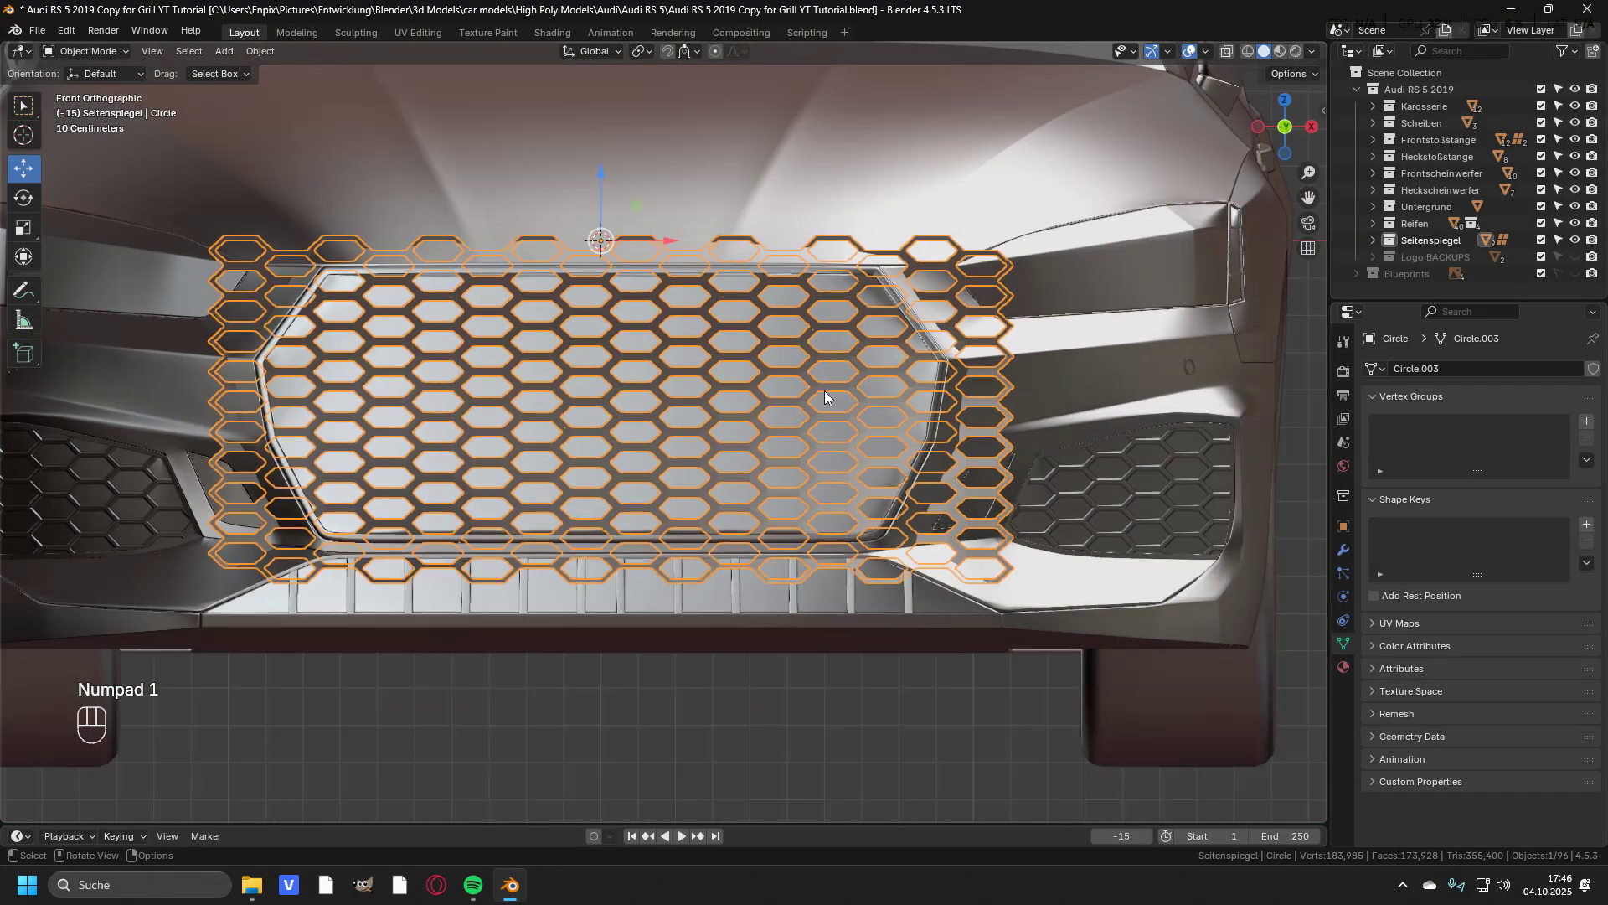
{"action": "key", "text": "Tab"}
{"action": "scroll", "coordinate": [1089, 334], "scroll_direction": "up", "scroll_amount": 1}
{"action": "key", "text": "l"}
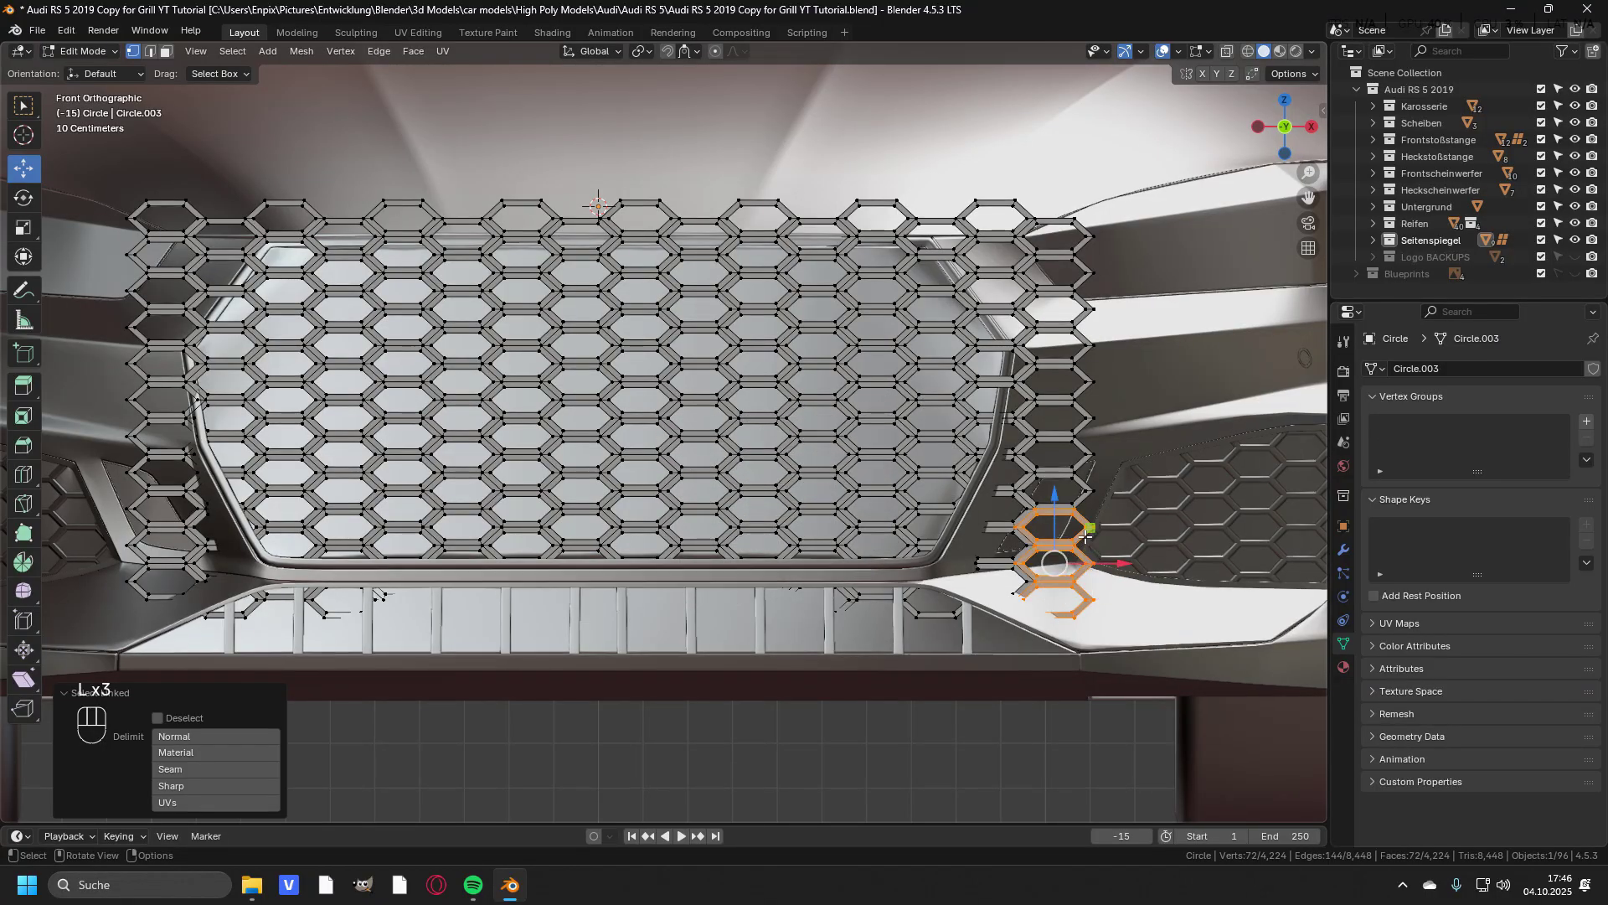
{"action": "key", "text": "l"}
{"action": "key", "text": "l"}
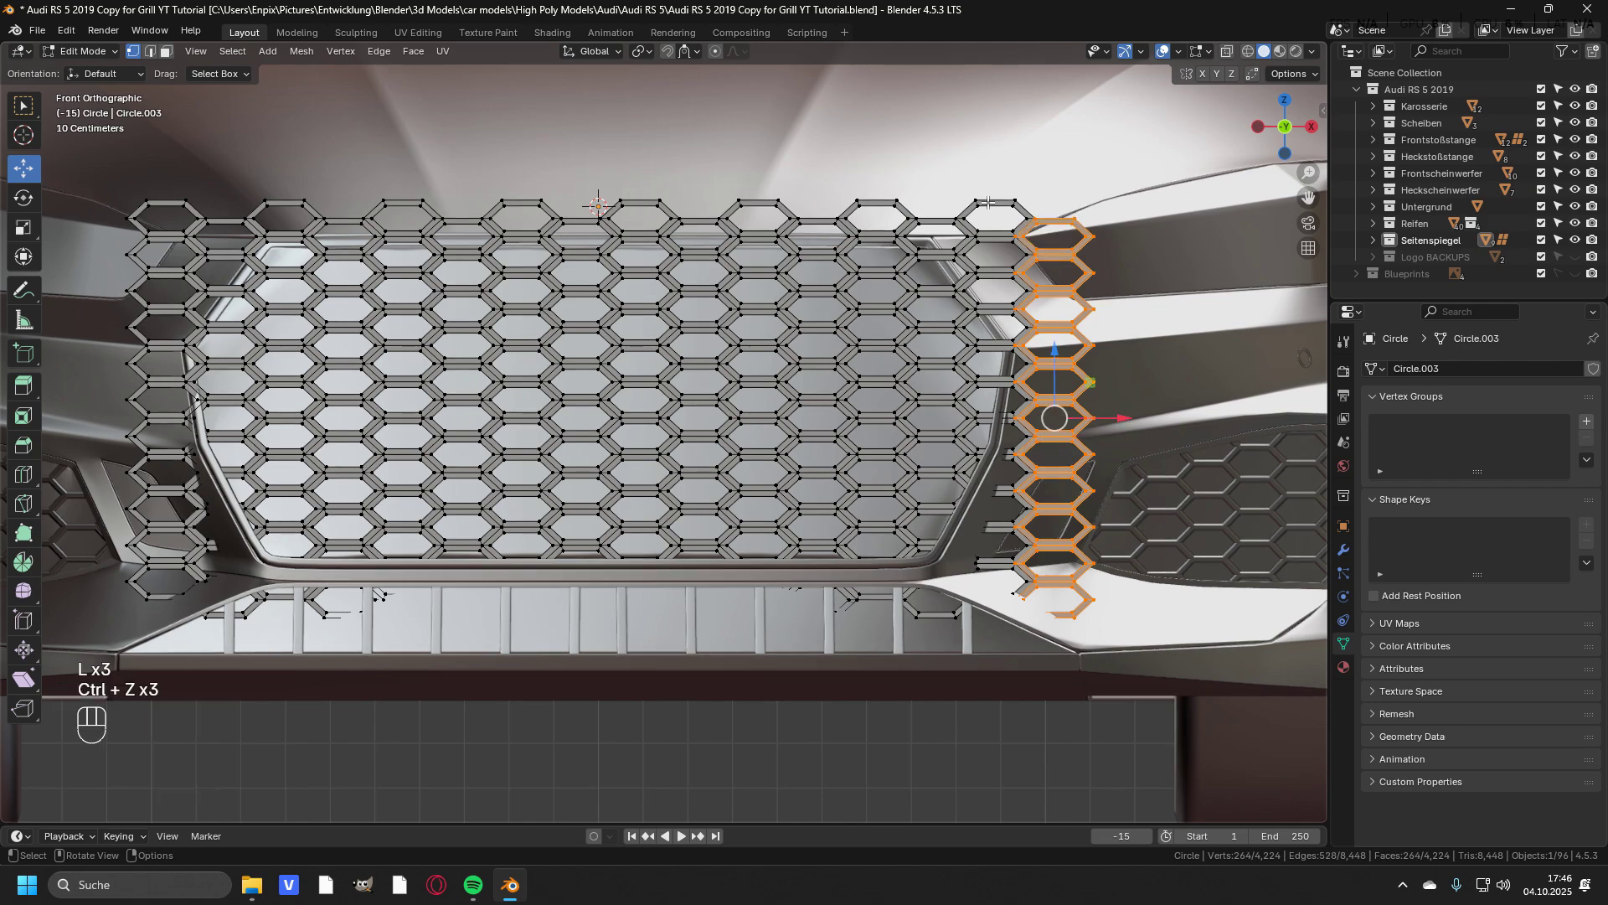
{"action": "key", "text": "l"}
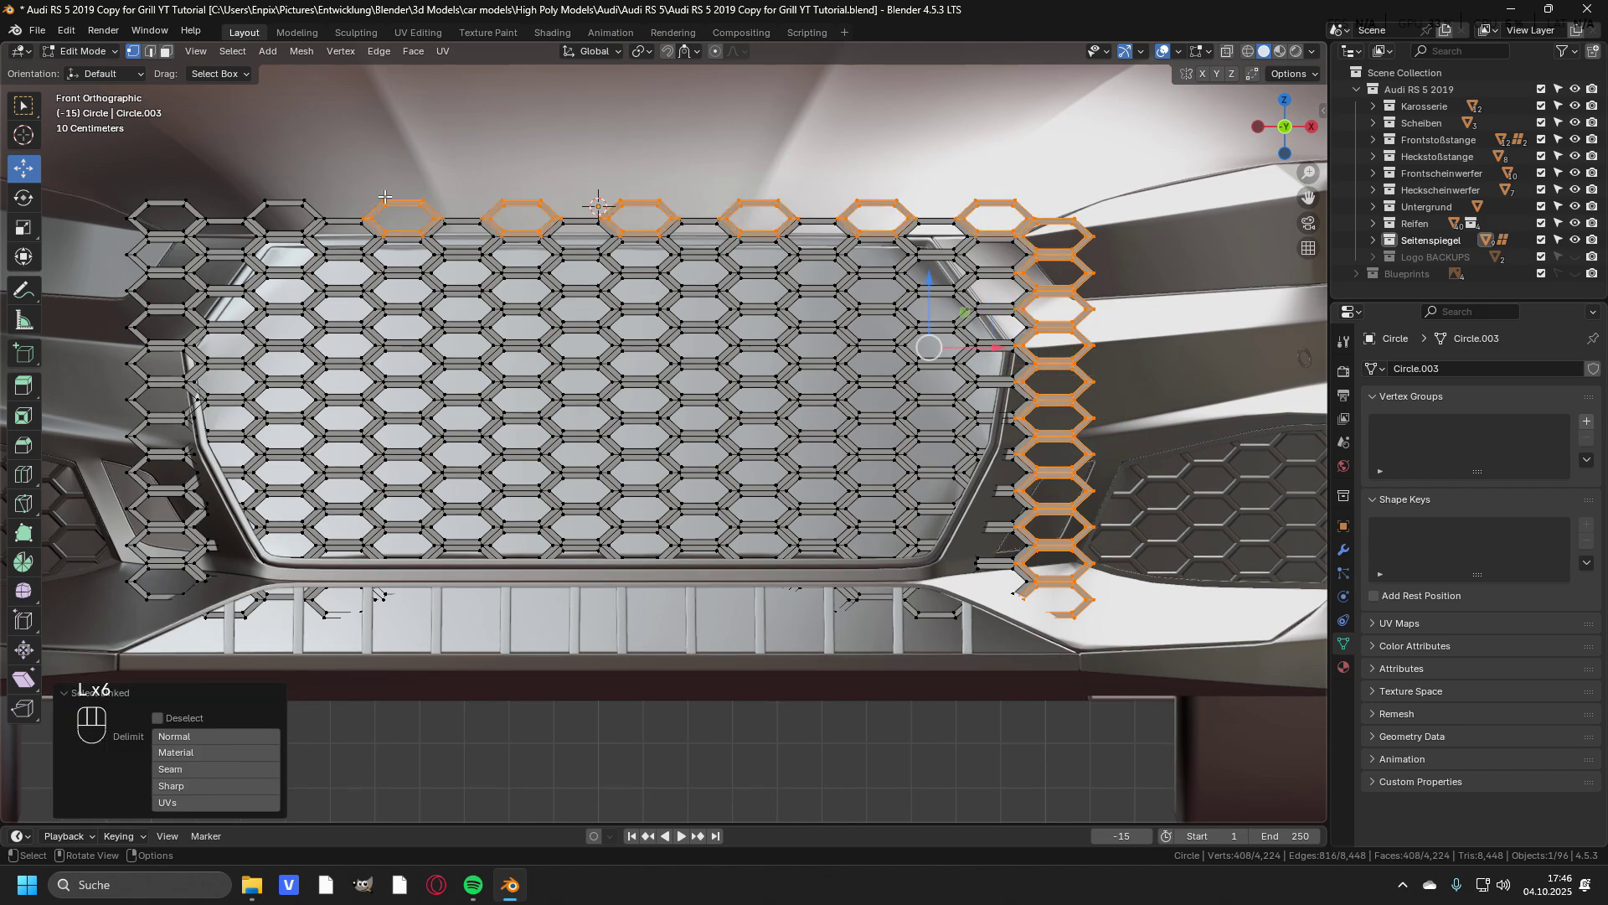
{"action": "key", "text": "z"}
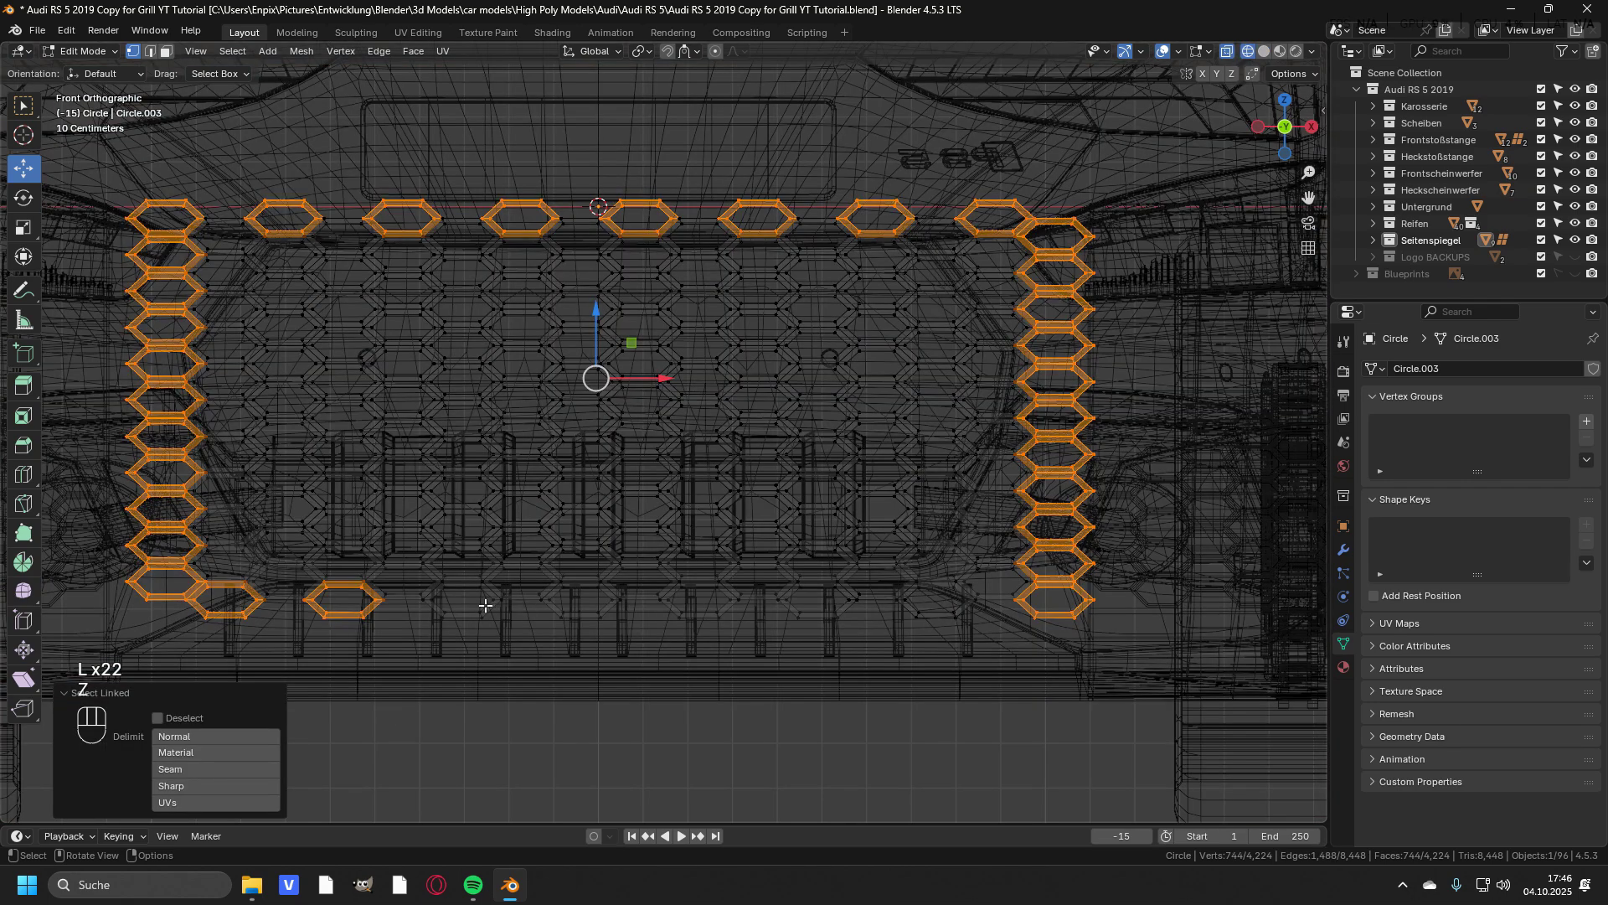
{"action": "key", "text": "x"}
{"action": "key", "text": "x"}
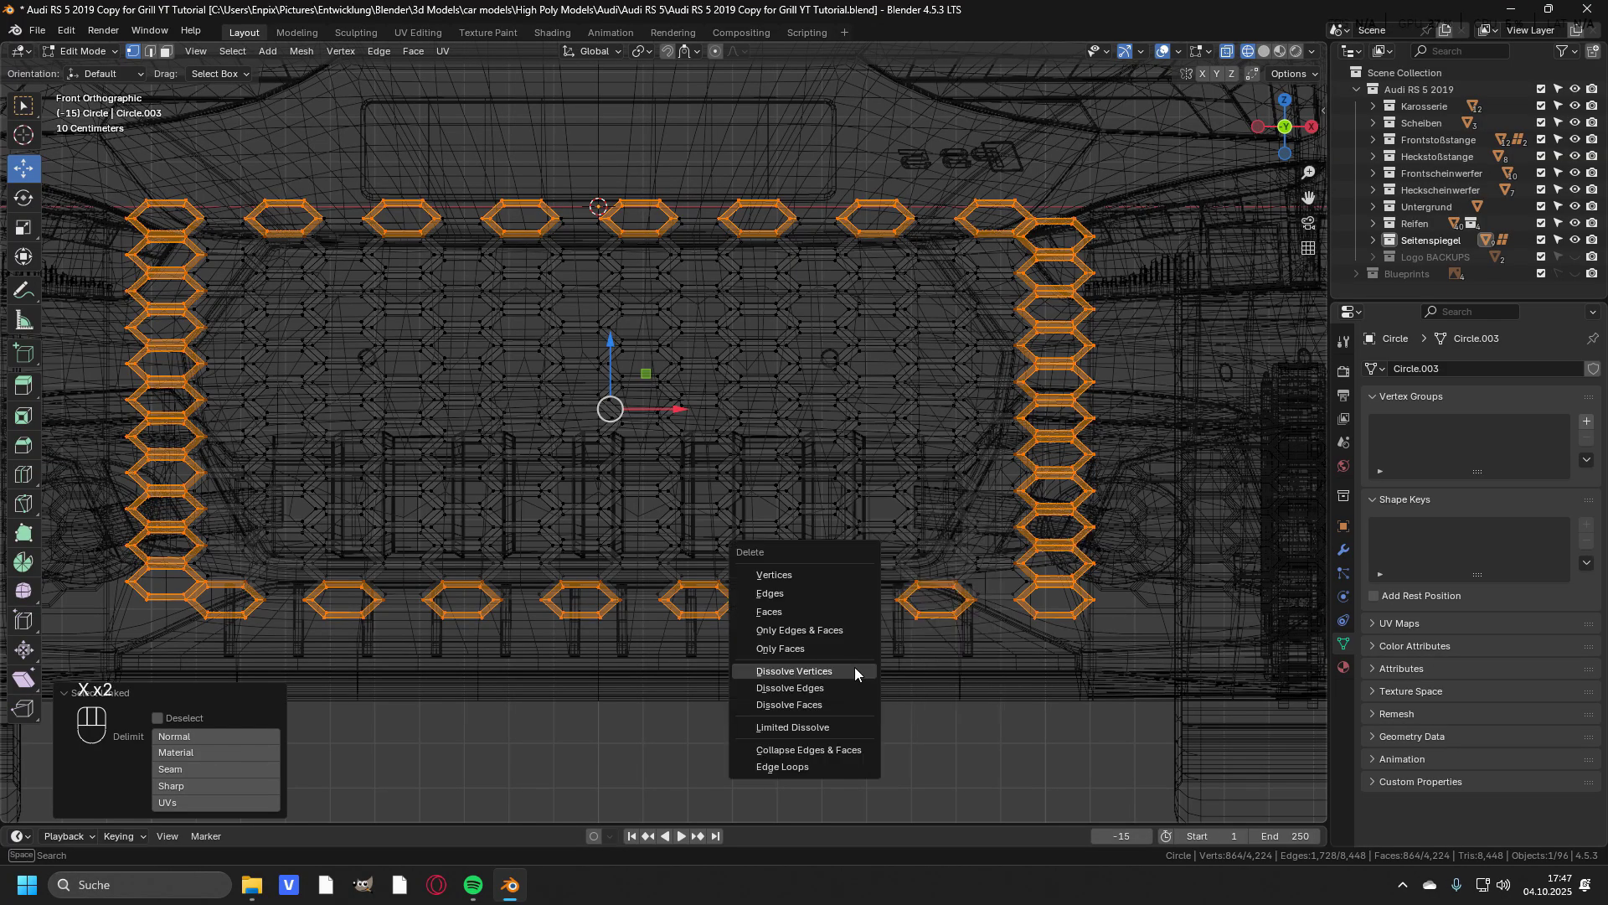
{"action": "left_click", "coordinate": [784, 575]}
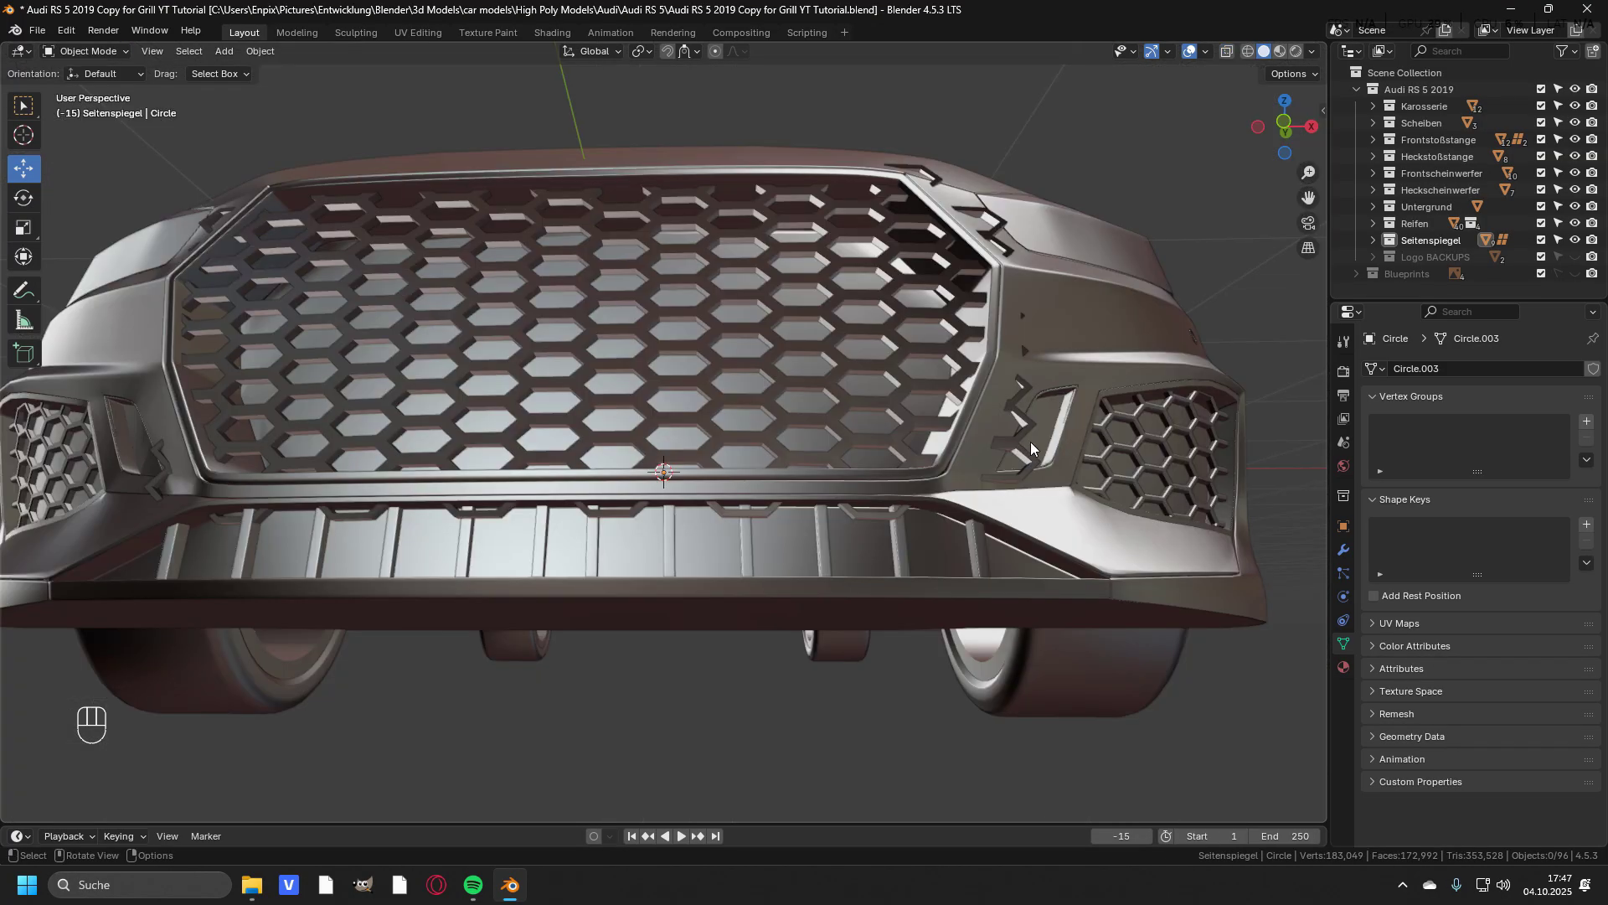
Delete the lower halves of the first hexagons protruding below the grille frame in wireframe front view.
{"action": "middle_click_drag", "start_coordinate": [1032, 389], "coordinate": [797, 431]}
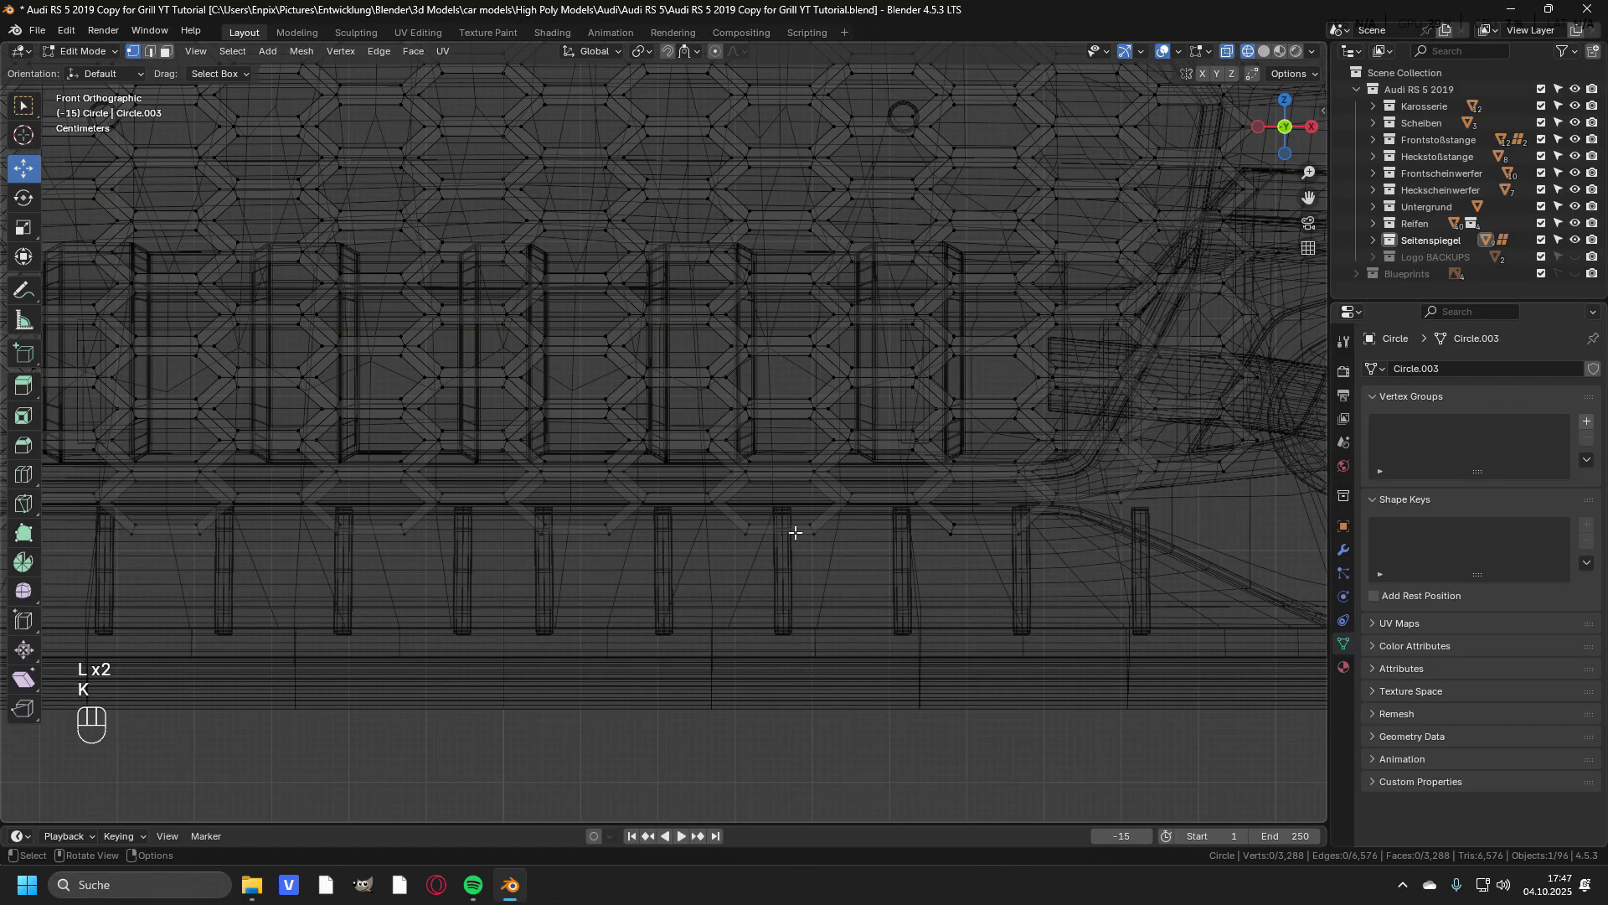
{"action": "key", "text": "l"}
{"action": "left_click", "coordinate": [904, 581]}
{"action": "scroll", "coordinate": [895, 595], "scroll_direction": "up", "scroll_amount": 1}
{"action": "middle_click_drag", "start_coordinate": [896, 595], "coordinate": [848, 531], "text": "shift"}
{"action": "scroll", "coordinate": [848, 531], "scroll_direction": "up", "scroll_amount": 2}
{"action": "key", "text": "z"}
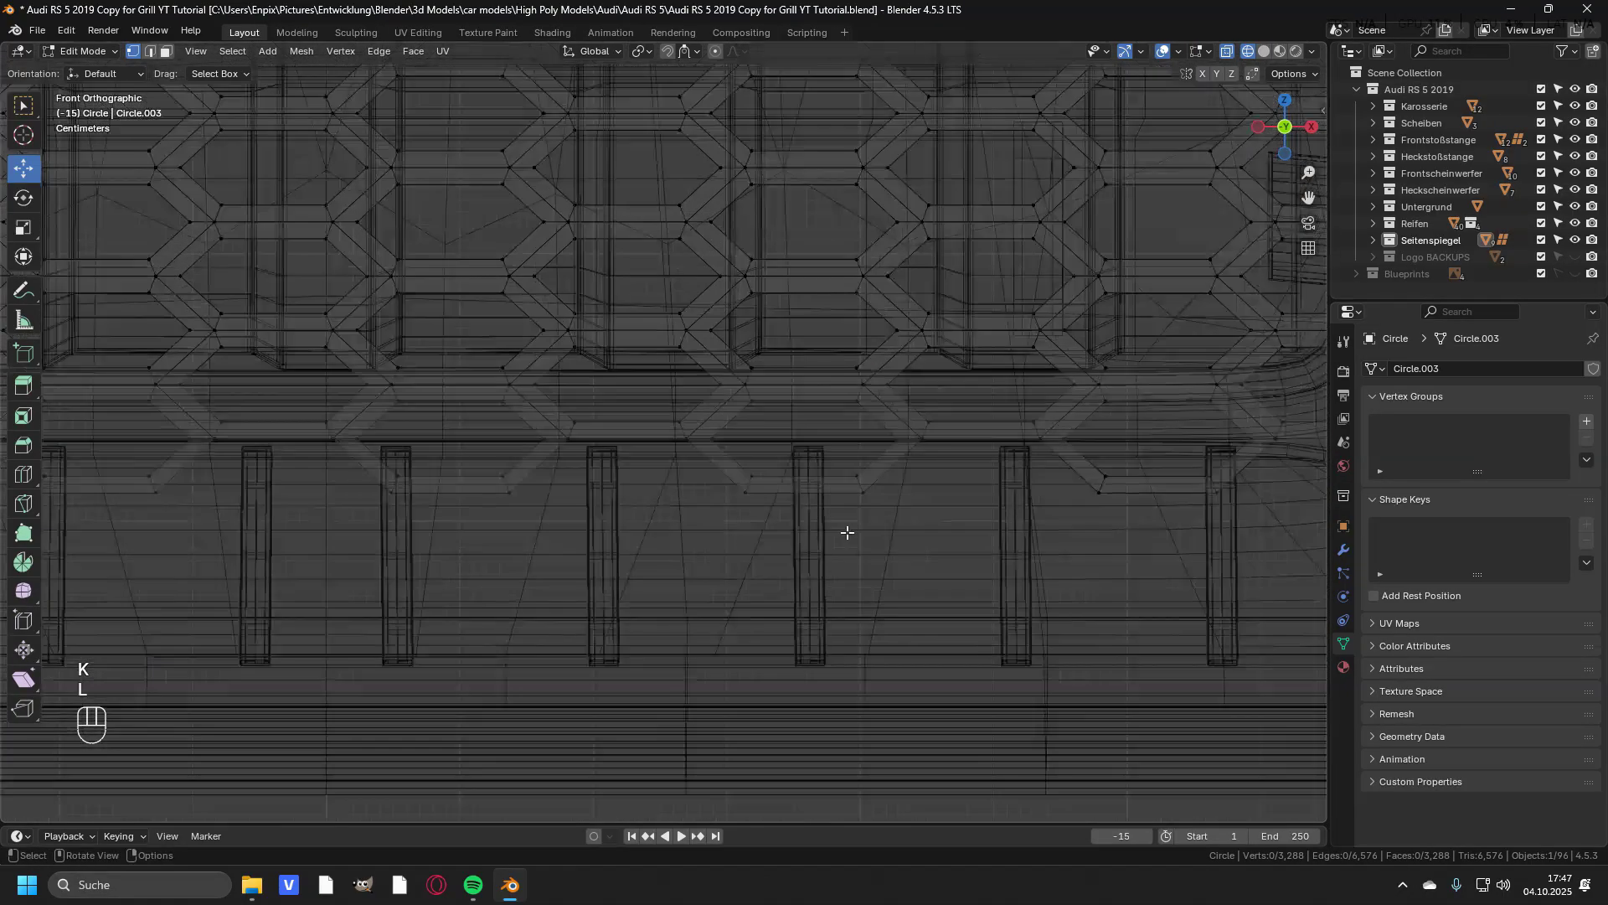
{"action": "left_click_drag", "start_coordinate": [950, 560], "coordinate": [717, 459], "text": "shift"}
{"action": "middle_click_drag", "start_coordinate": [1220, 551], "coordinate": [1066, 535], "text": "shift"}
{"action": "left_click_drag", "start_coordinate": [1093, 535], "coordinate": [932, 449], "text": "shift"}
{"action": "key", "text": "x"}
{"action": "left_click", "coordinate": [930, 463]}
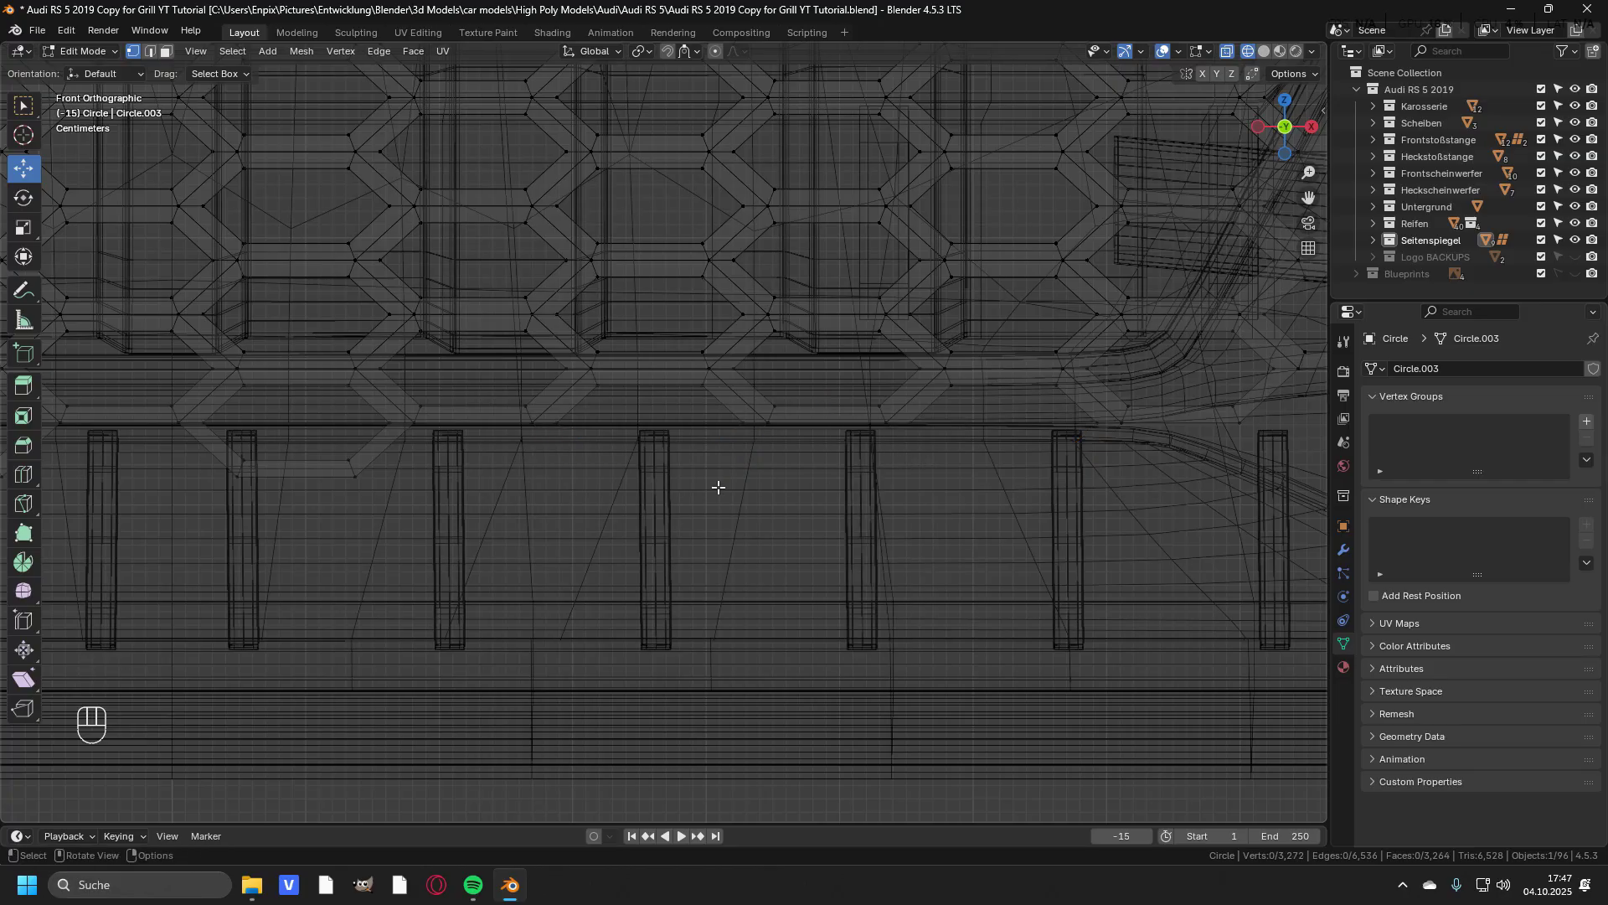
Delete the rest of the hexagon vertices hanging below the frame across the grille's lower edge and check the result.
{"action": "scroll", "coordinate": [902, 510], "scroll_direction": "down", "scroll_amount": 3}
{"action": "left_click_drag", "start_coordinate": [1133, 545], "coordinate": [204, 448], "text": "shift"}
{"action": "key", "text": "x"}
{"action": "left_click", "coordinate": [204, 450]}
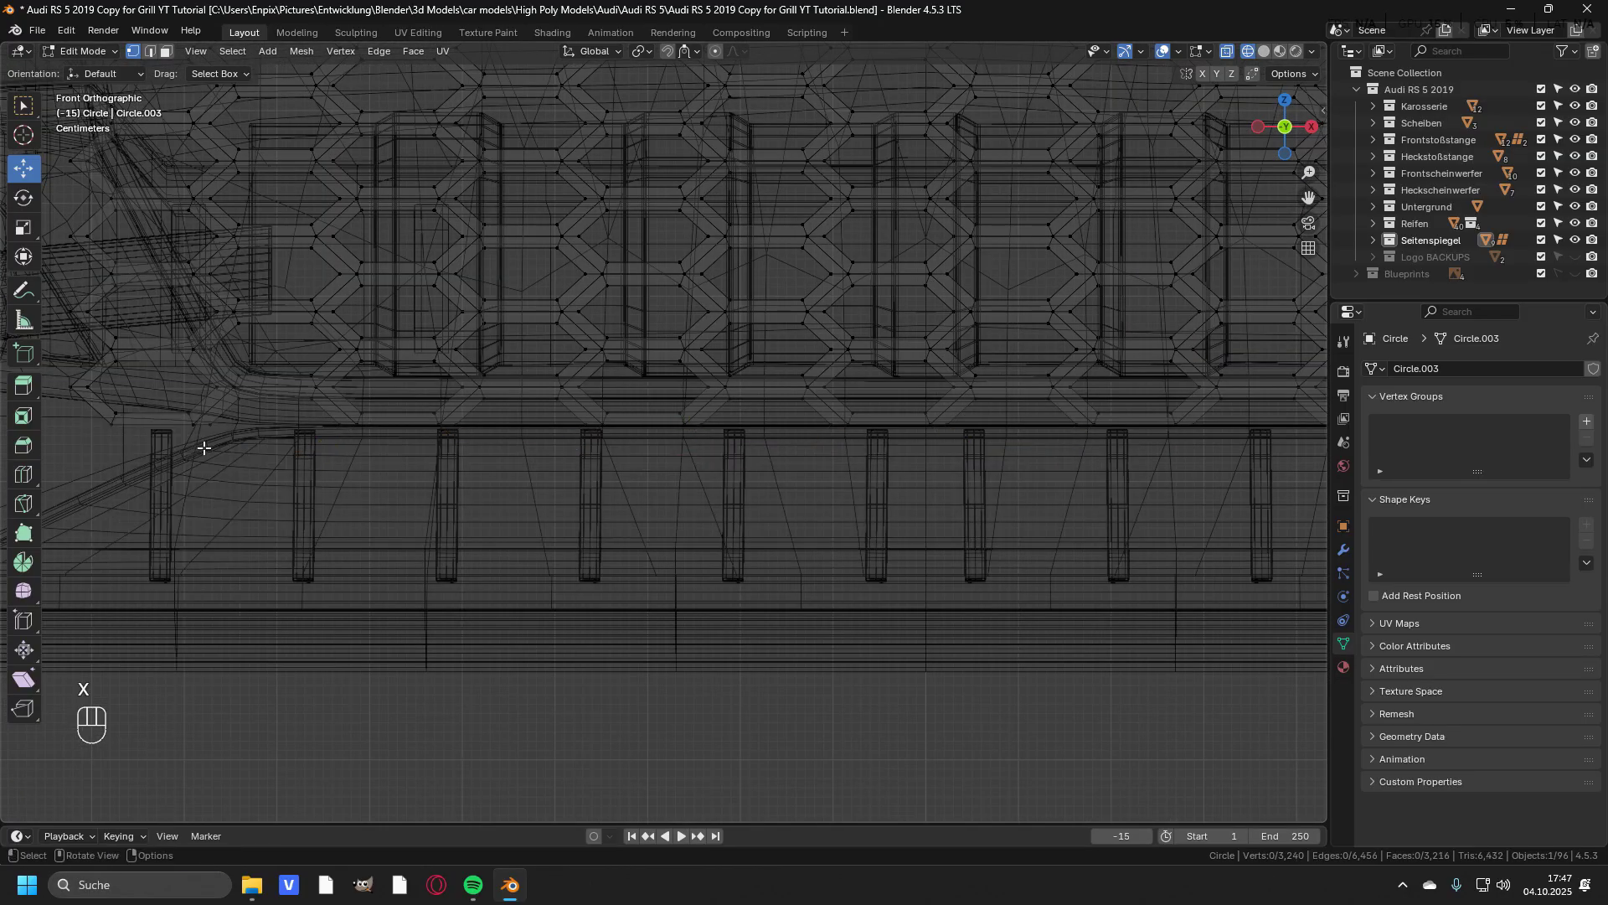
{"action": "scroll", "coordinate": [199, 449], "scroll_direction": "down", "scroll_amount": 2}
{"action": "key", "text": "a"}
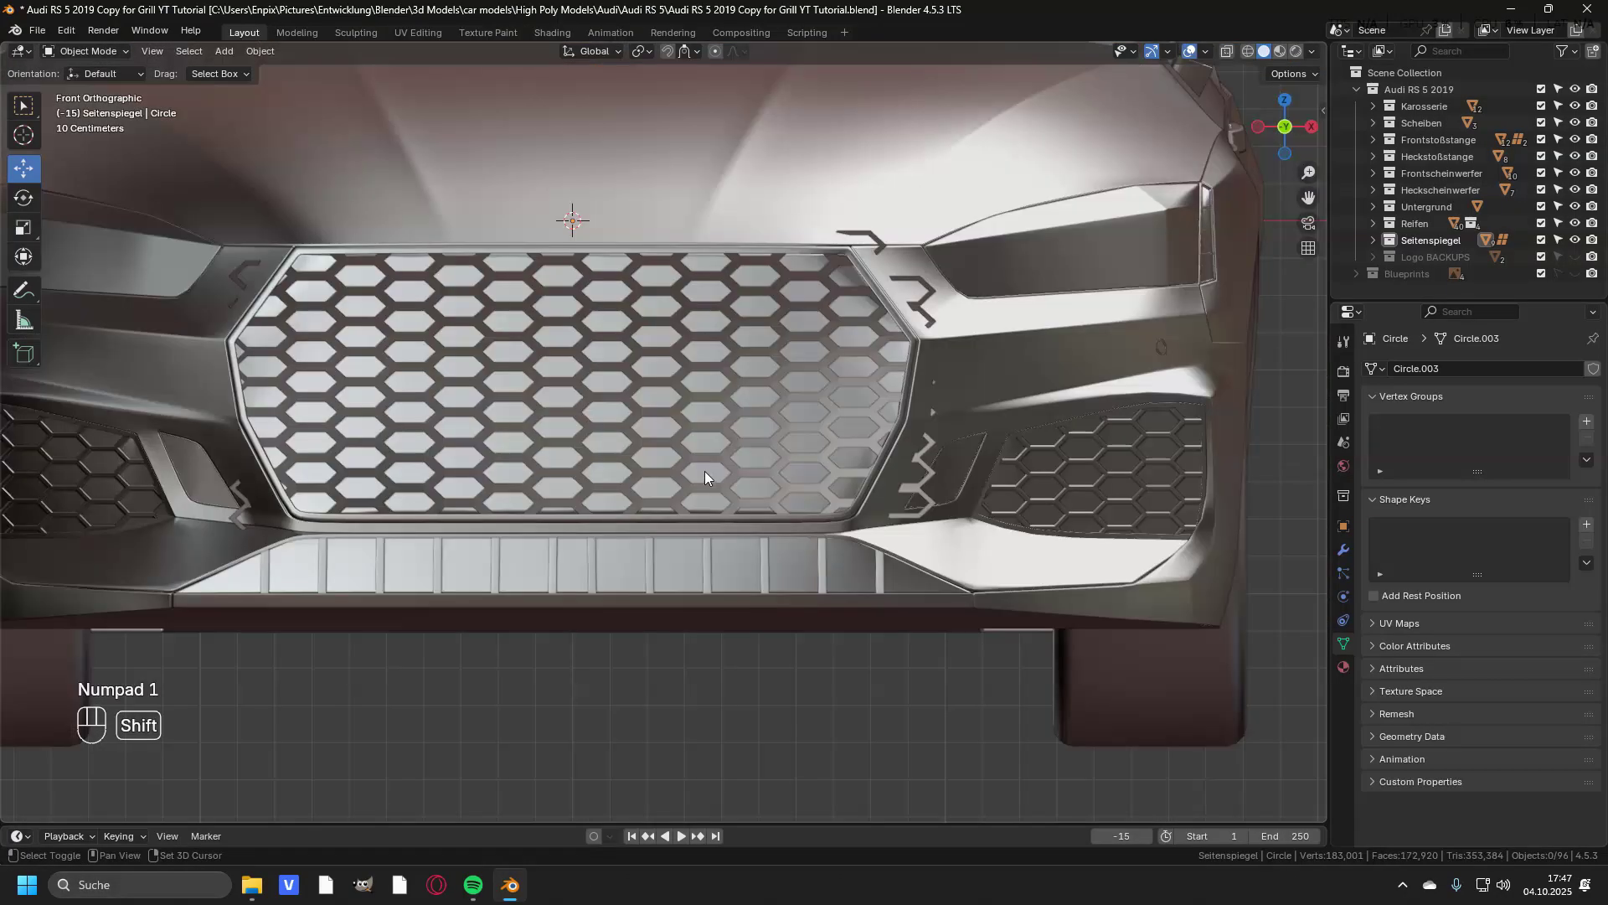
{"action": "middle_click_drag", "start_coordinate": [705, 471], "coordinate": [841, 482], "text": "shift"}
{"action": "middle_click_drag", "start_coordinate": [842, 481], "coordinate": [692, 446]}
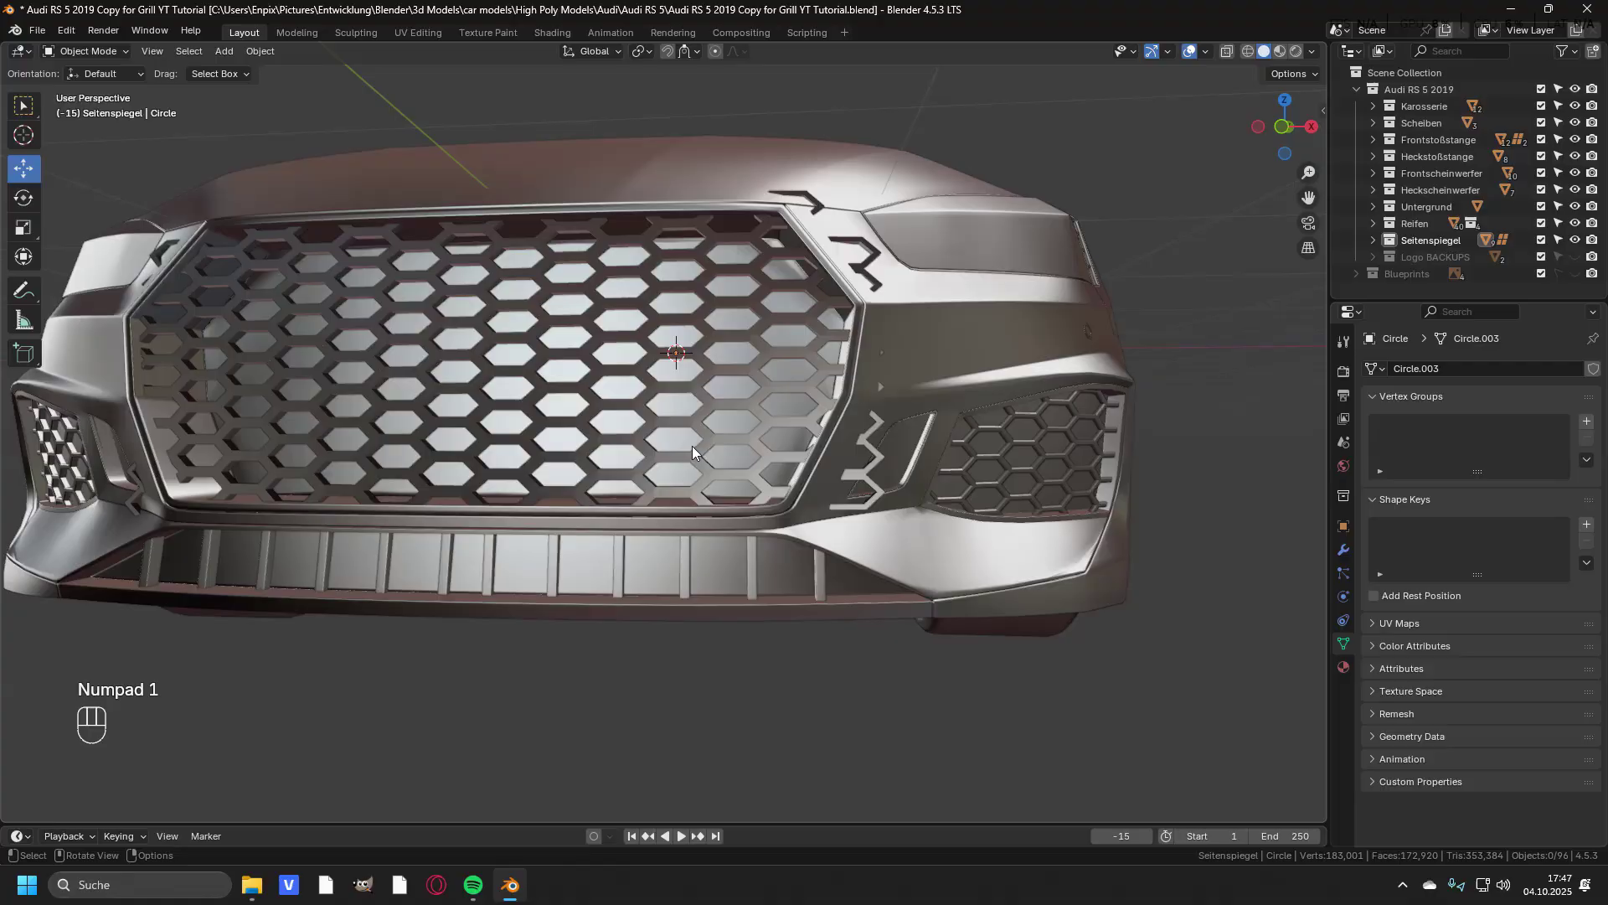
{"action": "key", "text": "KP_1"}
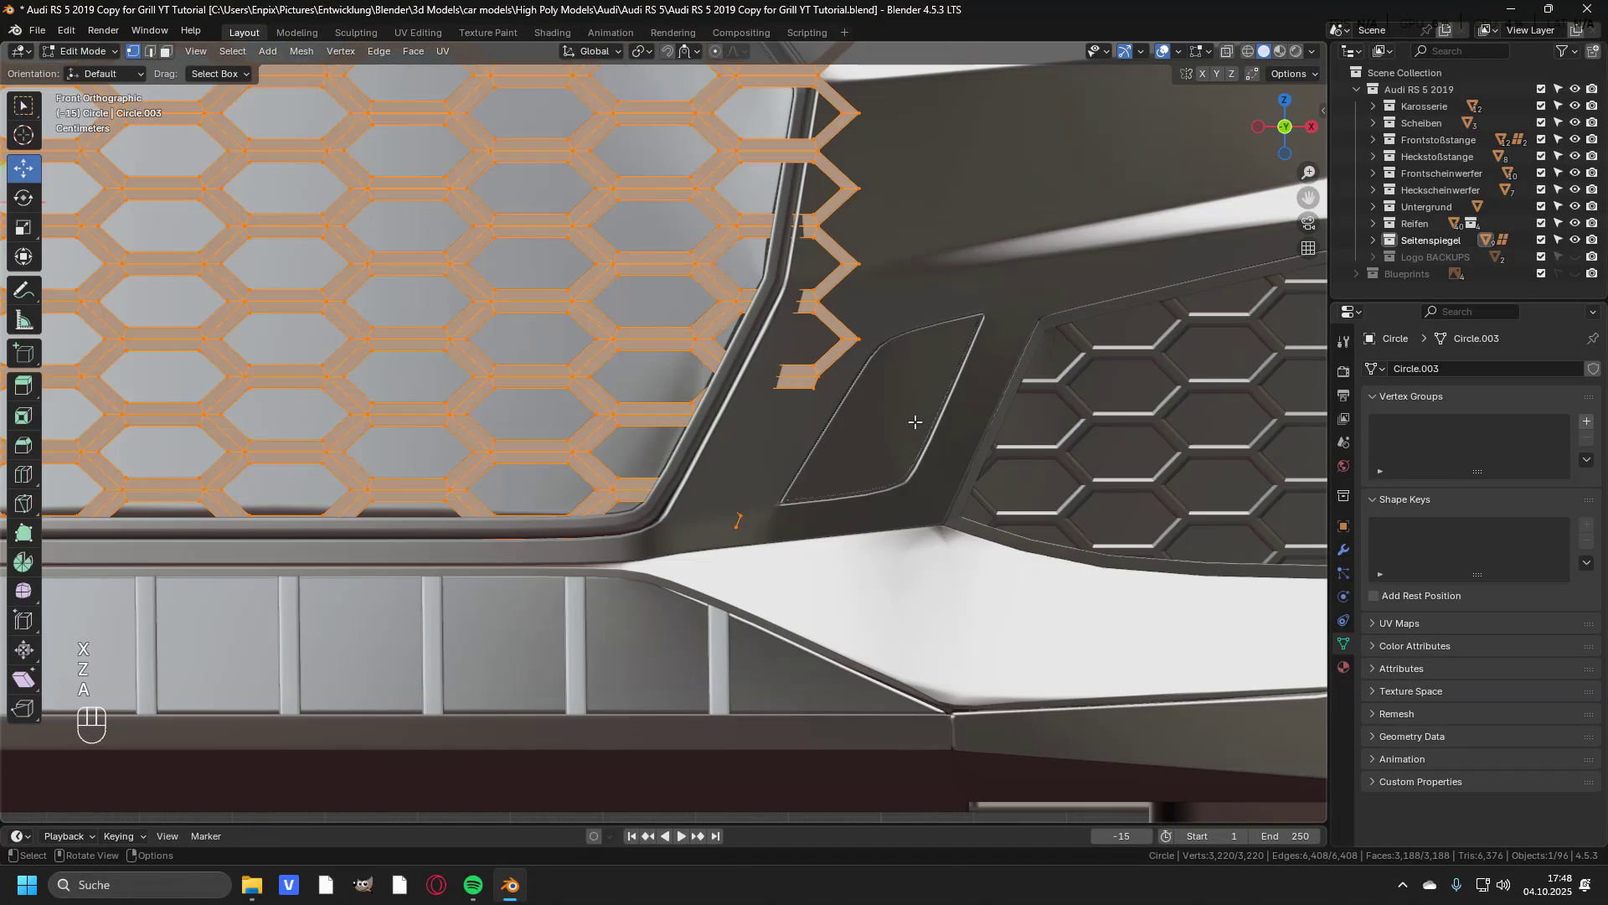
Delete the hexagon vertices protruding past the frame at the grille's lower right side.
{"action": "key", "text": "z"}
{"action": "middle_click_drag", "start_coordinate": [838, 351], "coordinate": [844, 420], "text": "shift"}
{"action": "left_click_drag", "start_coordinate": [880, 381], "coordinate": [833, 423]}
{"action": "key", "text": "x"}
{"action": "left_click", "coordinate": [840, 403]}
{"action": "key", "text": "z"}
{"action": "scroll", "coordinate": [956, 420], "scroll_direction": "up", "scroll_amount": 1}
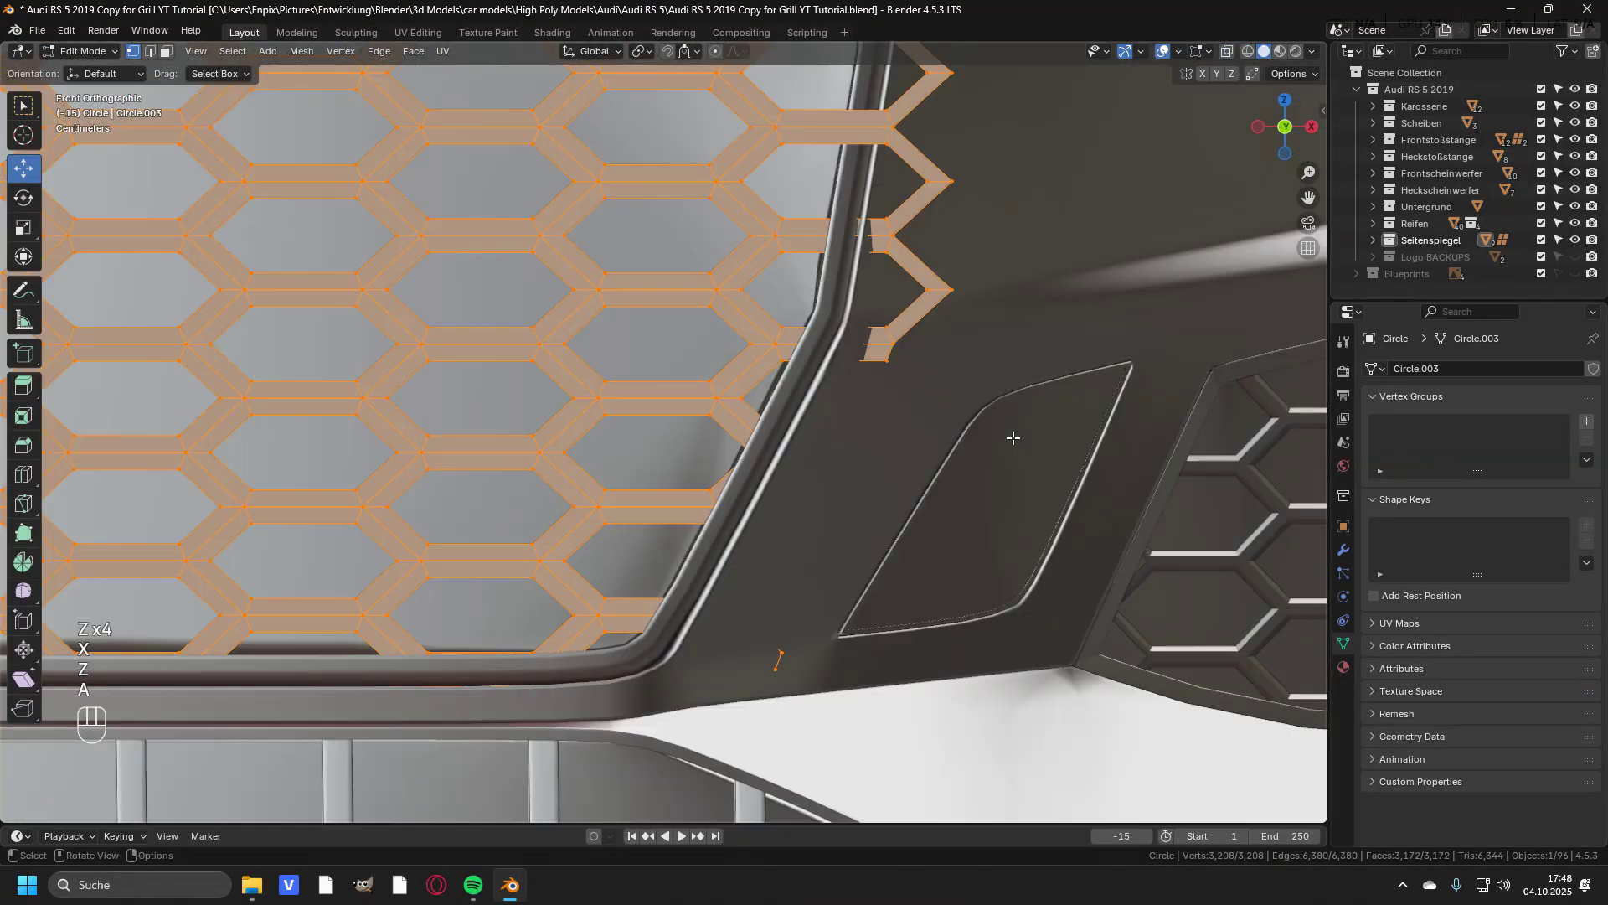
Delete the pointed hexagon tips protruding past the frame along the grille's right side up to its upper corner.
{"action": "key", "text": "z"}
{"action": "middle_click_drag", "start_coordinate": [829, 694], "coordinate": [849, 618], "text": "shift"}
{"action": "left_click_drag", "start_coordinate": [848, 617], "coordinate": [793, 566]}
{"action": "key", "text": "z"}
{"action": "middle_click_drag", "start_coordinate": [963, 264], "coordinate": [848, 460], "text": "shift"}
{"action": "key", "text": "z"}
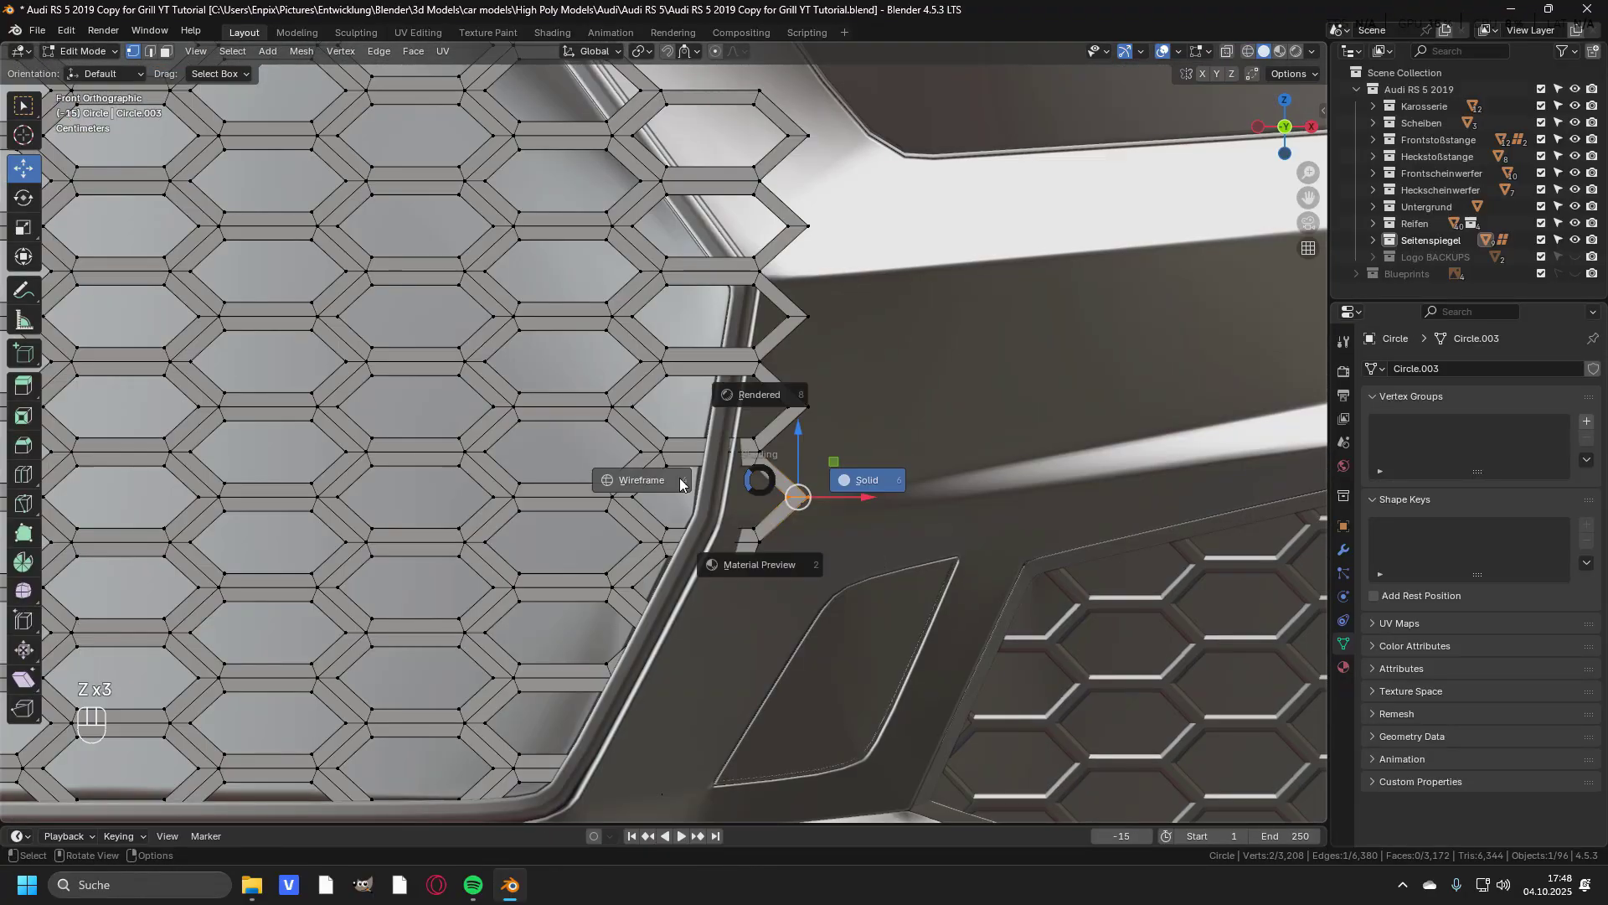
{"action": "left_click_drag", "start_coordinate": [846, 523], "coordinate": [771, 385]}
{"action": "middle_click_drag", "start_coordinate": [833, 471], "coordinate": [872, 642], "text": "shift"}
{"action": "key", "text": "x"}
{"action": "left_click", "coordinate": [873, 642]}
{"action": "left_click_drag", "start_coordinate": [926, 484], "coordinate": [810, 429]}
{"action": "key", "text": "z"}
{"action": "key", "text": "z"}
{"action": "key", "text": "z"}
{"action": "key", "text": "Tab"}
{"action": "key", "text": "Tab"}
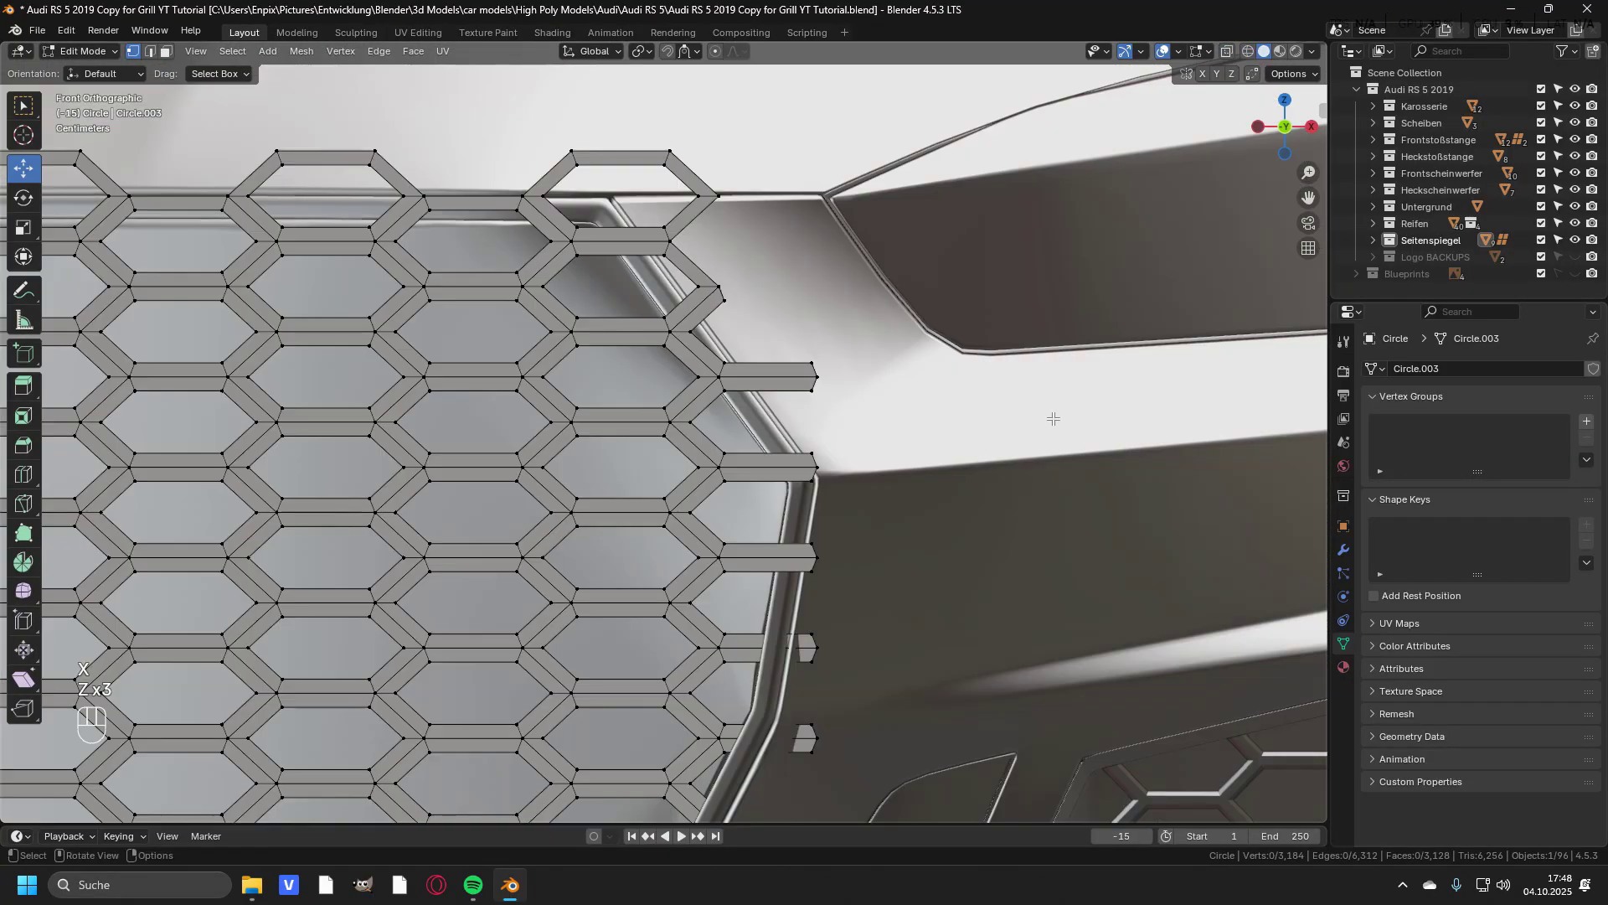
Examine the honeycomb's edge against the bumper frame in front view, switching between solid and wireframe shading.
{"action": "key", "text": "z"}
{"action": "key", "text": "h"}
{"action": "key", "text": "Tab"}
{"action": "key", "text": "z"}
{"action": "left_click", "coordinate": [994, 460]}
{"action": "mouse_move", "coordinate": [586, 305]}
{"action": "middle_mouse_down", "text": "shift"}
{"action": "mouse_move", "coordinate": [692, 455]}
{"action": "mouse_move", "coordinate": [918, 454]}
{"action": "mouse_move", "coordinate": [716, 430]}
{"action": "mouse_move", "coordinate": [827, 439]}
{"action": "middle_mouse_up", "text": "shift"}
{"action": "scroll", "coordinate": [692, 456], "scroll_direction": "down", "scroll_amount": 6}
{"action": "left_click", "coordinate": [918, 454]}
{"action": "key", "text": "KP_1"}
{"action": "key", "text": "z"}
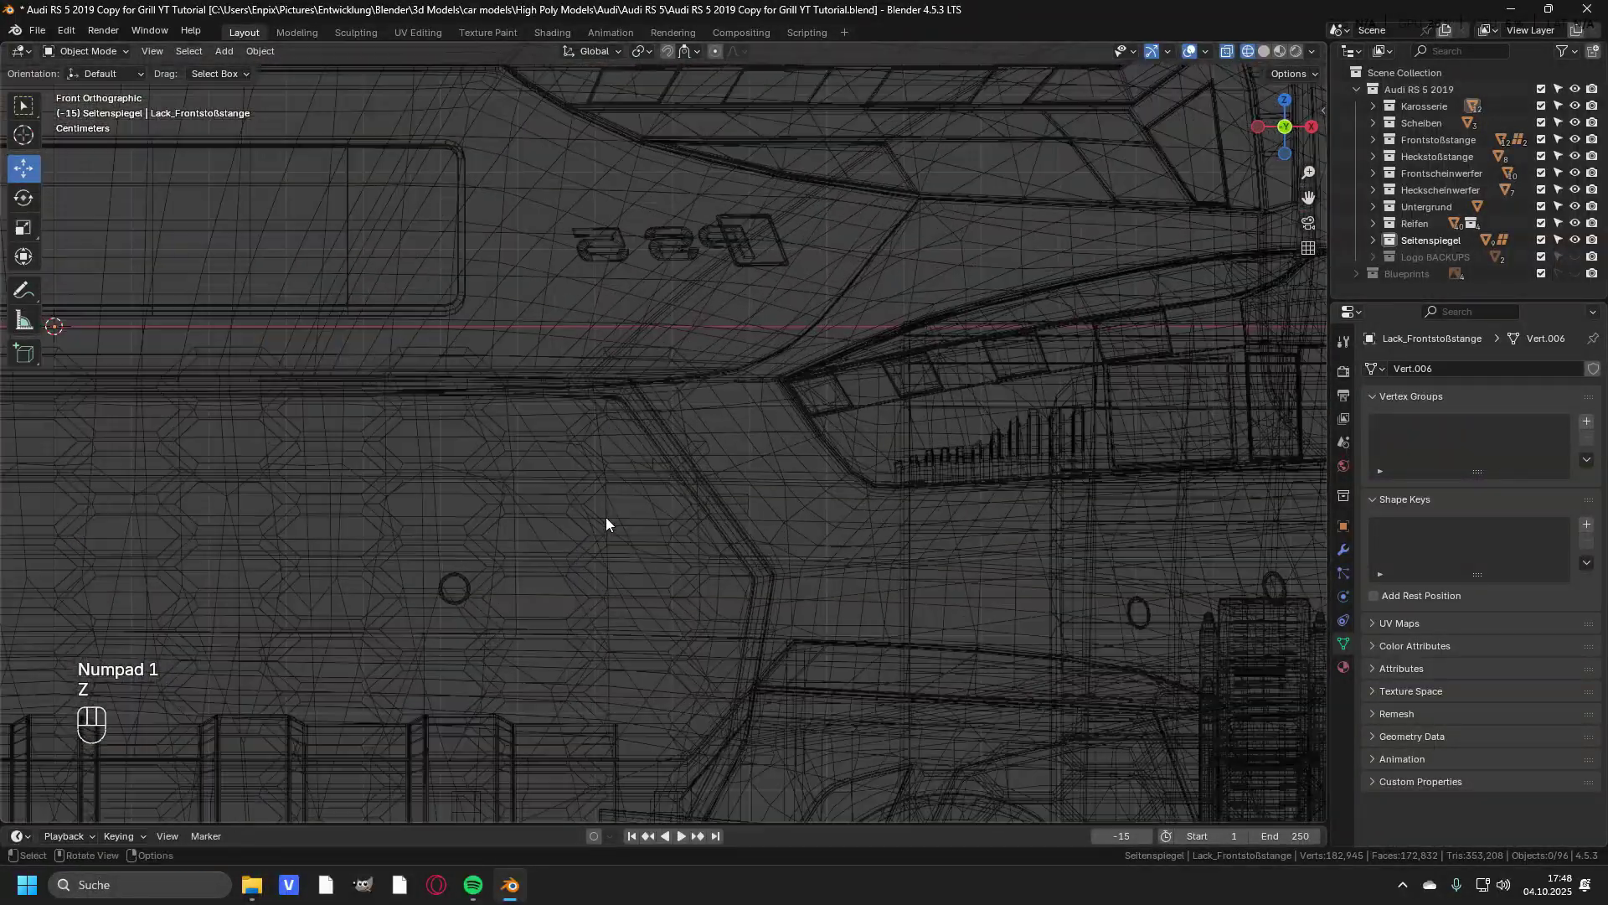
{"action": "key", "text": "z"}
Edit the honeycomb grid and delete the hexagon vertices protruding above the frame's upper edge.
{"action": "left_click", "coordinate": [606, 516]}
{"action": "key", "text": "Tab"}
{"action": "key", "text": "z"}
{"action": "scroll", "coordinate": [605, 435], "scroll_direction": "up", "scroll_amount": 3}
{"action": "key", "text": "x"}
{"action": "key", "text": "x"}
{"action": "middle_click_drag", "start_coordinate": [796, 376], "coordinate": [257, 378], "text": "shift"}
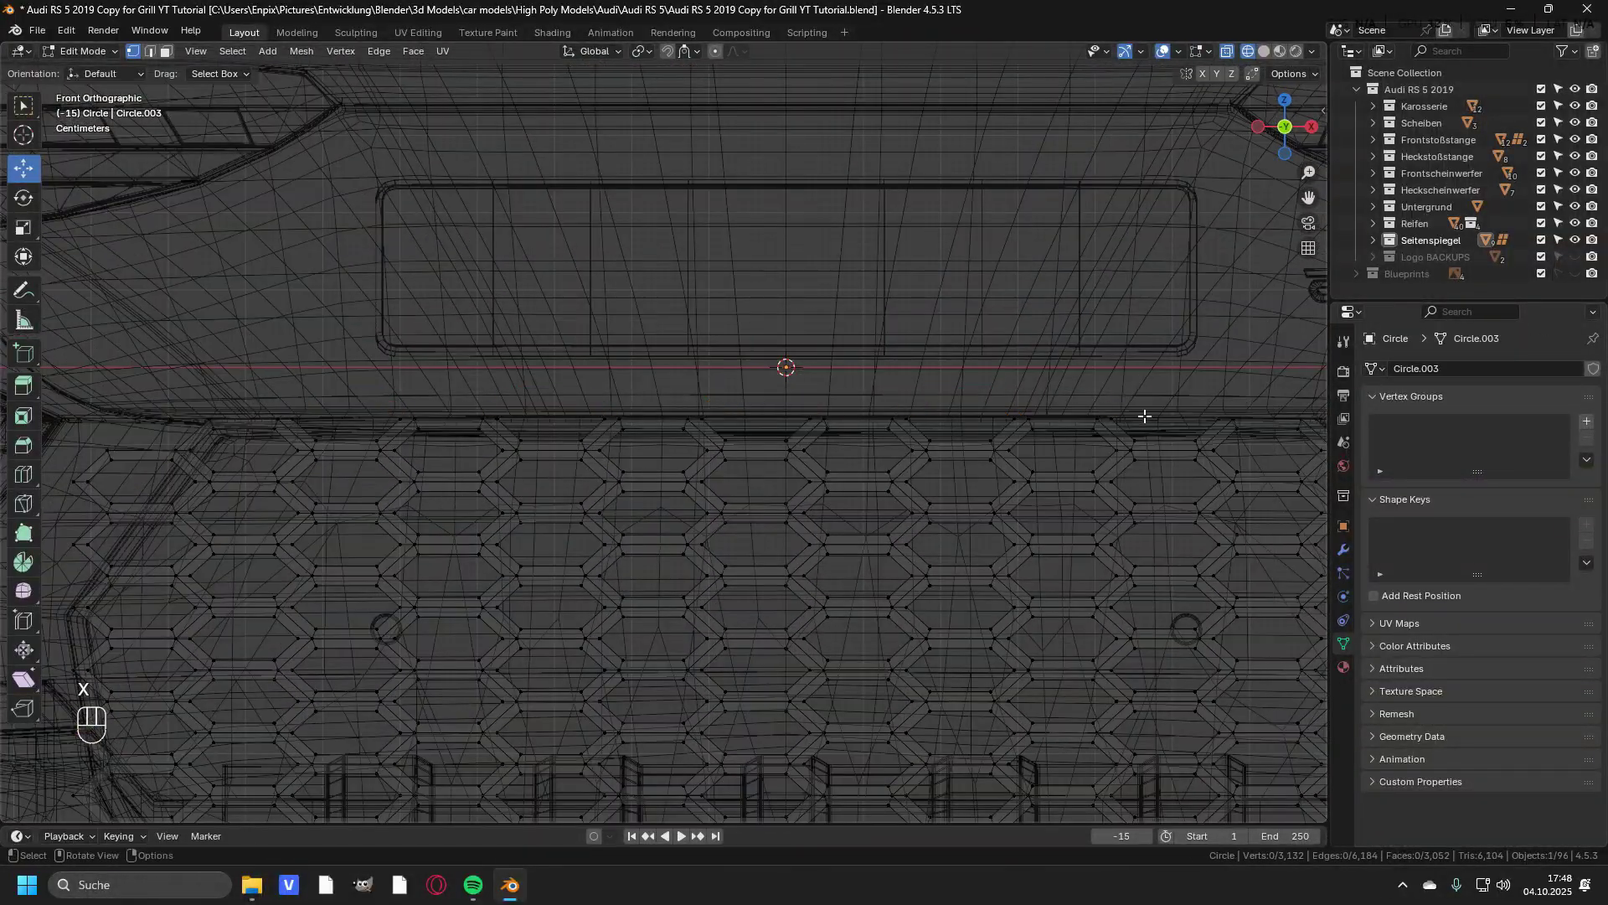
Delete the hexagon vertices protruding past the frame at the grille's upper left corner.
{"action": "key", "text": "z"}
{"action": "key", "text": "Tab"}
{"action": "middle_click_drag", "start_coordinate": [237, 577], "coordinate": [762, 467], "text": "shift"}
{"action": "key", "text": "Tab"}
{"action": "key", "text": "z"}
{"action": "left_click_drag", "start_coordinate": [578, 268], "coordinate": [646, 352]}
{"action": "key", "text": "x"}
{"action": "left_click", "coordinate": [646, 351]}
{"action": "key", "text": "z"}
{"action": "key", "text": "Tab"}
{"action": "key", "text": "z"}
{"action": "key", "text": "Tab"}
{"action": "key", "text": "x"}
{"action": "key", "text": "z"}
{"action": "key", "text": "Tab"}
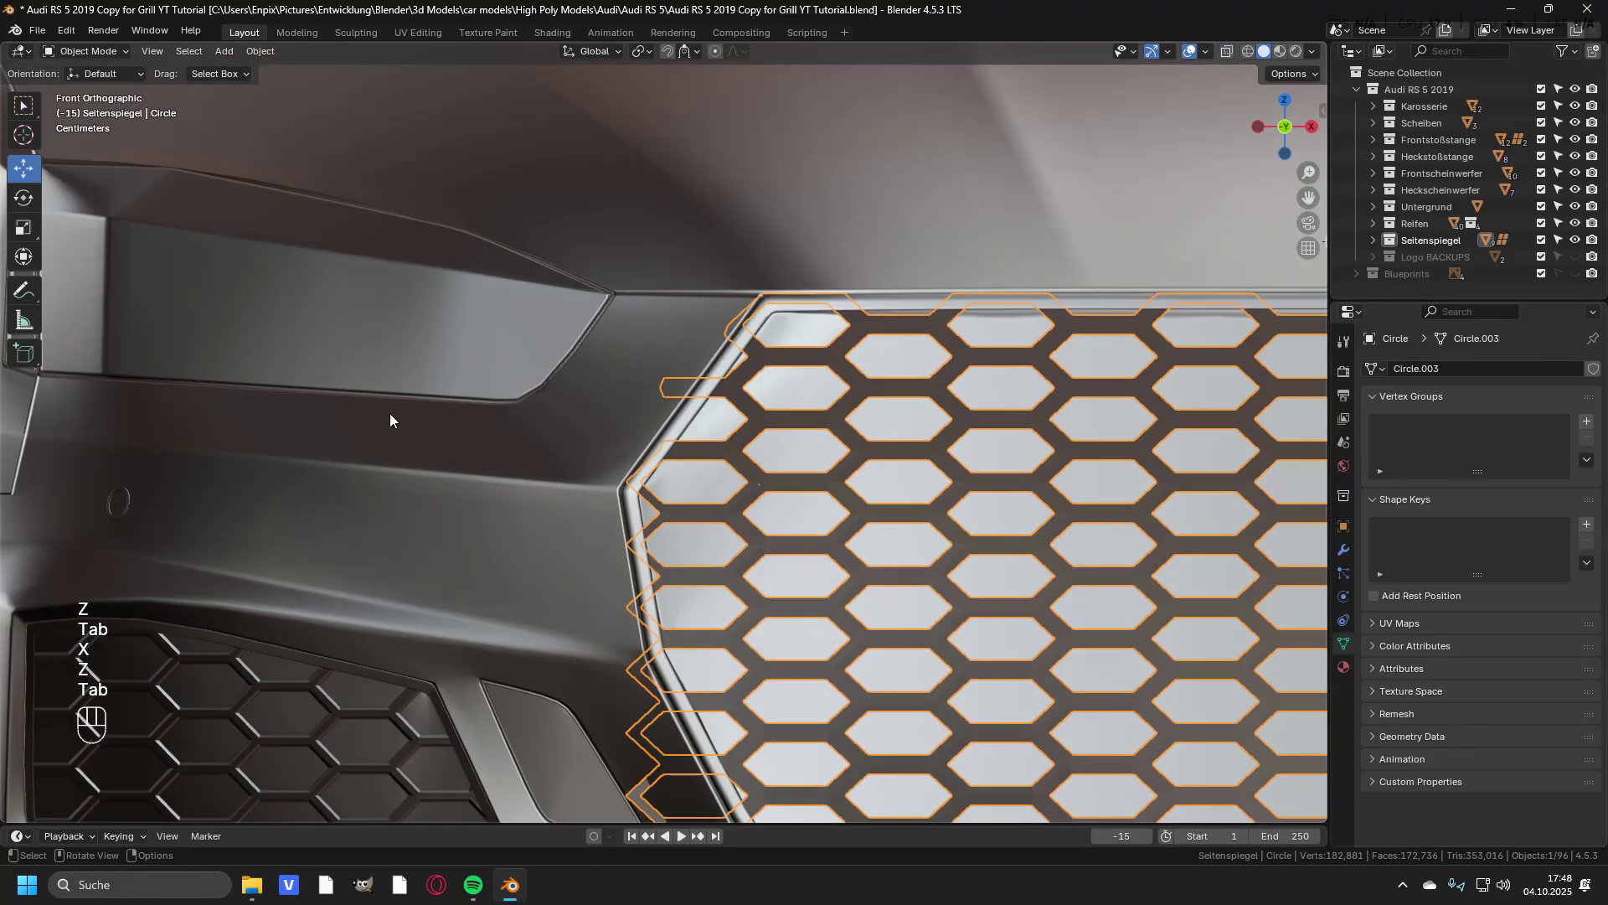
Delete the hexagon tips protruding past the frame along the grille's lower left side.
{"action": "middle_click_drag", "start_coordinate": [737, 754], "coordinate": [670, 419], "text": "shift"}
{"action": "scroll", "coordinate": [636, 423], "scroll_direction": "up", "scroll_amount": 4}
{"action": "key", "text": "Tab"}
{"action": "key", "text": "z"}
{"action": "key", "text": "x"}
{"action": "left_click_drag", "start_coordinate": [519, 390], "coordinate": [681, 513]}
{"action": "key", "text": "x"}
{"action": "key", "text": "z"}
{"action": "key", "text": "Tab"}
{"action": "key", "text": "Tab"}
{"action": "key", "text": "z"}
{"action": "key", "text": "h"}
{"action": "key", "text": "h"}
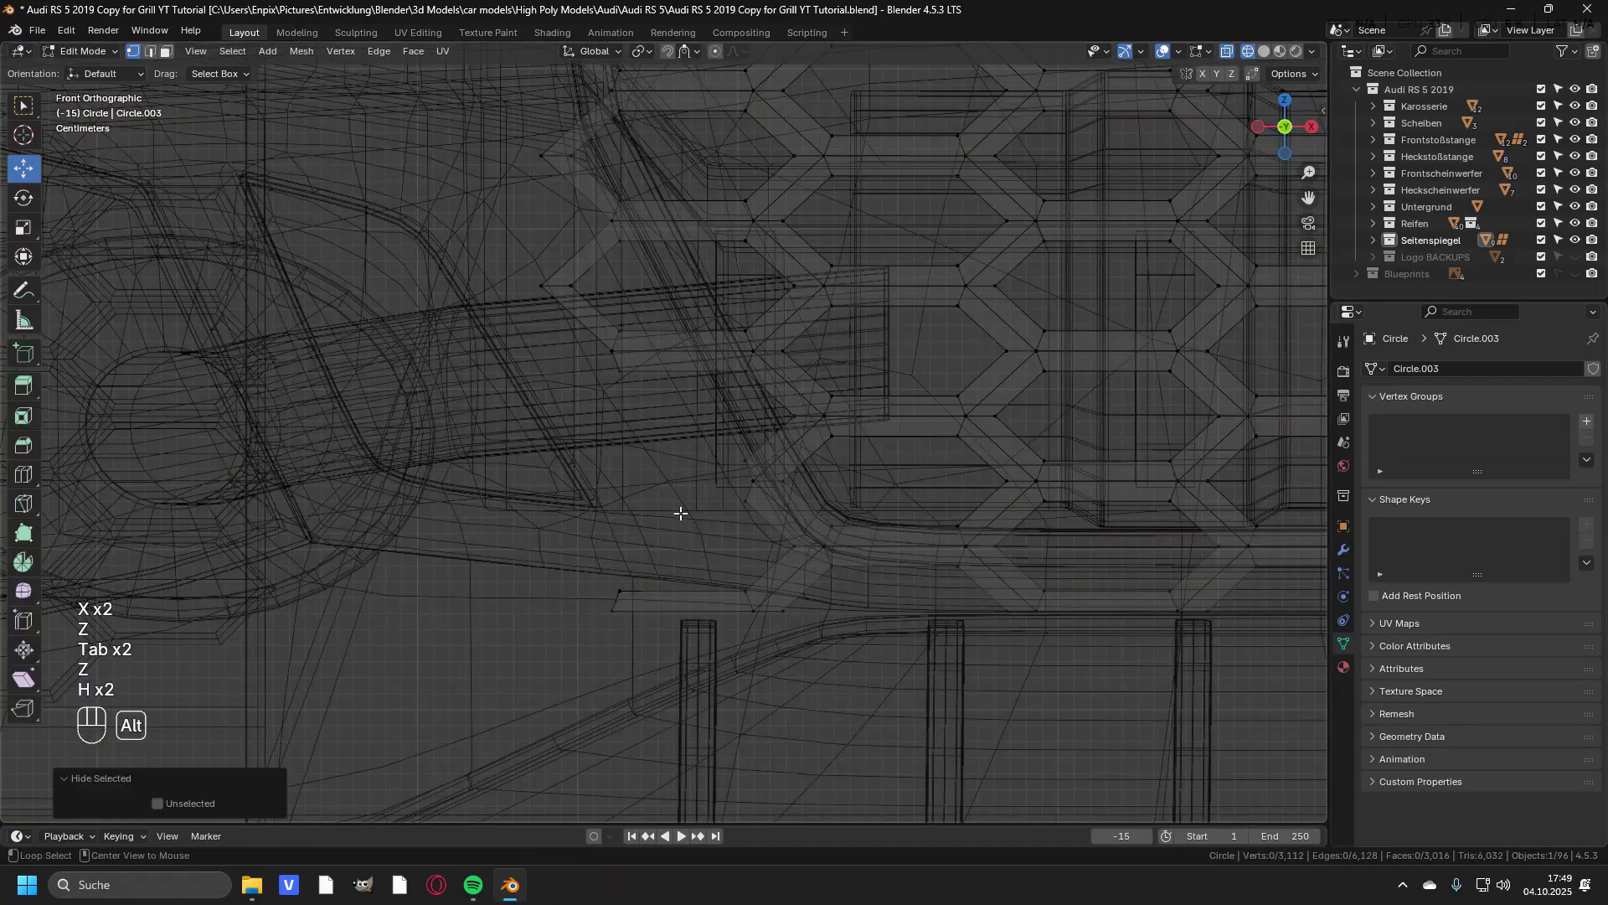
Delete the leftover hexagon stub outside the frame at the grille's lower left corner and return to Object Mode.
{"action": "left_click", "coordinate": [717, 516]}
{"action": "left_click_drag", "start_coordinate": [571, 551], "coordinate": [661, 643]}
{"action": "key", "text": "x"}
{"action": "key", "text": "z"}
{"action": "key", "text": "Tab"}
Examine the trimmed honeycomb grille from several angles for parts still poking through the bumper.
{"action": "middle_click_drag", "start_coordinate": [840, 602], "coordinate": [913, 407]}
{"action": "key", "text": "Tab"}
{"action": "key", "text": "Tab"}
{"action": "middle_click_drag", "start_coordinate": [763, 673], "coordinate": [707, 551]}
{"action": "scroll", "coordinate": [707, 551], "scroll_direction": "up", "scroll_amount": 1}
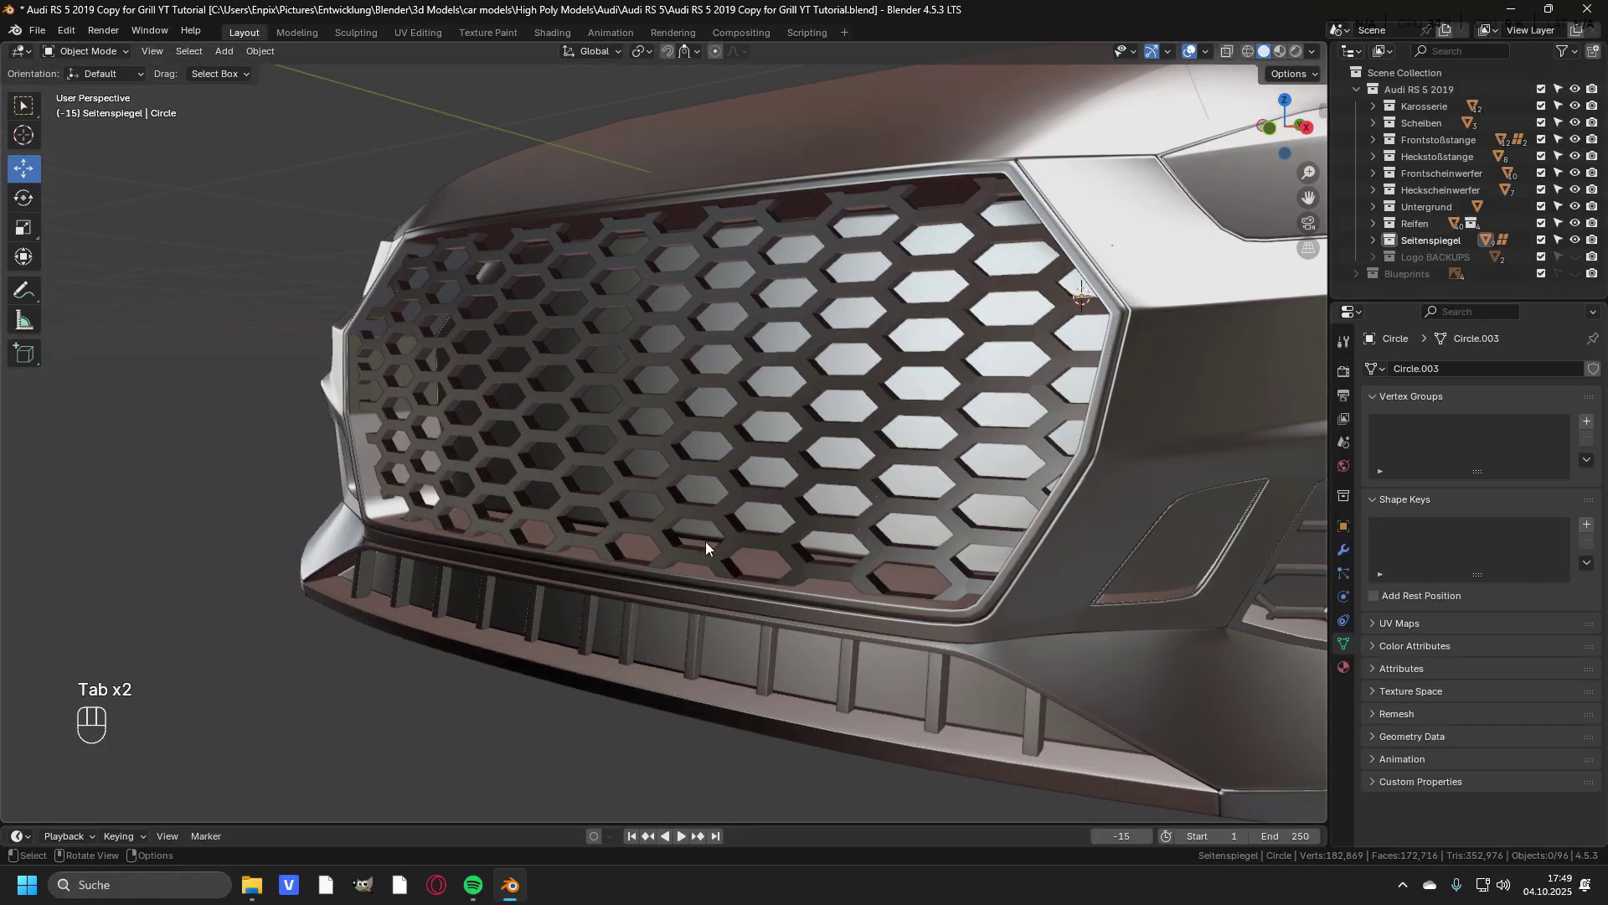
{"action": "key", "text": "Tab"}
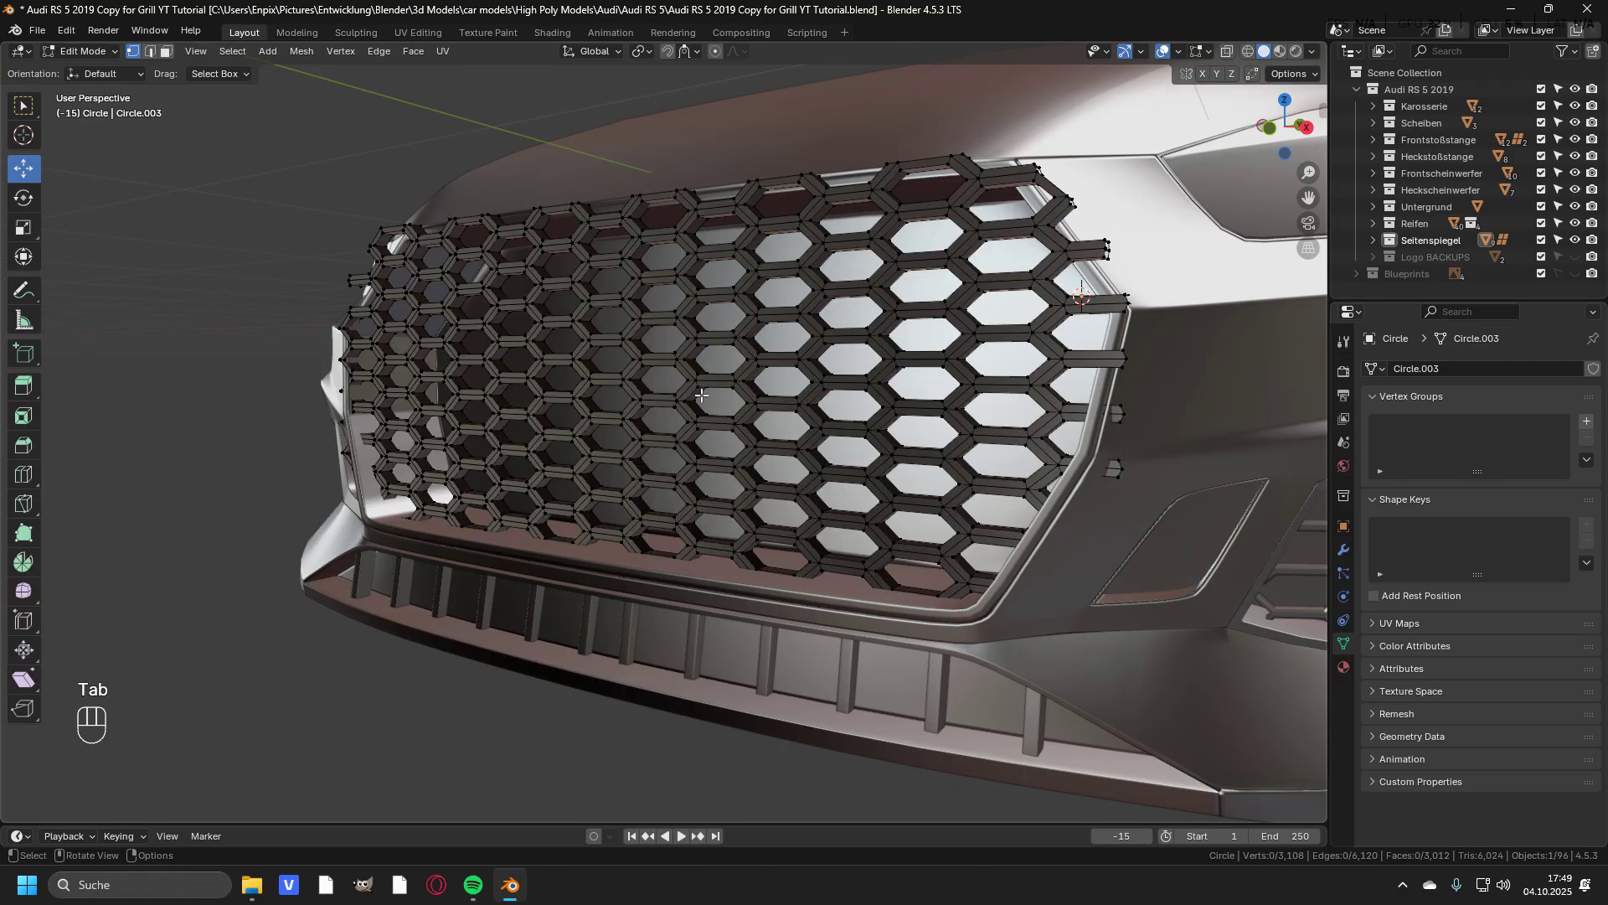
{"action": "middle_click_drag", "start_coordinate": [702, 394], "coordinate": [787, 402]}
{"action": "key", "text": "Tab"}
{"action": "left_click", "coordinate": [848, 718]}
{"action": "middle_click_drag", "start_coordinate": [848, 719], "coordinate": [822, 720]}
{"action": "scroll", "coordinate": [822, 721], "scroll_direction": "down", "scroll_amount": 3}
{"action": "middle_click_drag", "start_coordinate": [788, 536], "coordinate": [756, 522]}
{"action": "scroll", "coordinate": [851, 313], "scroll_direction": "up", "scroll_amount": 3}
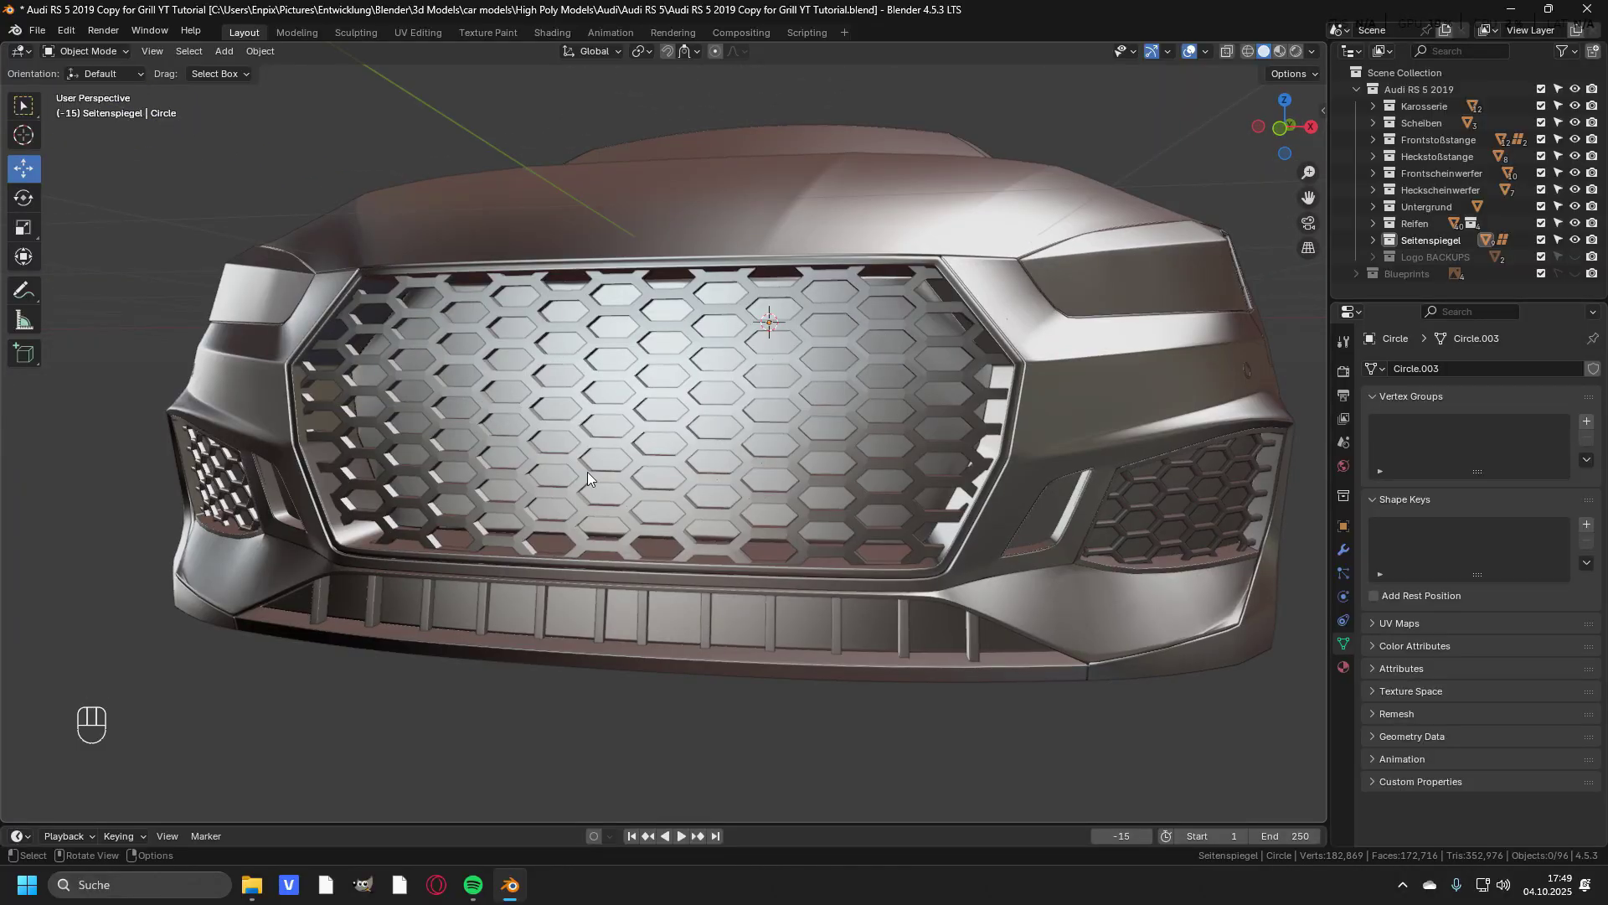
Add a Bevel modifier to the honeycomb grille after its Lattice modifier and inspect the bevelled hexagon edges up close.
{"action": "middle_click_drag", "start_coordinate": [678, 444], "coordinate": [661, 449], "text": "shift"}
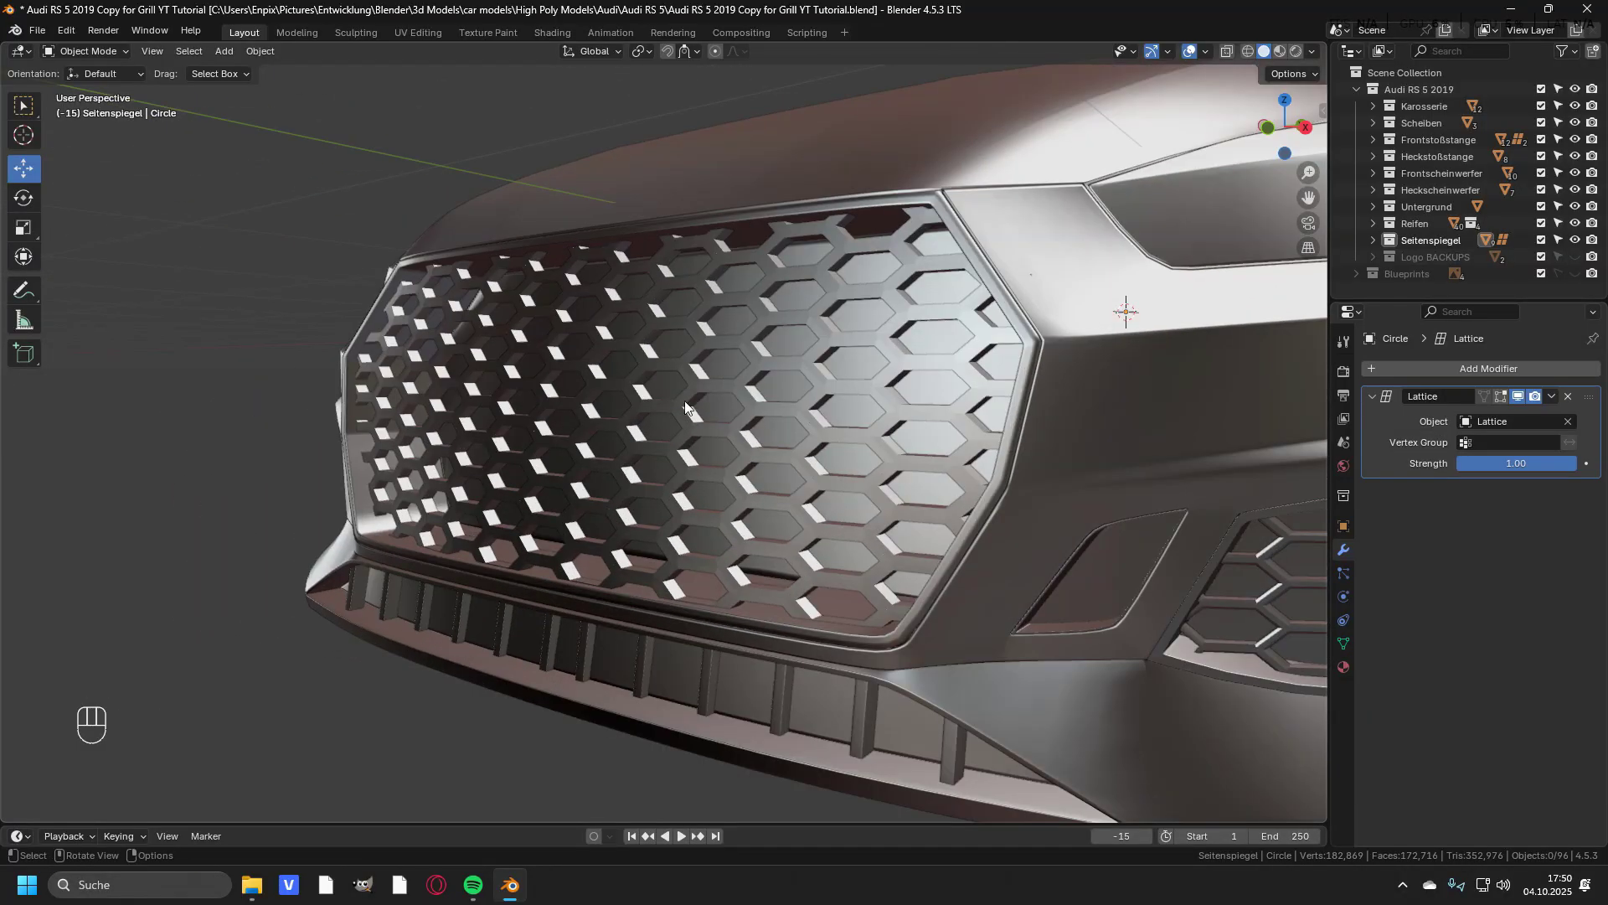
{"action": "middle_click_drag", "start_coordinate": [600, 404], "coordinate": [728, 394]}
{"action": "scroll", "coordinate": [728, 394], "scroll_direction": "up", "scroll_amount": 3}
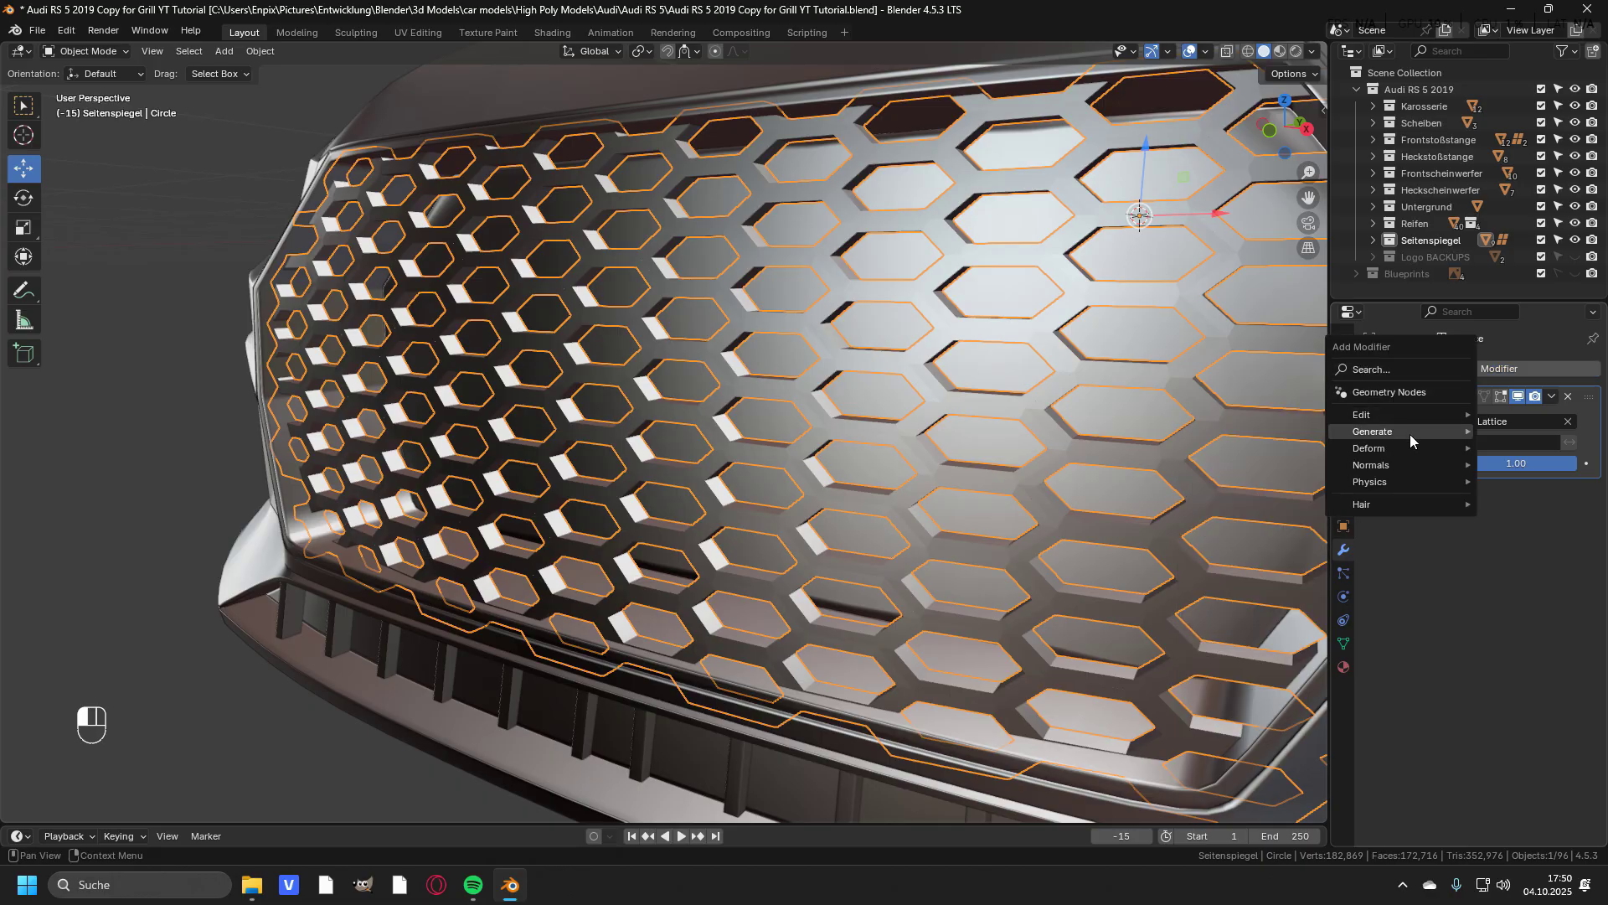
{"action": "mouse_move", "coordinate": [1393, 435]}
{"action": "left_click", "coordinate": [1230, 454]}
{"action": "middle_click_drag", "start_coordinate": [1229, 454], "coordinate": [739, 476]}
{"action": "scroll", "coordinate": [738, 475], "scroll_direction": "up", "scroll_amount": 5}
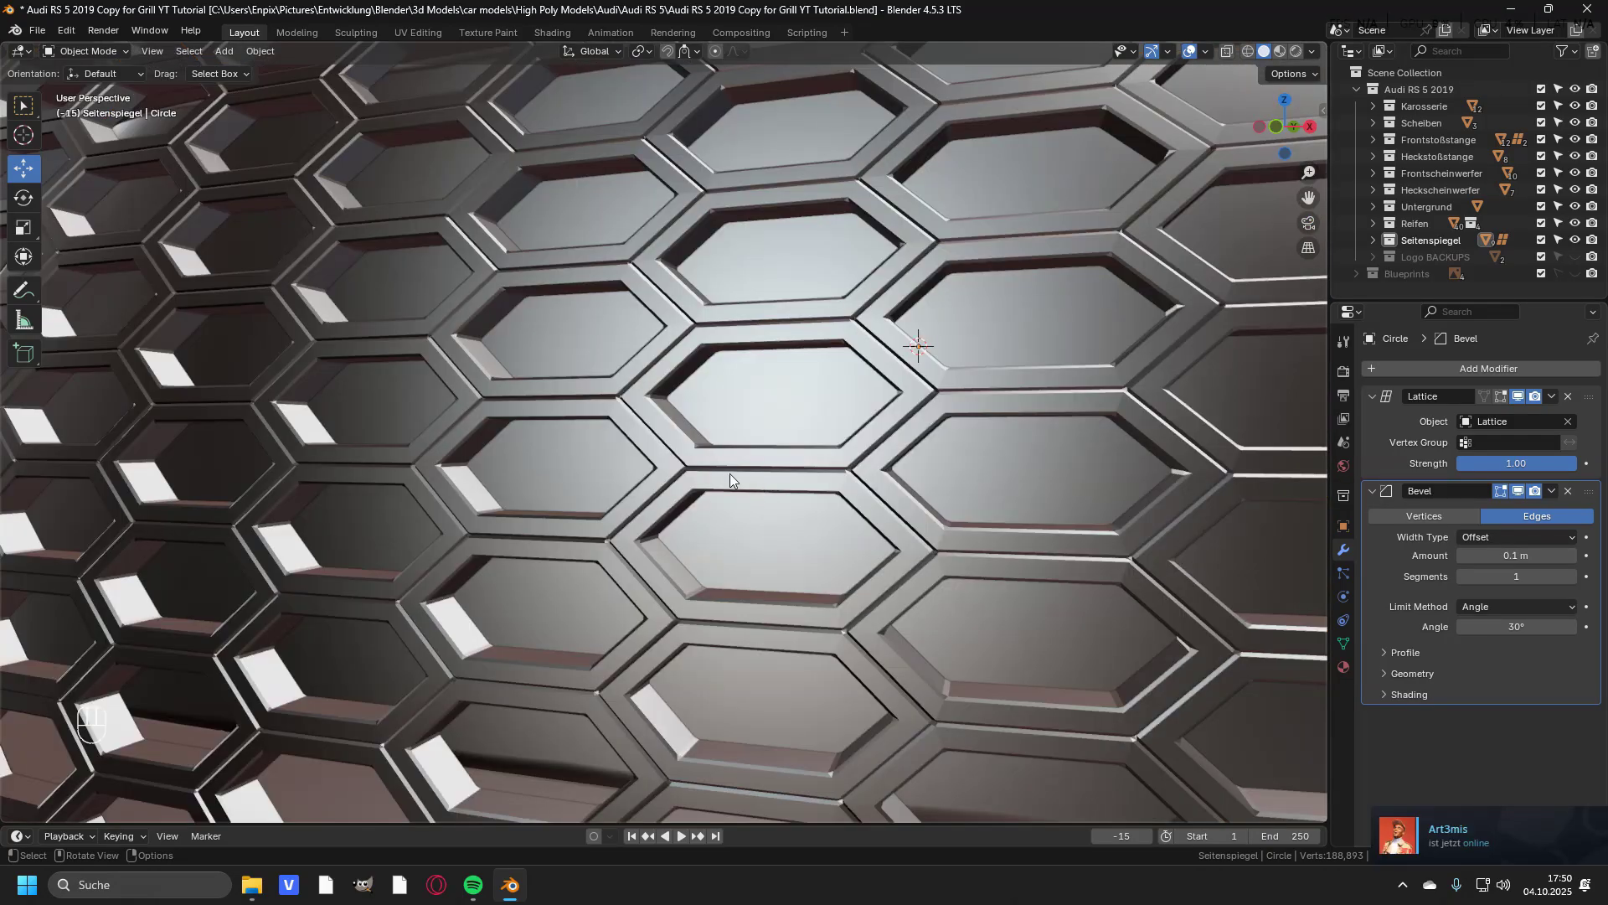
Merge all of the honeycomb grille's vertices by distance in Edit Mode and return to Object Mode.
{"action": "scroll", "coordinate": [825, 491], "scroll_direction": "down", "scroll_amount": 5}
{"action": "middle_click_drag", "start_coordinate": [816, 491], "coordinate": [766, 460]}
{"action": "key", "text": "Tab"}
{"action": "key", "text": "Tab"}
{"action": "scroll", "coordinate": [871, 582], "scroll_direction": "down", "scroll_amount": 2}
{"action": "key", "text": "Tab"}
{"action": "key", "text": "a"}
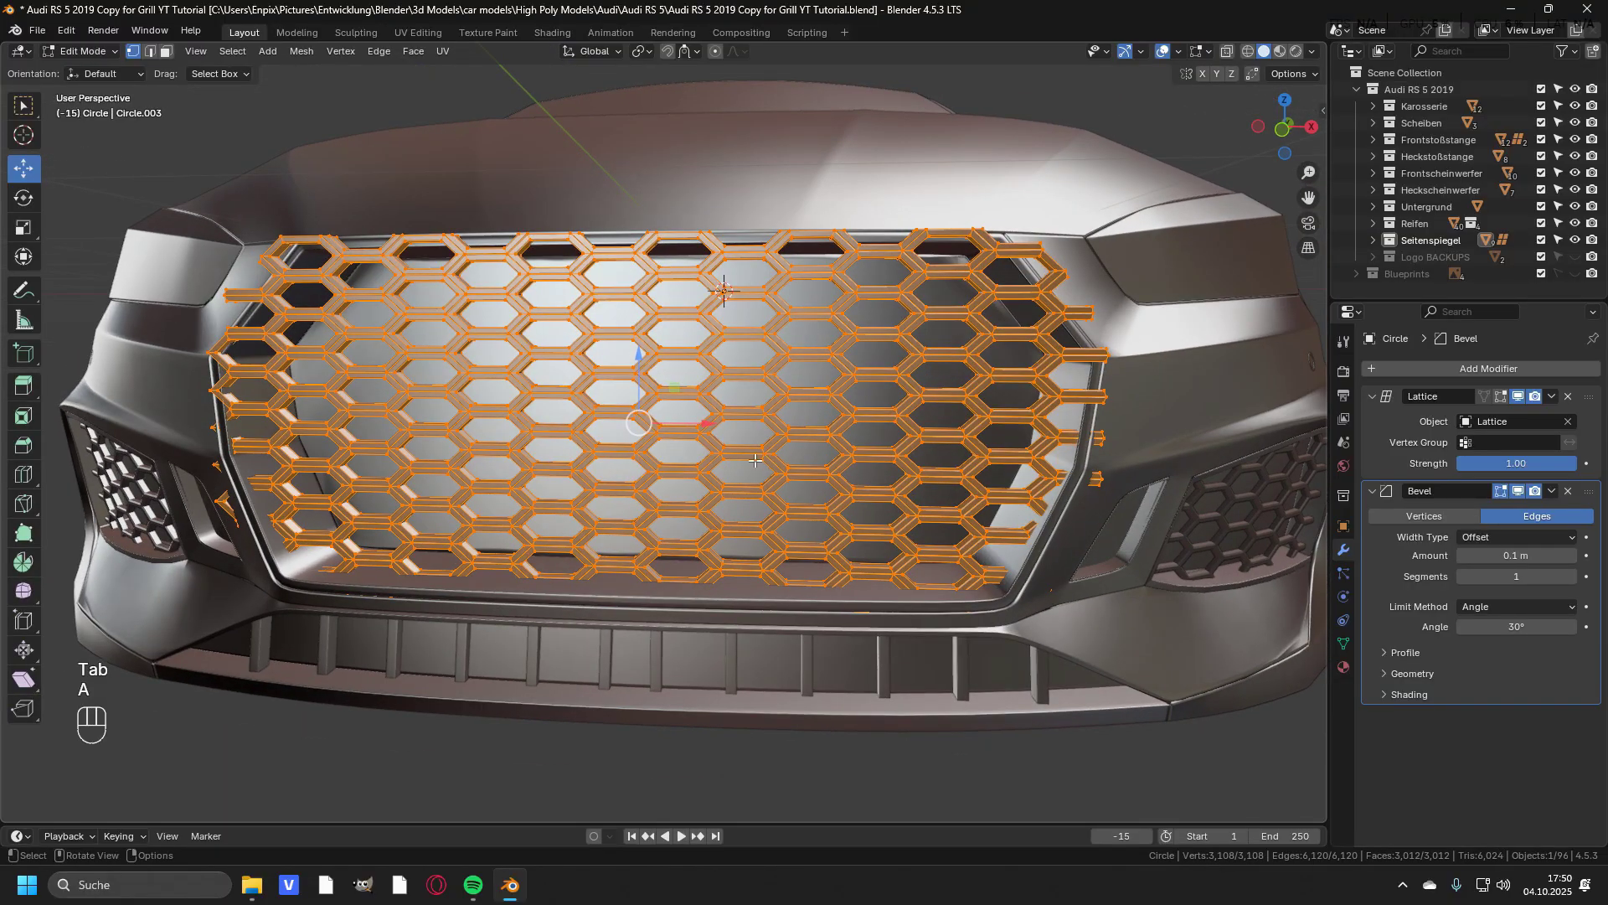
{"action": "scroll", "coordinate": [702, 428], "scroll_direction": "up", "scroll_amount": 2}
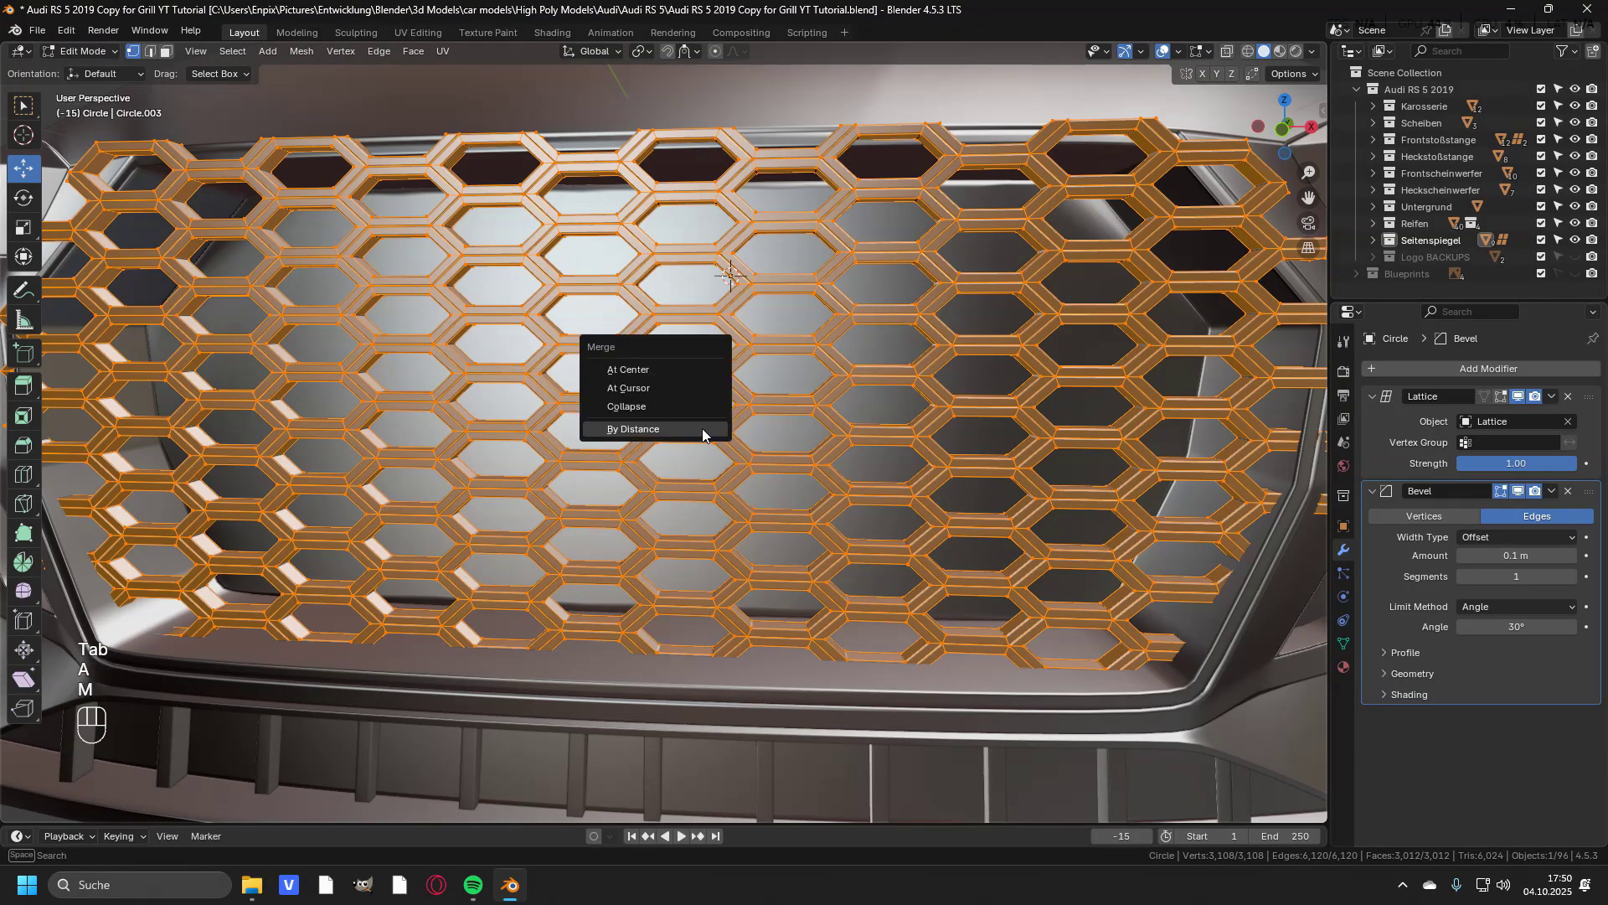
{"action": "middle_click_drag", "start_coordinate": [787, 441], "coordinate": [657, 444]}
{"action": "key", "text": "Tab"}
Set the grille's Bevel modifier to limit method None with a superellipse profile shape of 1.00.
{"action": "scroll", "coordinate": [812, 449], "scroll_direction": "up", "scroll_amount": 3}
{"action": "scroll", "coordinate": [807, 453], "scroll_direction": "down", "scroll_amount": 1}
{"action": "scroll", "coordinate": [791, 455], "scroll_direction": "up", "scroll_amount": 2}
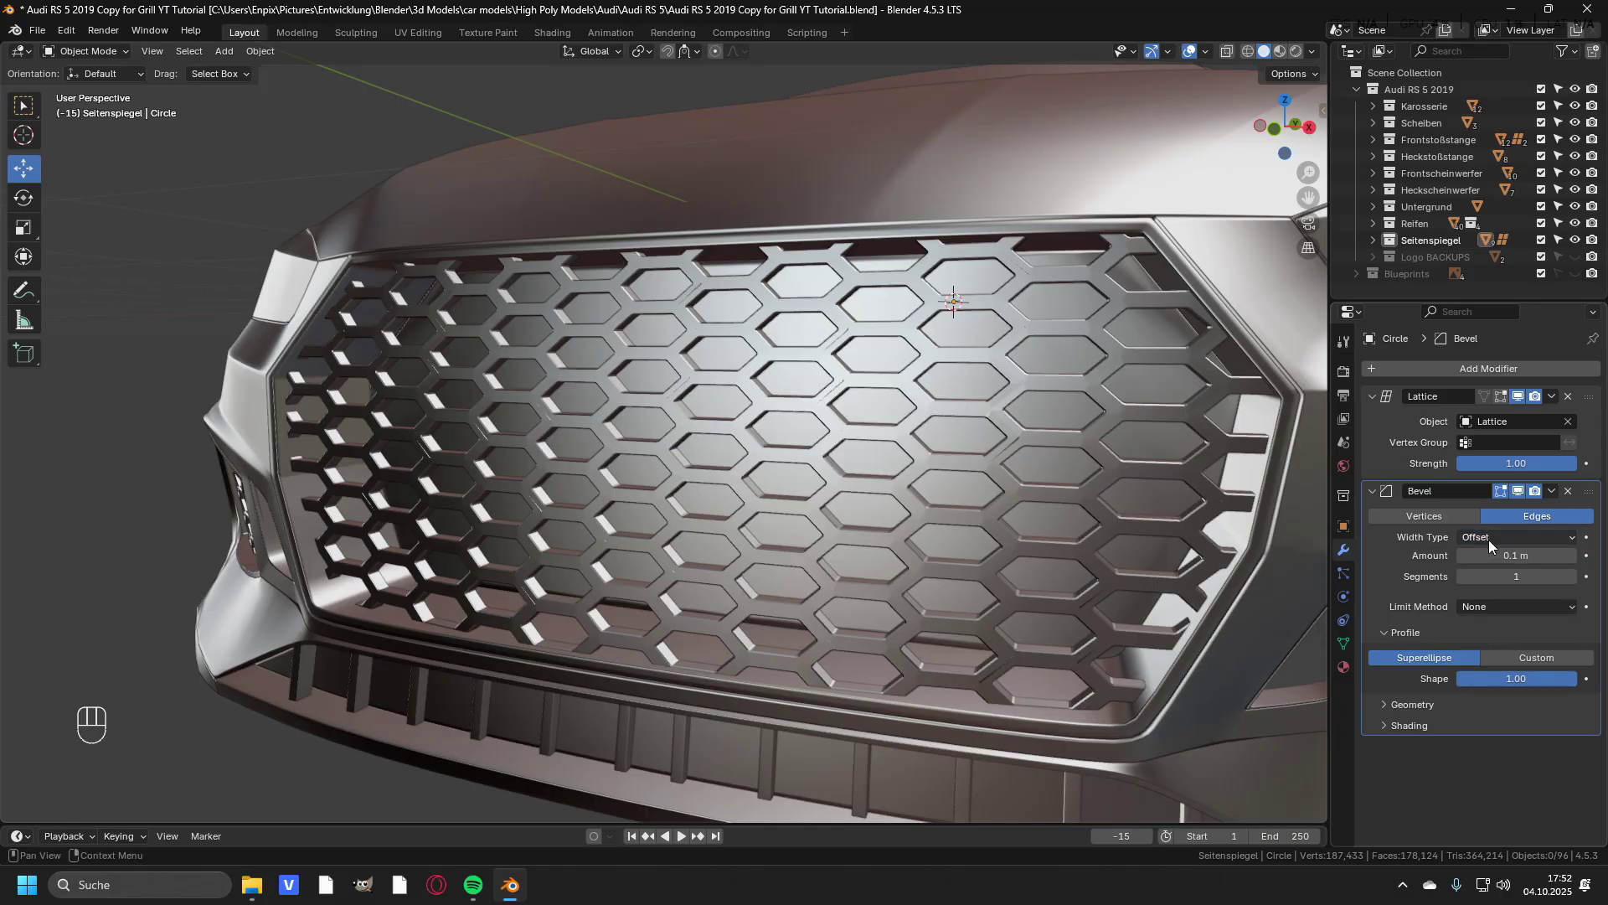
{"action": "middle_click_drag", "start_coordinate": [866, 589], "coordinate": [816, 351]}
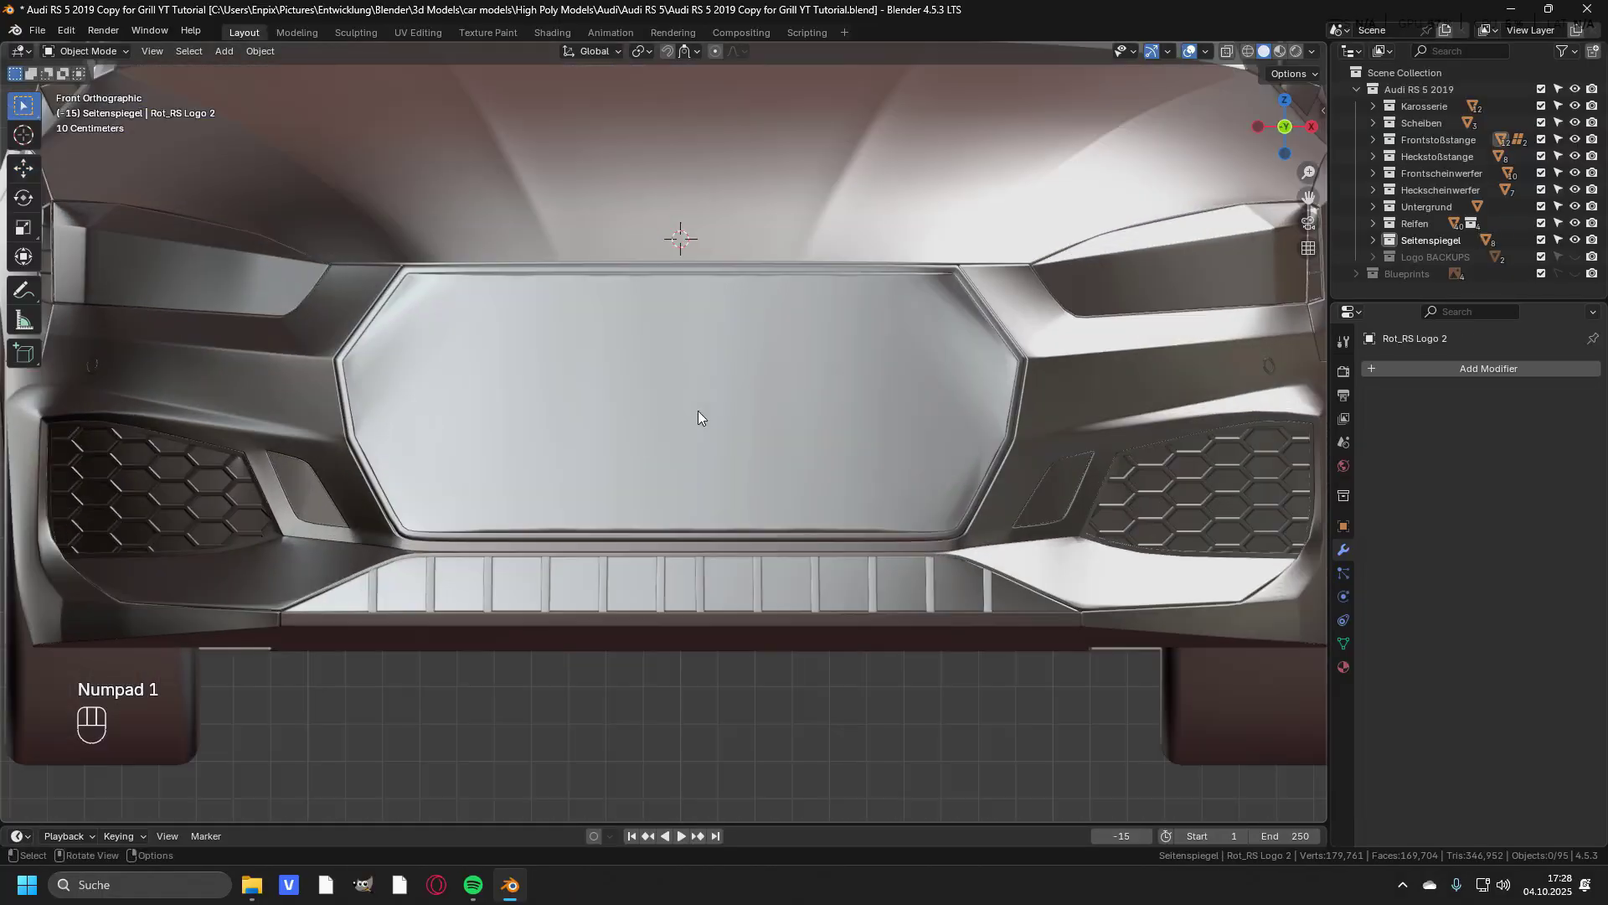
Add a six-vertex circle mesh over the grille opening in front view and scale it vertically by 1.071 into a flattened hexagon.
{"action": "key", "text": "shift+a"}
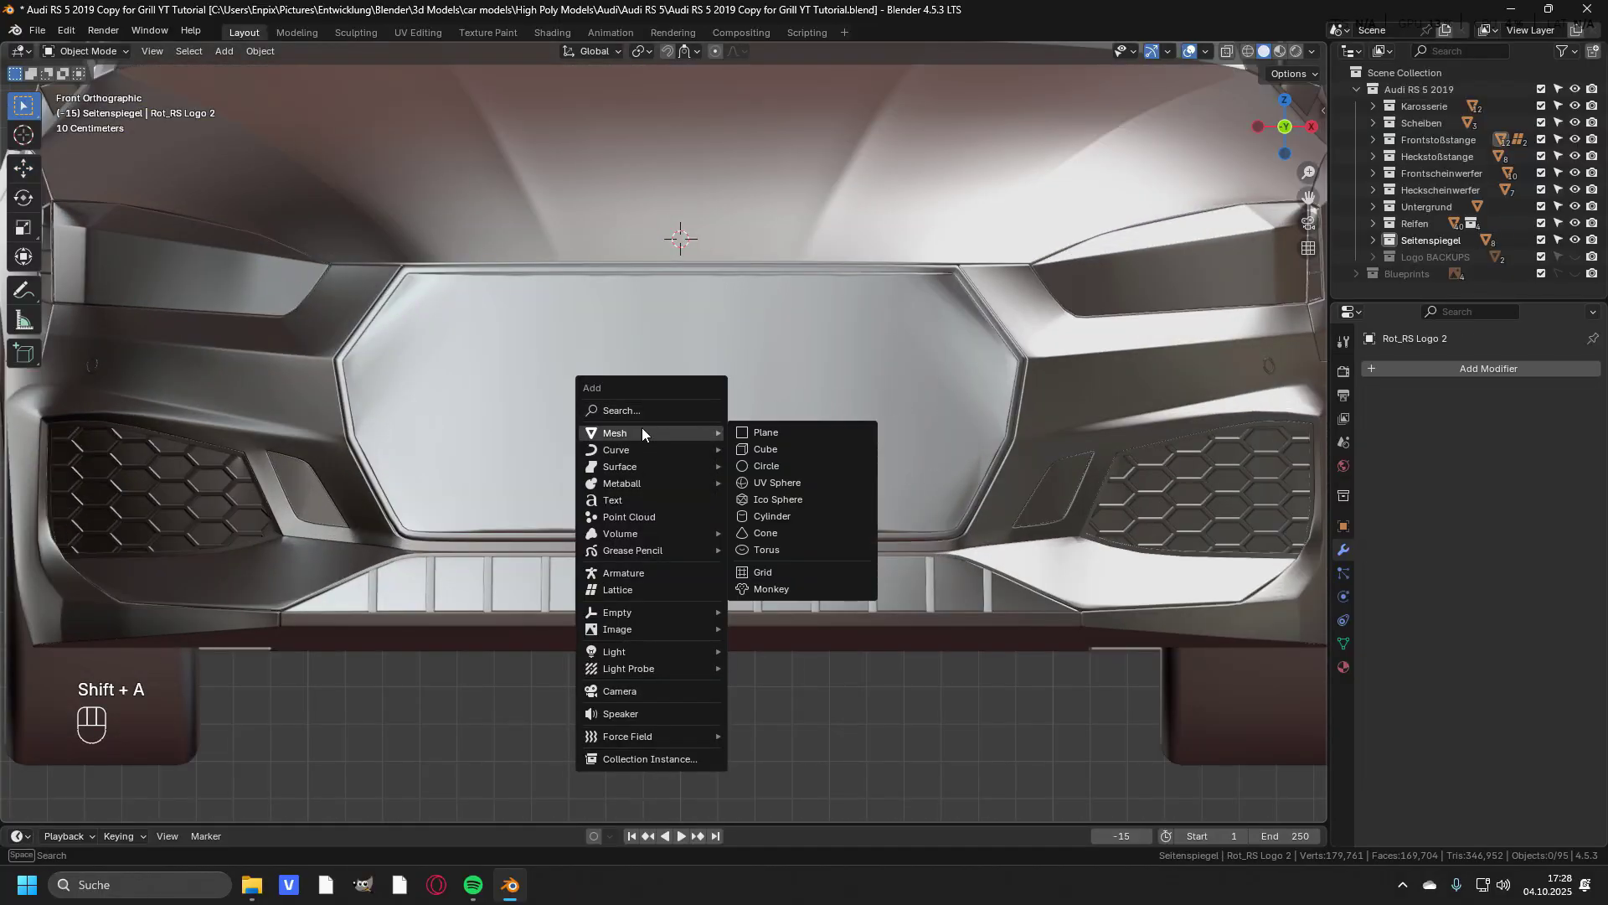
{"action": "left_click", "coordinate": [788, 471]}
{"action": "key", "text": "z"}
{"action": "left_click", "coordinate": [650, 463]}
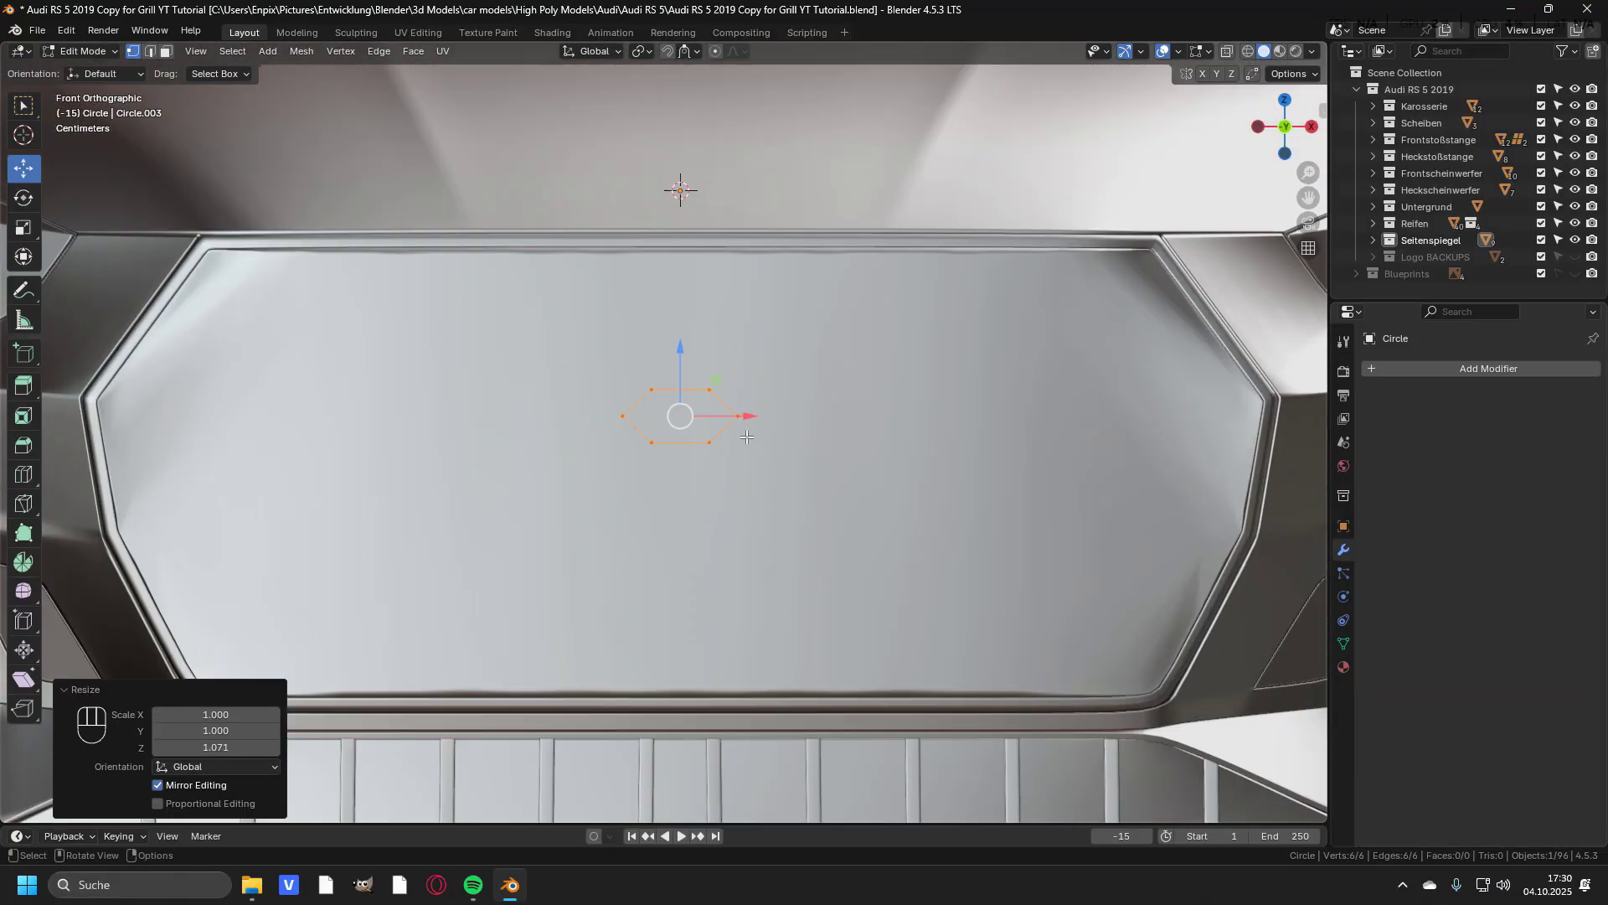
Fill the hexagon outline with a face and inset that face by about 0.015 m.
{"action": "key", "text": "Tab"}
{"action": "key", "text": "f"}
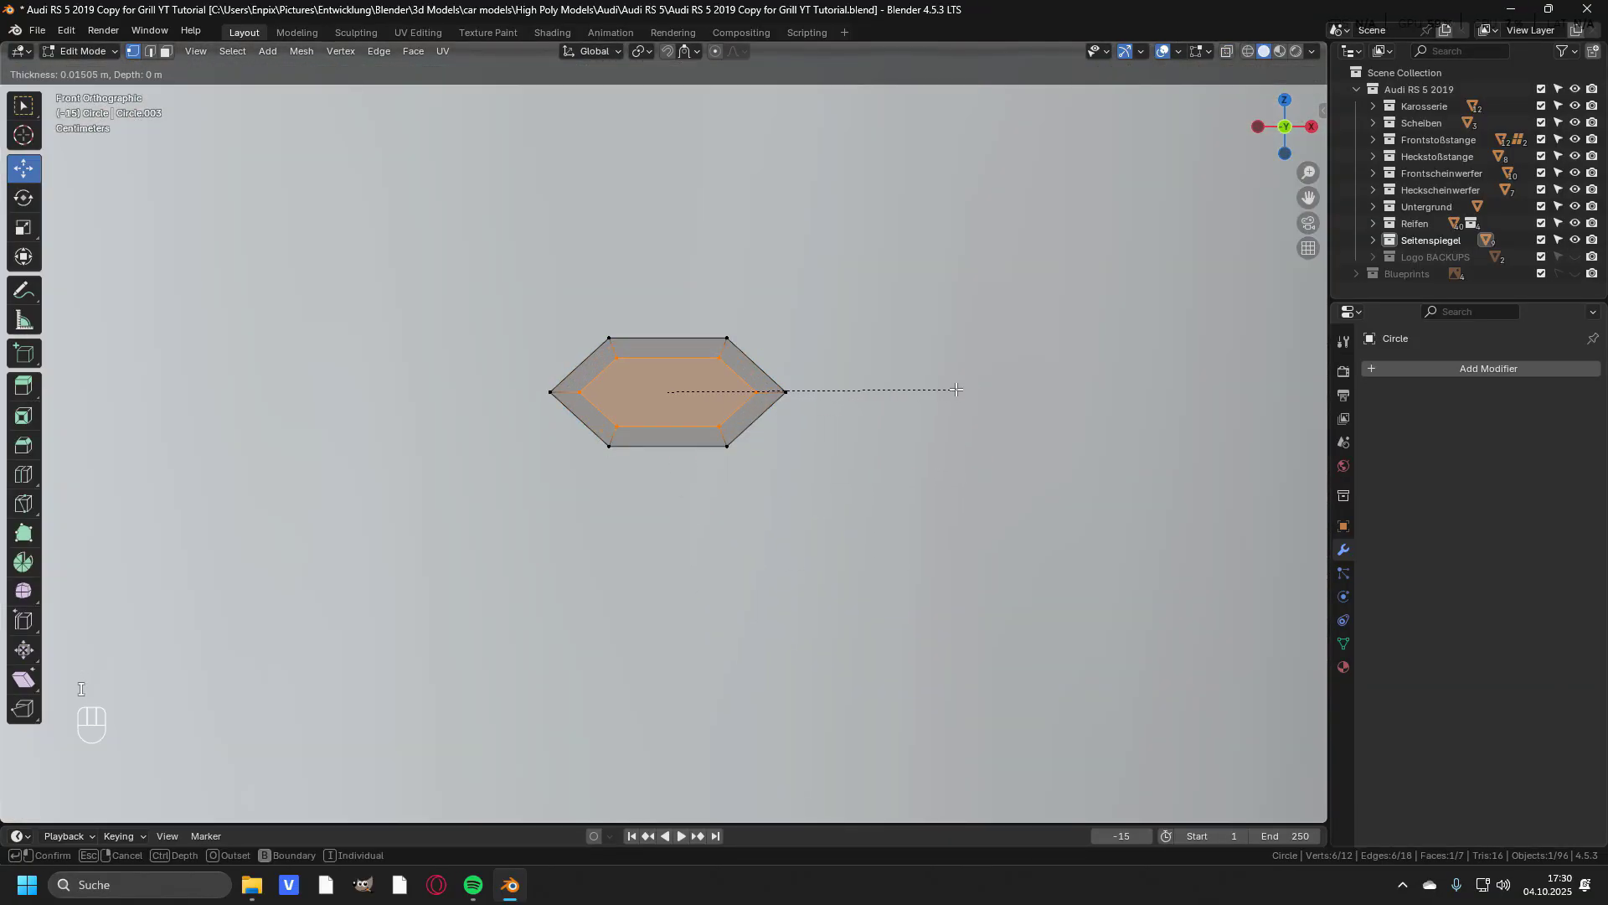
Duplicate the hexagon pair repeatedly along X at 0.26499 m spacing until the row spans the grille width.
{"action": "scroll", "coordinate": [664, 179], "scroll_direction": "down", "scroll_amount": 5}
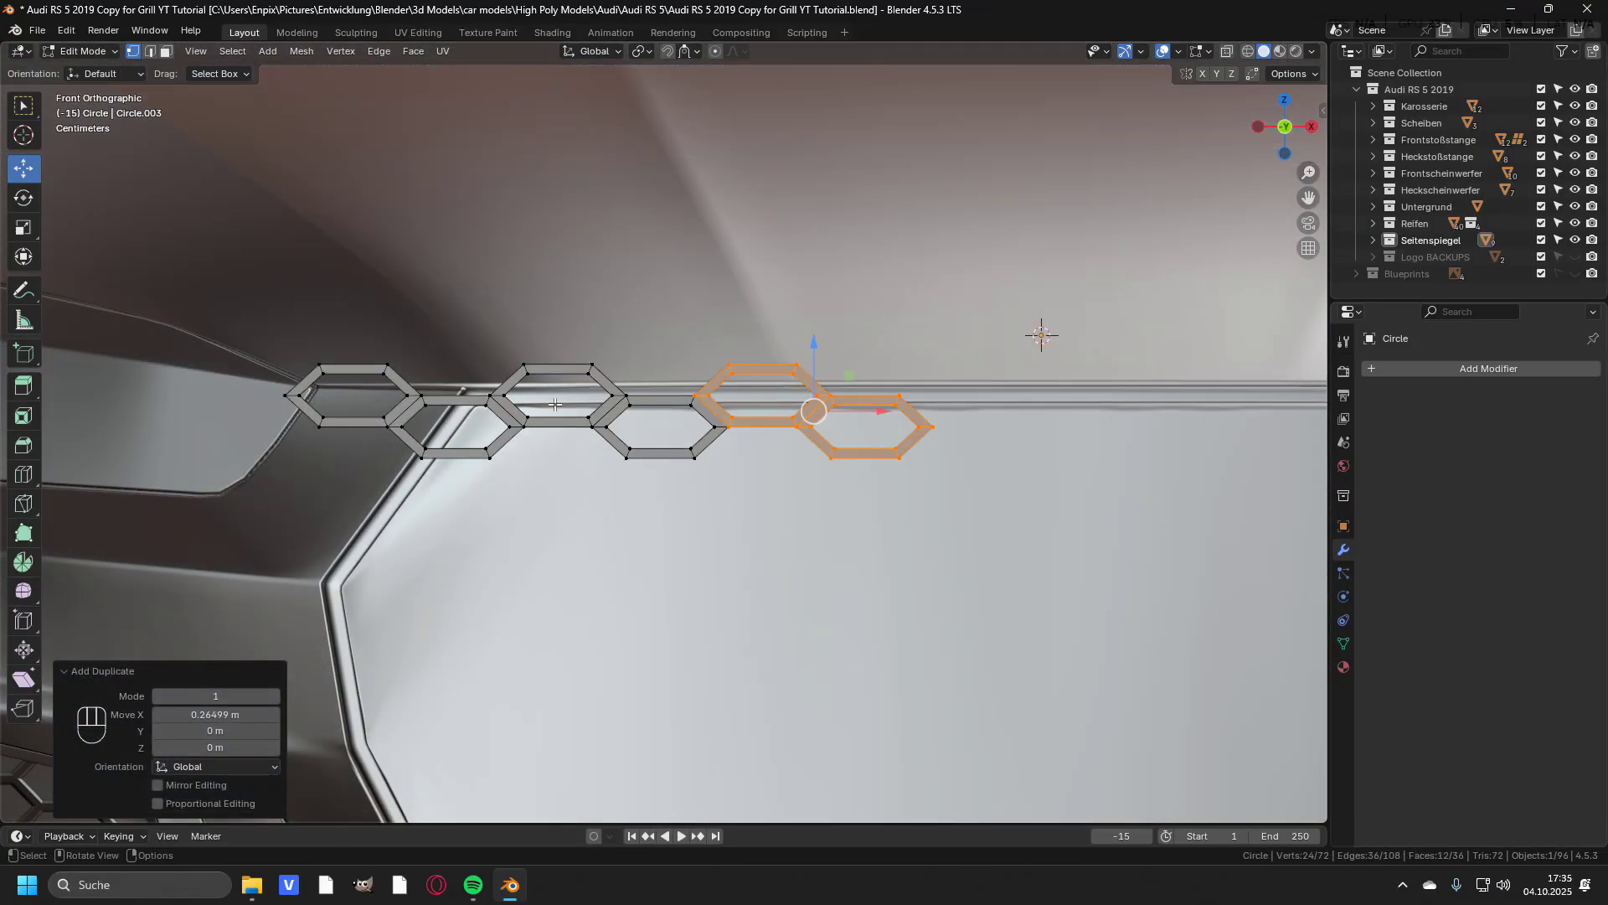
{"action": "key", "text": "shift+r"}
{"action": "scroll", "coordinate": [662, 445], "scroll_direction": "down", "scroll_amount": 3}
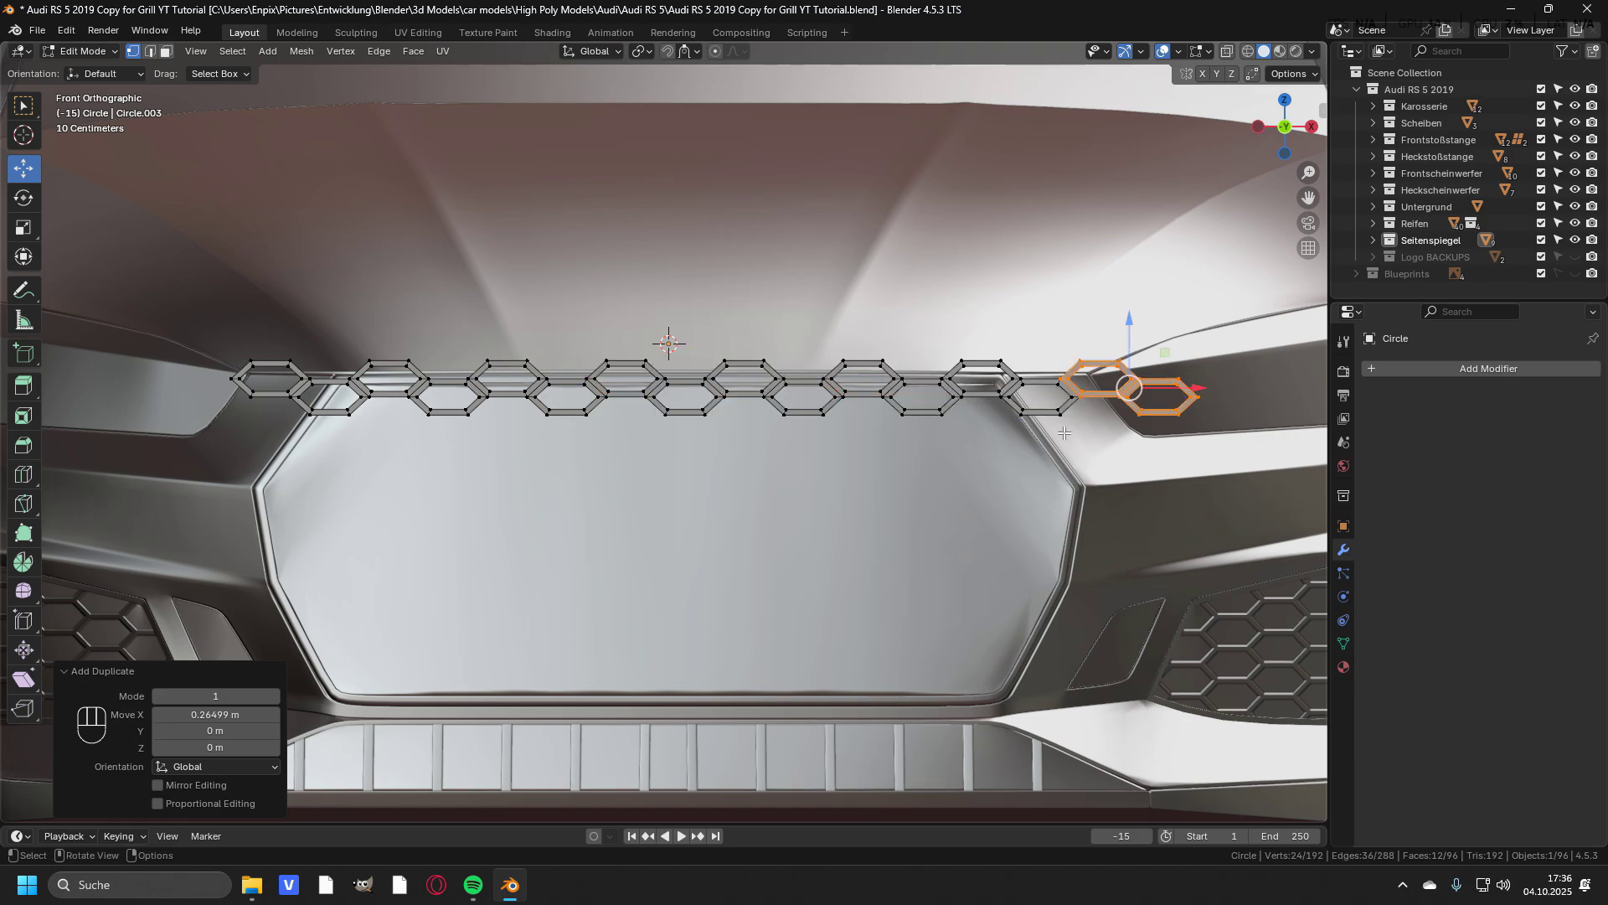
Duplicate the hexagon row repeatedly downward by 0.081211 m to cover the grille opening, and move the whole grid up 0.051711 m.
{"action": "key", "text": "KP_Decimal"}
{"action": "key", "text": "a"}
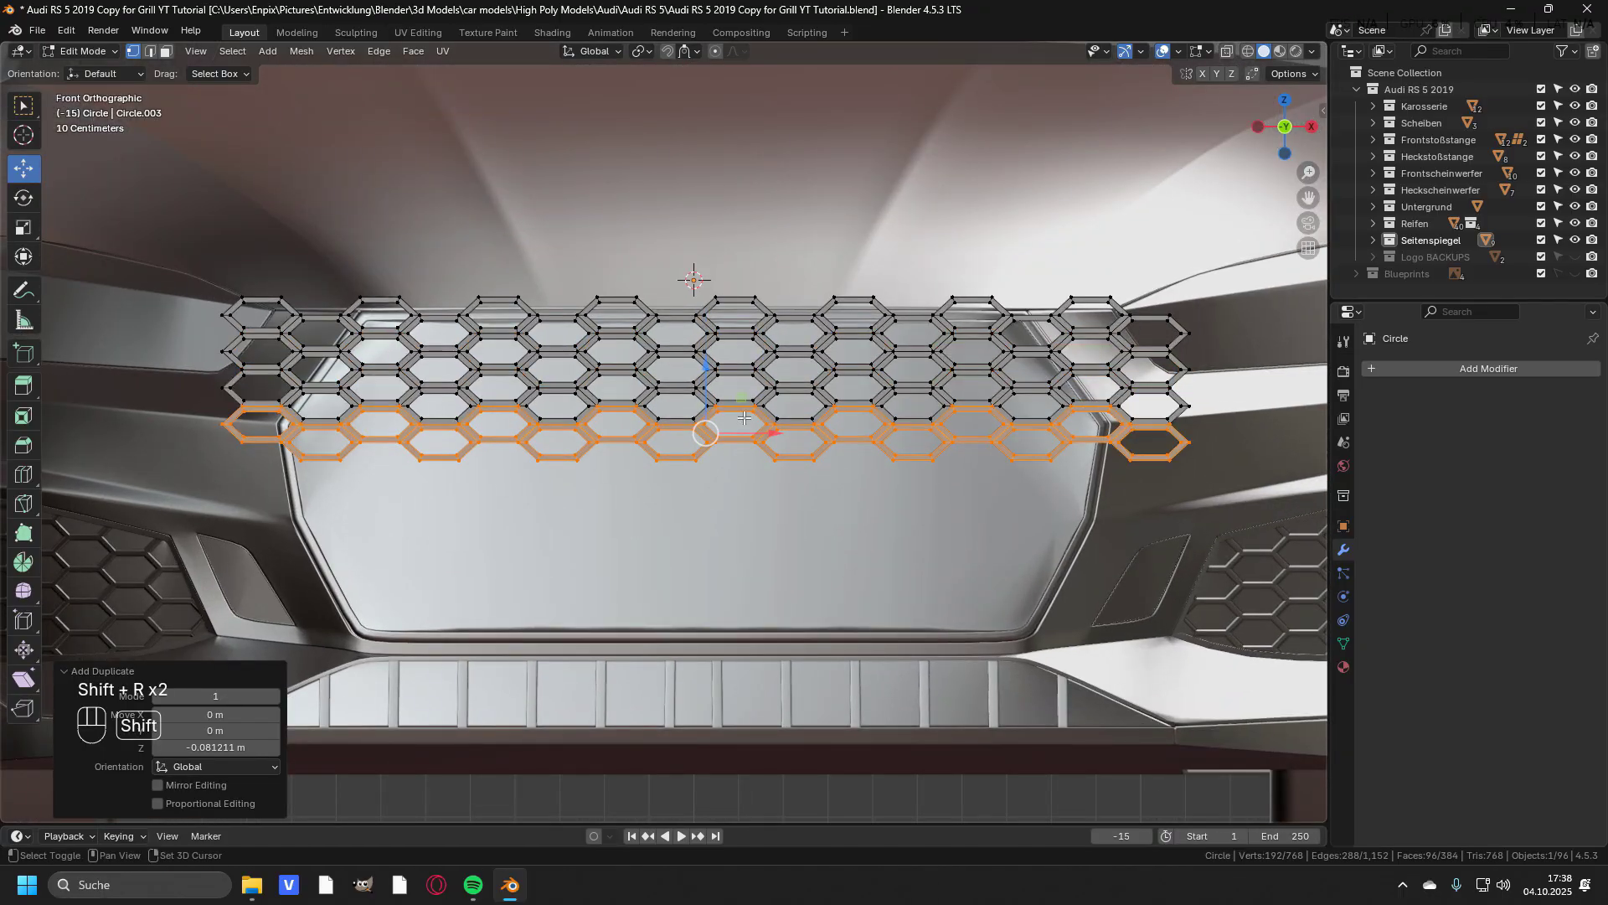
{"action": "key", "text": "shift+r"}
{"action": "scroll", "coordinate": [806, 626], "scroll_direction": "down", "scroll_amount": 2}
{"action": "middle_click_drag", "start_coordinate": [743, 432], "coordinate": [734, 411]}
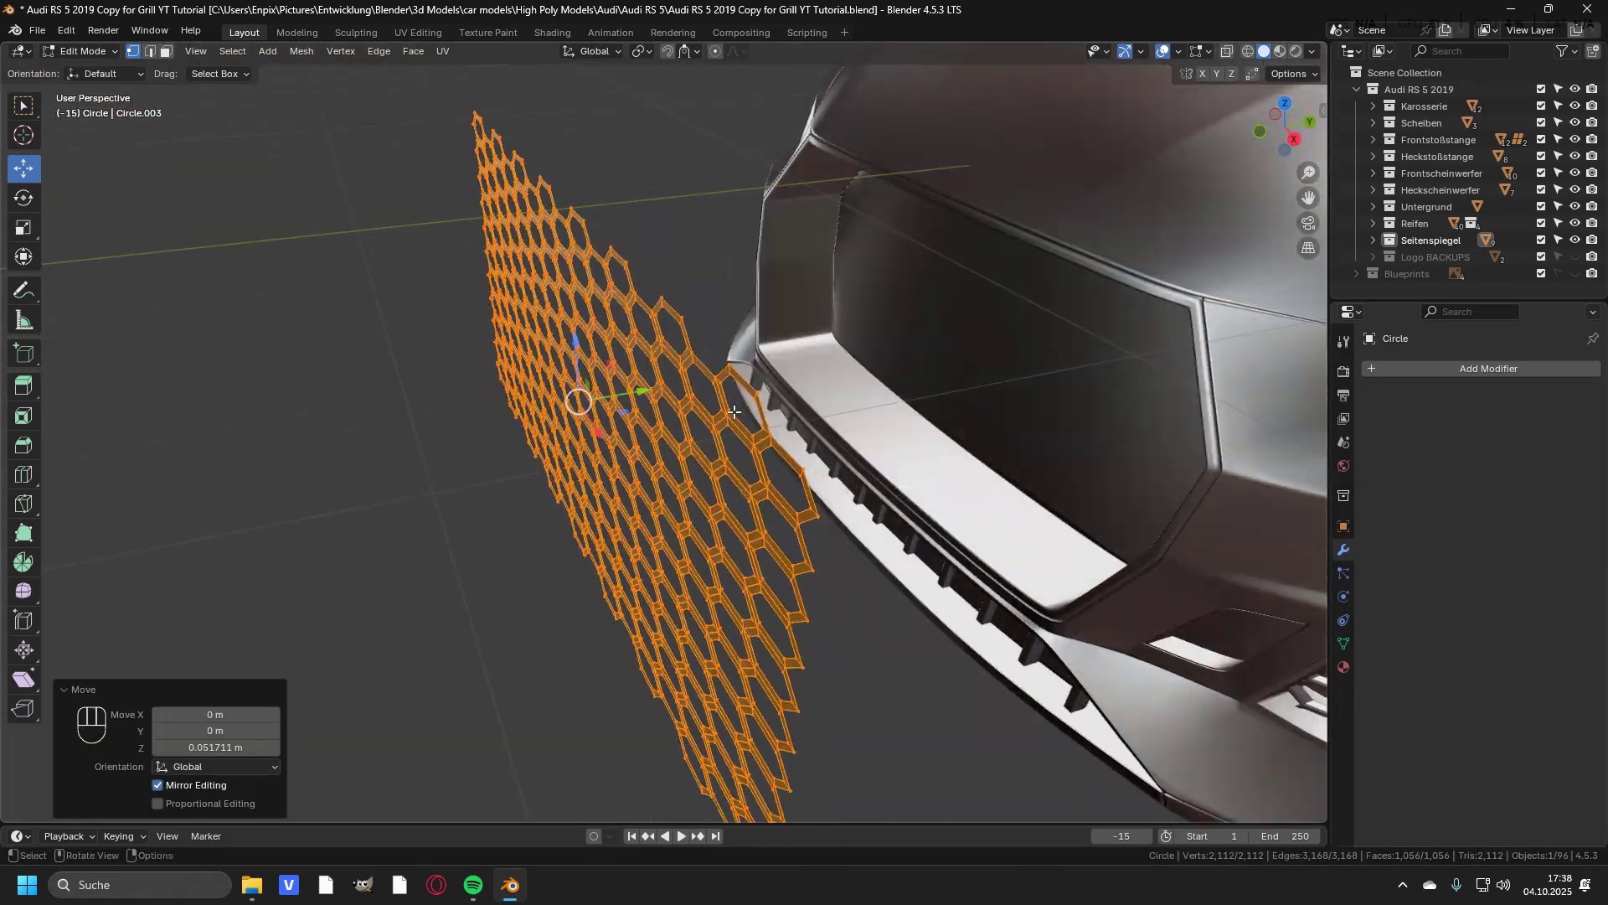